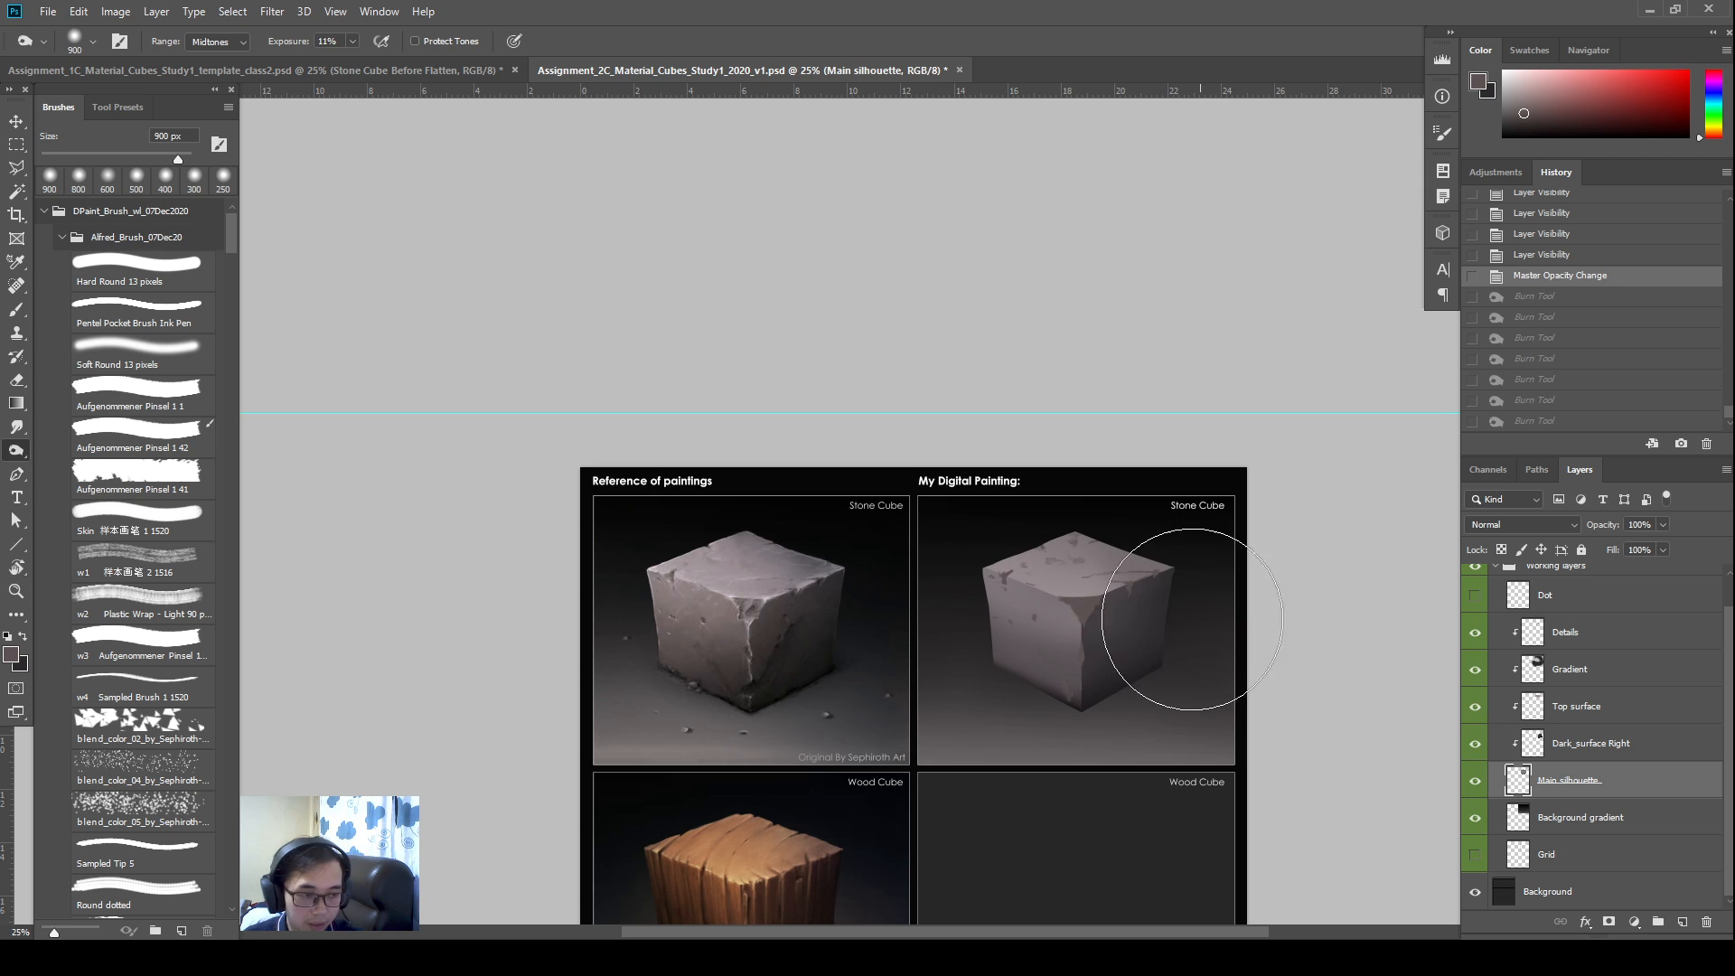
# Burn the lower part of the painted stone cube's front faces on the Main silhouette layer, using 700 and 600 px brushes
pyautogui.press('[')
pyautogui.press('[')
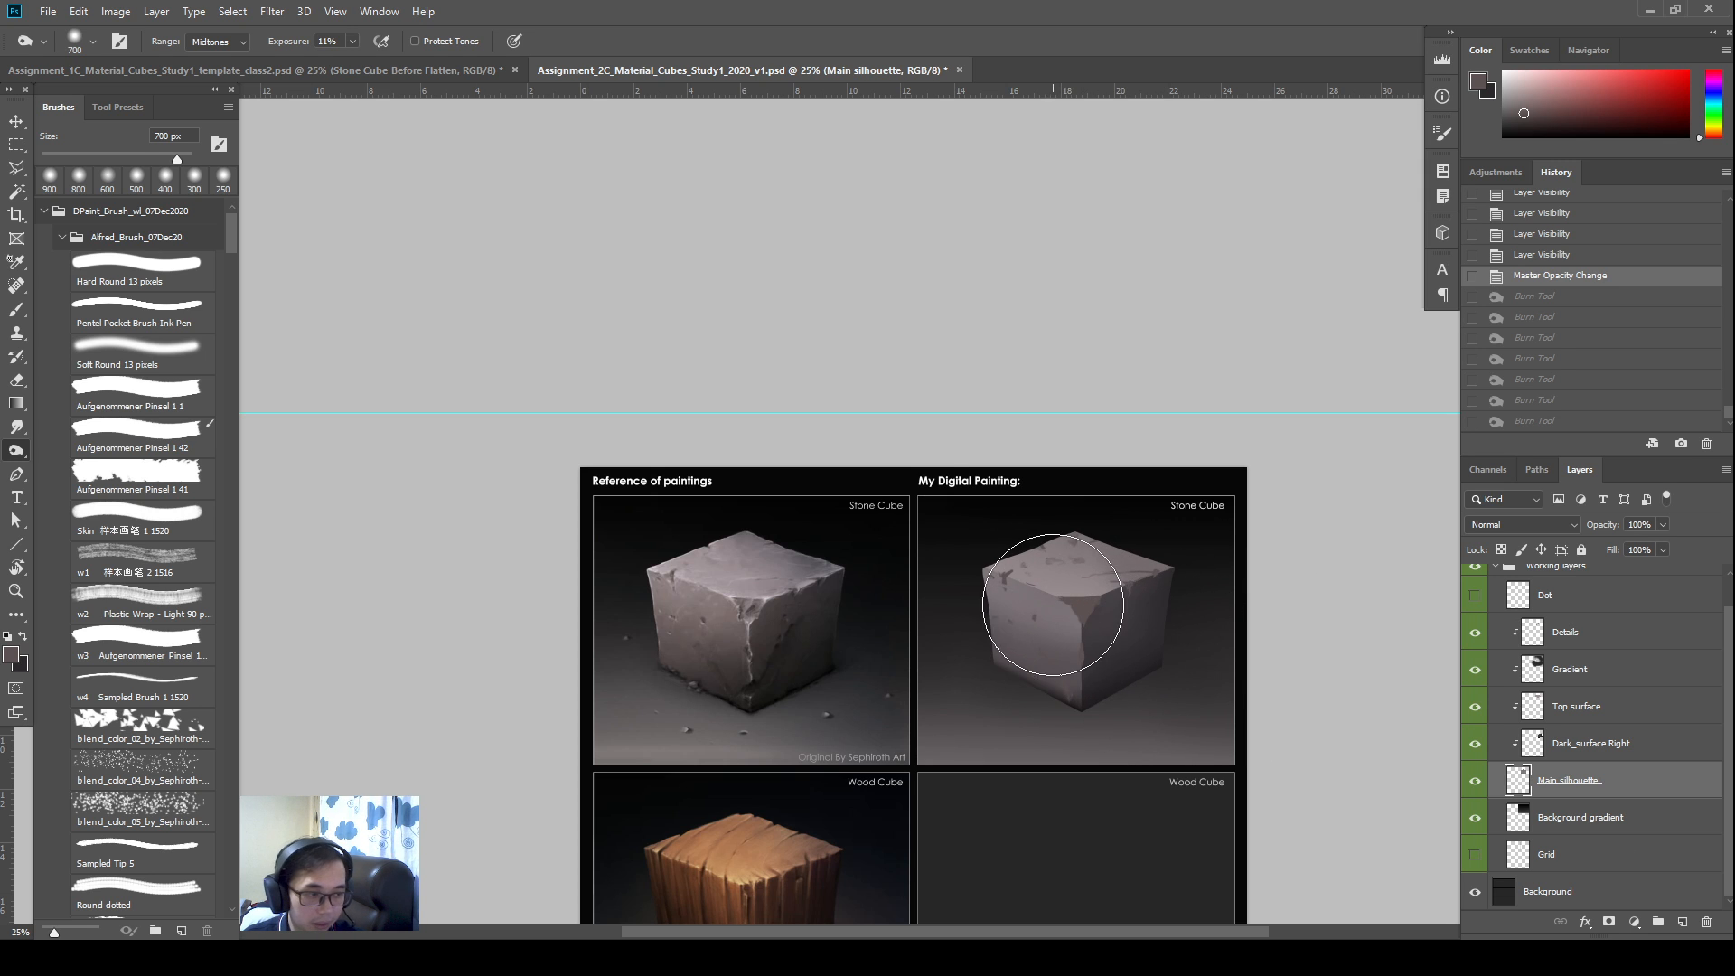
pyautogui.moveTo(1053, 608)
pyautogui.mouseDown()
pyautogui.moveTo(1018, 706)
pyautogui.moveTo(1055, 602)
pyautogui.moveTo(1034, 737)
pyautogui.mouseUp()
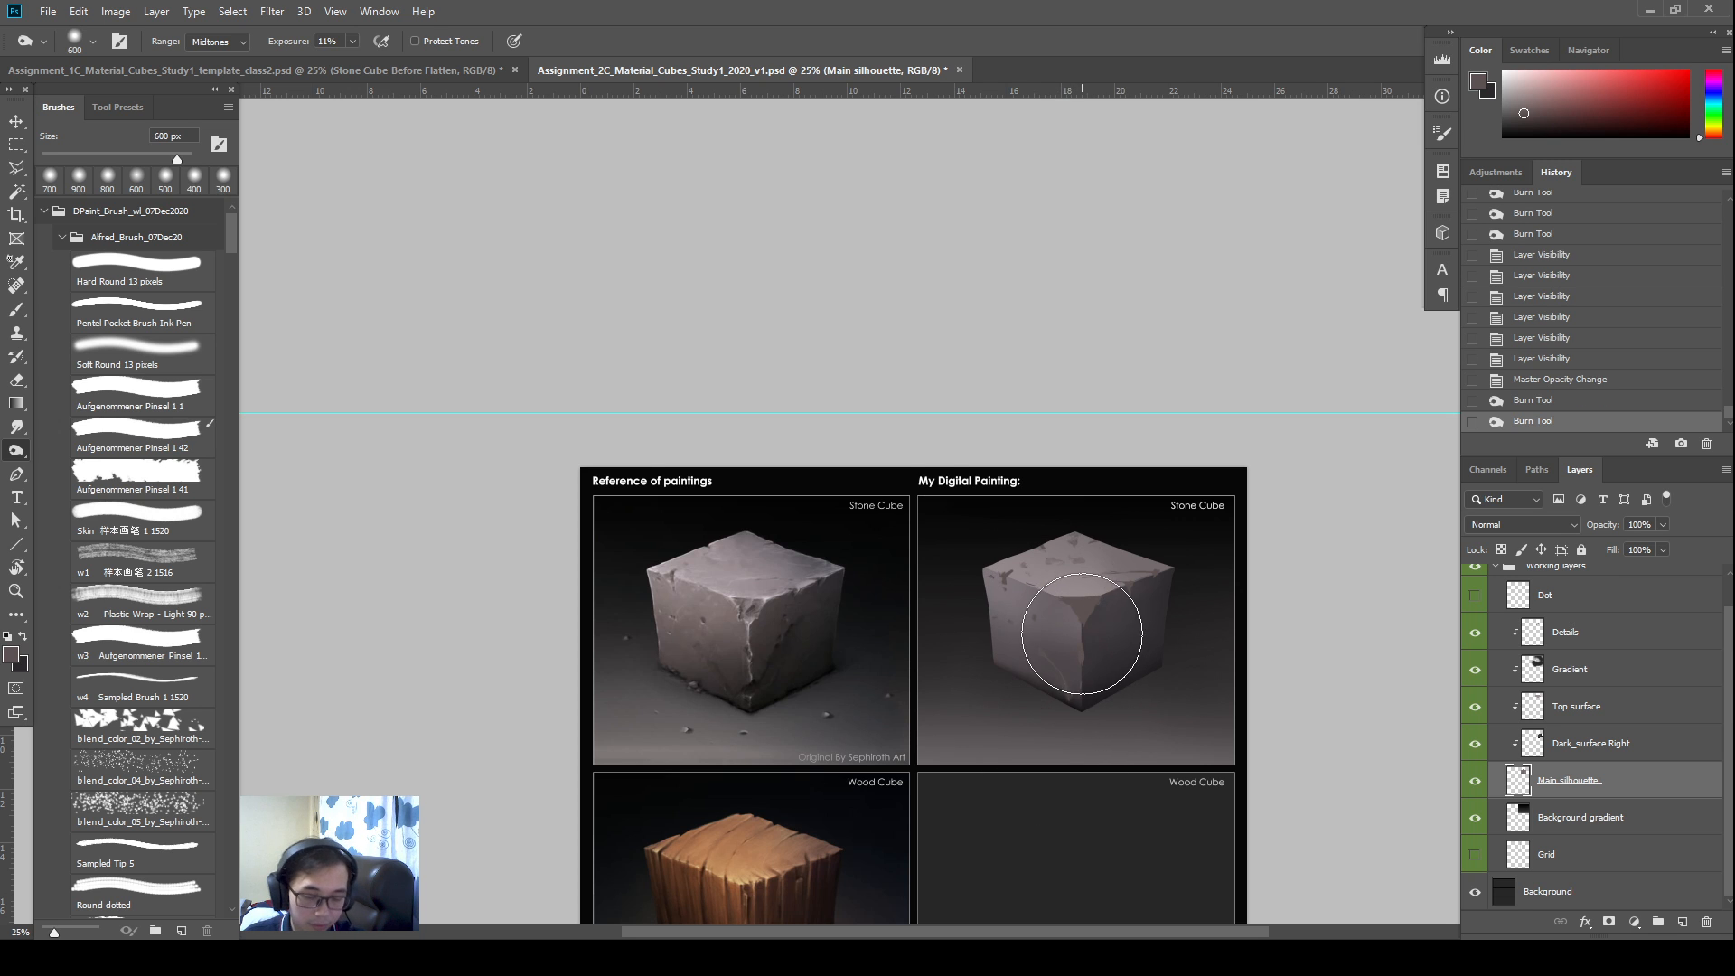
pyautogui.press('[')
pyautogui.press('[')
pyautogui.moveTo(1067, 585)
pyautogui.mouseDown()
pyautogui.moveTo(1092, 659)
pyautogui.moveTo(1049, 720)
pyautogui.moveTo(1085, 745)
pyautogui.mouseUp()
# Continue burning the stone cube's side faces with an 800 px brush, and enlarge the brush to 1000 px
pyautogui.press(']')
pyautogui.press(']')
pyautogui.press(']')
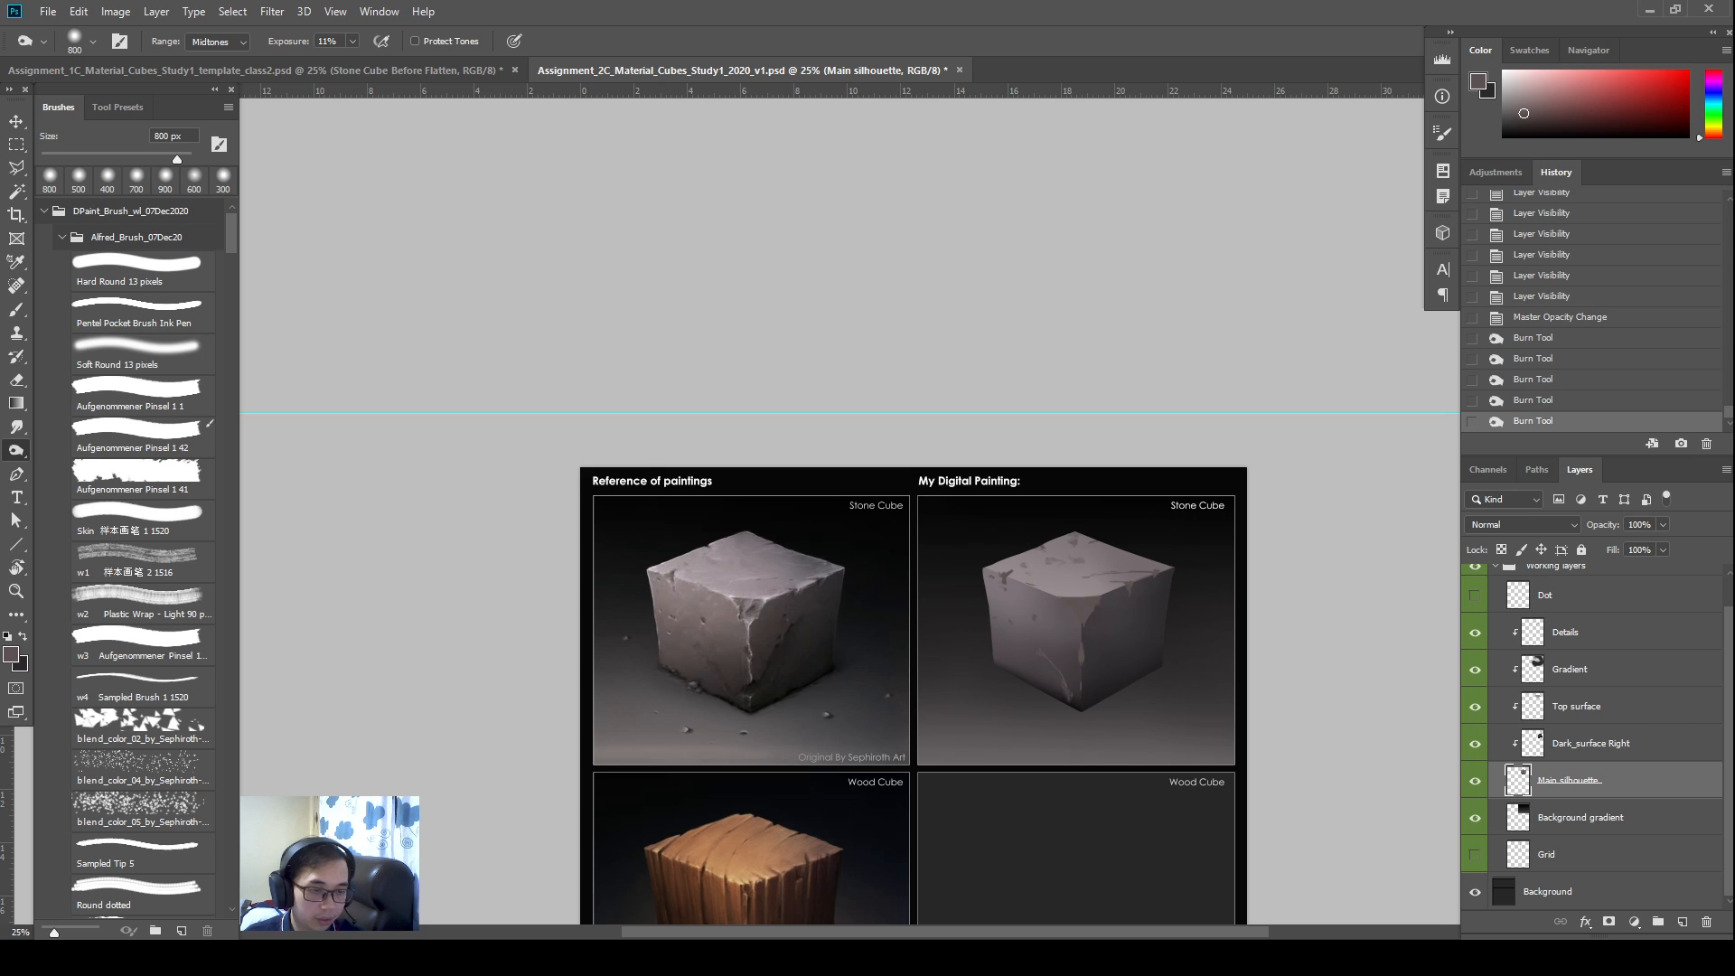
pyautogui.hotkey('ctrl', '2')
pyautogui.moveTo(1180, 568)
pyautogui.mouseDown()
pyautogui.moveTo(1081, 602)
pyautogui.moveTo(1075, 700)
pyautogui.moveTo(1117, 703)
pyautogui.moveTo(1176, 570)
pyautogui.mouseUp()
pyautogui.press('Escape')
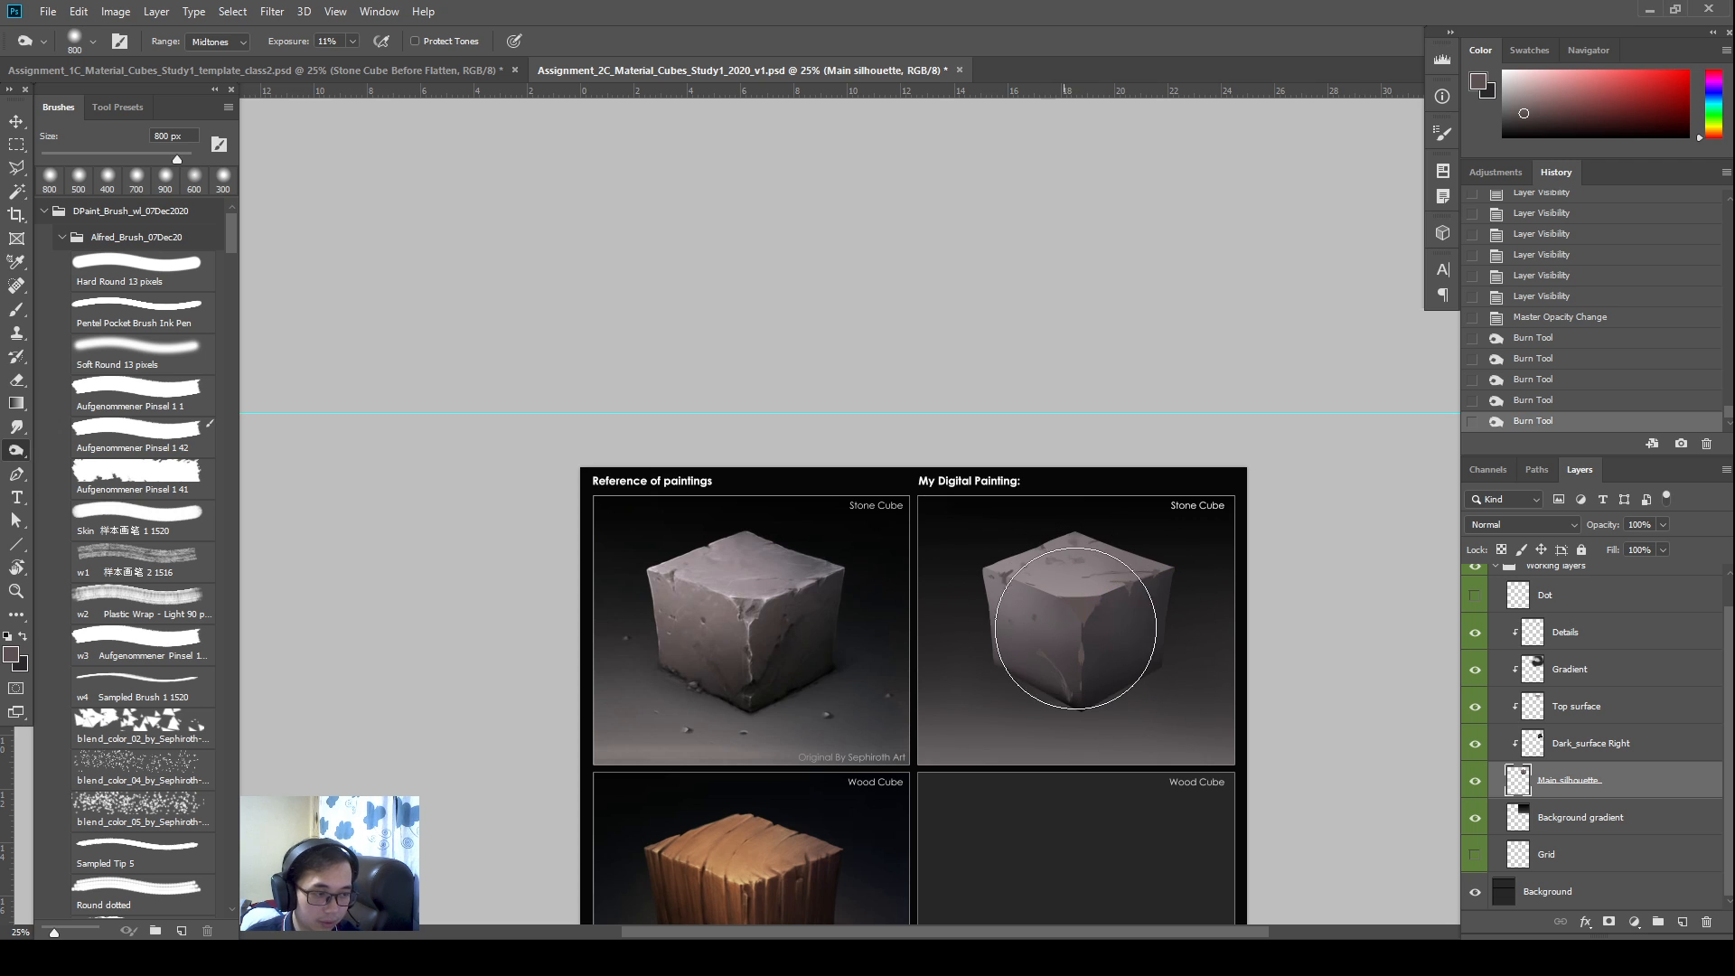
pyautogui.hotkey('ctrl', '2')
pyautogui.moveTo(1013, 581)
pyautogui.mouseDown()
pyautogui.moveTo(1082, 607)
pyautogui.moveTo(1071, 700)
pyautogui.moveTo(980, 646)
pyautogui.mouseUp()
pyautogui.press('Escape')
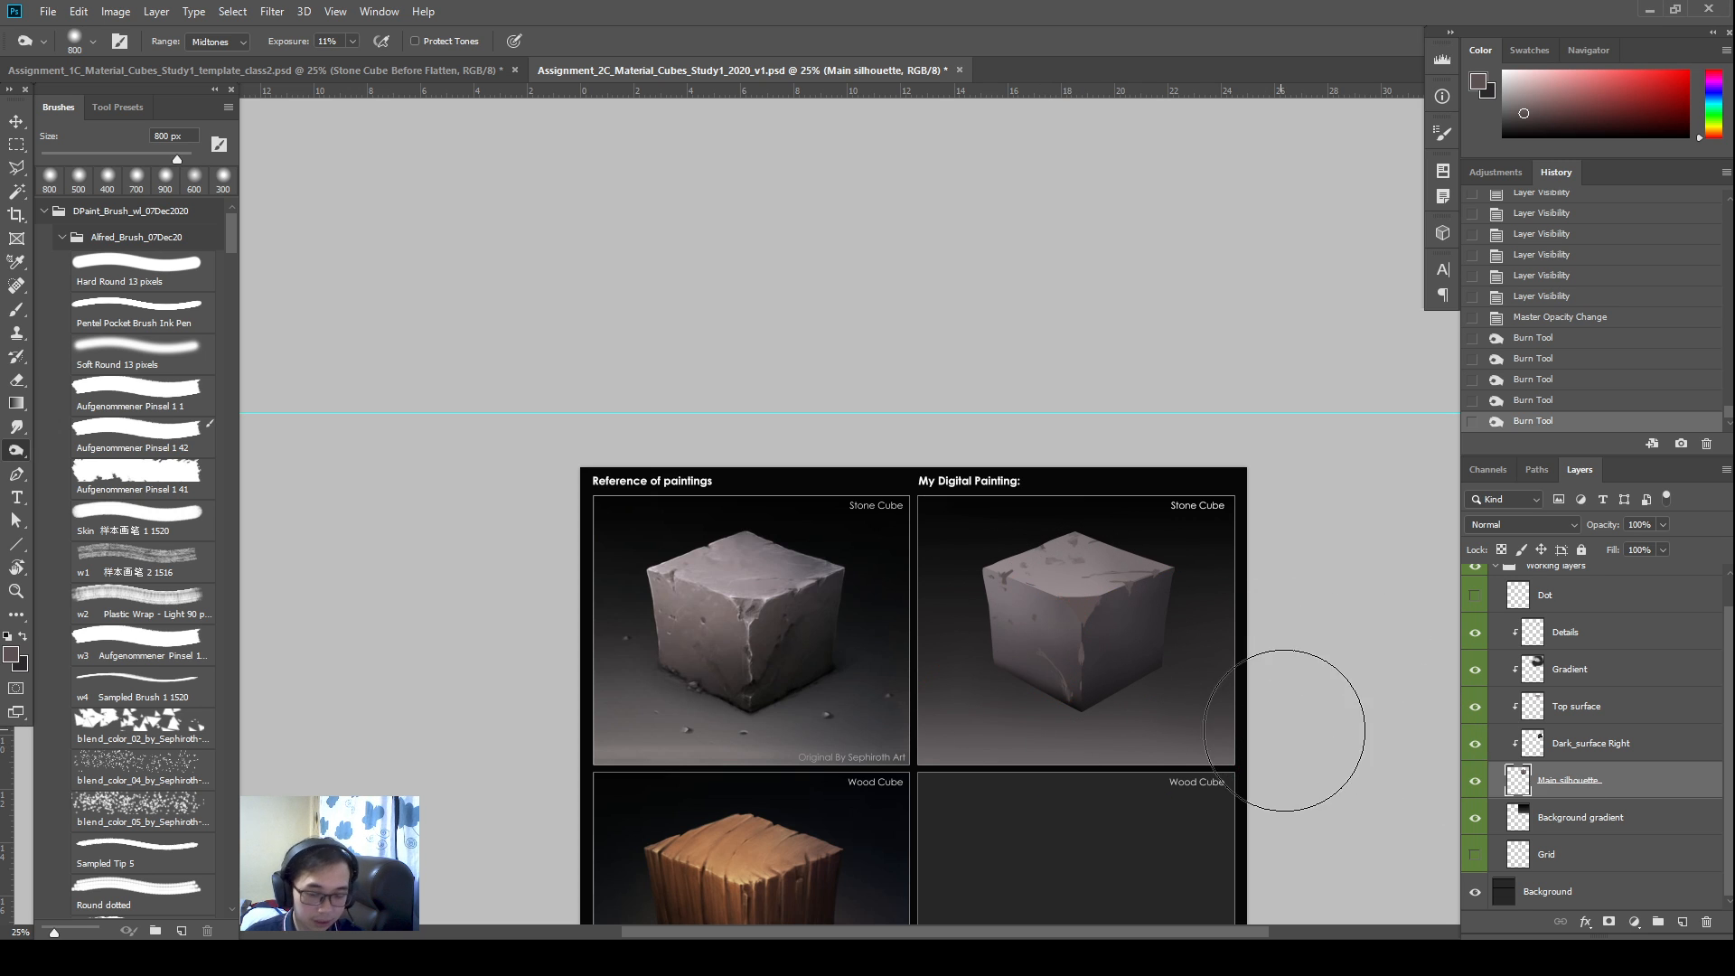
pyautogui.moveTo(1038, 593); pyautogui.dragTo(1086, 660)
pyautogui.press(']')
pyautogui.press(']')
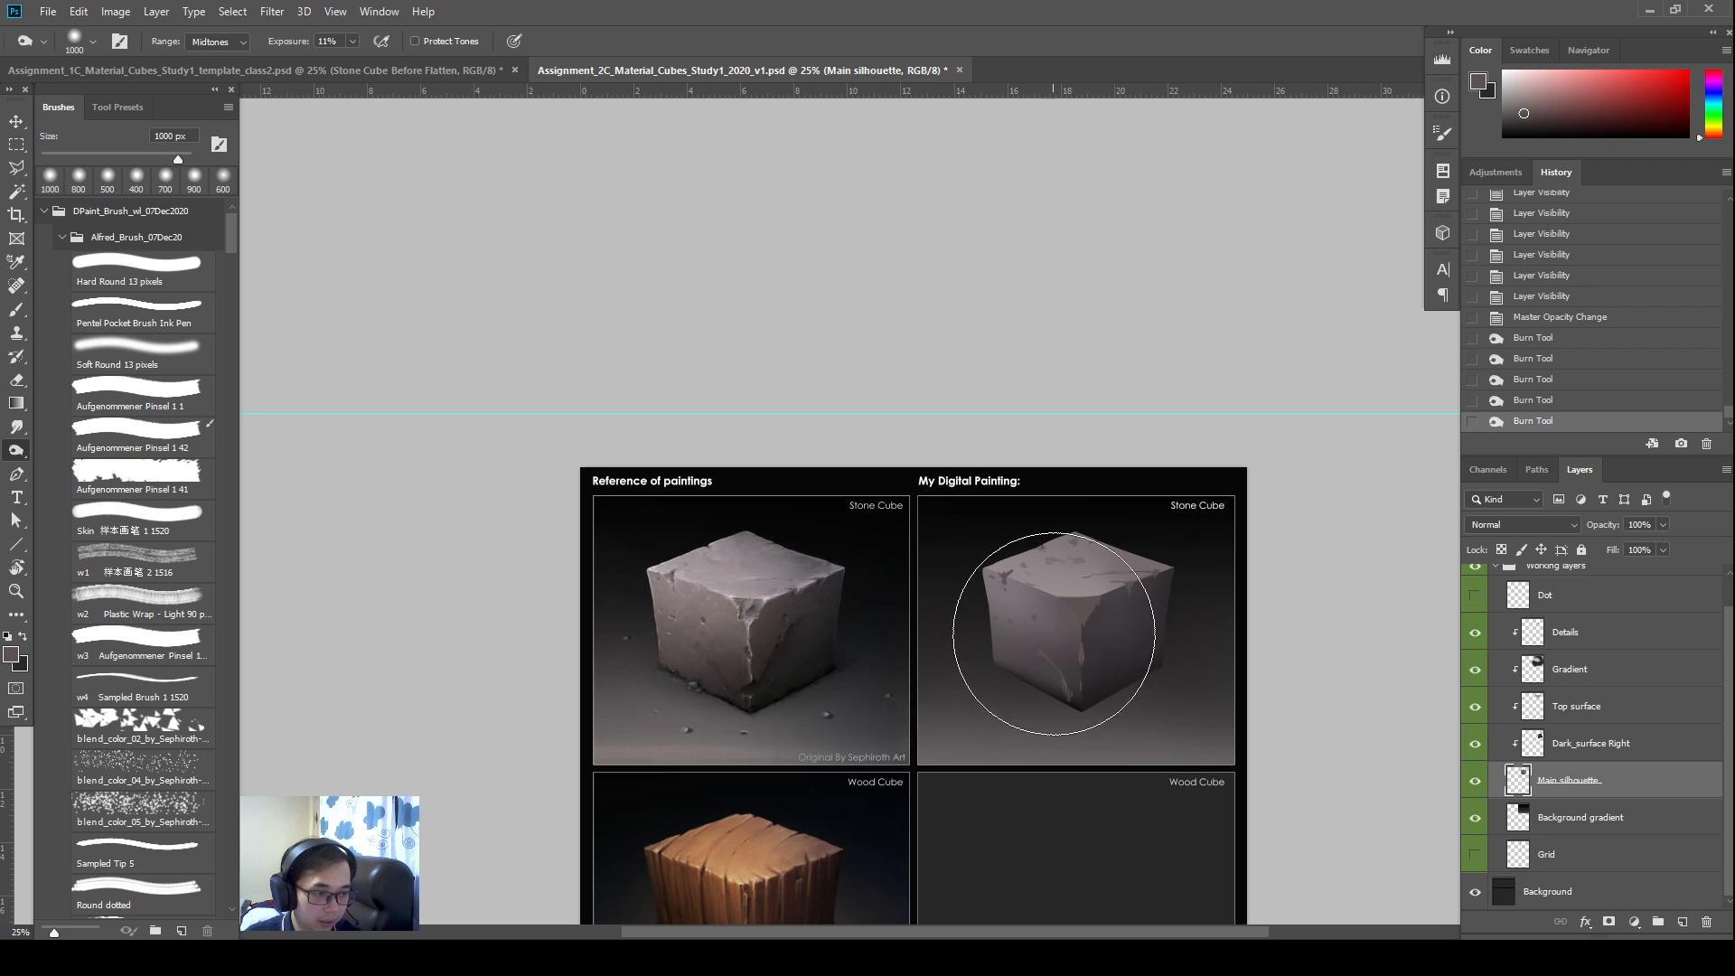
# Burn the cracks near the stone cube's lower front corner on the Details layer, reducing the brush to 700 px
pyautogui.click(1596, 749)
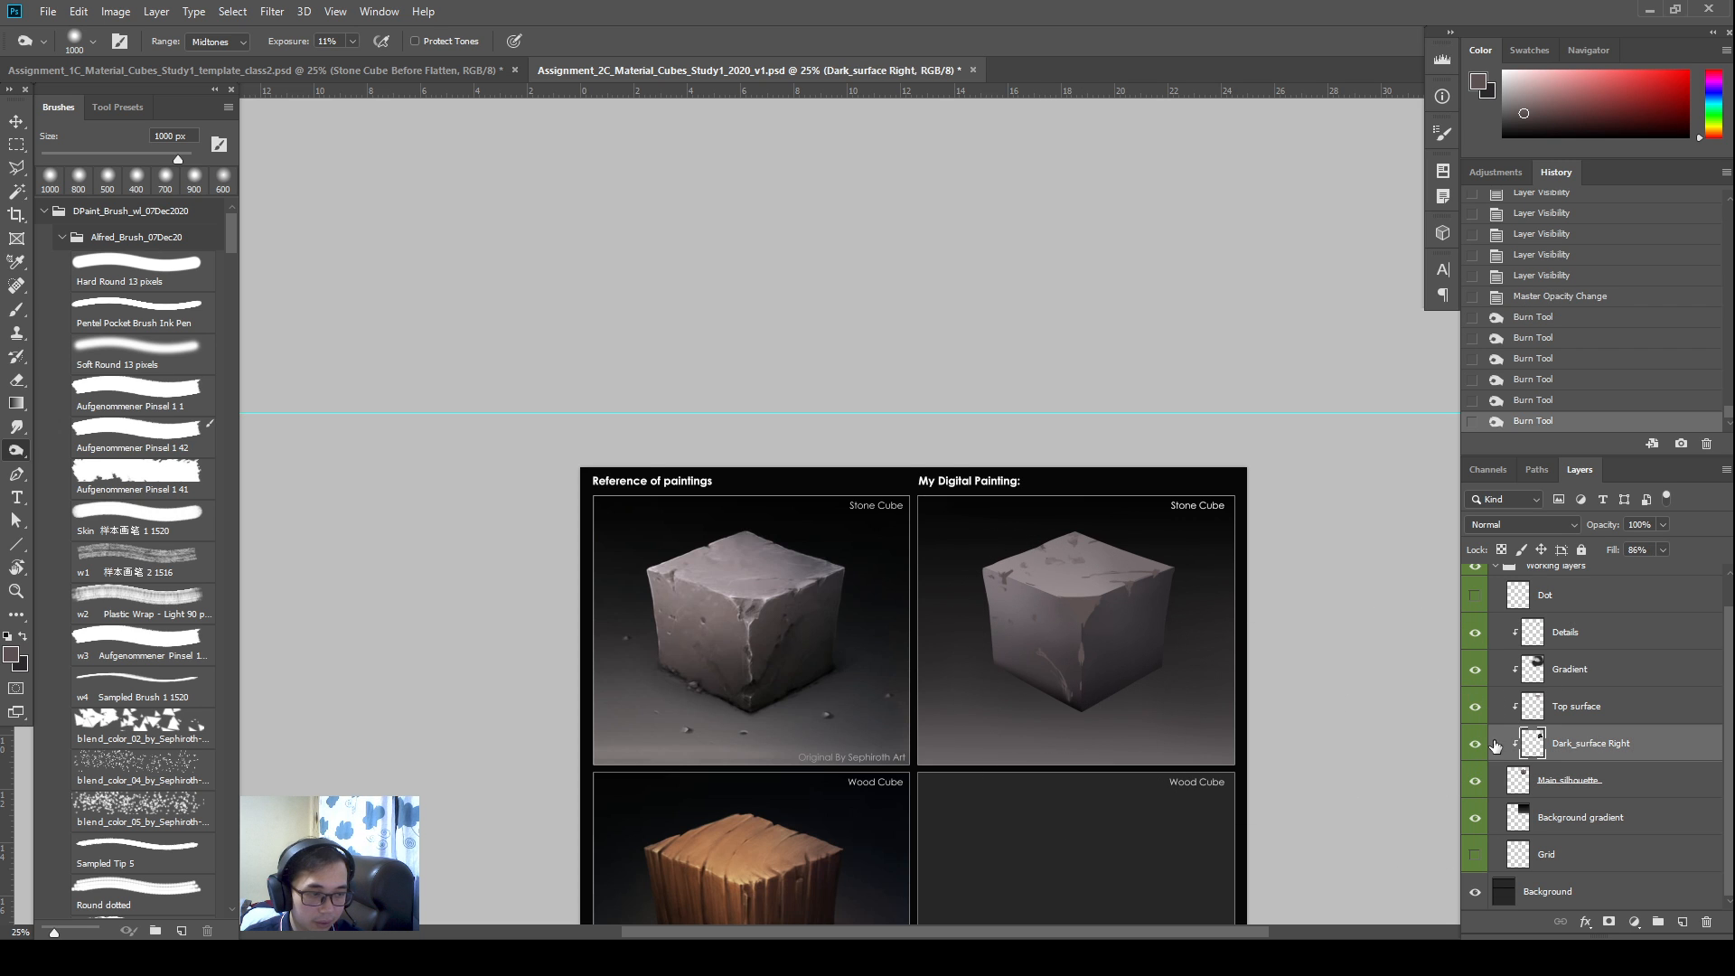
pyautogui.click(1586, 641)
pyautogui.press('[')
pyautogui.press('[')
pyautogui.press('[')
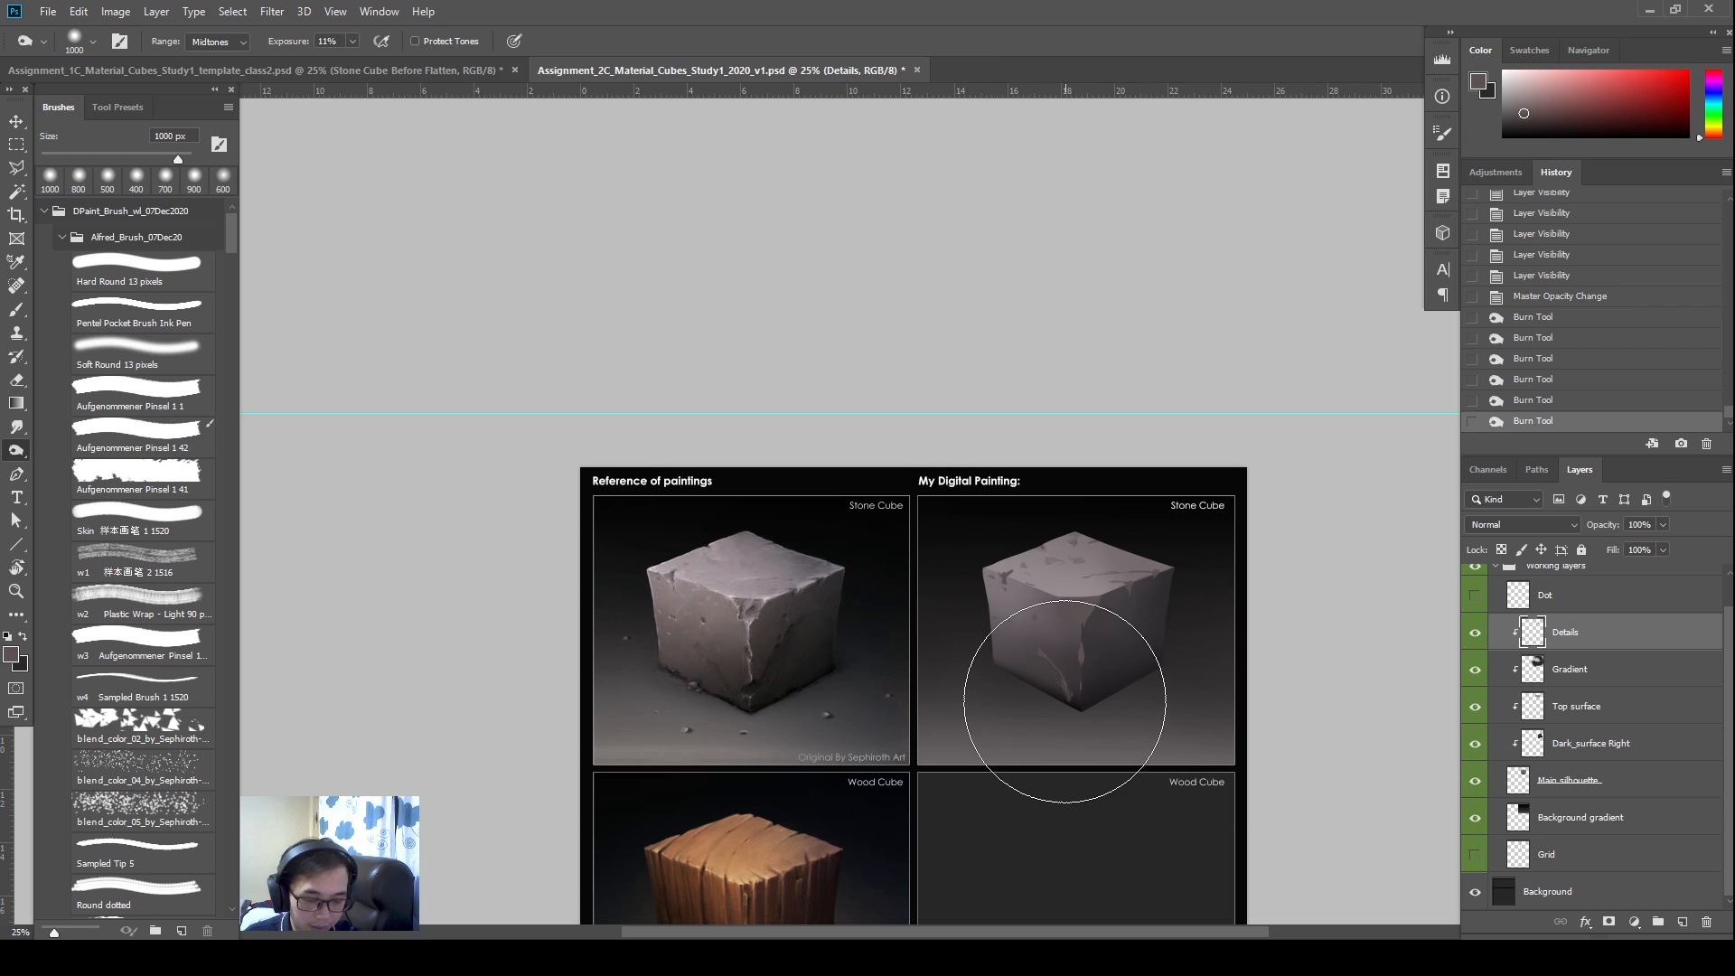
pyautogui.moveTo(1049, 650)
pyautogui.mouseDown()
pyautogui.moveTo(1033, 755)
pyautogui.moveTo(1038, 647)
pyautogui.moveTo(1069, 705)
pyautogui.moveTo(1083, 659)
pyautogui.moveTo(1076, 677)
pyautogui.mouseUp()
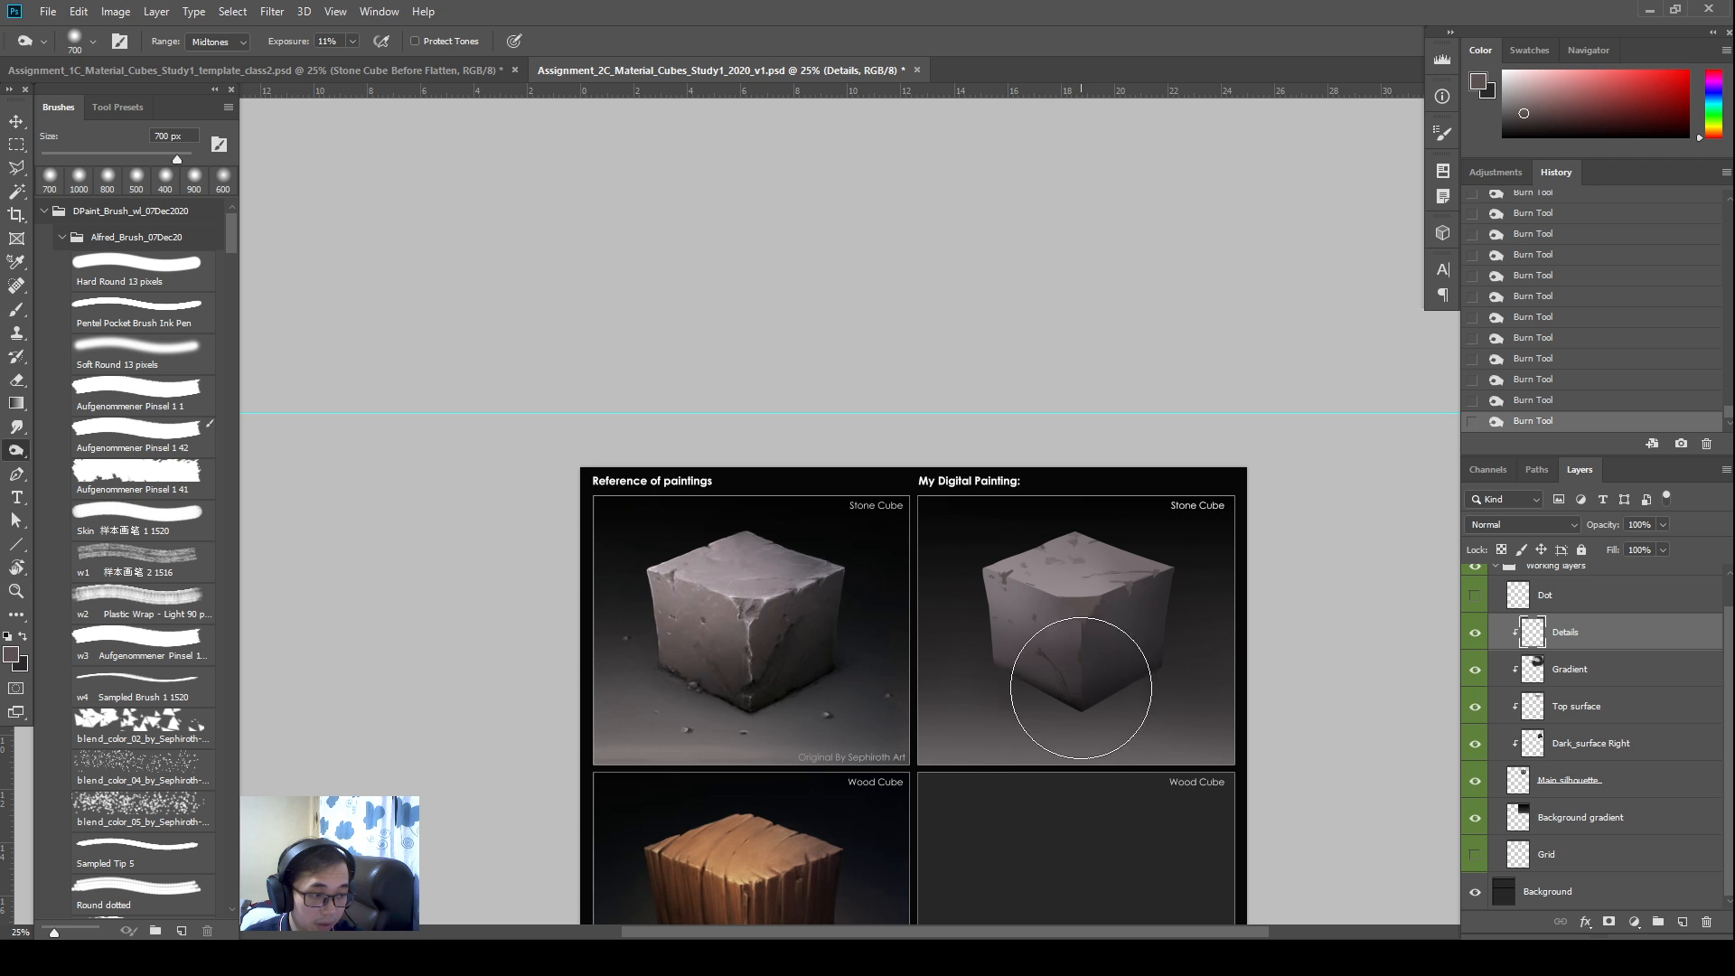
# Dodge the top of the stone cube's vertical front edge on the Details layer
pyautogui.press('[')
pyautogui.press('[')
pyautogui.press('[')
pyautogui.press('[')
pyautogui.press('[')
pyautogui.press('[')
pyautogui.press('[')
pyautogui.press('[')
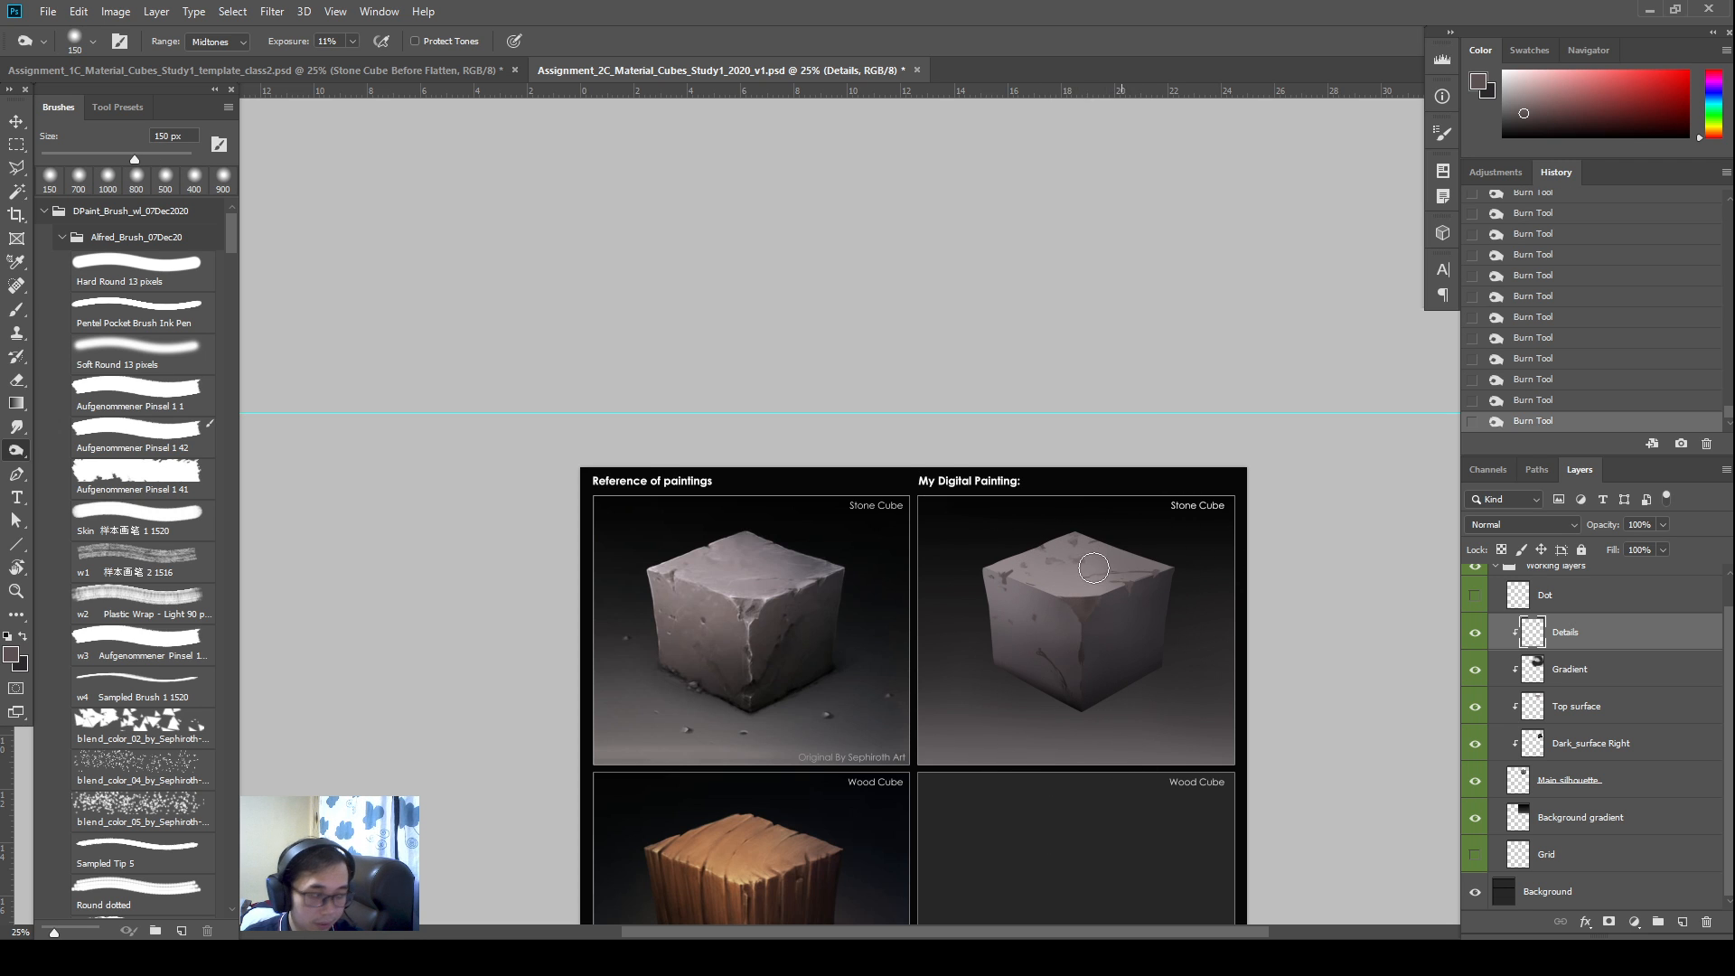
pyautogui.hotkey('shift', 'o')
pyautogui.press(']')
pyautogui.press(']')
pyautogui.moveTo(1090, 582); pyautogui.dragTo(1083, 611)
# Refine the dodged highlight just below the cube's front top corner with progressively smaller brushes, down to 45 px
pyautogui.press('[')
pyautogui.press('[')
pyautogui.press('[')
pyautogui.press('[')
pyautogui.press('[')
pyautogui.moveTo(1085, 601)
pyautogui.mouseDown()
pyautogui.moveTo(1116, 597)
pyautogui.moveTo(1082, 611)
pyautogui.mouseUp()
pyautogui.press('[')
pyautogui.press('[')
pyautogui.press('[')
pyautogui.moveTo(1083, 611); pyautogui.dragTo(1083, 614)
pyautogui.press('[')
pyautogui.press('[')
pyautogui.moveTo(1082, 614); pyautogui.dragTo(1081, 615)
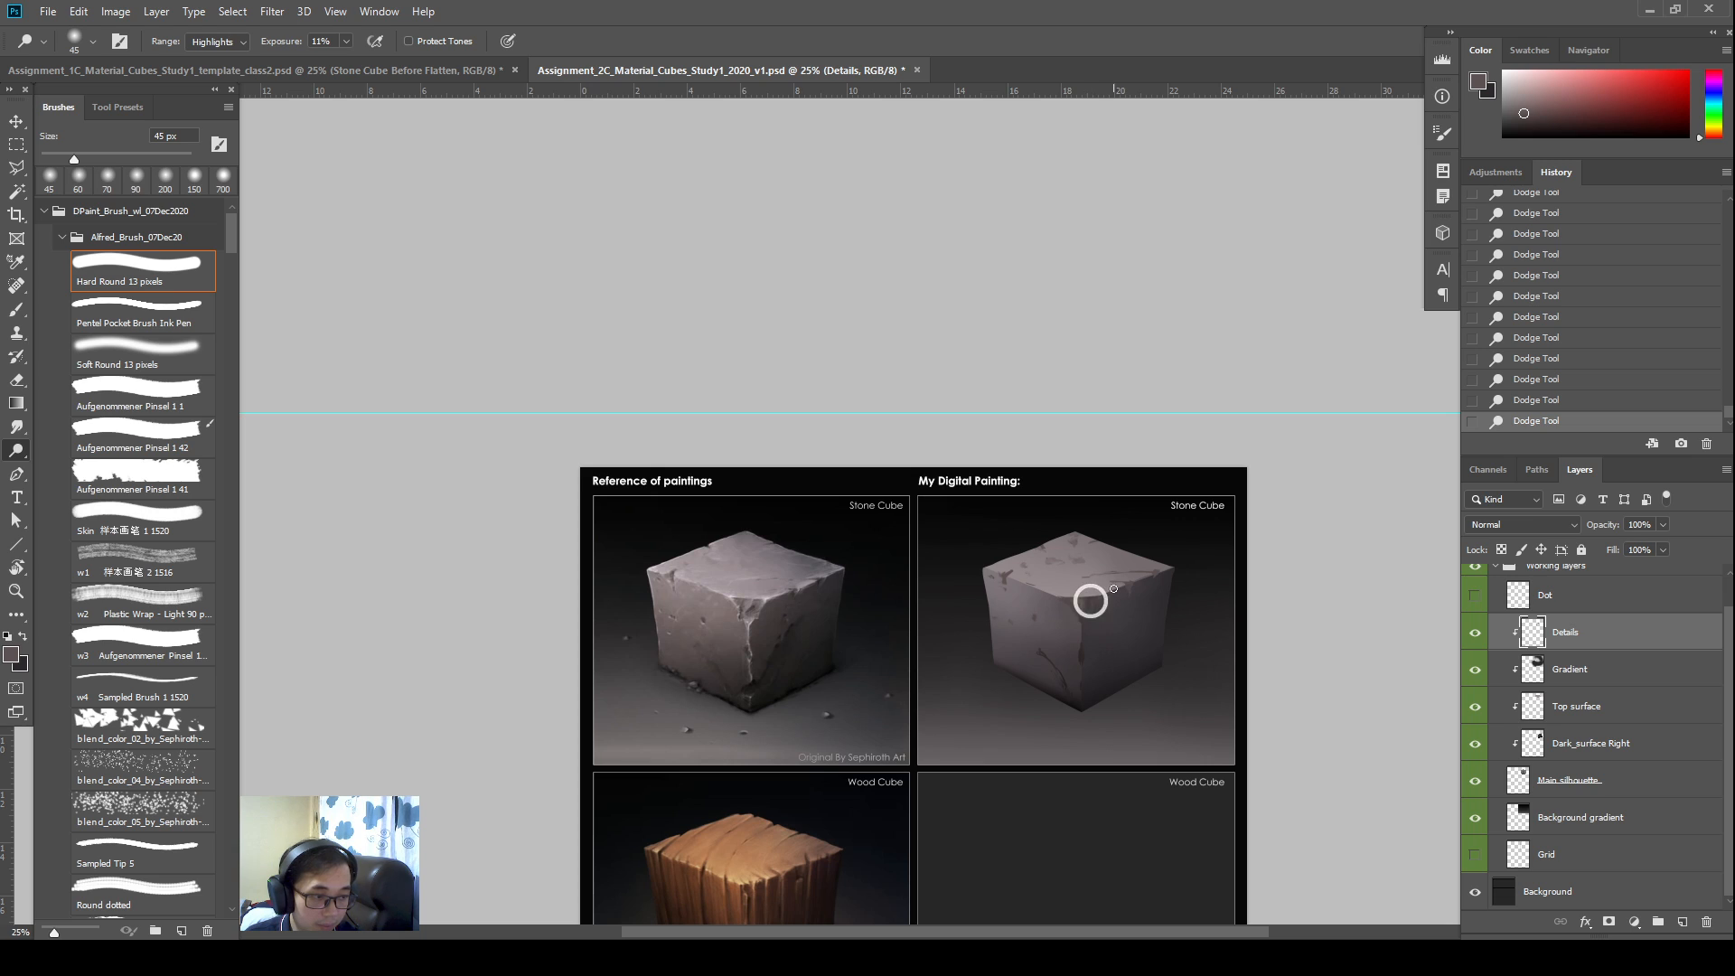
# Smudge the highlight detail below the cube's front top corner with a brush of about 45 px
pyautogui.press('r')
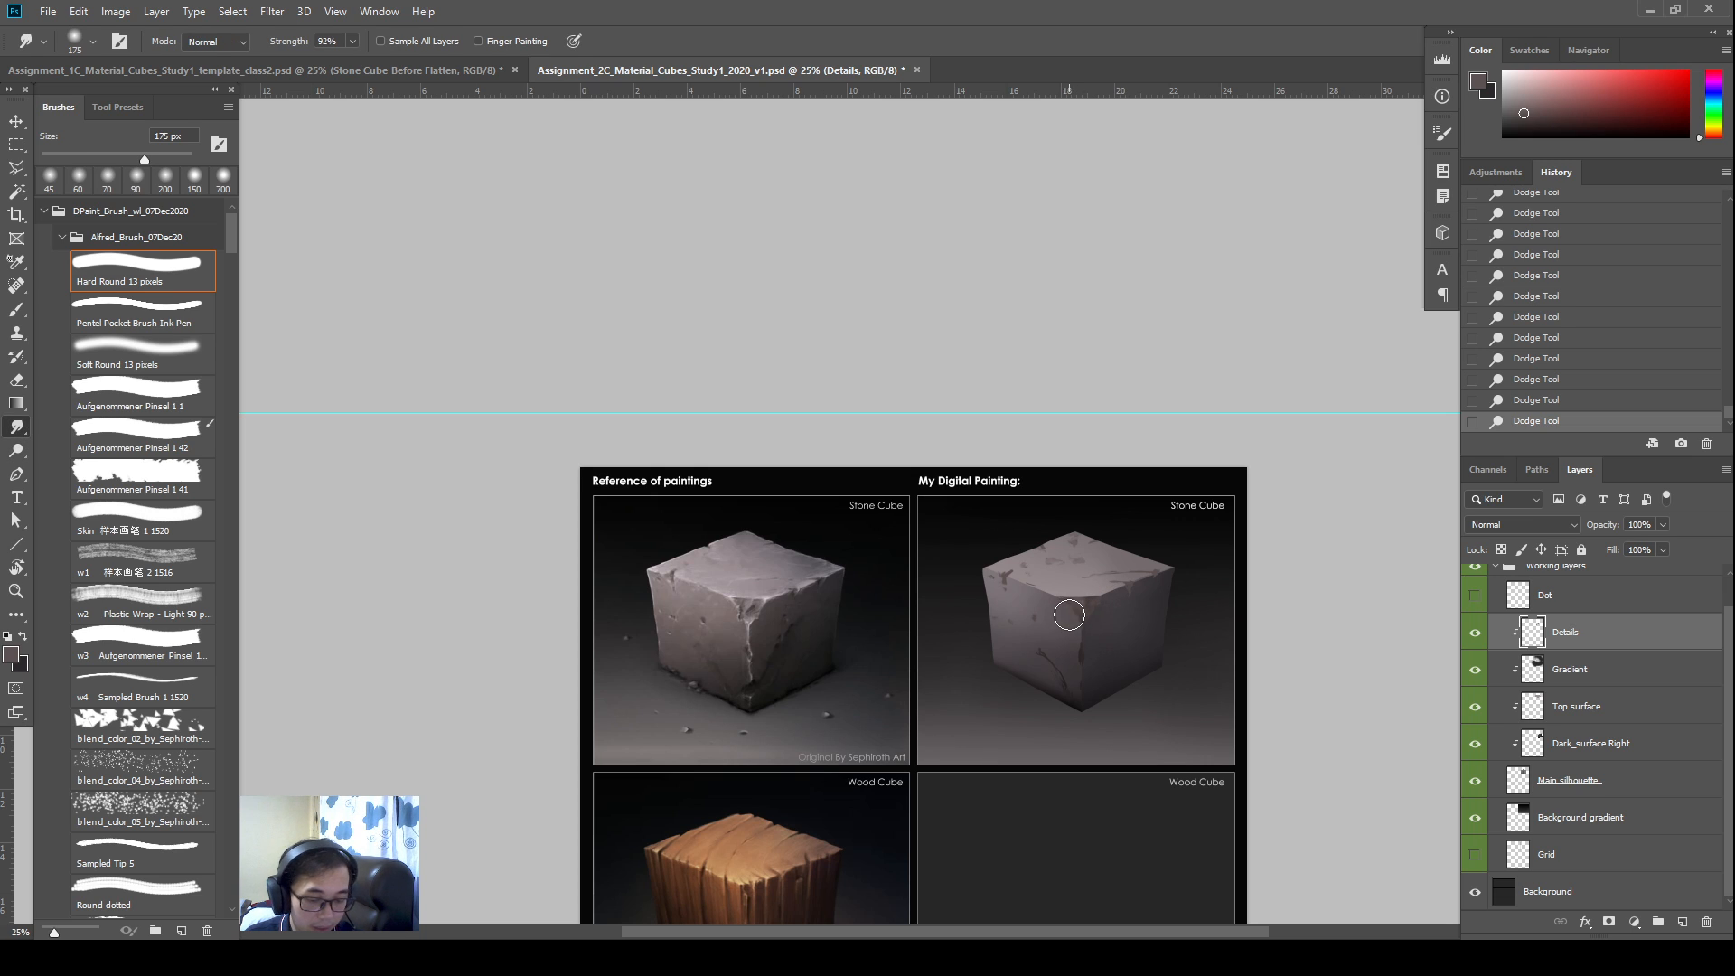
pyautogui.press('[')
pyautogui.press('[')
pyautogui.press('[')
pyautogui.press('[')
pyautogui.press('[')
pyautogui.press('[')
pyautogui.press('[')
pyautogui.press('[')
pyautogui.press('[')
pyautogui.click(1087, 603)
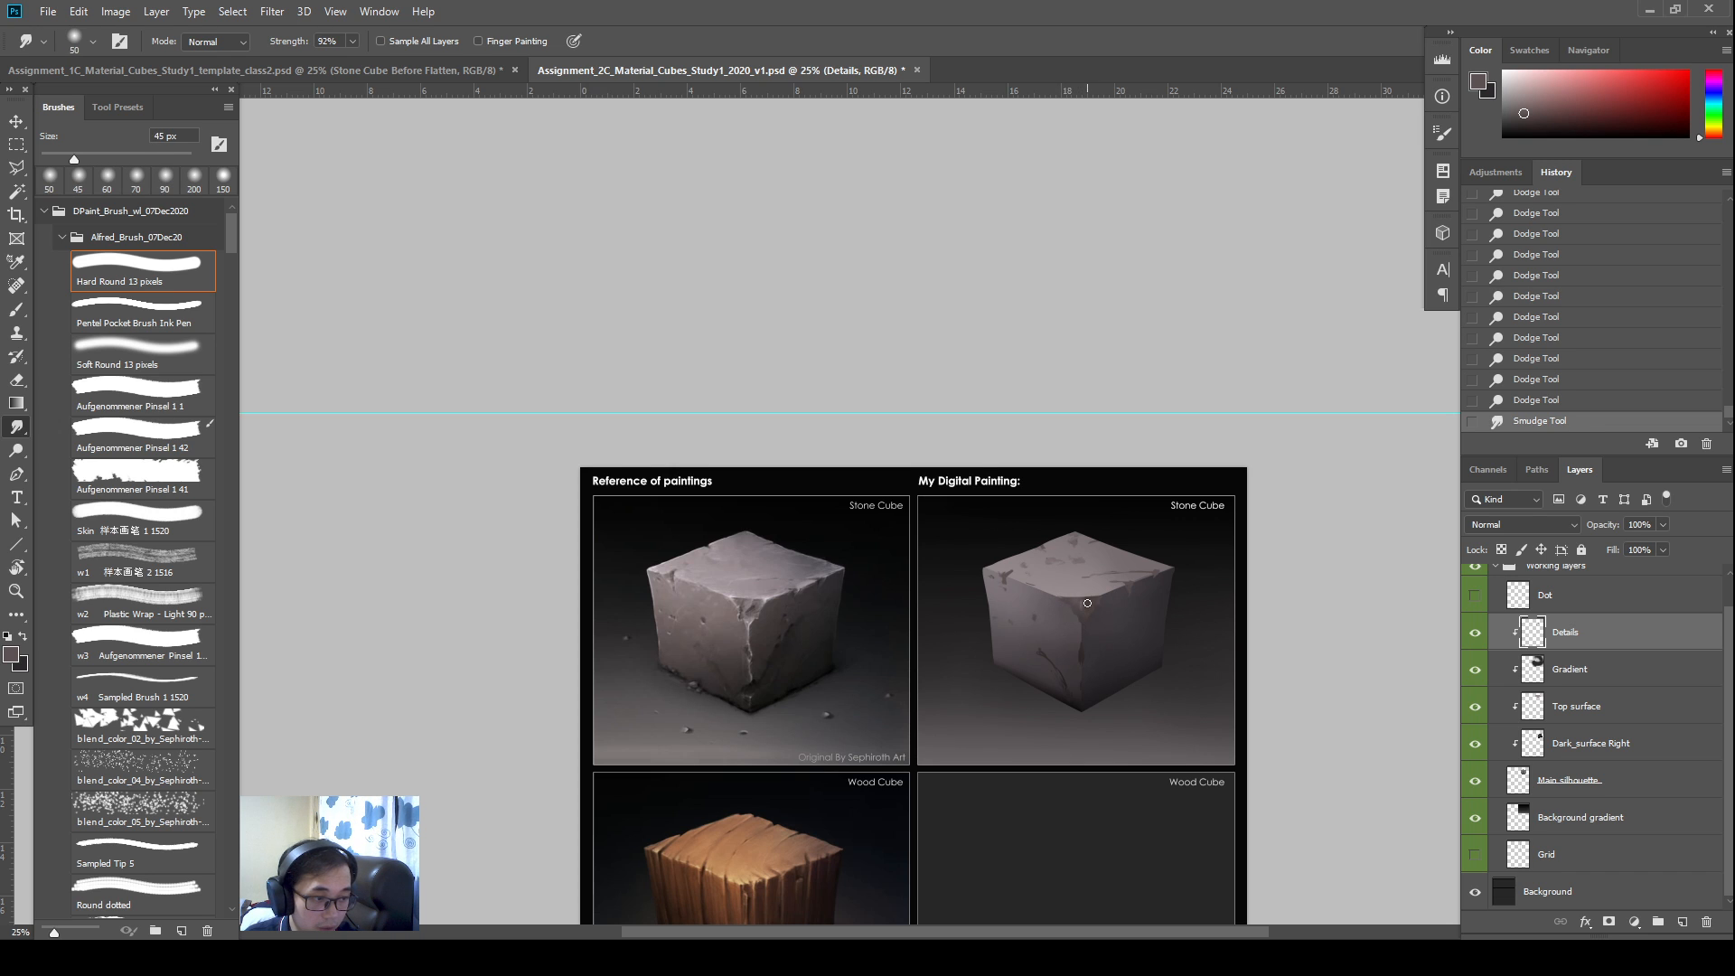
pyautogui.press(']')
pyautogui.click(1079, 612)
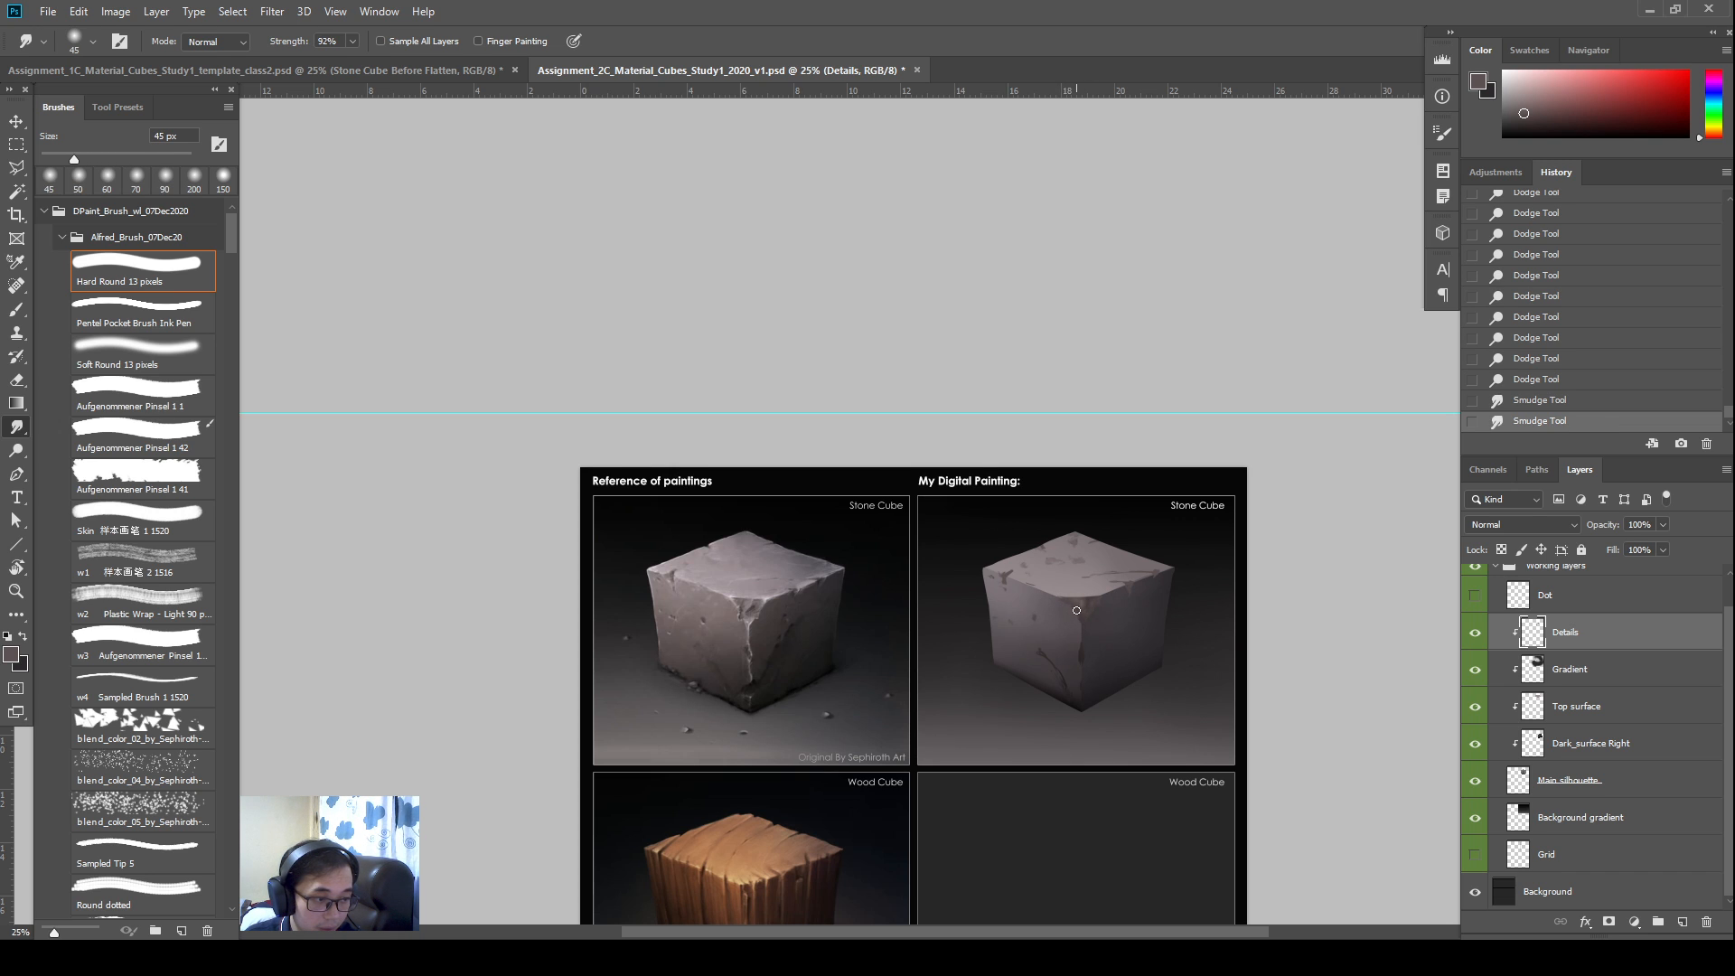
pyautogui.click(1080, 612)
pyautogui.click(1080, 612)
pyautogui.click(1081, 611)
pyautogui.click(1077, 612)
pyautogui.click(1079, 613)
pyautogui.click(1081, 615)
pyautogui.click(1087, 618)
pyautogui.click(1091, 620)
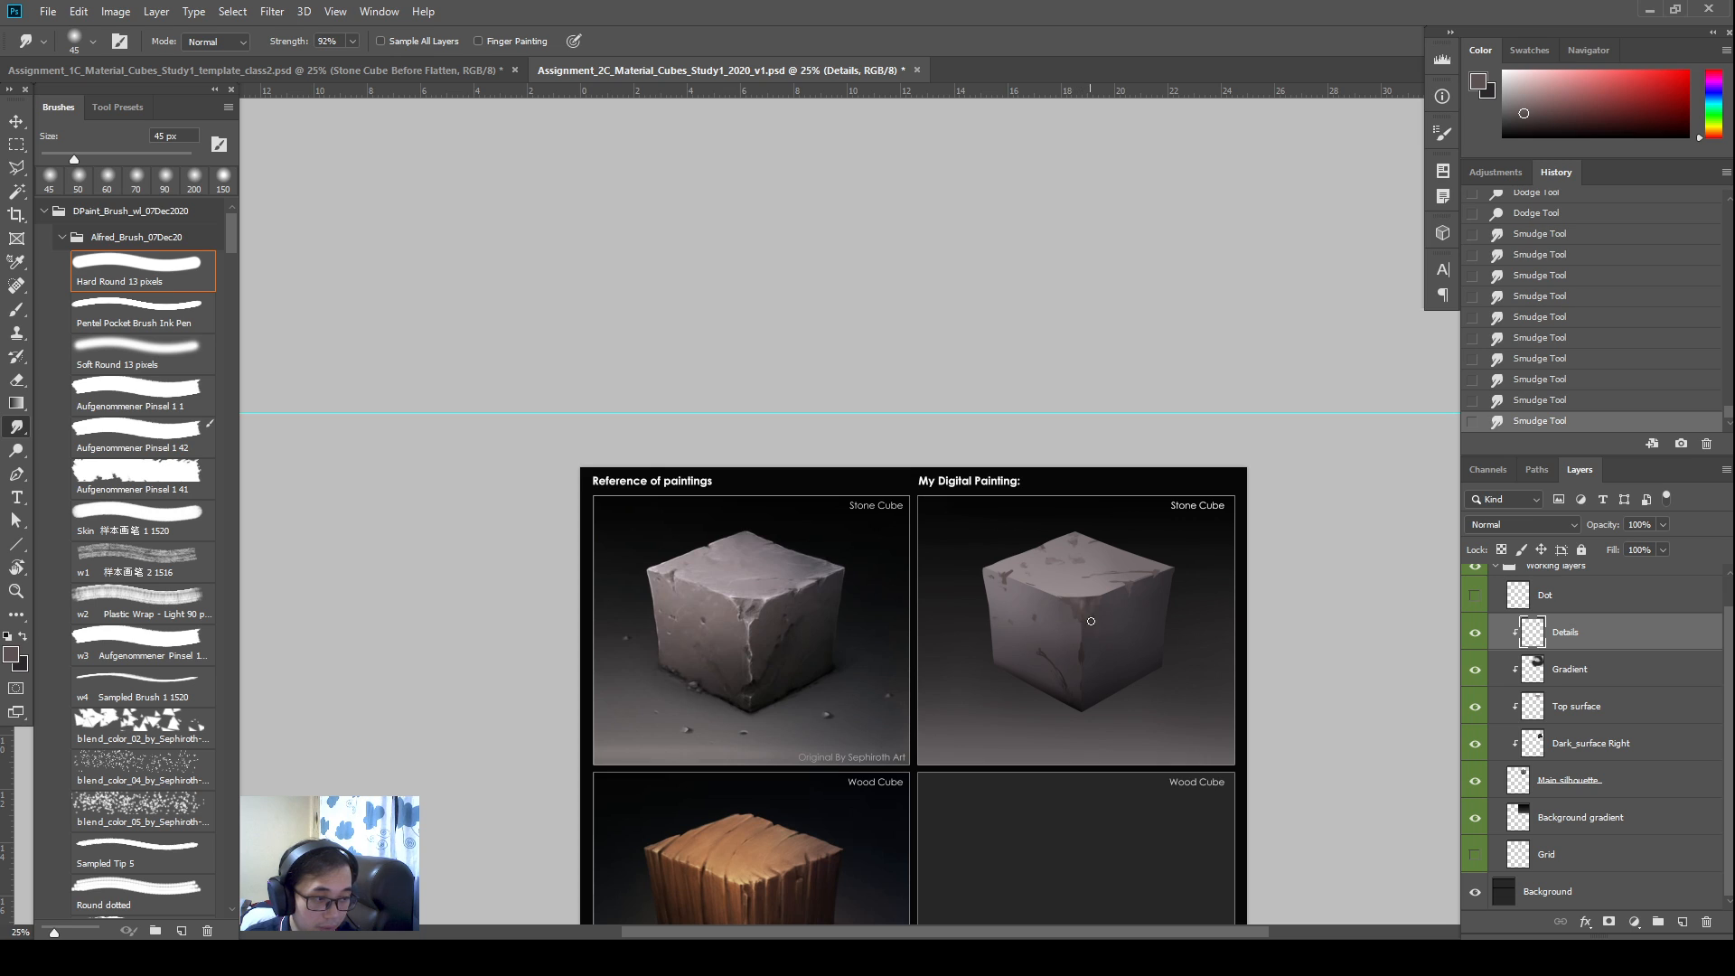
# Smudge the upper front edge again to follow the reference cube's chipped edge, and undo the last stroke
pyautogui.moveTo(726, 599)
pyautogui.mouseDown()
pyautogui.moveTo(746, 630)
pyautogui.moveTo(757, 605)
pyautogui.mouseUp()
pyautogui.press('Escape')
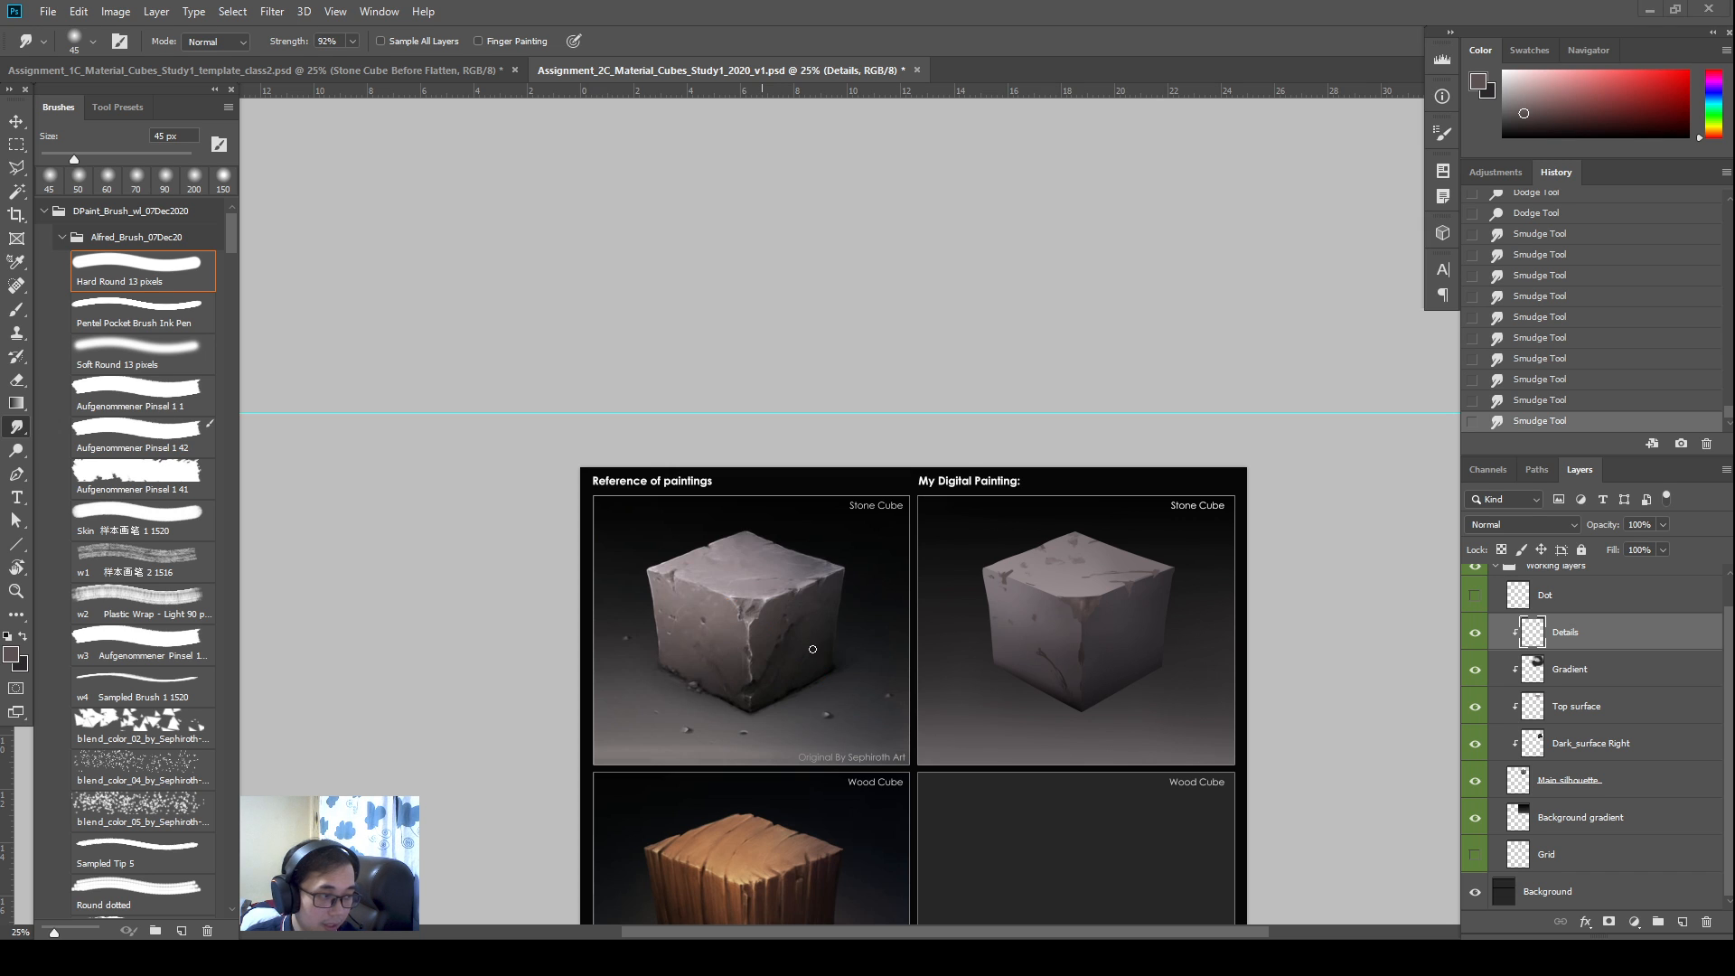
pyautogui.moveTo(1078, 620); pyautogui.dragTo(1082, 612)
pyautogui.hotkey('ctrl', 'z')
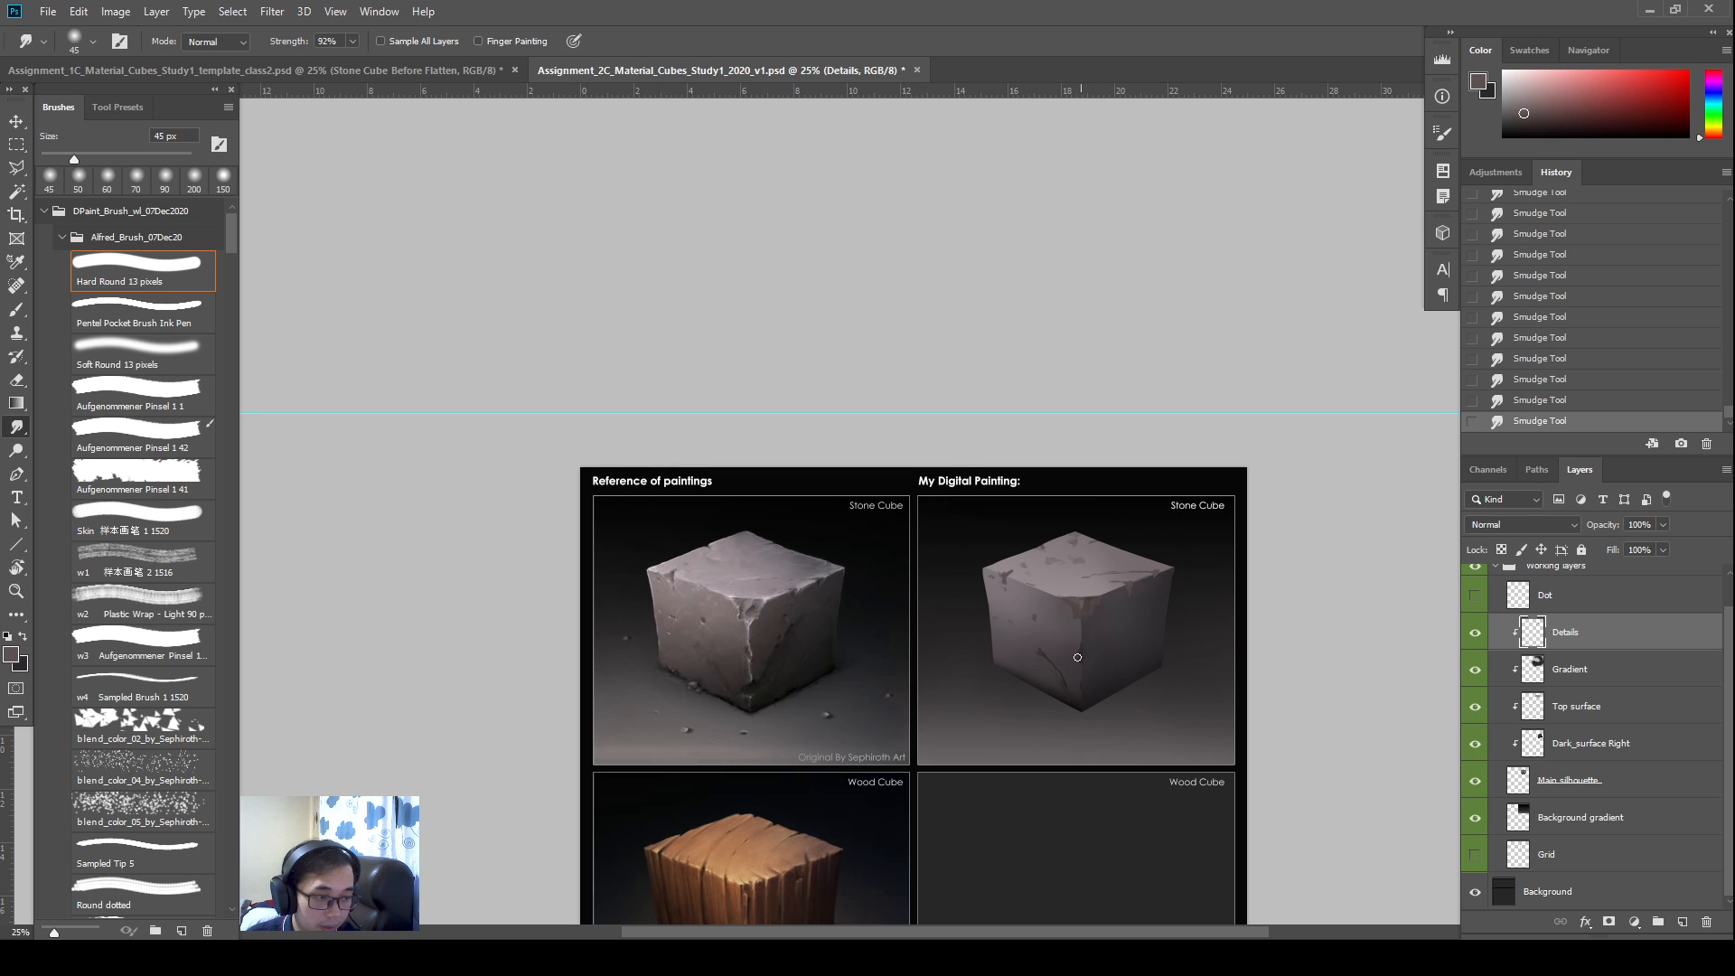
# Sample the dark tone near the cube's bottom corner and paint small marks on the lower front edge with the 30 px Brush
pyautogui.press('b')
pyautogui.press('alt')
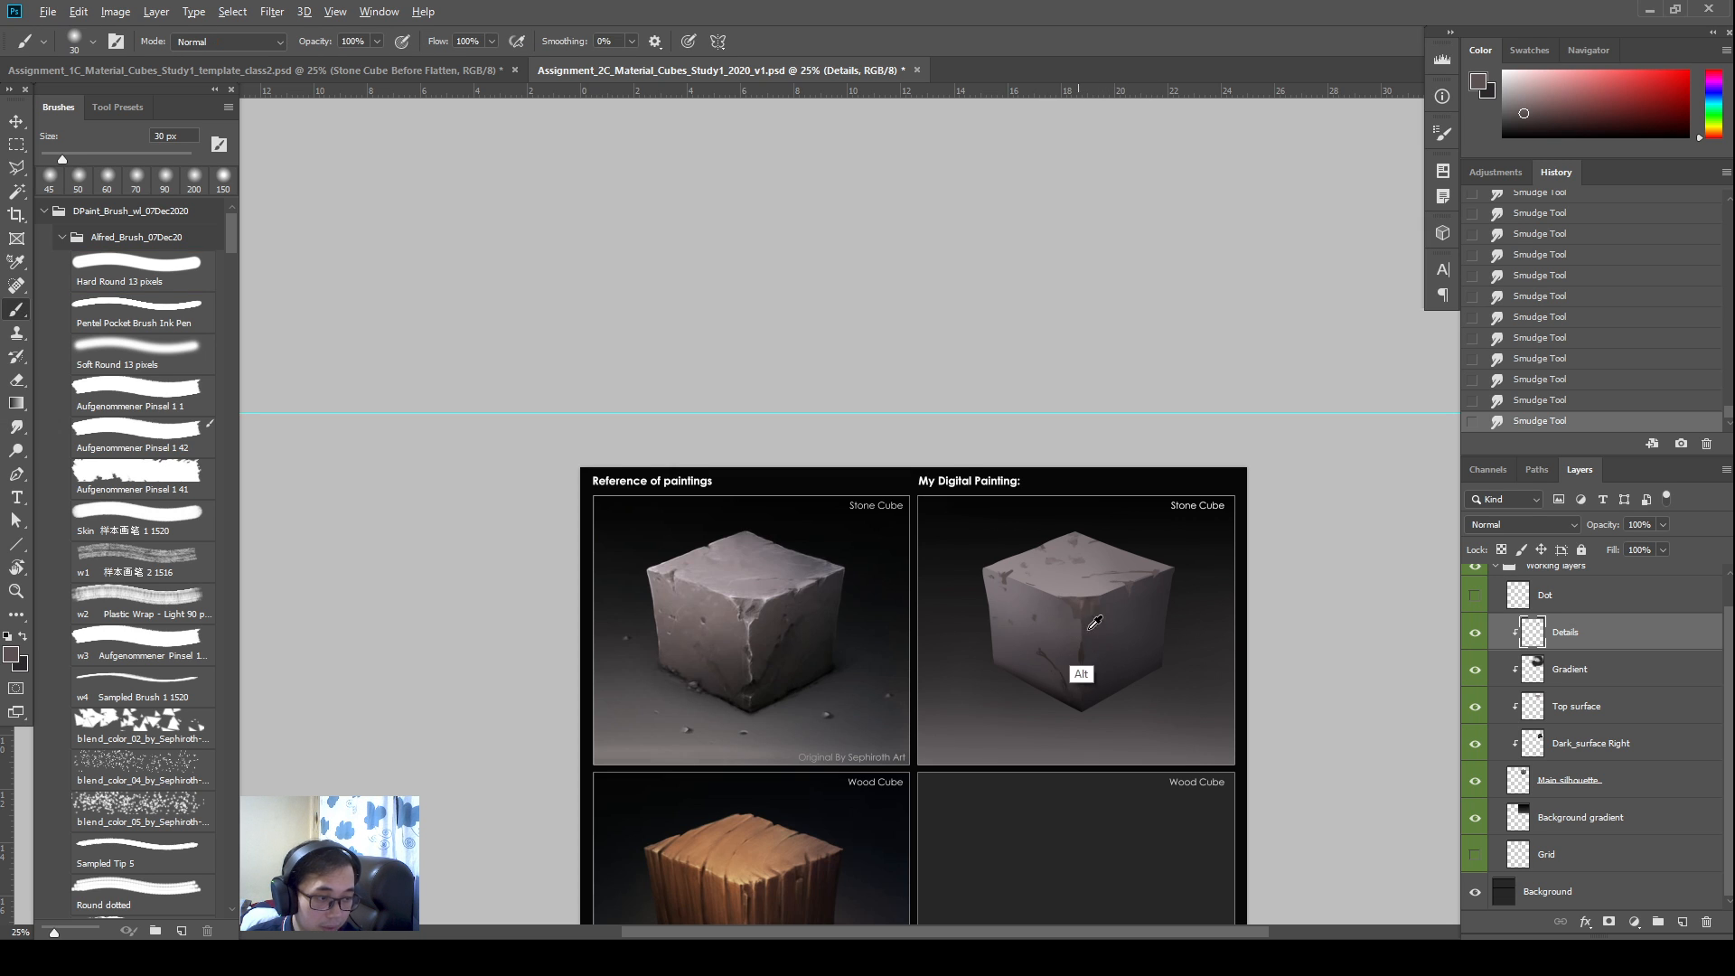
pyautogui.keyDown('alt'); pyautogui.click(1075, 694); pyautogui.keyUp('alt')
pyautogui.click(1082, 683)
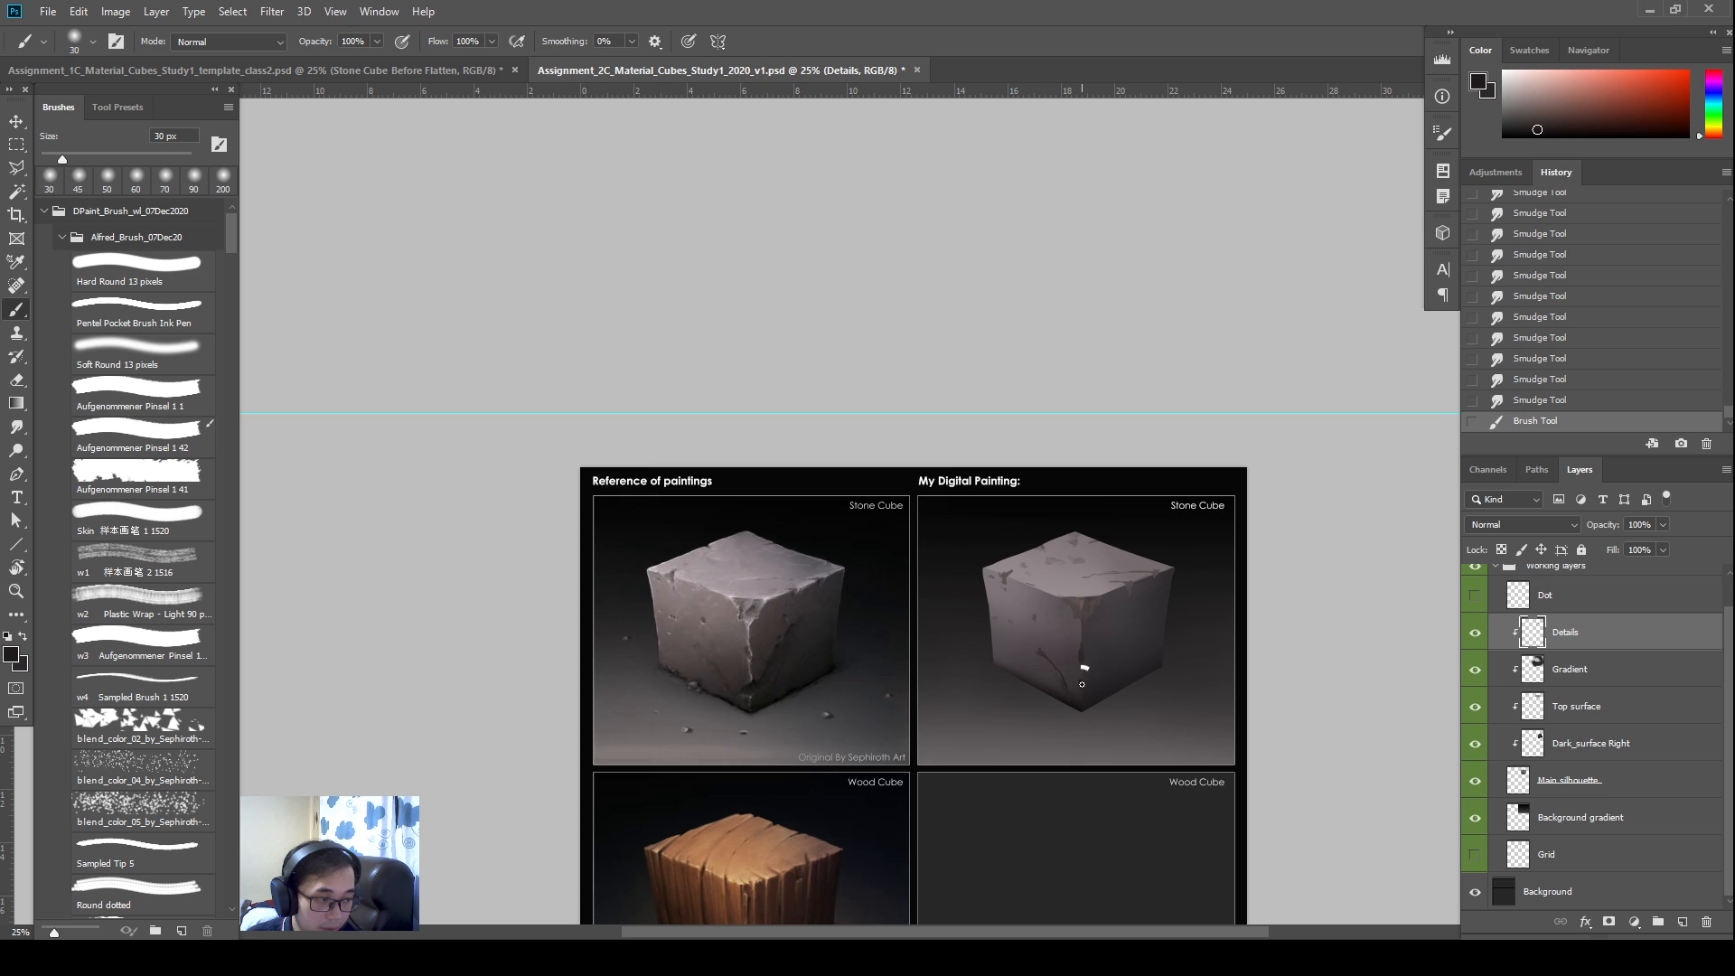
pyautogui.click(1082, 682)
pyautogui.click(1083, 680)
pyautogui.click(1083, 680)
pyautogui.click(1082, 677)
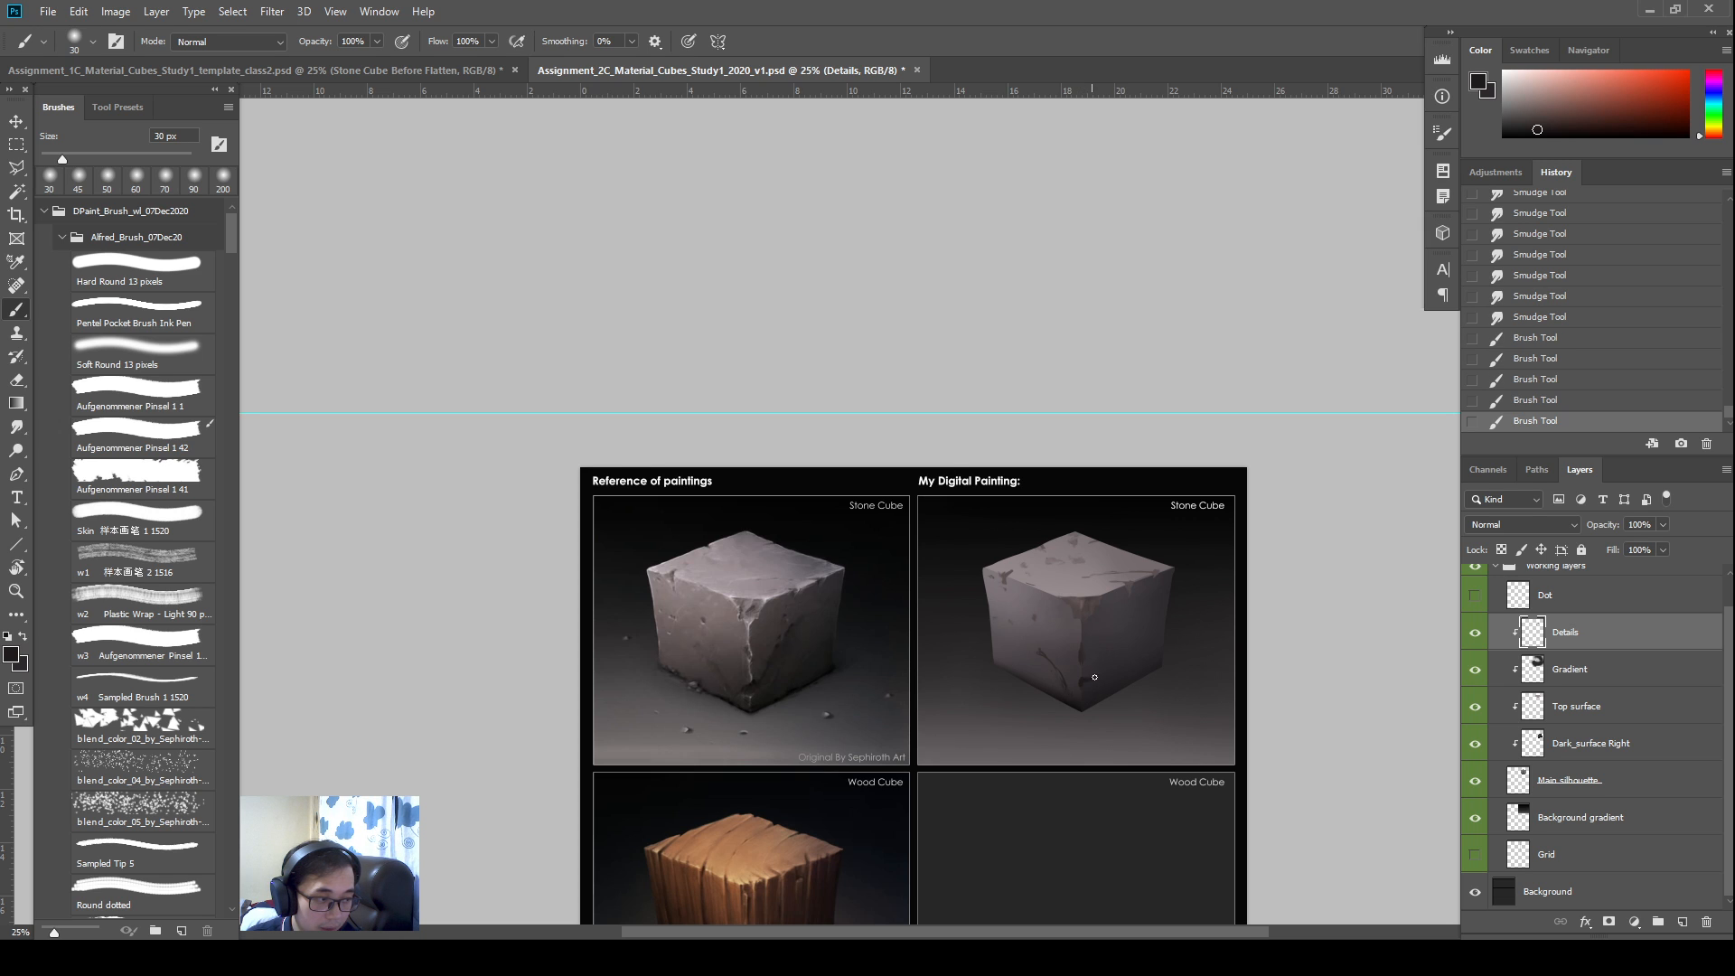
# Paint a dark diagonal chip across the cube's right face, from the lower front edge up to the face's middle
pyautogui.click(1094, 677)
pyautogui.click(1127, 633)
pyautogui.click(1112, 634)
pyautogui.click(1115, 628)
pyautogui.click(1118, 622)
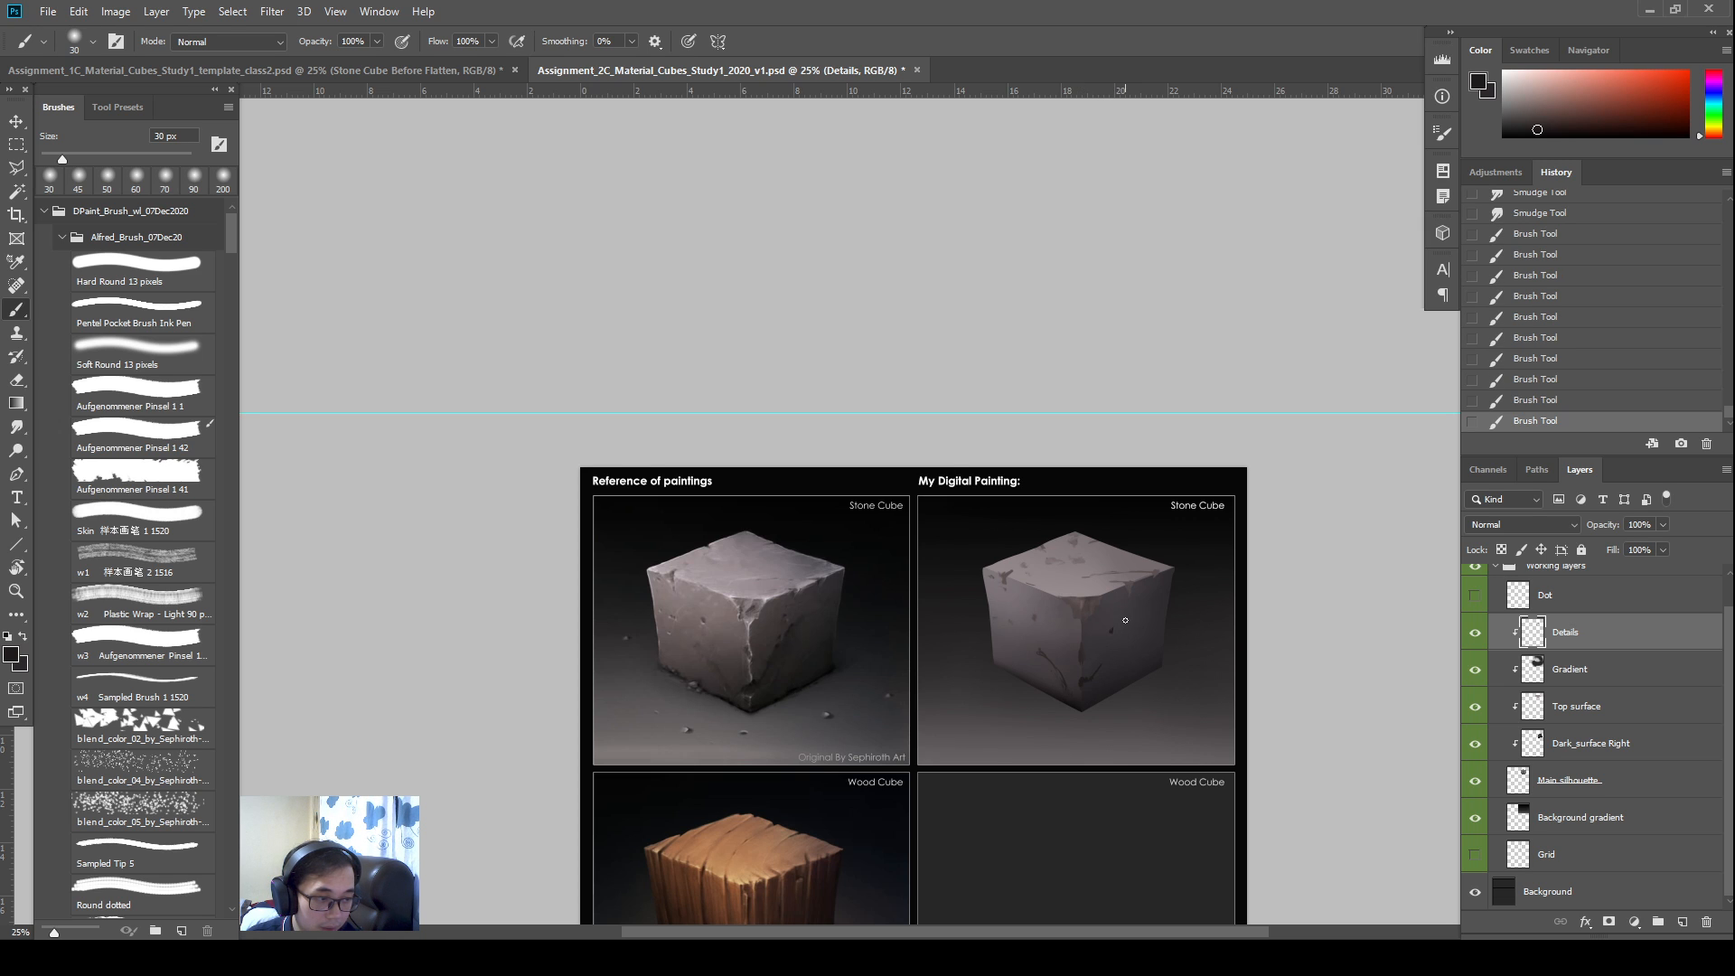
pyautogui.click(1121, 617)
pyautogui.click(1125, 610)
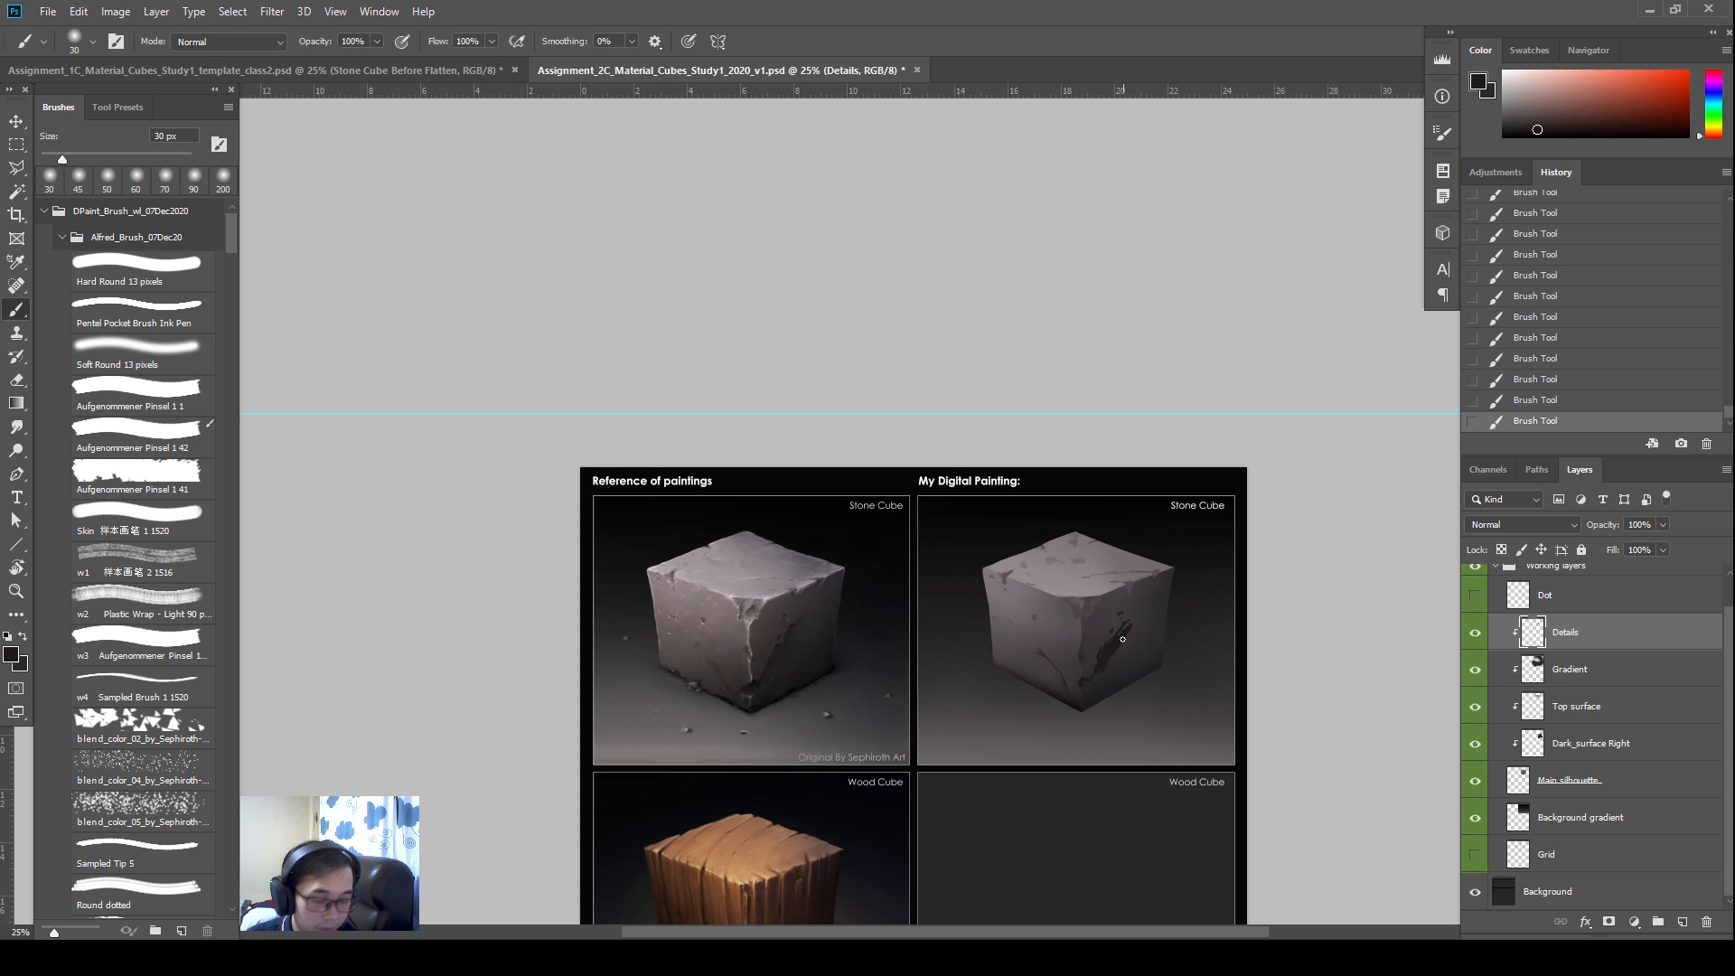
# Smudge the dark chip on the cube's right face into a jagged, blended crack with a 45 px brush
pyautogui.press('r')
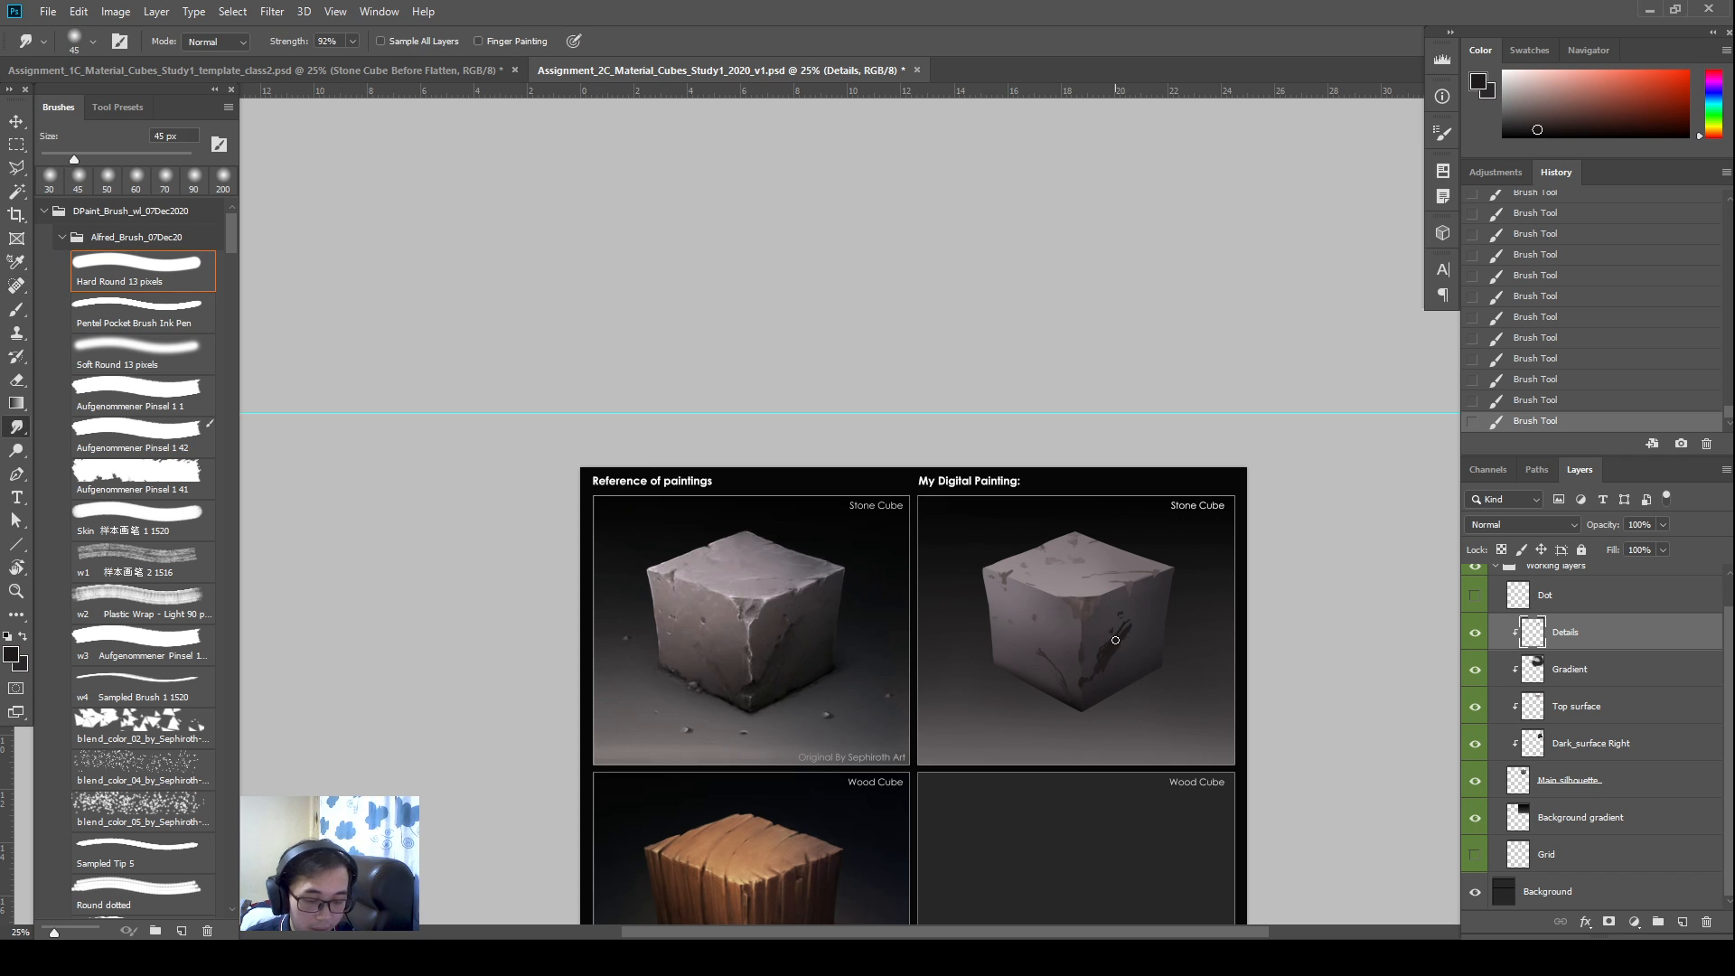
pyautogui.press('[')
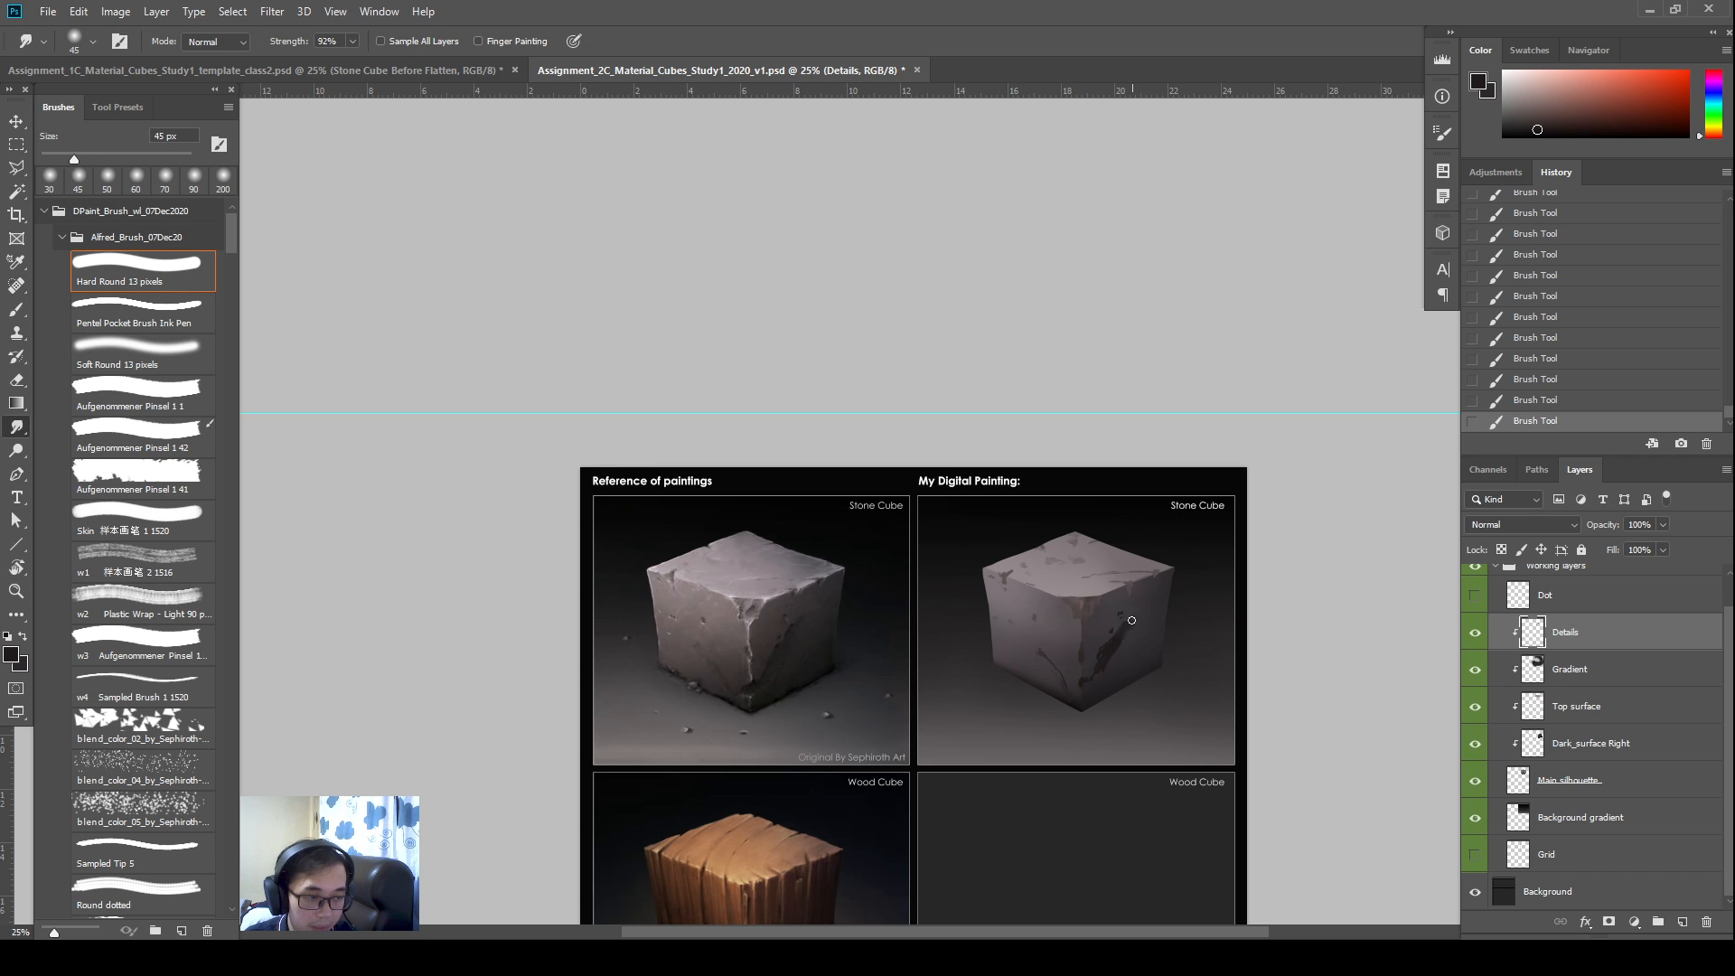
pyautogui.moveTo(1112, 648); pyautogui.dragTo(1097, 676)
pyautogui.moveTo(1097, 676)
pyautogui.mouseDown()
pyautogui.moveTo(1139, 619)
pyautogui.moveTo(1109, 667)
pyautogui.mouseUp()
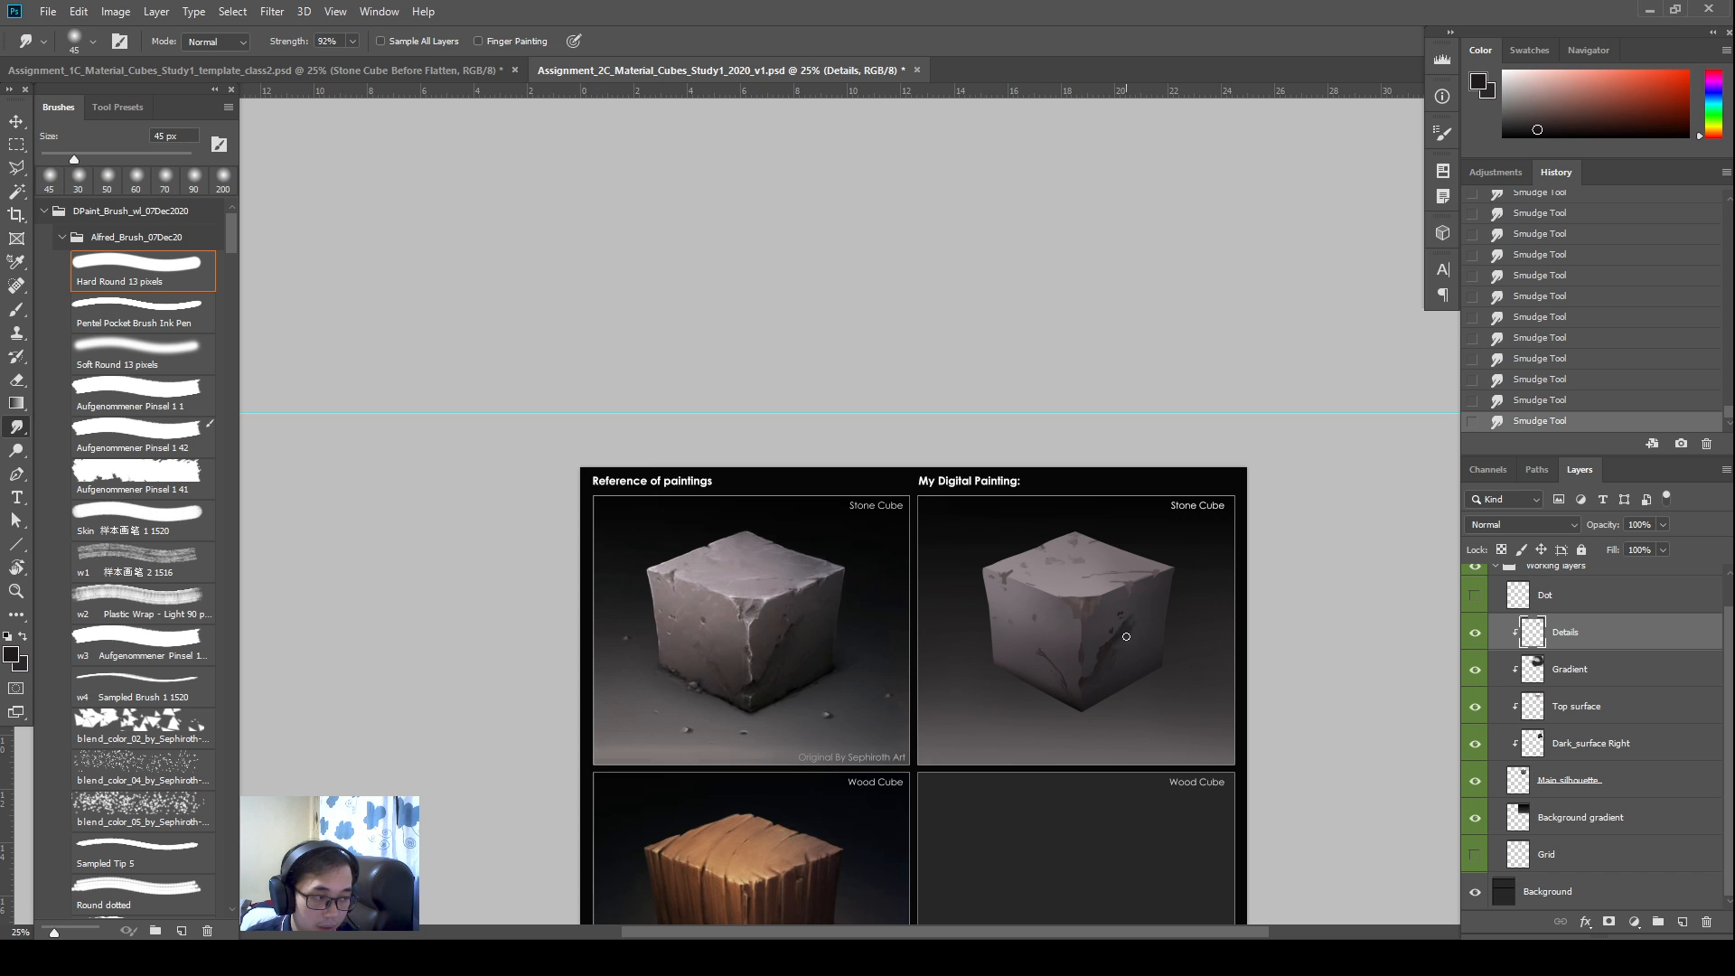
pyautogui.moveTo(1128, 635); pyautogui.dragTo(1122, 645)
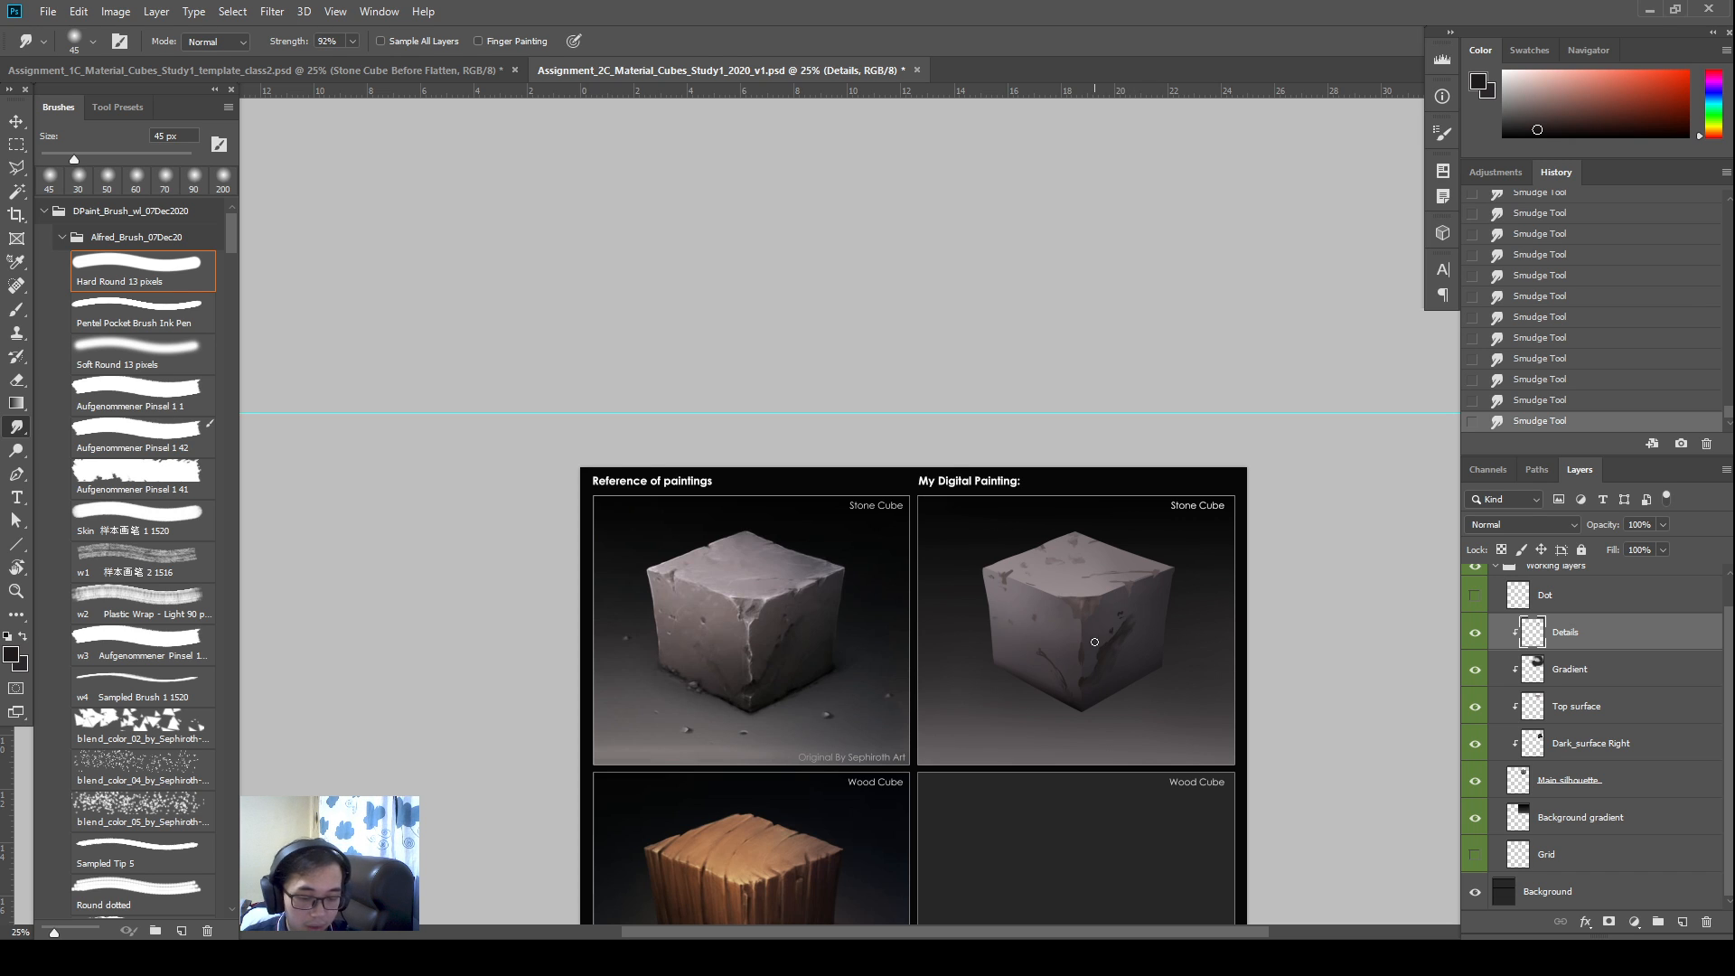
# Partly erase the lower part of the right-face crack with a 175 px Eraser, and undo the last stroke
pyautogui.press('e')
pyautogui.press('[')
pyautogui.press('[')
pyautogui.press('[')
pyautogui.press('[')
pyautogui.press('[')
pyautogui.press('[')
pyautogui.press('[')
pyautogui.press('[')
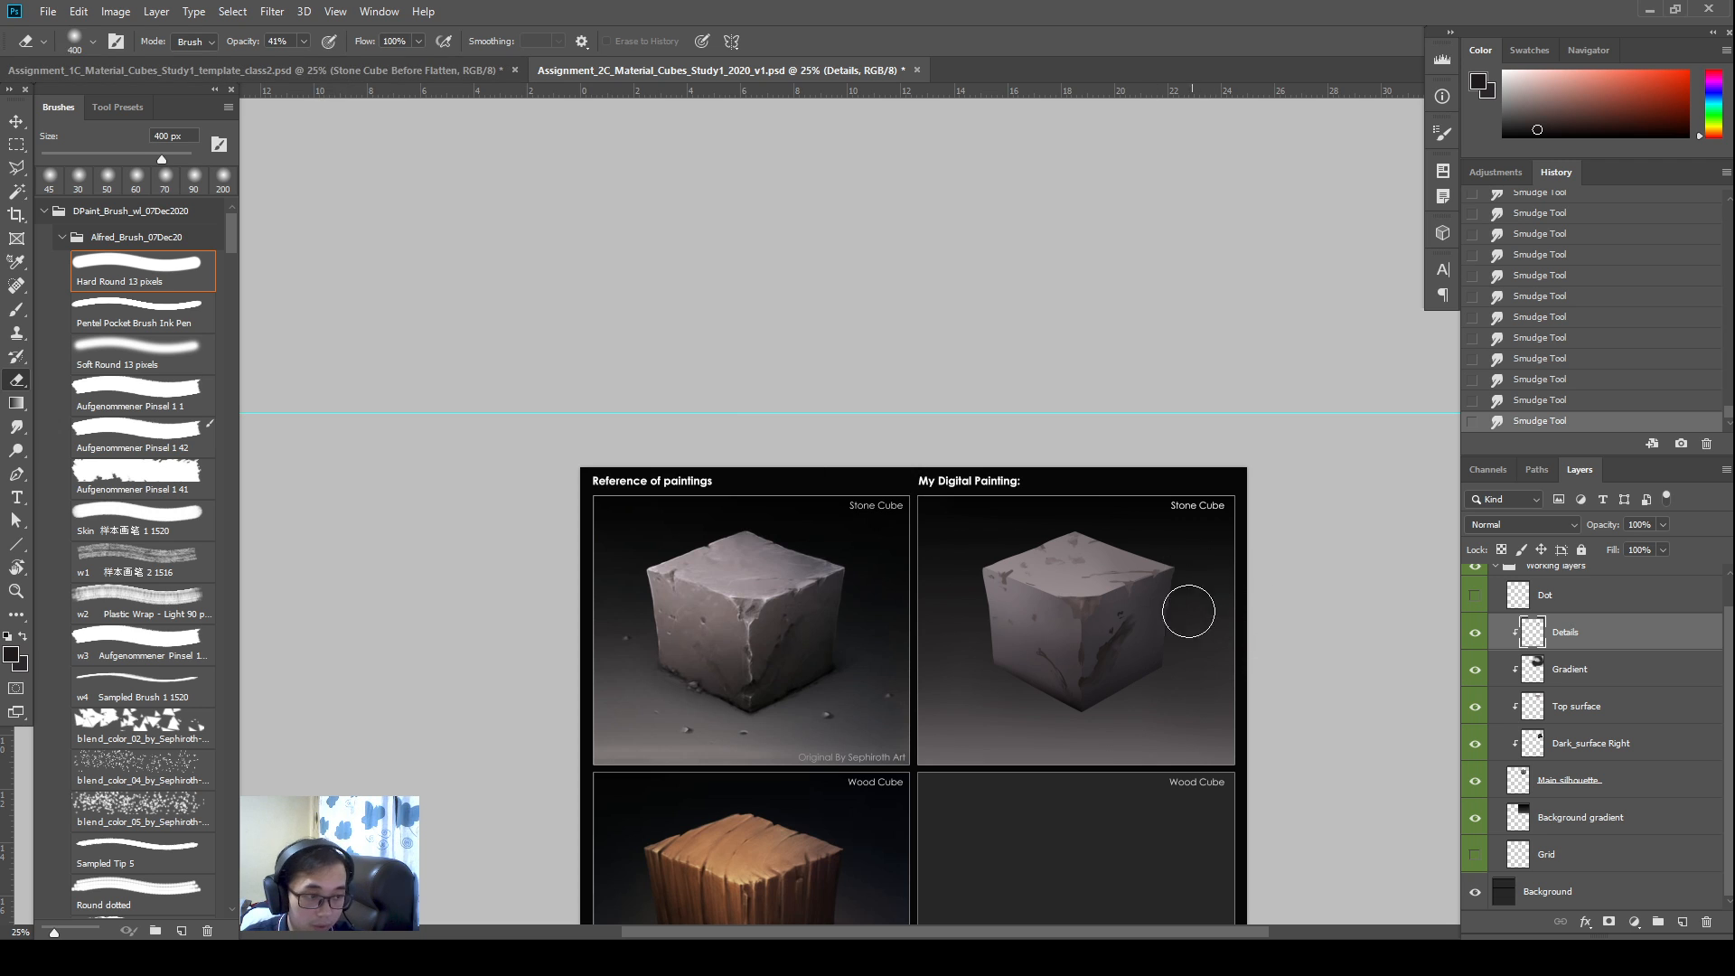
pyautogui.moveTo(1117, 685)
pyautogui.mouseDown()
pyautogui.moveTo(1146, 619)
pyautogui.moveTo(1110, 670)
pyautogui.moveTo(1154, 636)
pyautogui.moveTo(1087, 716)
pyautogui.mouseUp()
pyautogui.hotkey('ctrl', 'z')
# Paint small dark marks around the lower front edge with the 30 px Brush, where it meets the right-face crack
pyautogui.press('b')
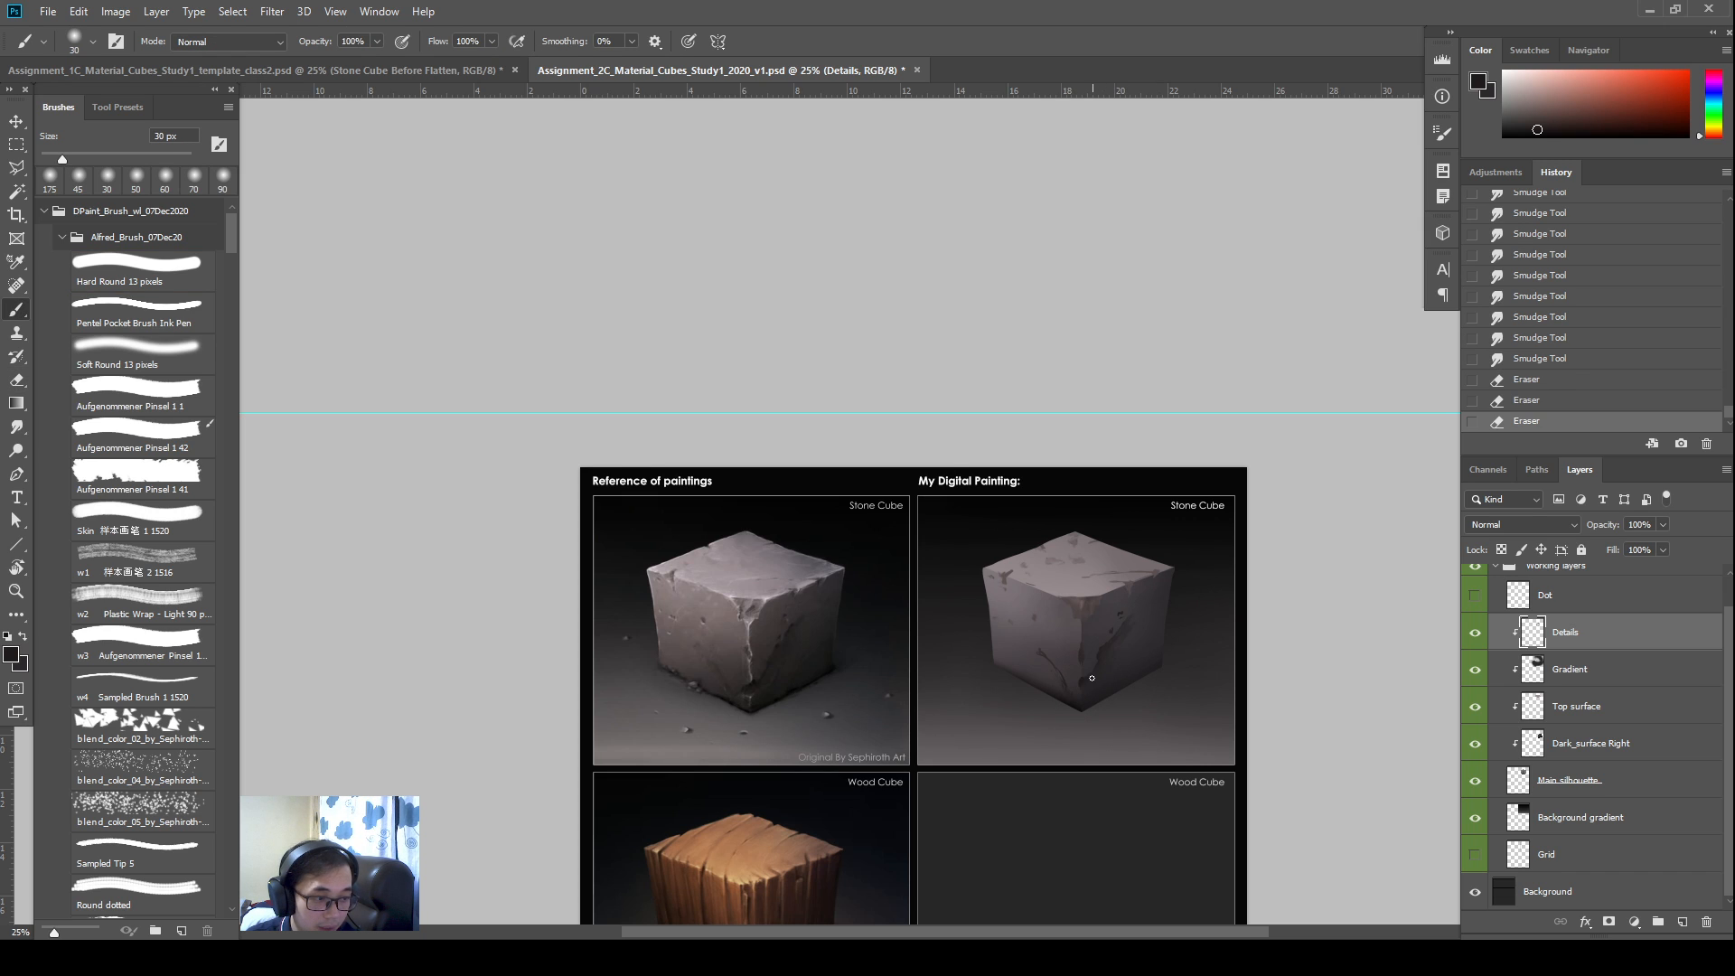
pyautogui.click(1090, 679)
pyautogui.click(1092, 677)
pyautogui.click(1095, 676)
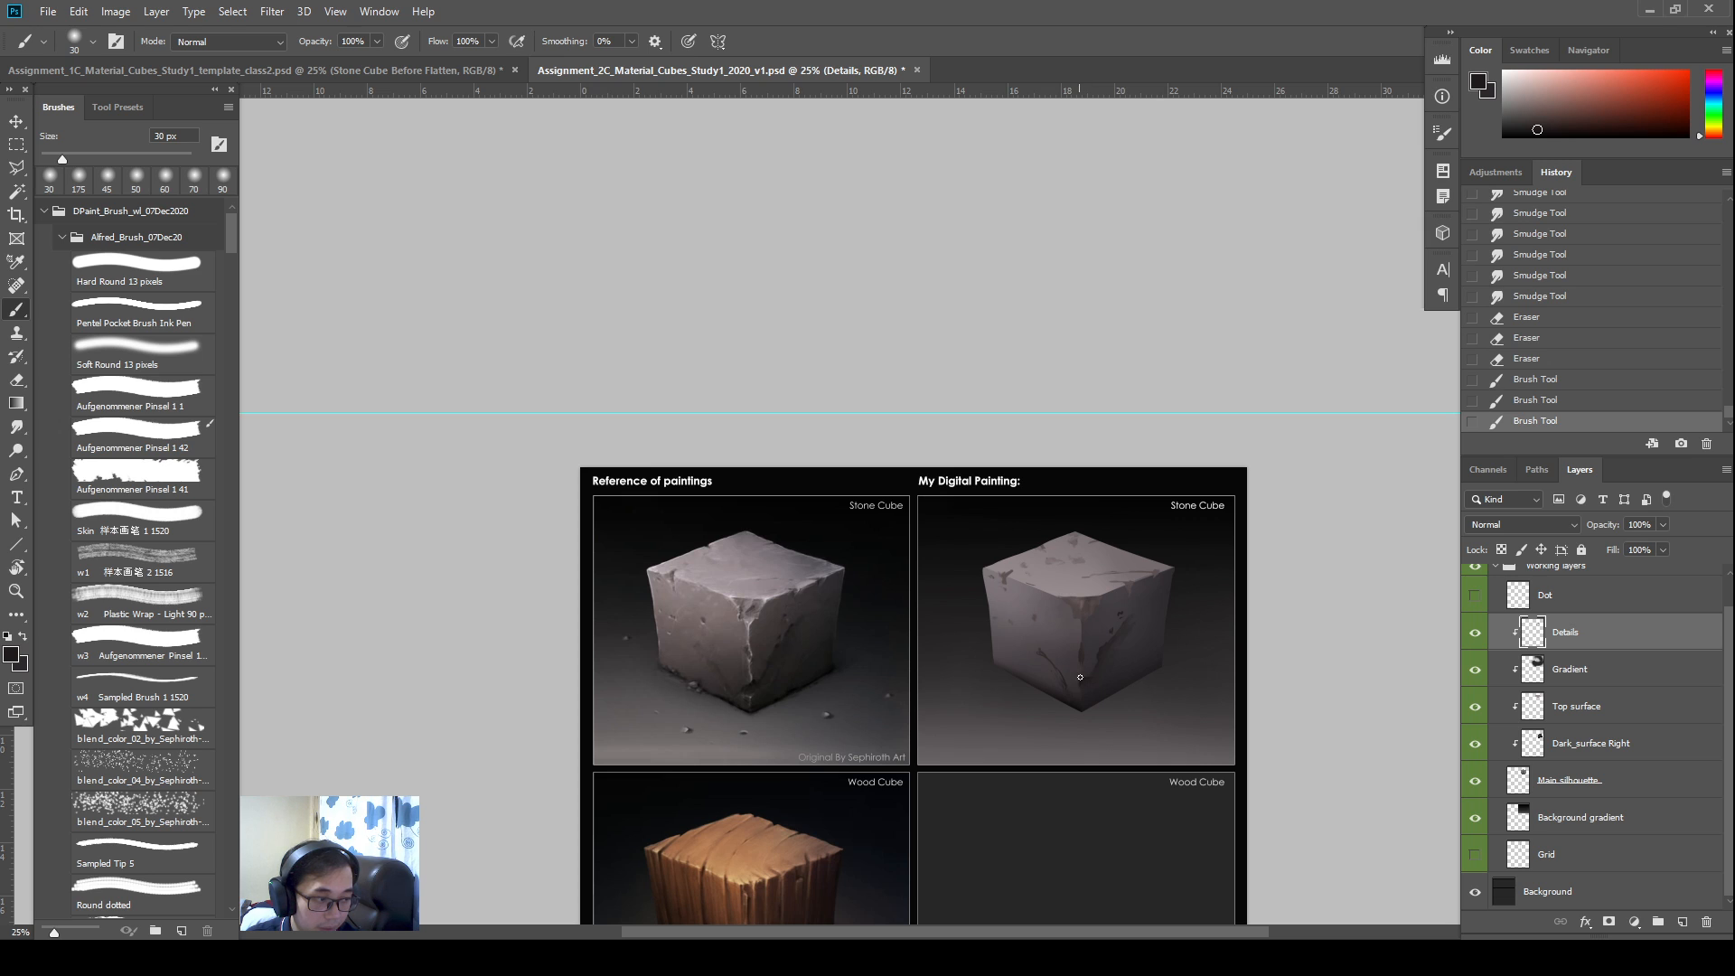
pyautogui.click(1082, 677)
pyautogui.click(1082, 677)
pyautogui.click(1083, 678)
pyautogui.click(1084, 678)
pyautogui.click(1084, 677)
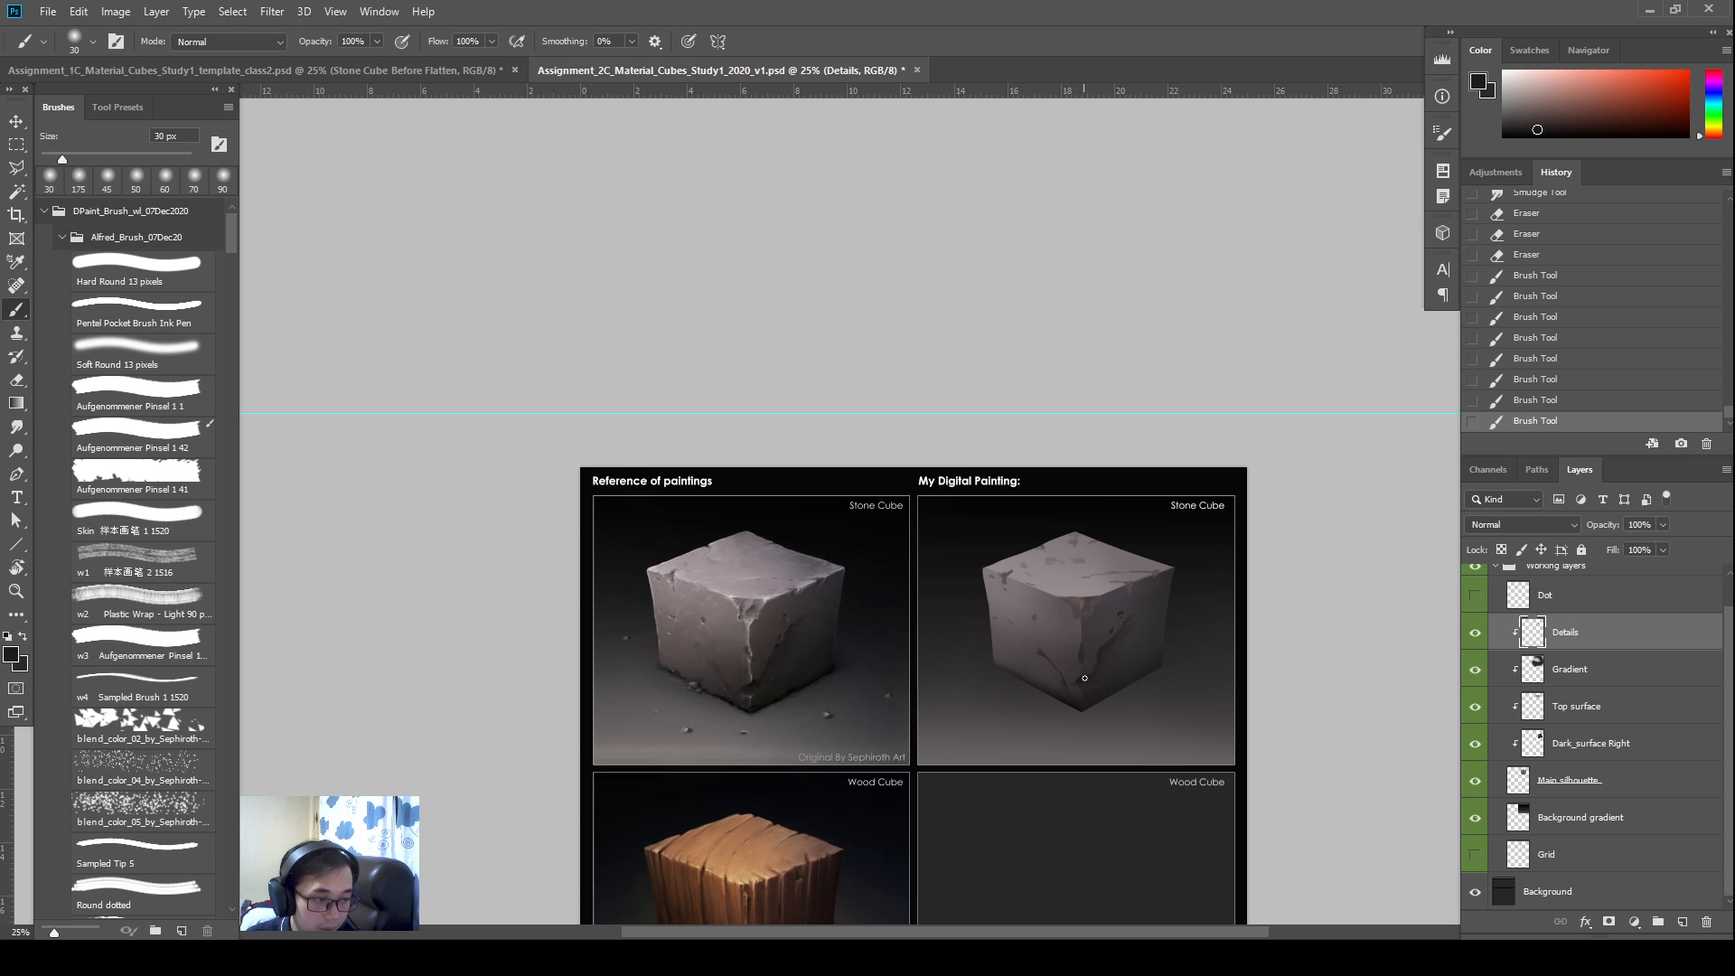
pyautogui.click(1079, 684)
pyautogui.click(1083, 682)
pyautogui.click(1098, 681)
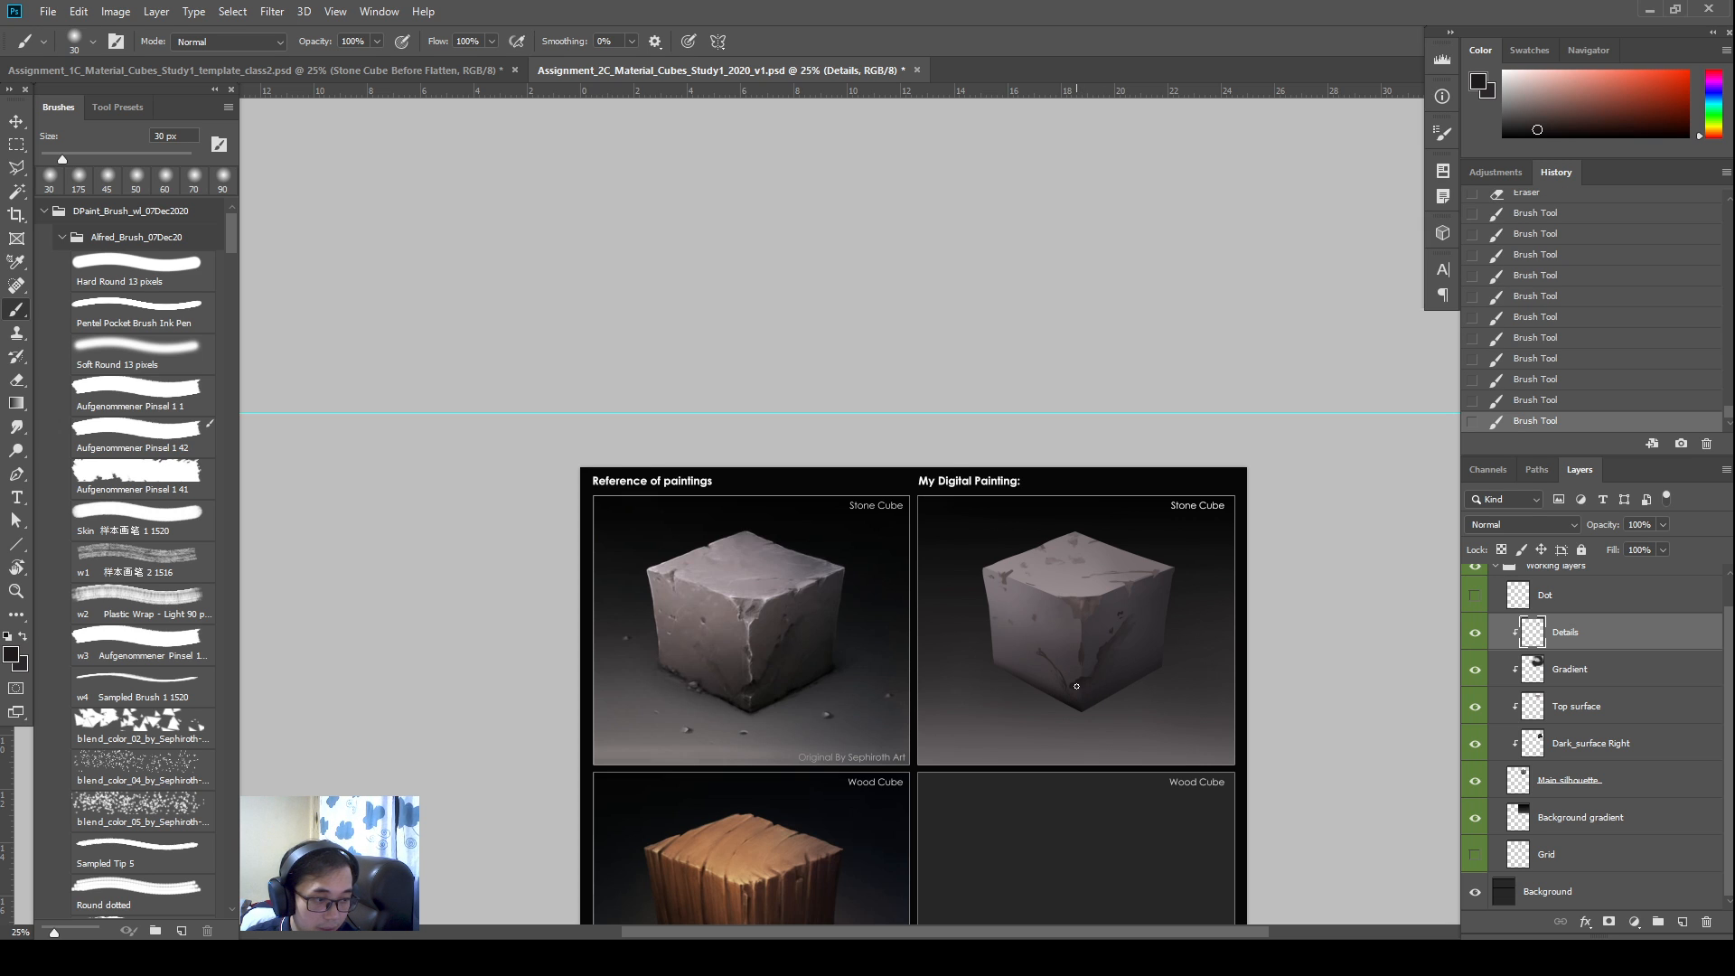
pyautogui.click(1077, 685)
# Smudge the diagonal crack on the cube's left face with a 60 px brush
pyautogui.press('j')
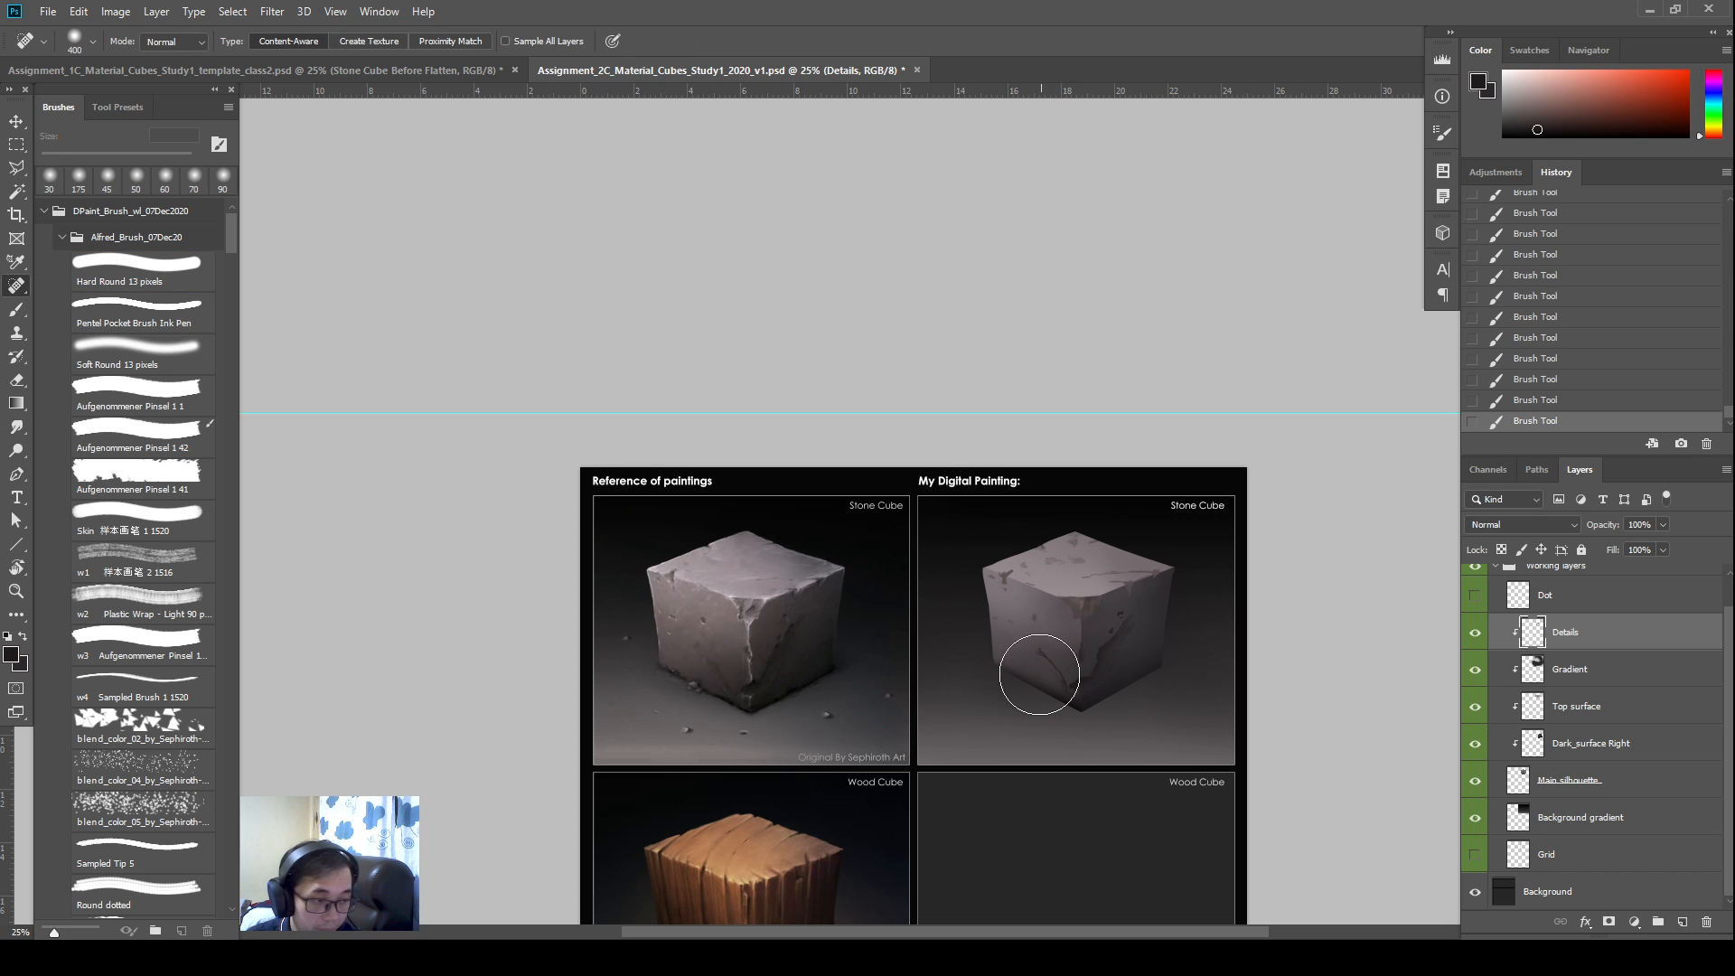
pyautogui.press('n')
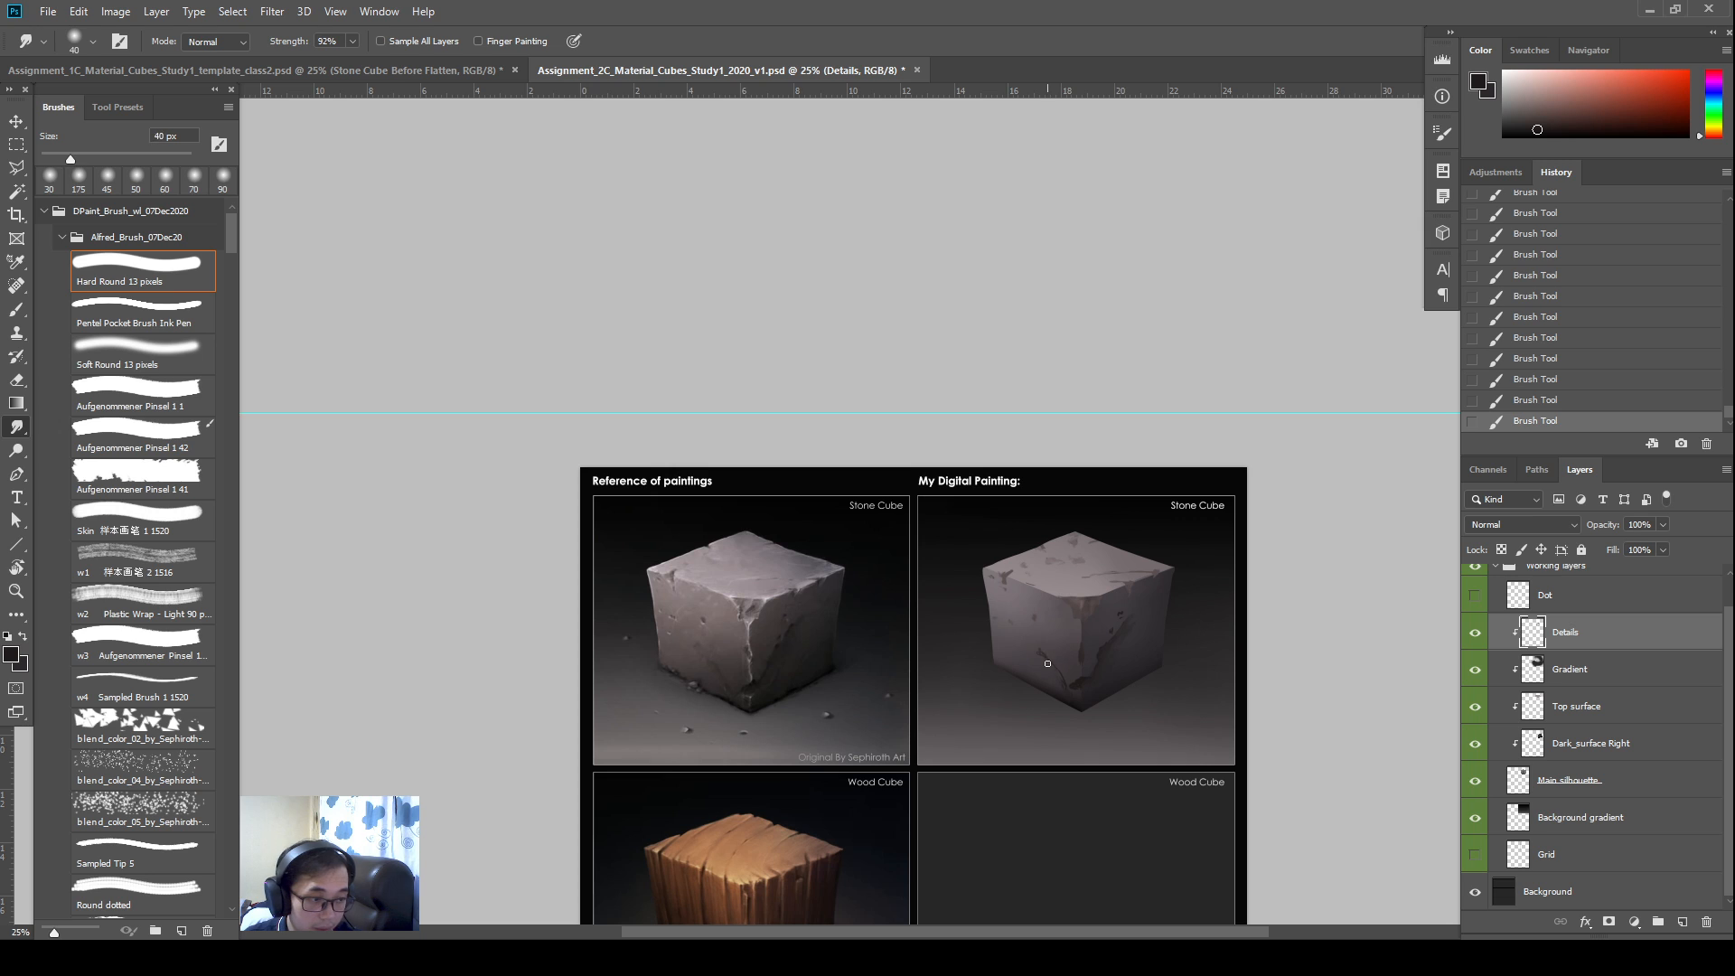
pyautogui.press(']')
pyautogui.press(']')
pyautogui.moveTo(1040, 657); pyautogui.dragTo(1046, 665)
pyautogui.moveTo(1041, 658); pyautogui.dragTo(1052, 676)
pyautogui.moveTo(1059, 684); pyautogui.dragTo(1048, 672)
pyautogui.moveTo(1059, 684); pyautogui.dragTo(1050, 674)
pyautogui.moveTo(1061, 685); pyautogui.dragTo(1059, 666)
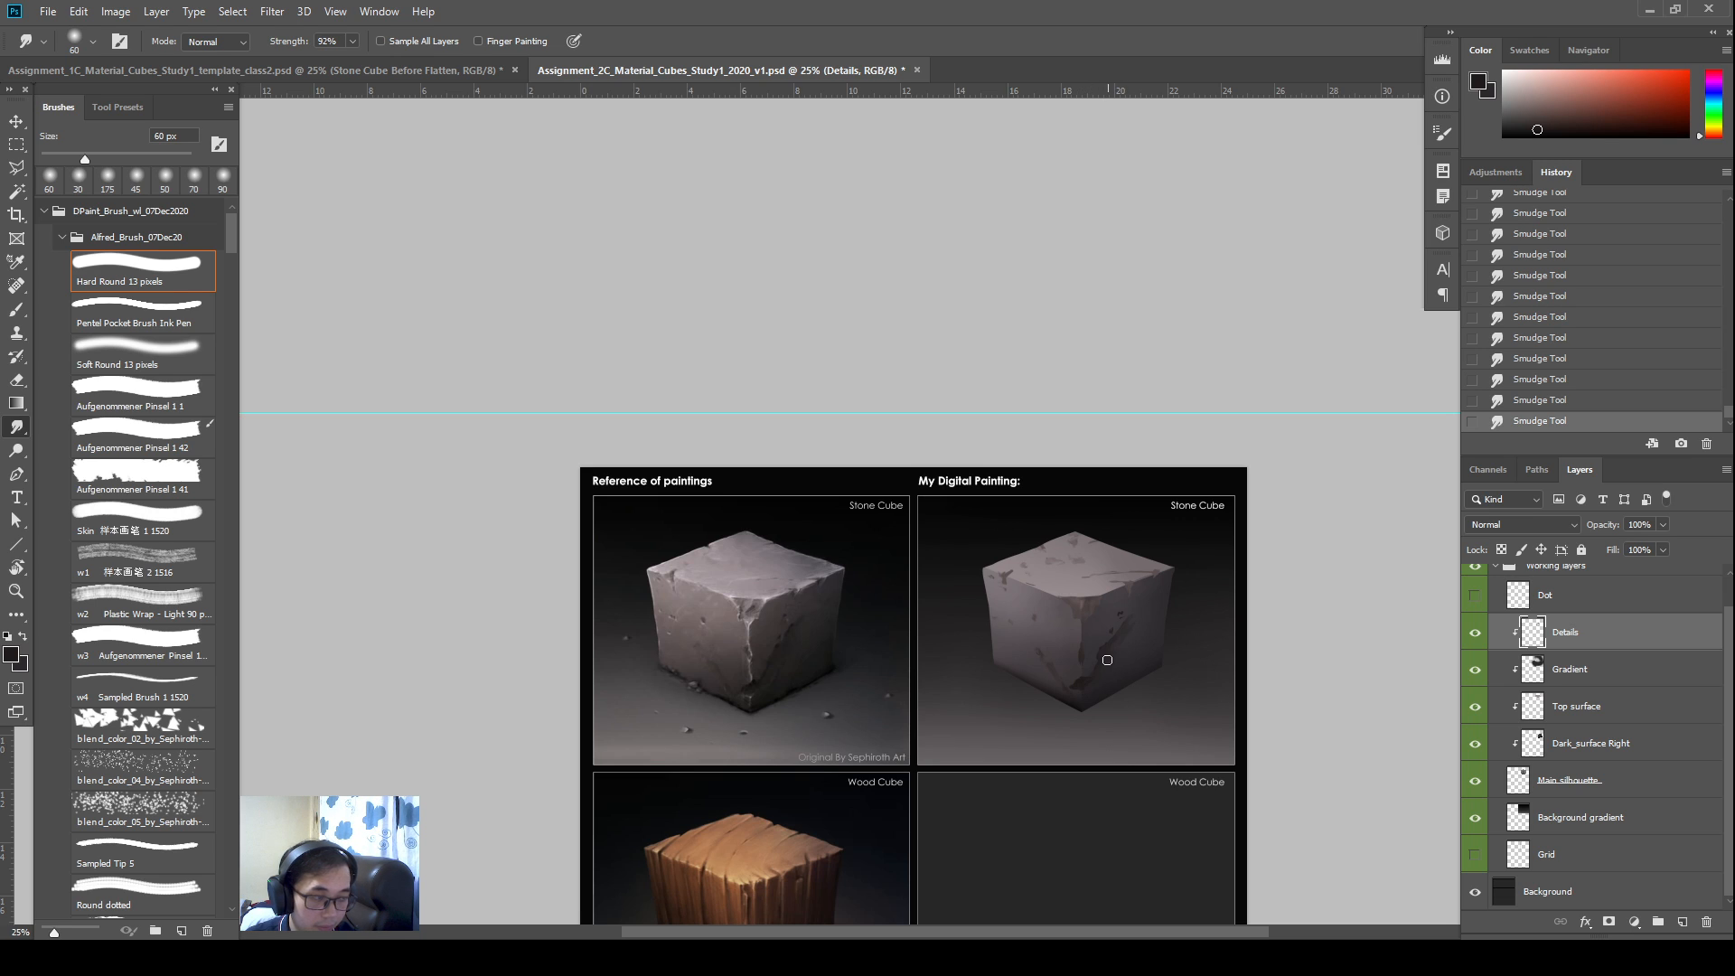
# Smudge the lower end of the right-face crack near the front edge with a 40 px brush
pyautogui.press('[')
pyautogui.press('[')
pyautogui.moveTo(1093, 674); pyautogui.dragTo(1089, 680)
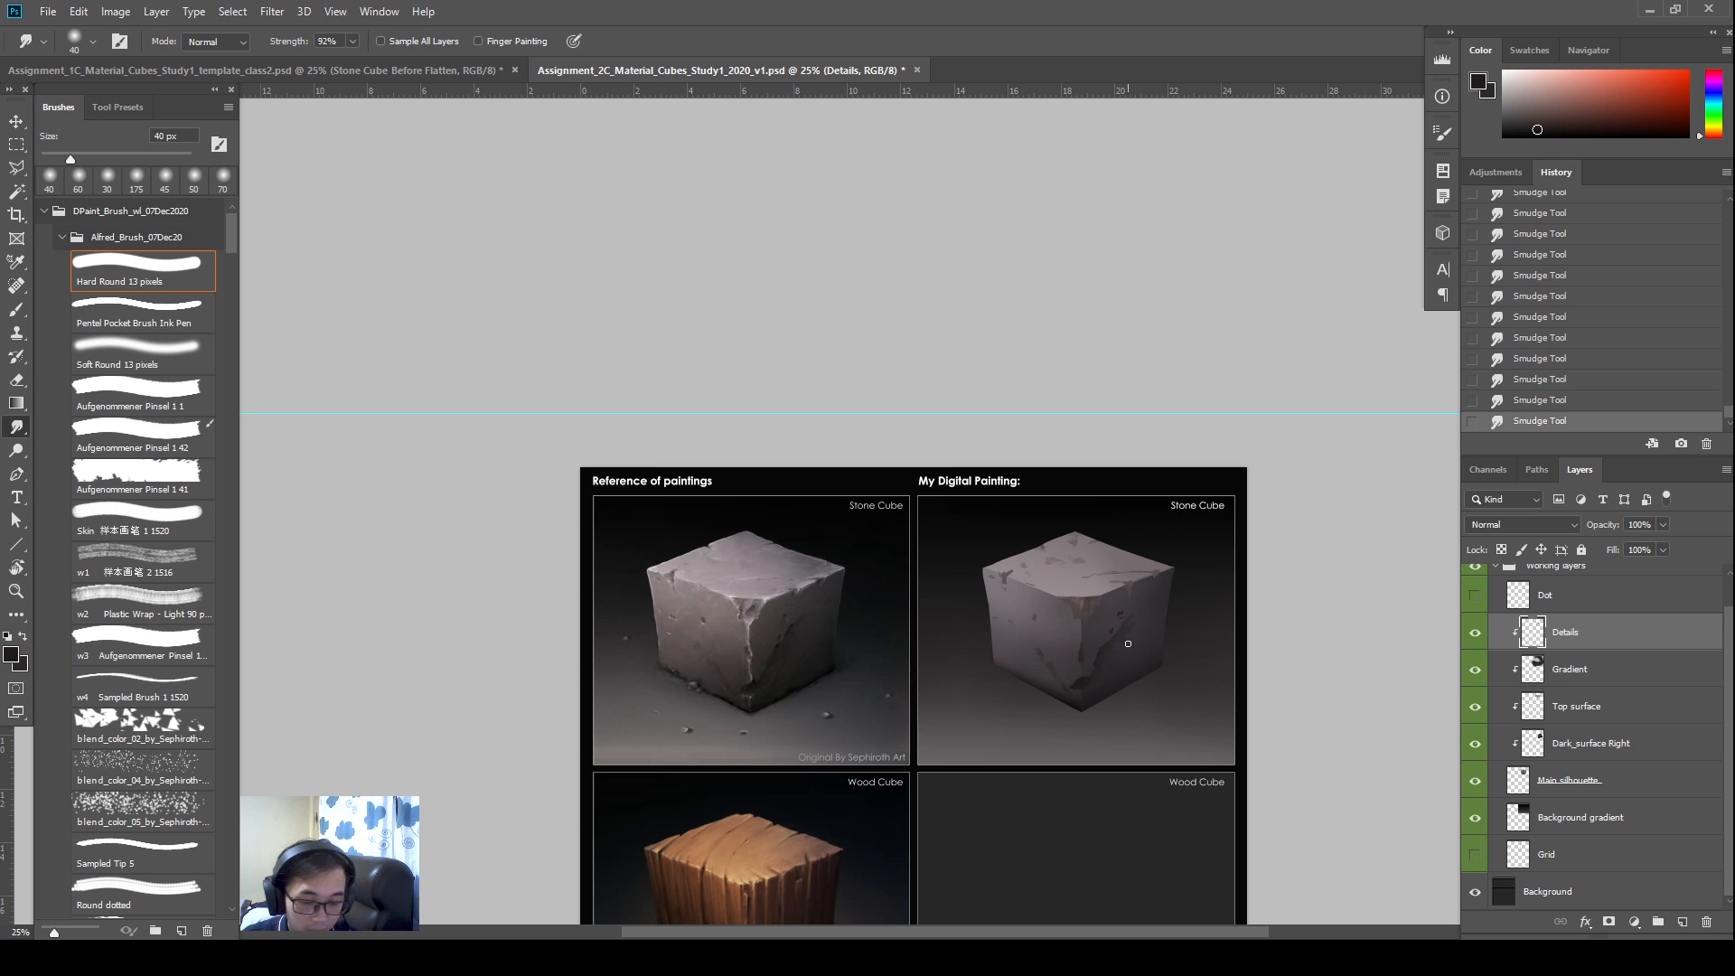
# Partly erase the middle of the right-face crack with a 90 px Eraser
pyautogui.press('e')
pyautogui.press('[')
pyautogui.press('[')
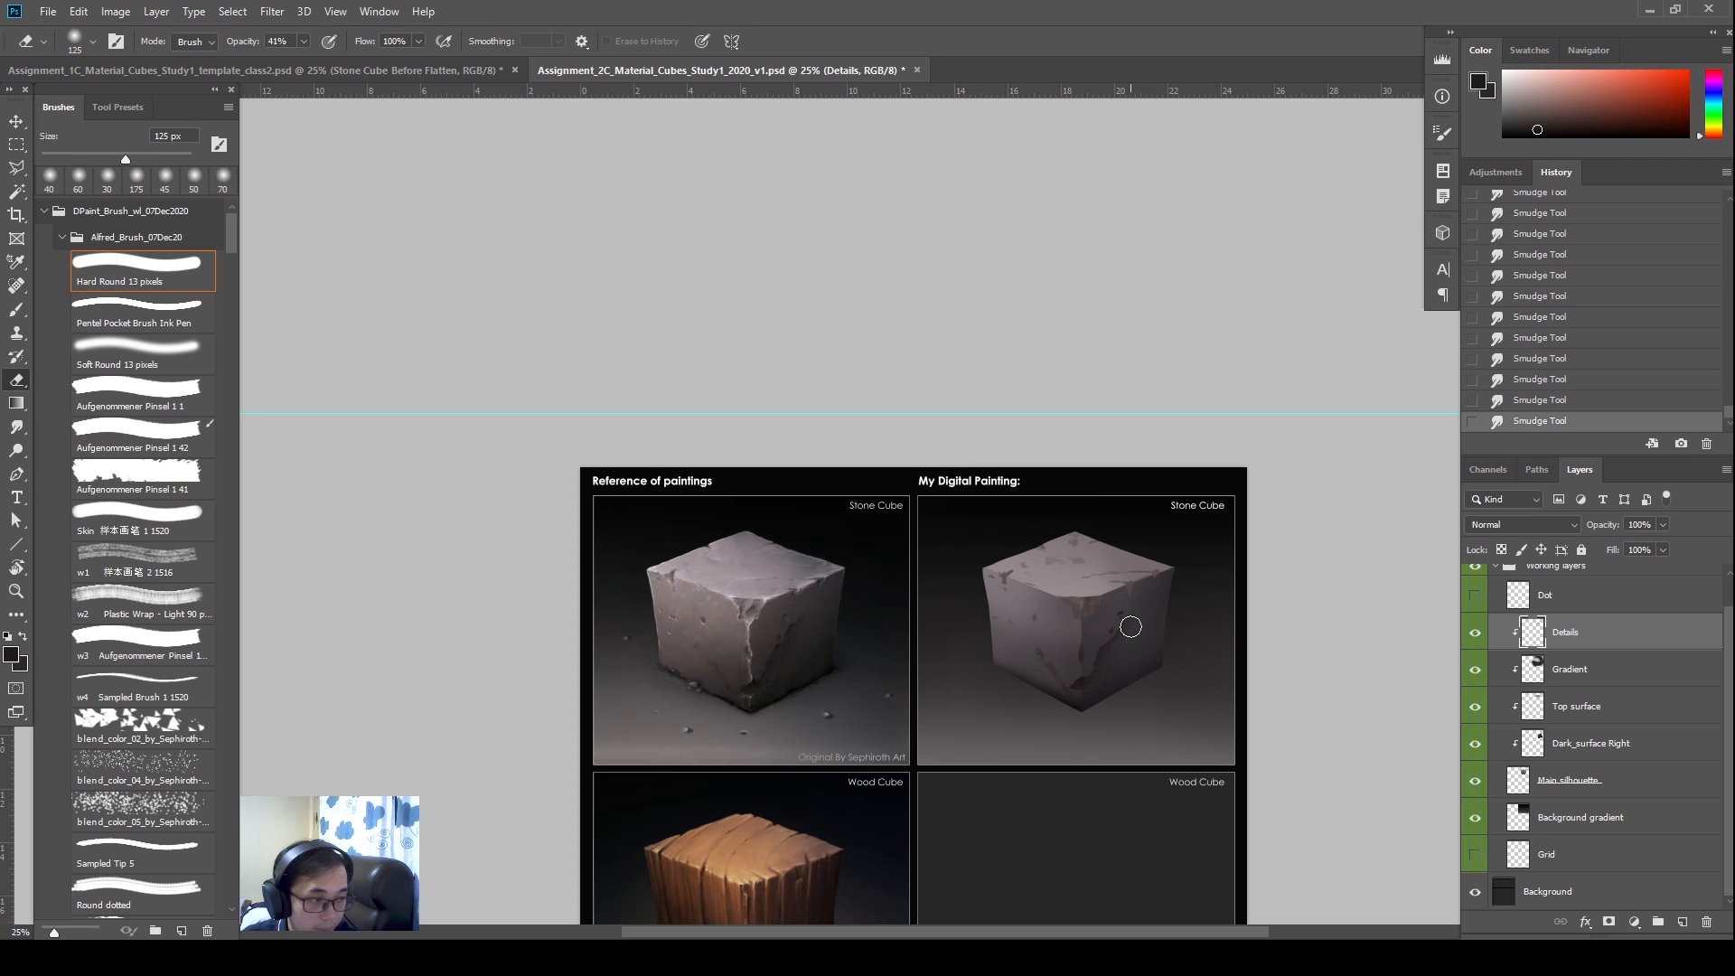
pyautogui.press('[')
pyautogui.press('[')
pyautogui.moveTo(1114, 655)
pyautogui.mouseDown()
pyautogui.moveTo(1128, 621)
pyautogui.moveTo(1107, 633)
pyautogui.moveTo(1119, 668)
pyautogui.moveTo(1093, 670)
pyautogui.moveTo(1127, 658)
pyautogui.moveTo(1090, 703)
pyautogui.moveTo(1112, 643)
pyautogui.mouseUp()
# Paint the middle of the right-face crack with the 30 px Brush and smudge it upward with a 40 px Smudge tool
pyautogui.press('b')
pyautogui.moveTo(1113, 643)
pyautogui.mouseDown()
pyautogui.moveTo(1141, 610)
pyautogui.moveTo(1116, 628)
pyautogui.mouseUp()
pyautogui.press('r')
pyautogui.press('b')
pyautogui.press('r')
pyautogui.press('b')
pyautogui.press('r')
pyautogui.moveTo(1117, 628); pyautogui.dragTo(1119, 624)
pyautogui.moveTo(1118, 627); pyautogui.dragTo(1120, 613)
pyautogui.press('b')
pyautogui.press('r')
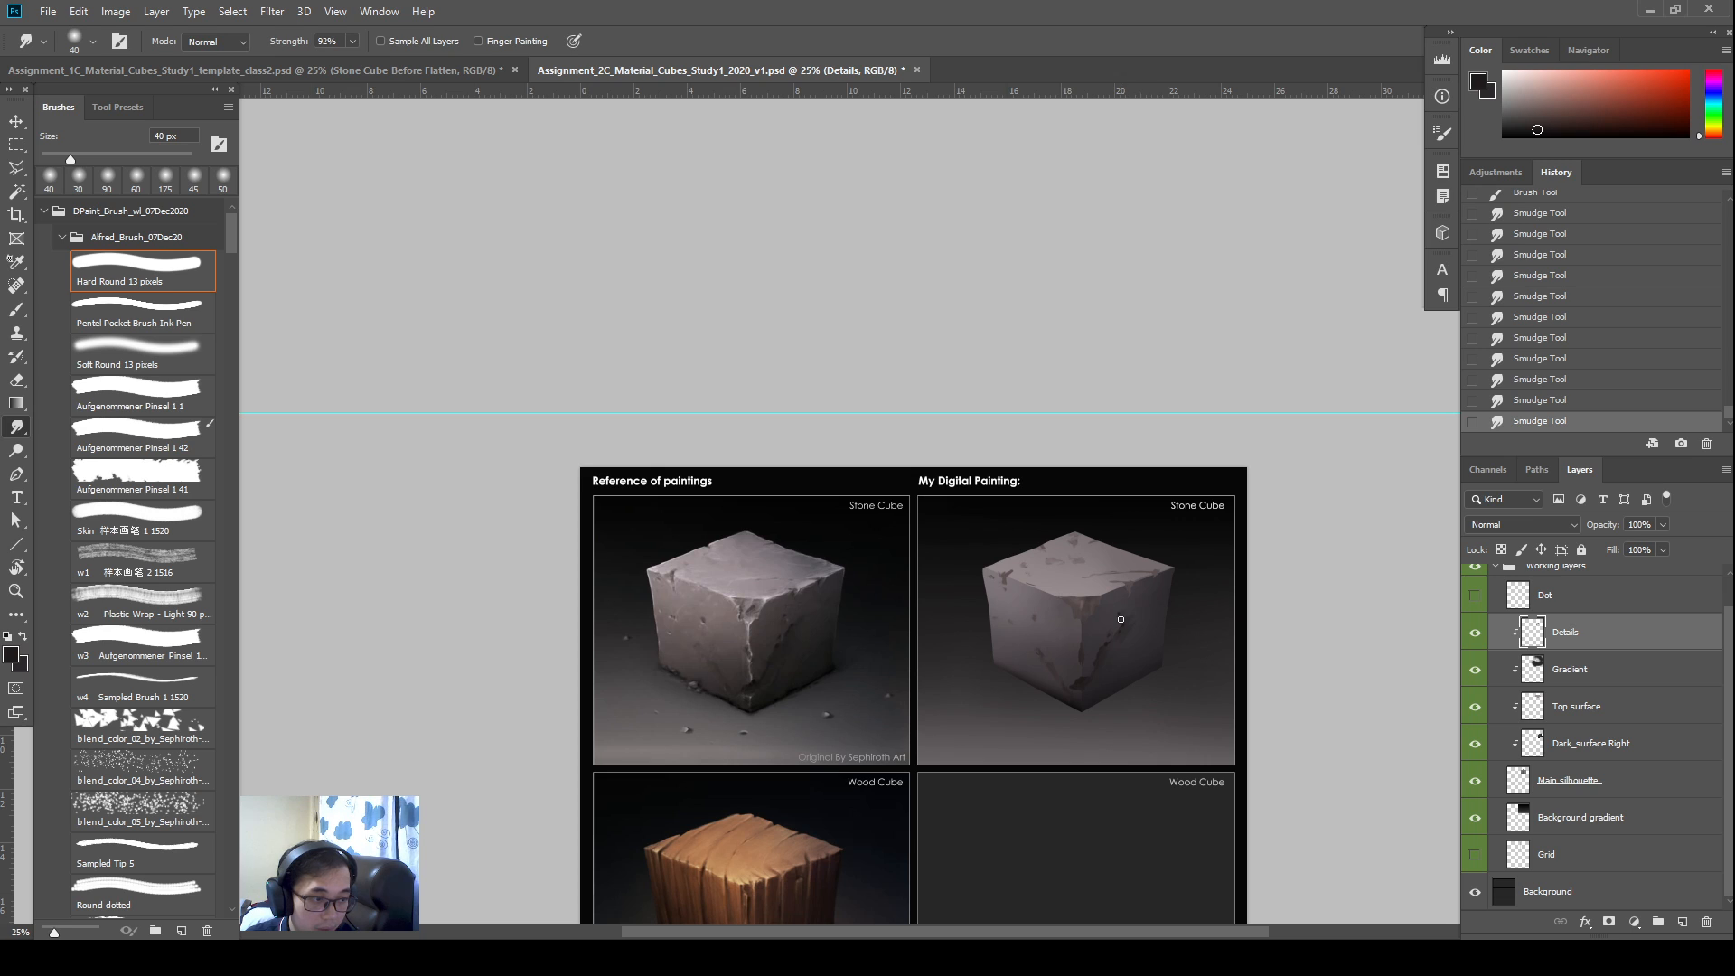
pyautogui.moveTo(1121, 619); pyautogui.dragTo(1122, 613)
# Add small dark marks near the upper right of the right face and smudge them and the crack toward the lower front edge
pyautogui.press('b')
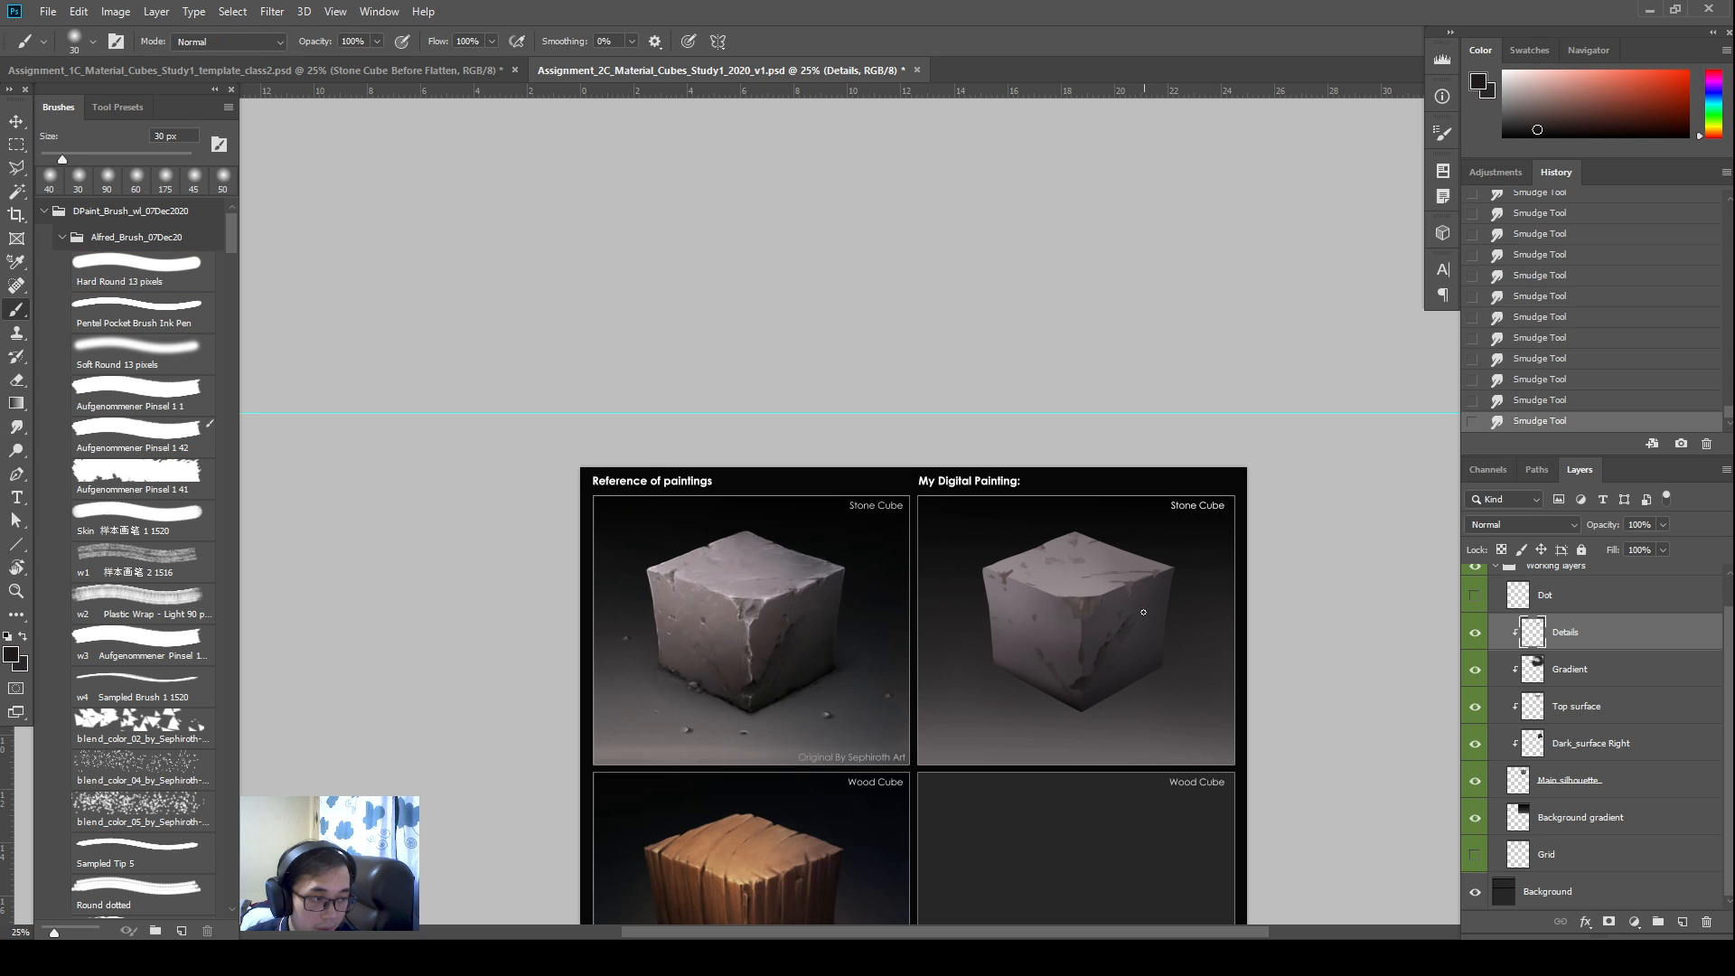
pyautogui.click(1153, 603)
pyautogui.click(1148, 604)
pyautogui.press('r')
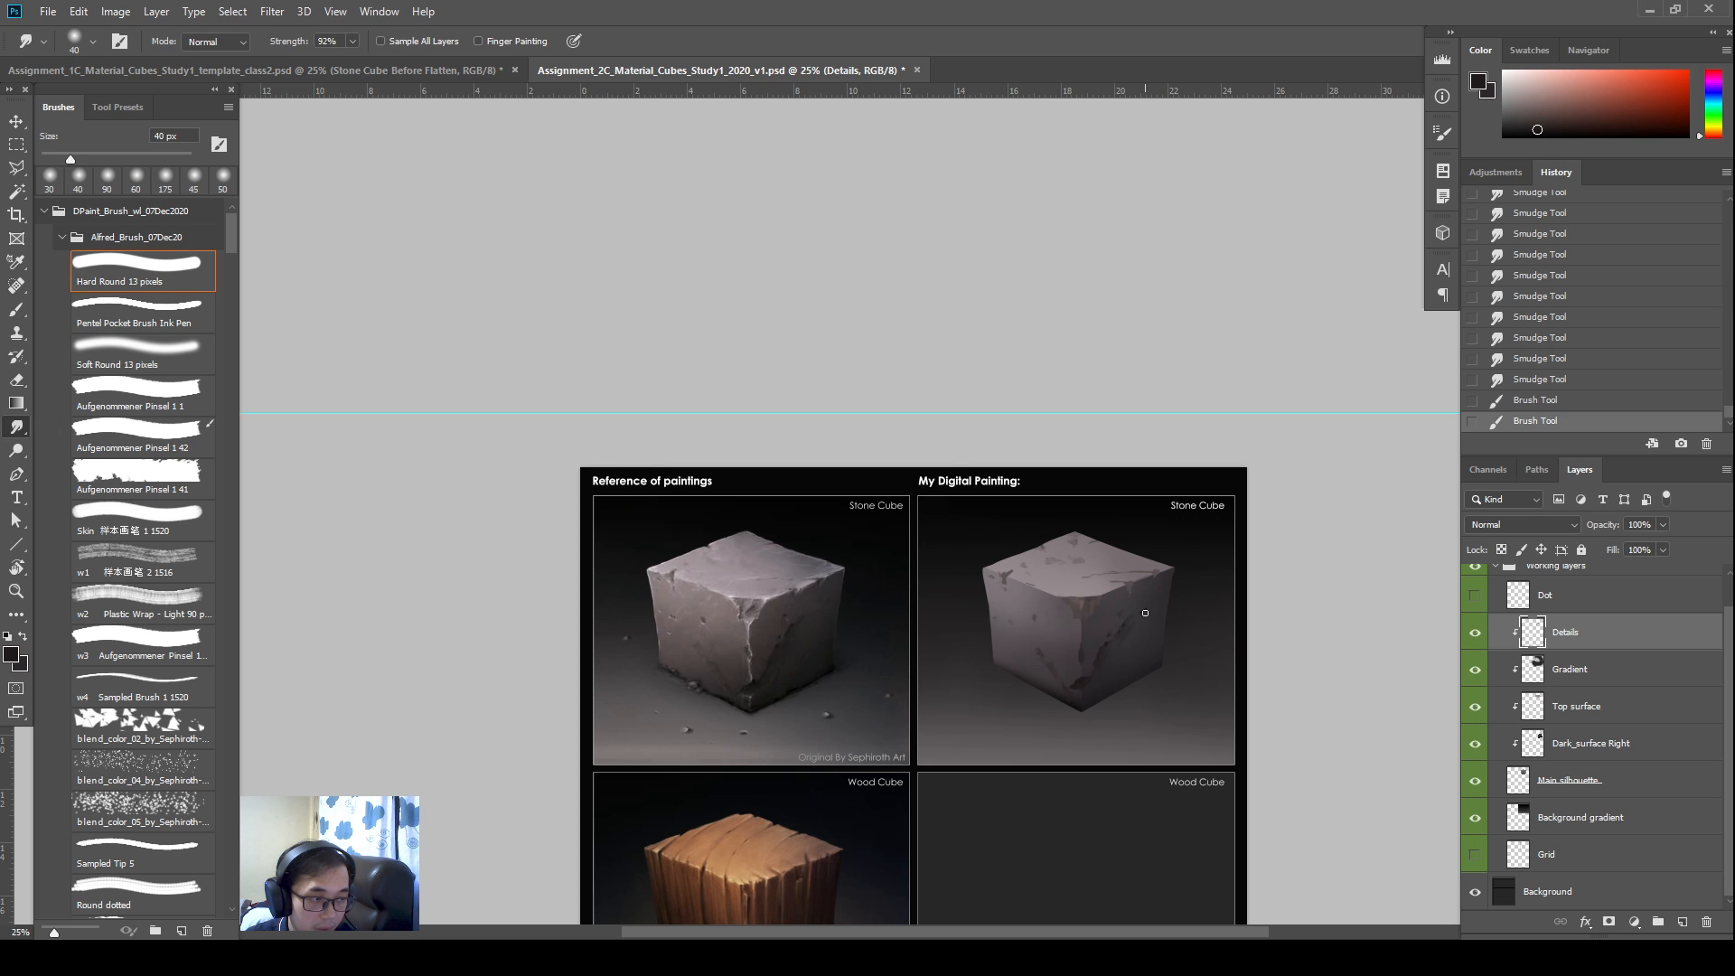
pyautogui.moveTo(1146, 611)
pyautogui.mouseDown()
pyautogui.moveTo(1110, 667)
pyautogui.moveTo(1137, 623)
pyautogui.mouseUp()
pyautogui.press('e')
pyautogui.press('r')
pyautogui.moveTo(1137, 624); pyautogui.dragTo(1091, 668)
pyautogui.press('b')
pyautogui.press('r')
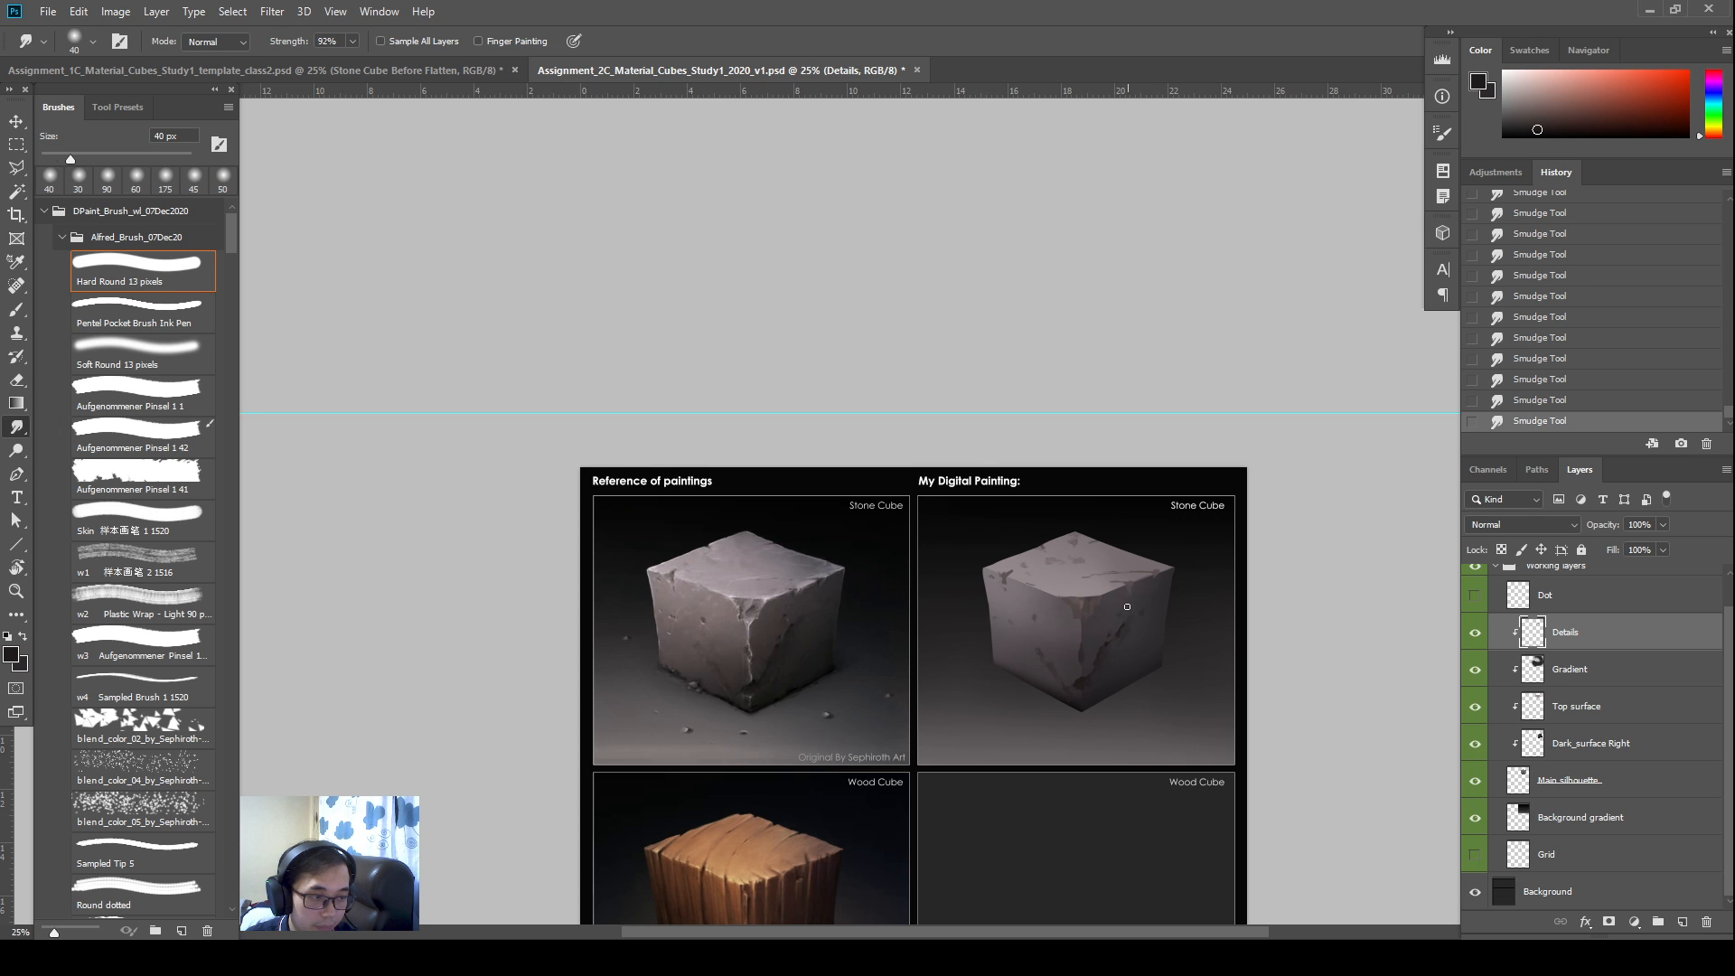
# Paint dark chips above the right-face crack with the 30 px Brush and smudge them toward the top edge
pyautogui.press('b')
pyautogui.moveTo(1127, 607); pyautogui.dragTo(1123, 602)
pyautogui.press('r')
pyautogui.moveTo(1122, 601)
pyautogui.mouseDown()
pyautogui.moveTo(1172, 570)
pyautogui.moveTo(1131, 589)
pyautogui.mouseUp()
pyautogui.press('b')
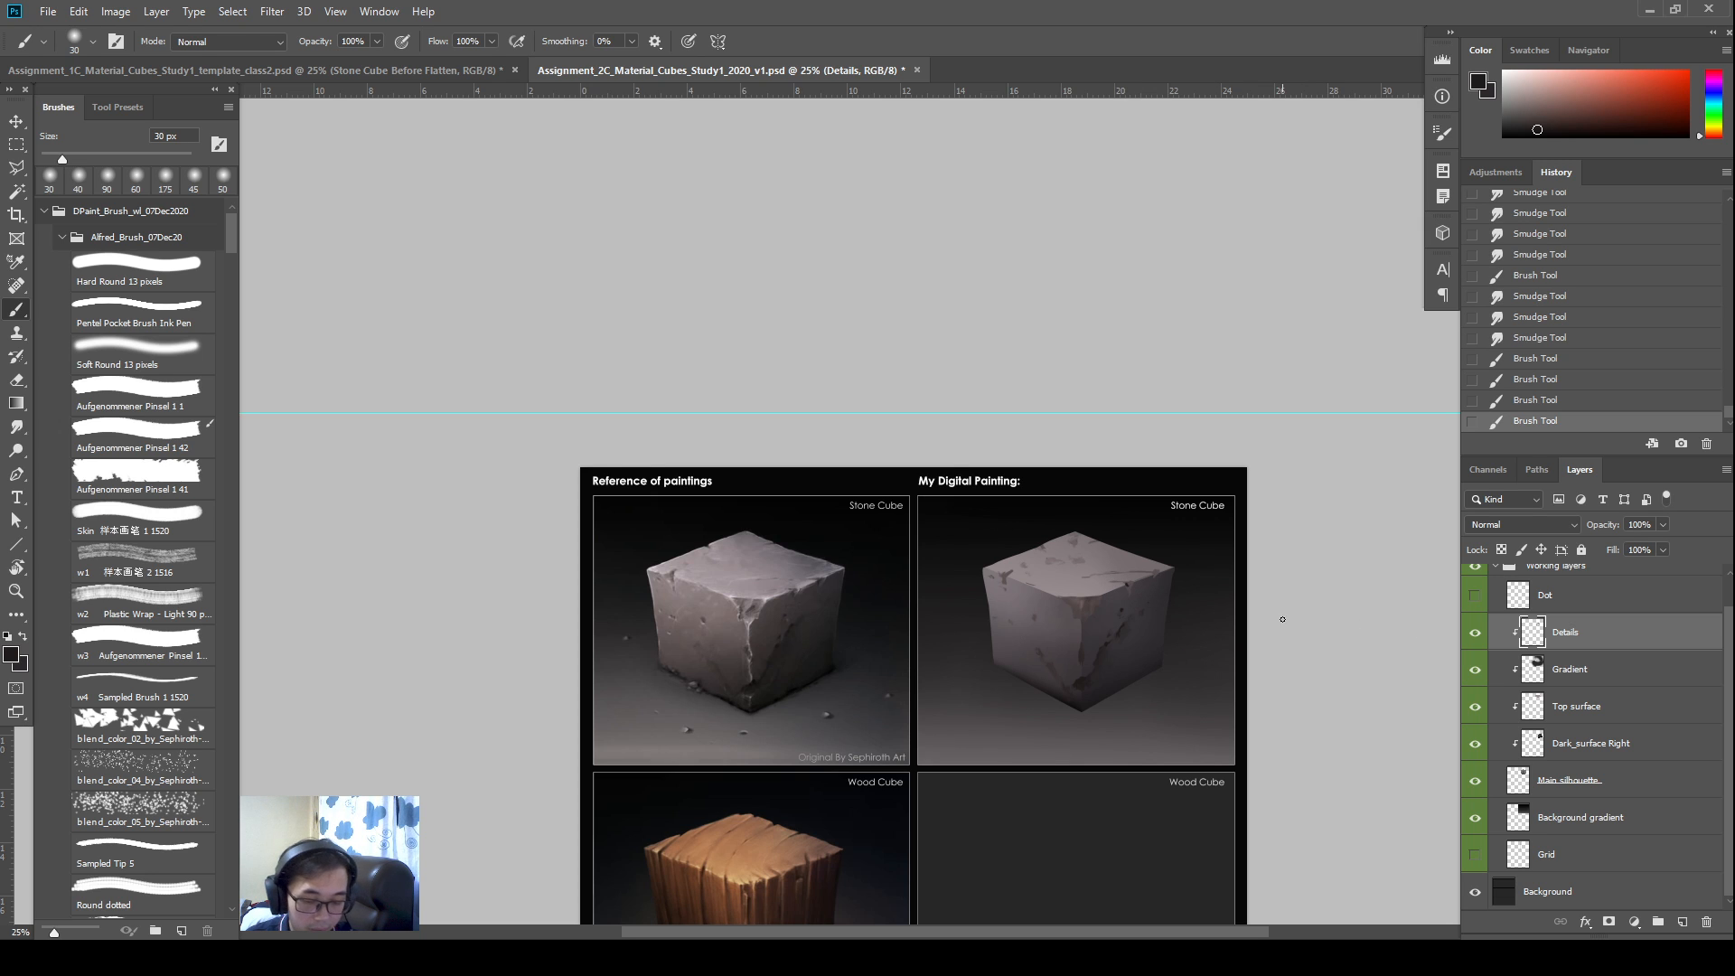
# Darken the crack at the cube's right corner with the Burn tool at 150 px and 11% exposure
pyautogui.press('o')
pyautogui.moveTo(1162, 572)
pyautogui.mouseDown()
pyautogui.moveTo(1125, 607)
pyautogui.moveTo(1133, 583)
pyautogui.moveTo(1113, 583)
pyautogui.moveTo(1197, 559)
pyautogui.mouseUp()
pyautogui.press('r')
pyautogui.press('o')
pyautogui.moveTo(1189, 570)
pyautogui.mouseDown()
pyautogui.moveTo(1200, 560)
pyautogui.moveTo(1152, 583)
pyautogui.mouseUp()
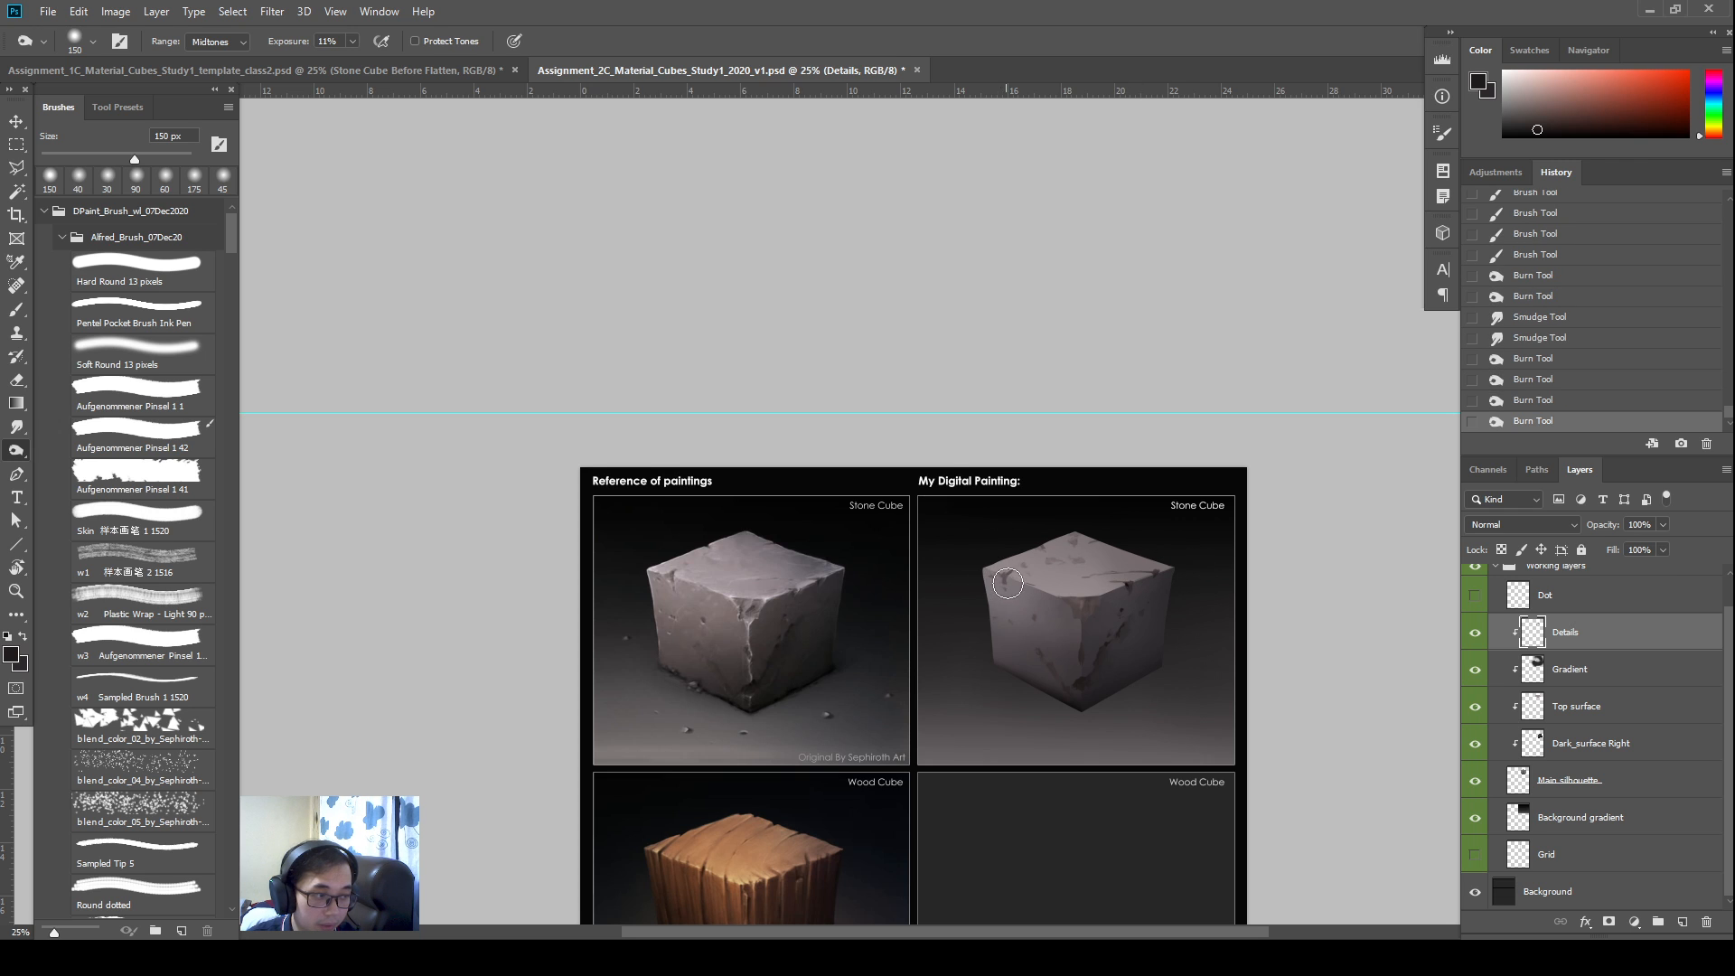
# Burn the dark marks from the left corner to the back of the top face, and reduce the Burn brush to 45 px
pyautogui.moveTo(1008, 583); pyautogui.dragTo(1039, 539)
pyautogui.press('[')
pyautogui.press('[')
pyautogui.press('[')
pyautogui.press('[')
pyautogui.press('[')
pyautogui.press('[')
pyautogui.press('[')
pyautogui.press('[')
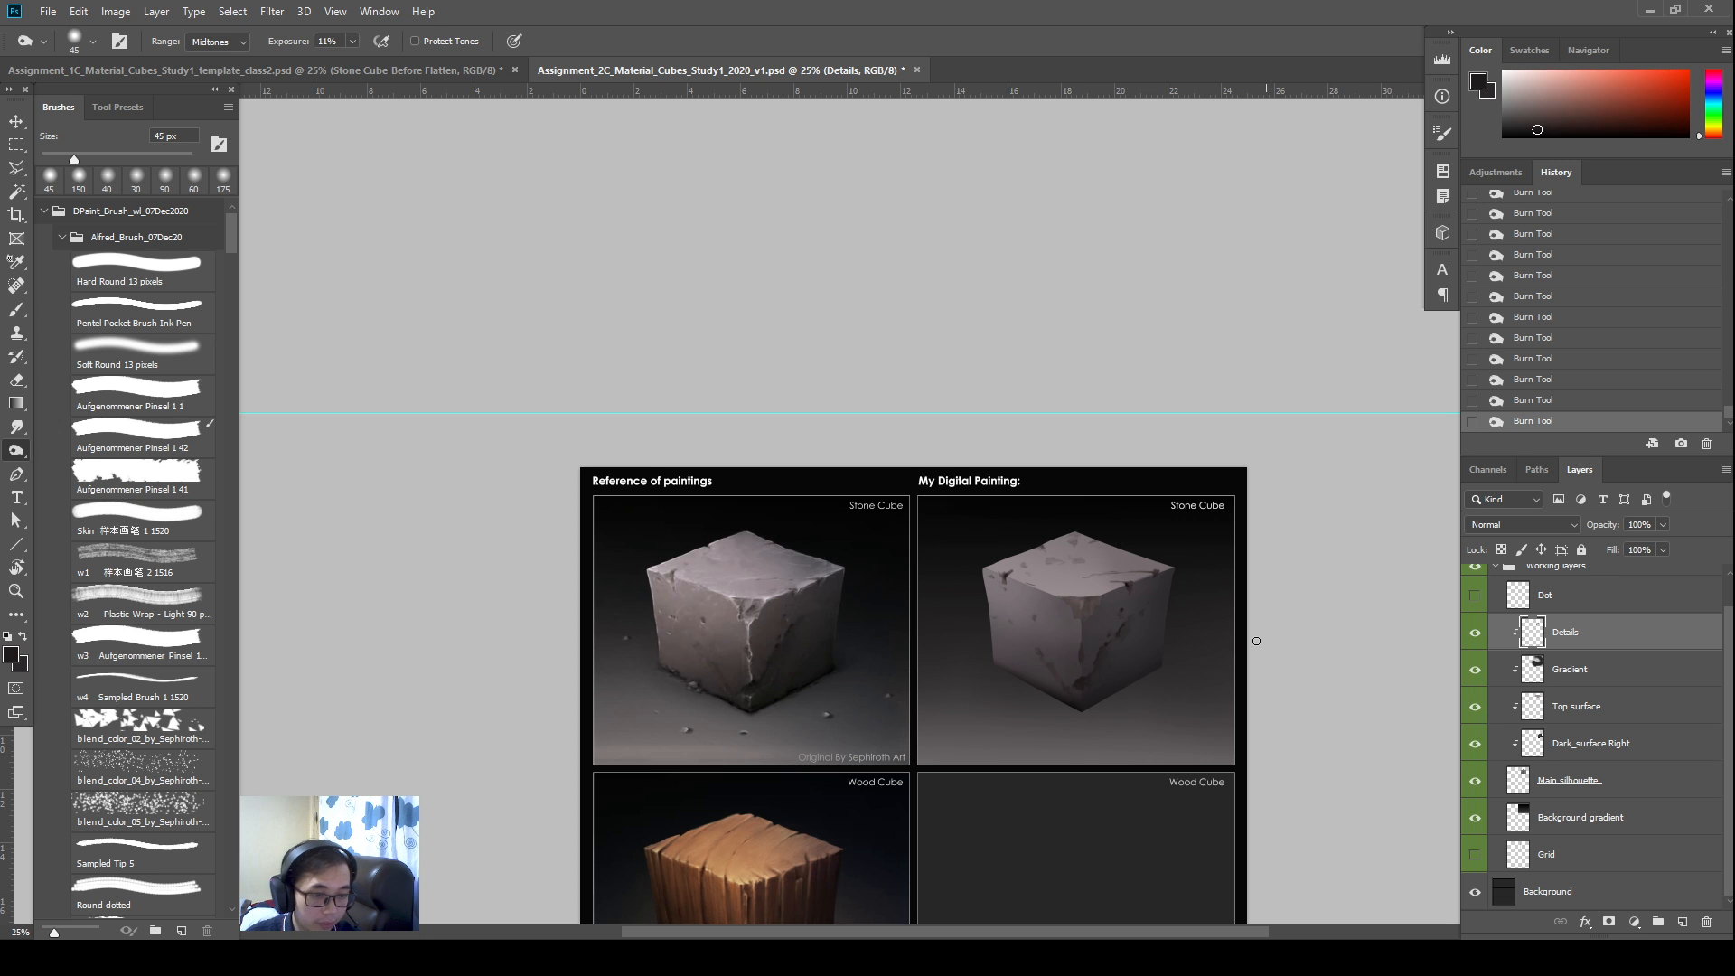
# On the Main silhouette layer, smudge small chips into the top face's back-left edge with a 40 px Smudge tool
pyautogui.hotkey('ctrl', '=')
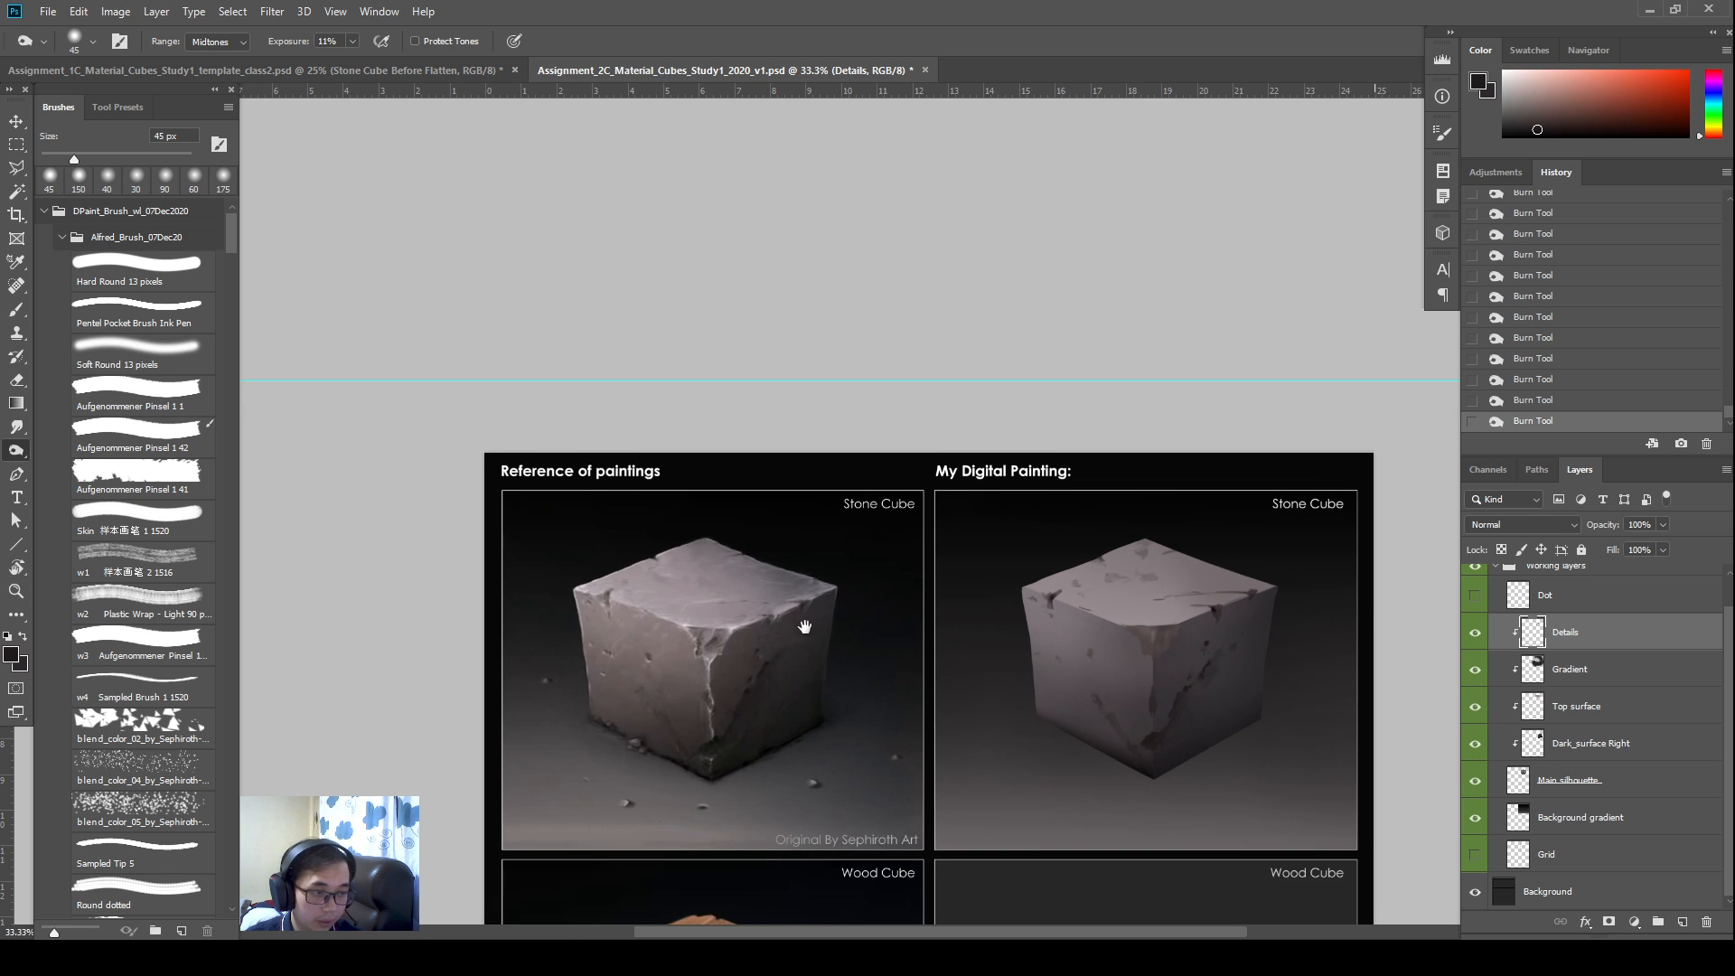
pyautogui.moveTo(827, 628); pyautogui.dragTo(812, 566)
pyautogui.click(1588, 787)
pyautogui.press('r')
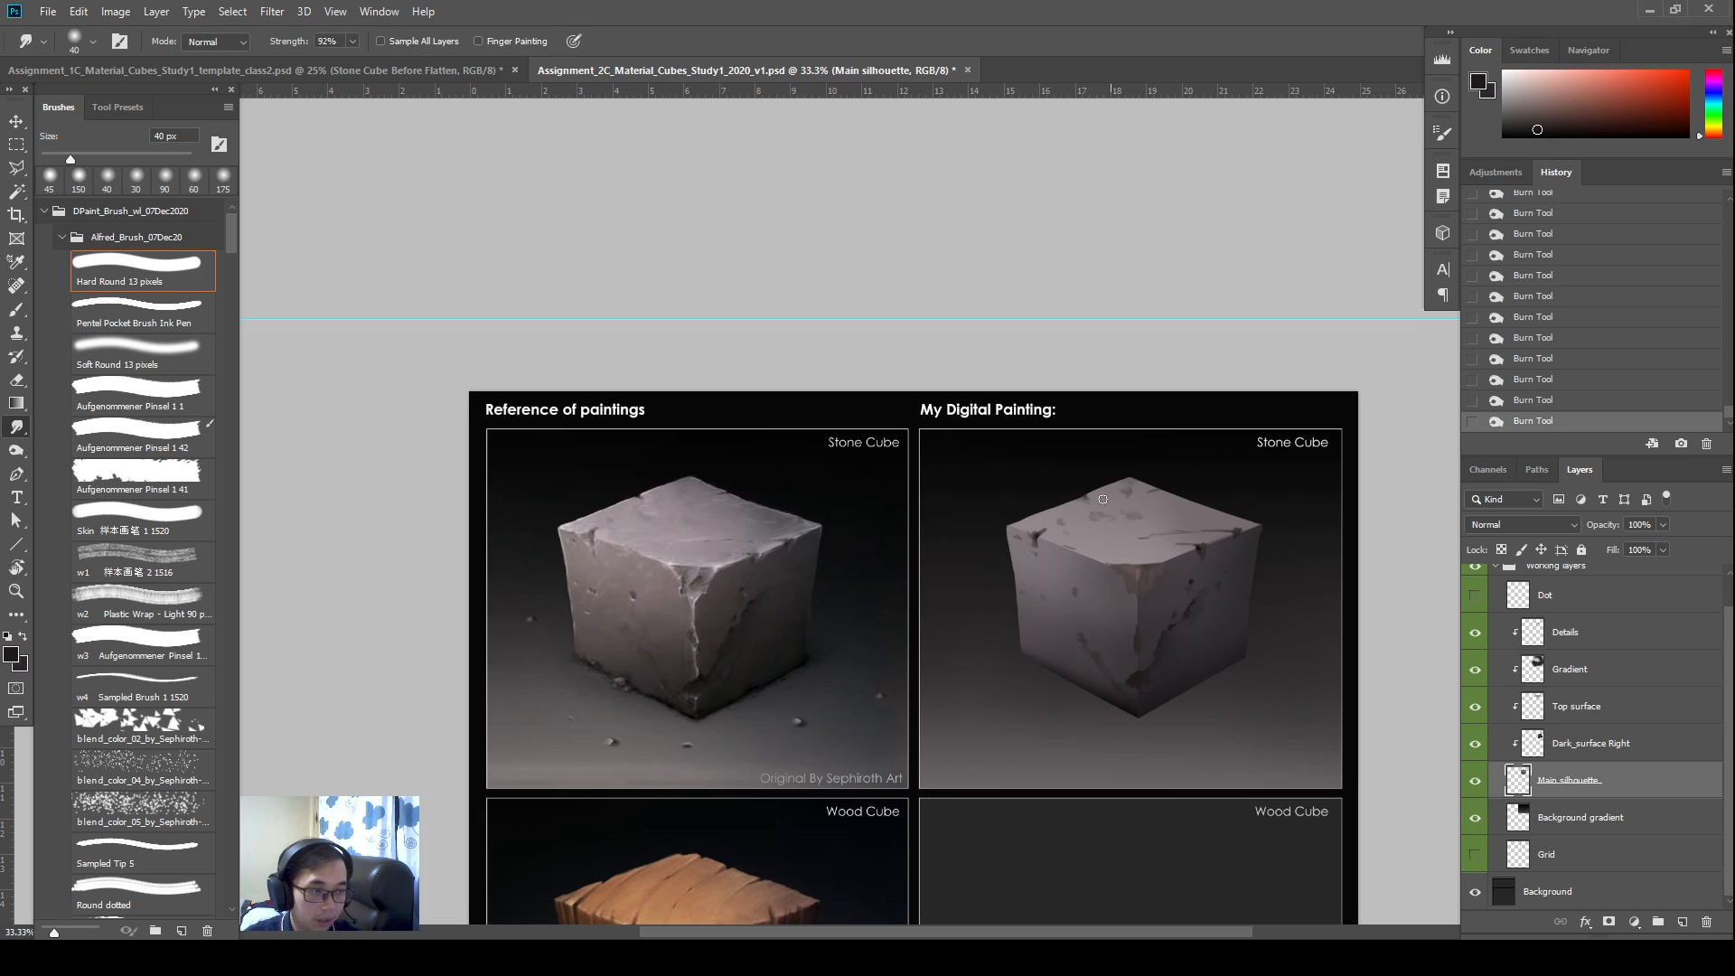
pyautogui.moveTo(1080, 495); pyautogui.dragTo(1085, 499)
pyautogui.moveTo(1080, 493); pyautogui.dragTo(1085, 499)
pyautogui.moveTo(1081, 493); pyautogui.dragTo(1085, 498)
pyautogui.moveTo(1081, 493); pyautogui.dragTo(1086, 497)
pyautogui.moveTo(1082, 493); pyautogui.dragTo(1085, 497)
pyautogui.moveTo(1082, 493); pyautogui.dragTo(1085, 497)
pyautogui.moveTo(1082, 493); pyautogui.dragTo(1084, 496)
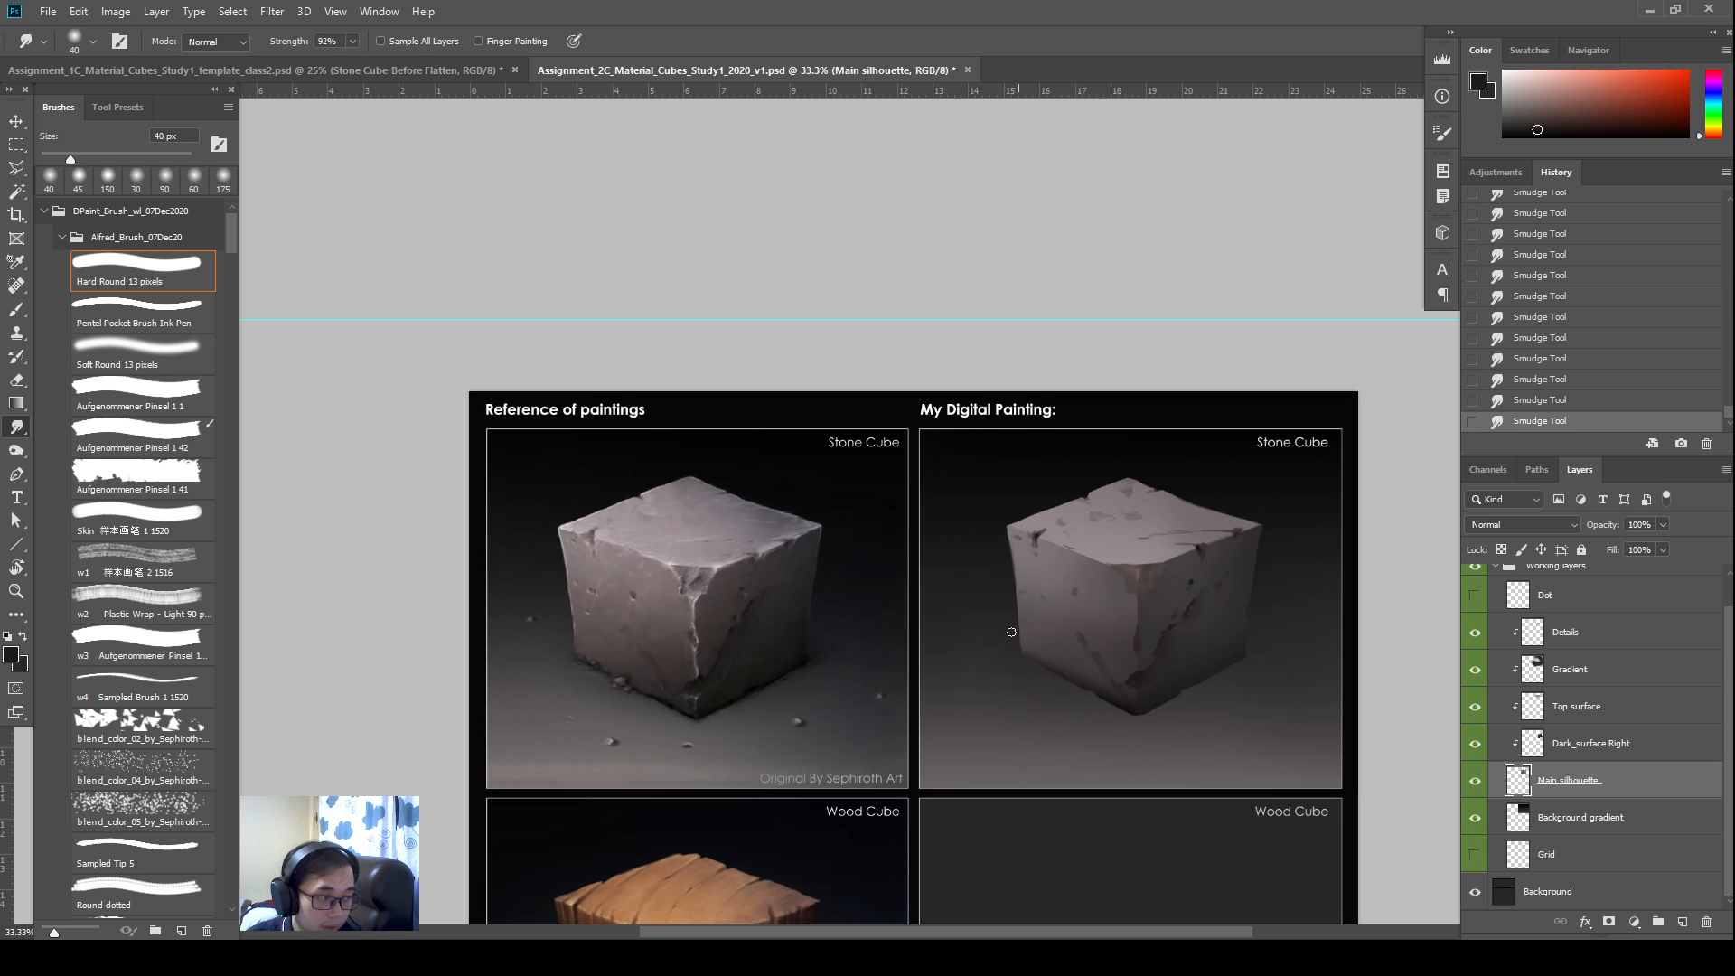
# Create a new layer above Details and sample the light edge colour from the reference cube's left corner with the Brush
pyautogui.moveTo(1120, 575); pyautogui.dragTo(1086, 610)
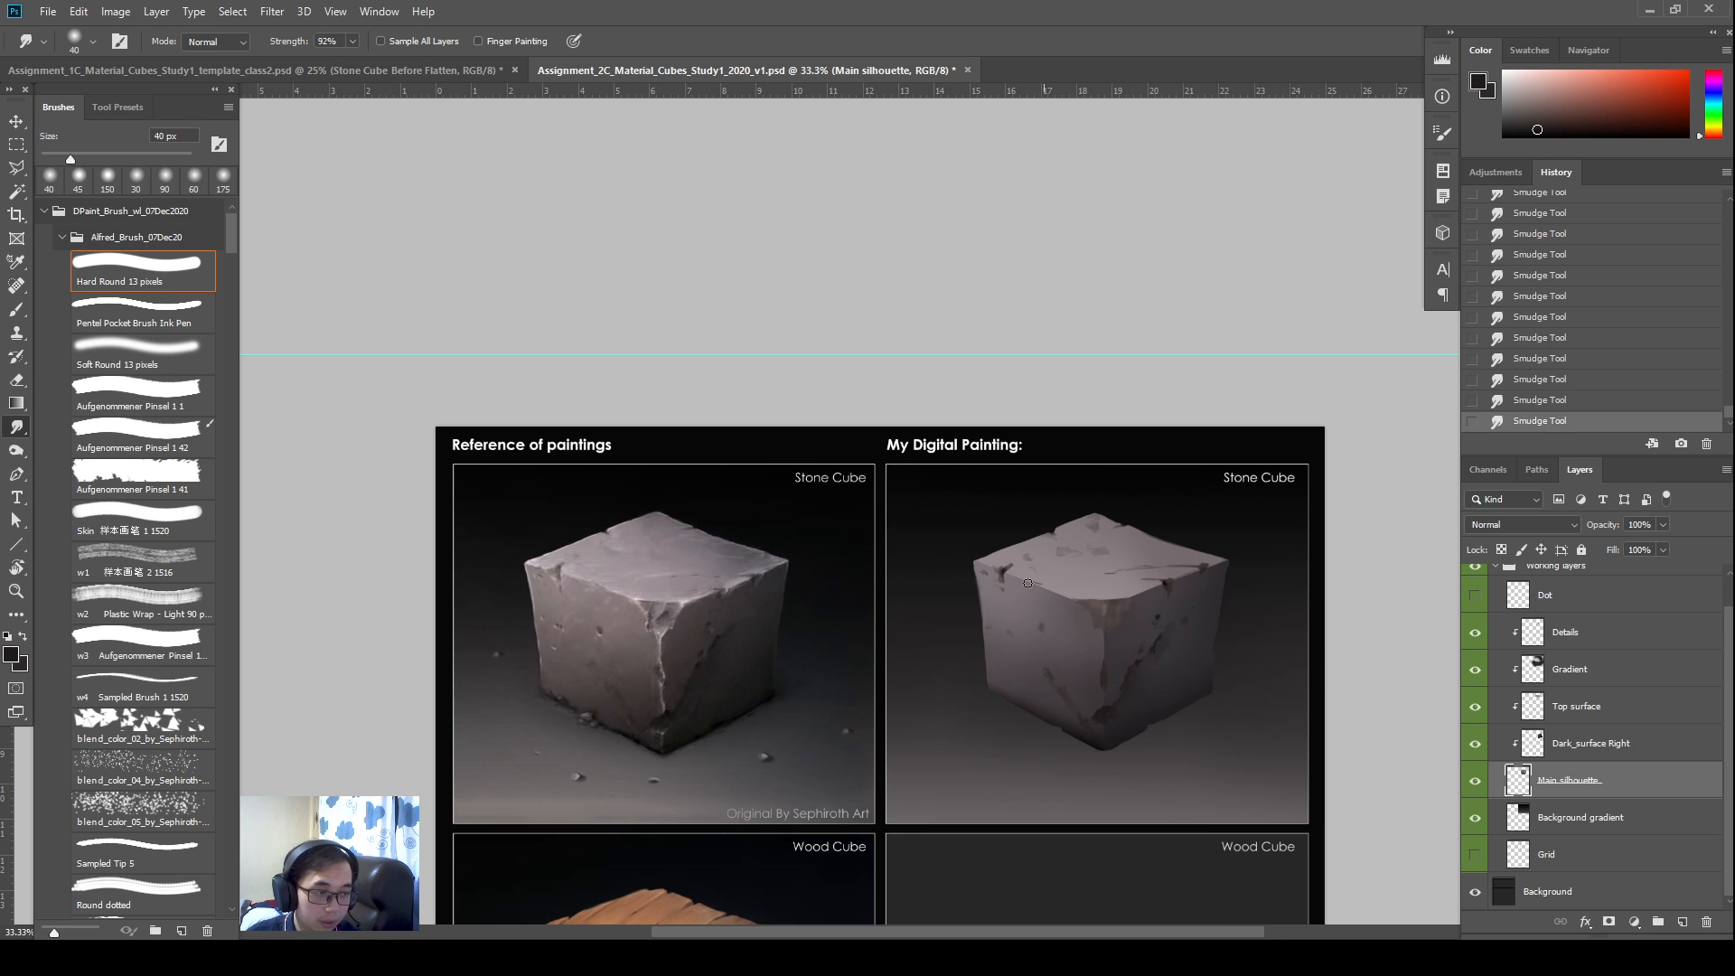
pyautogui.moveTo(1078, 668); pyautogui.dragTo(1074, 673)
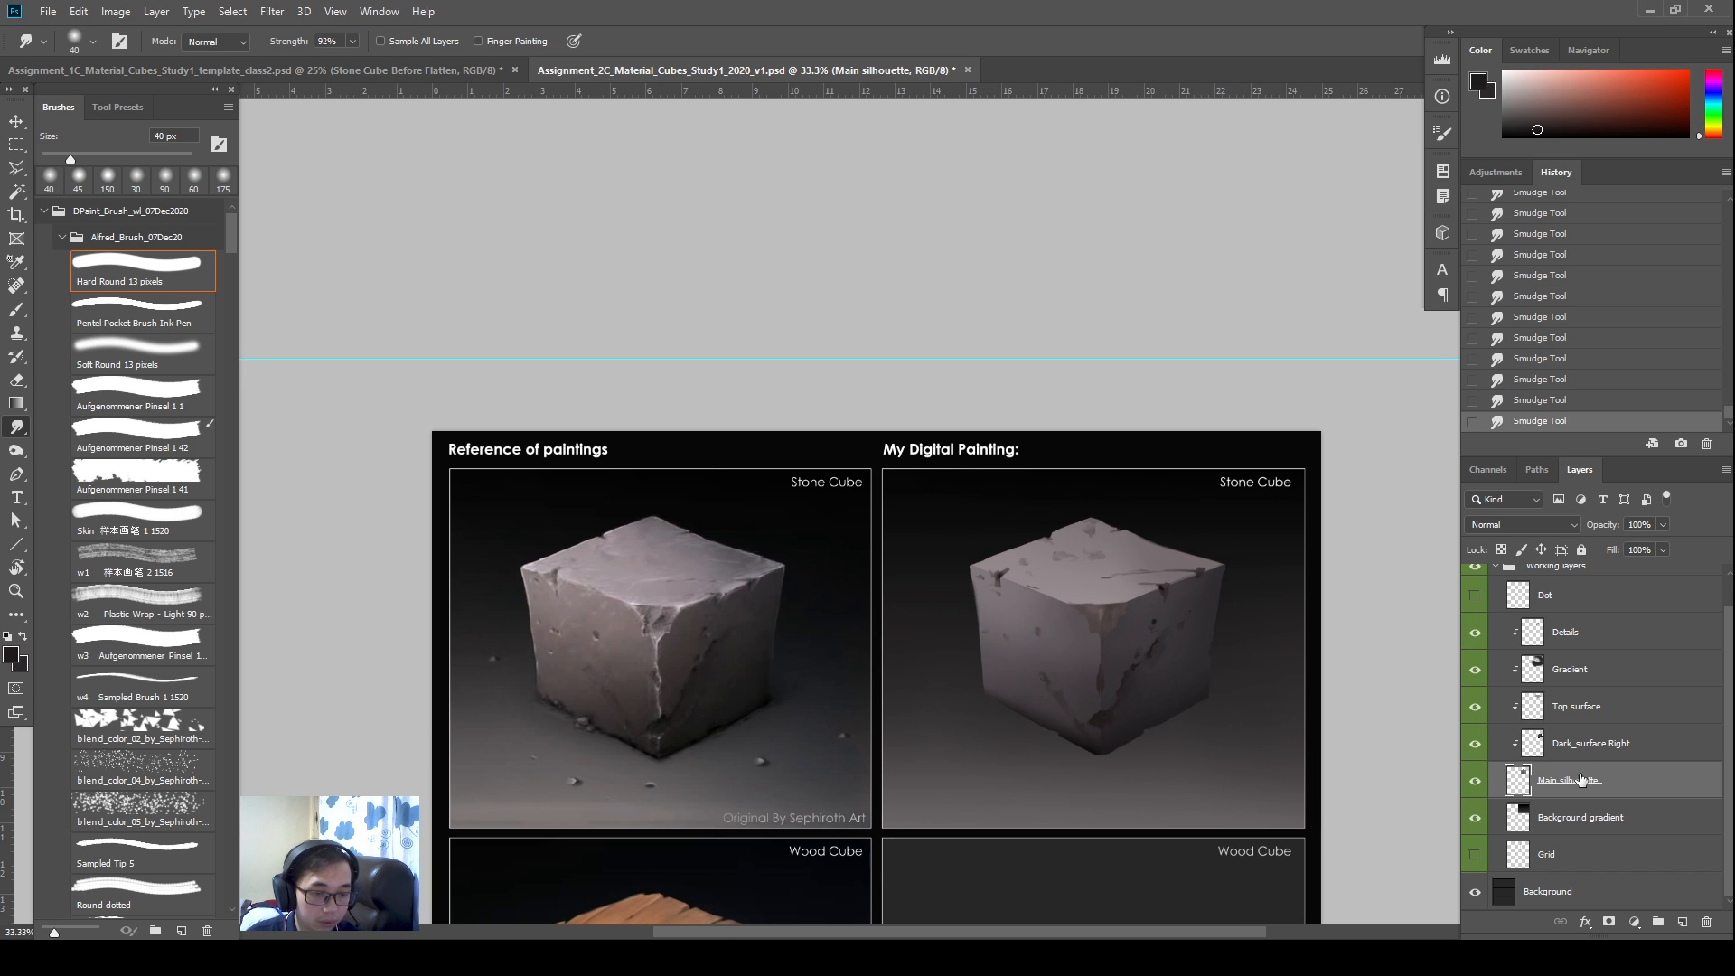
pyautogui.click(1598, 647)
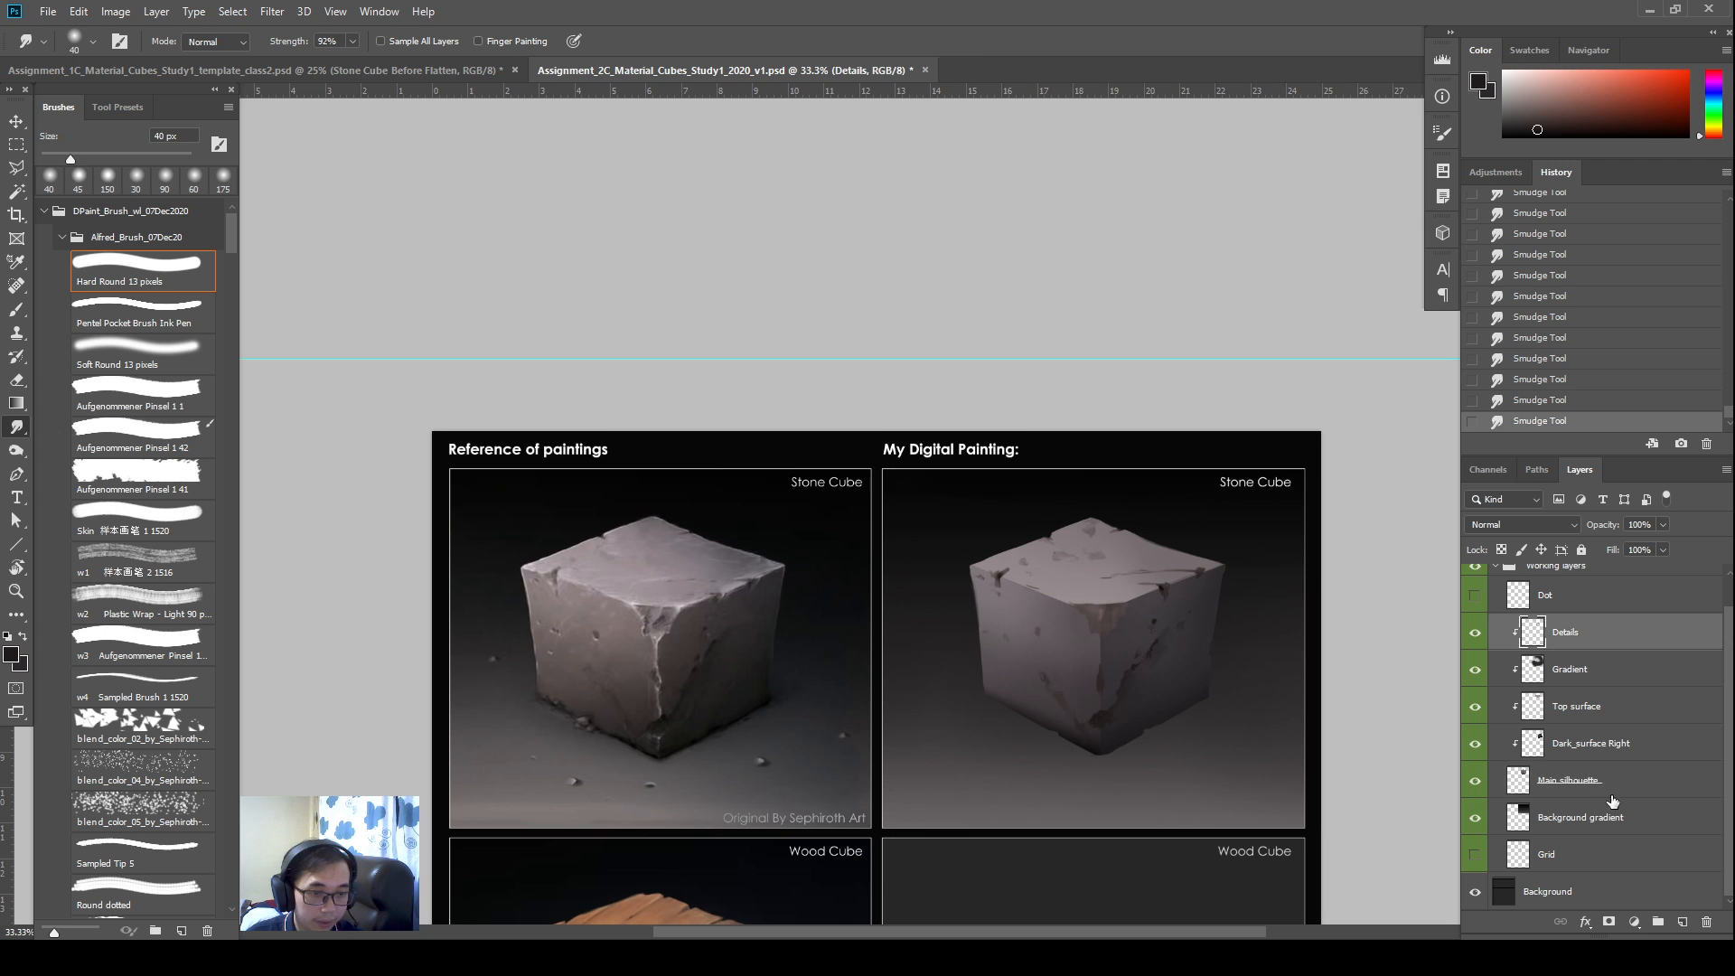
pyautogui.hotkey('ctrl', 'shift', 'alt', 'n')
pyautogui.press('b')
pyautogui.keyDown('alt'); pyautogui.click(533, 555); pyautogui.keyUp('alt')
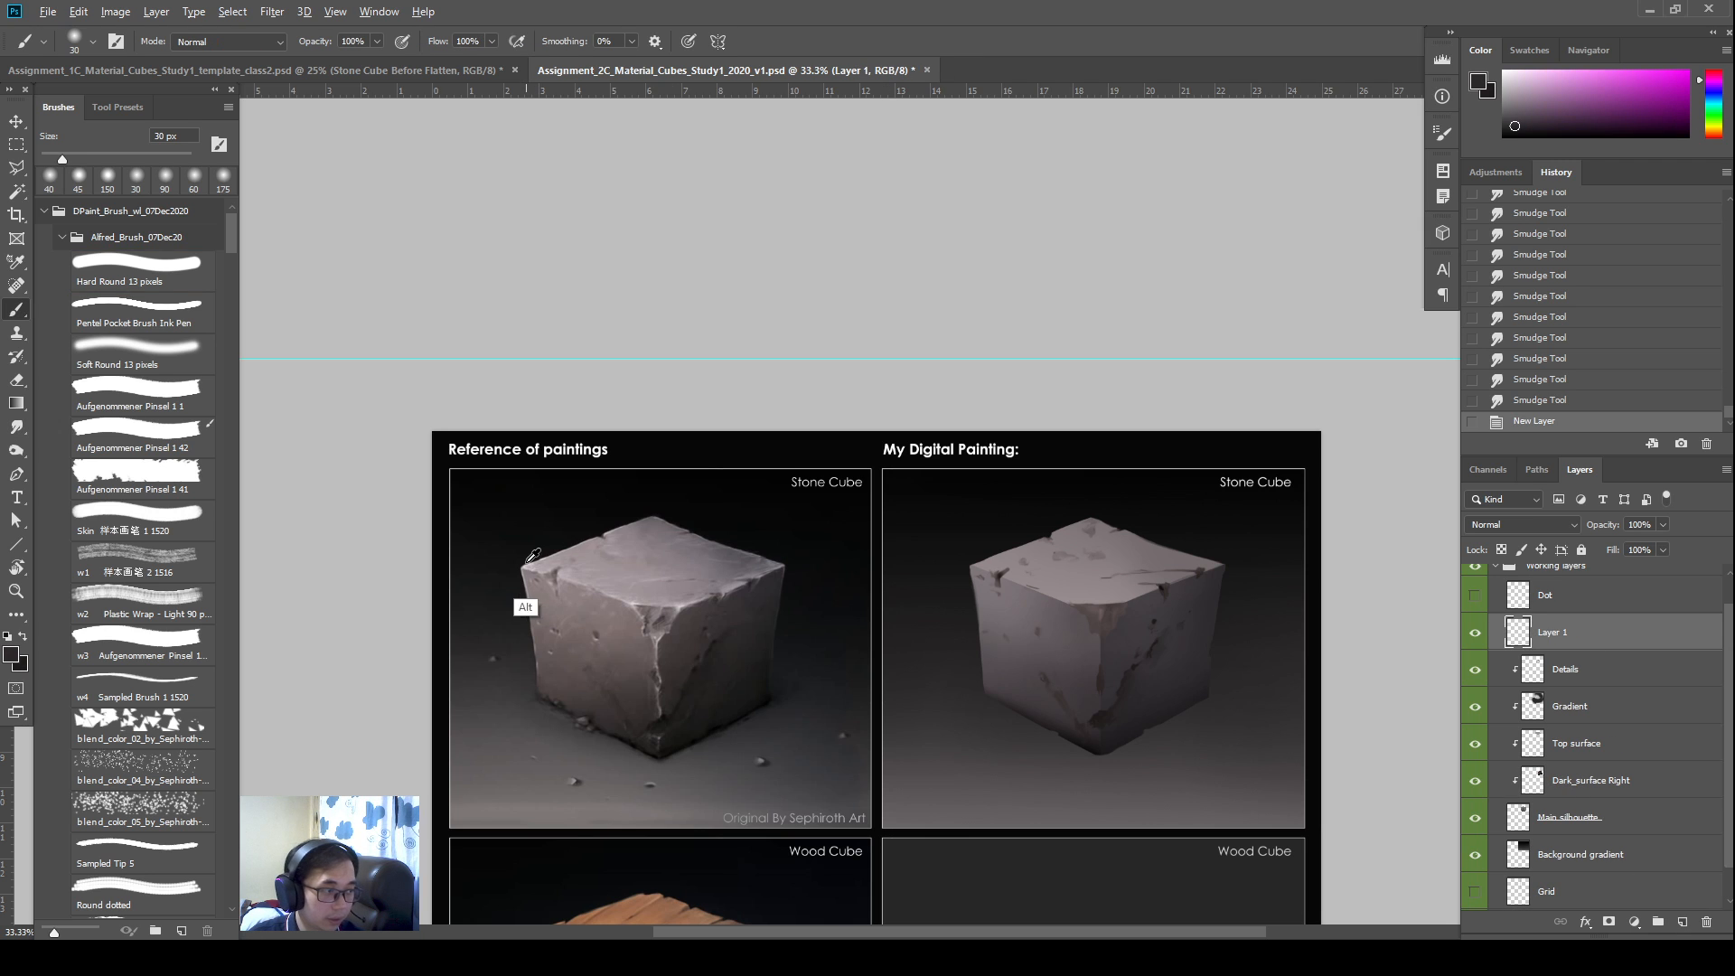
pyautogui.keyDown('alt'); pyautogui.click(535, 557); pyautogui.keyUp('alt')
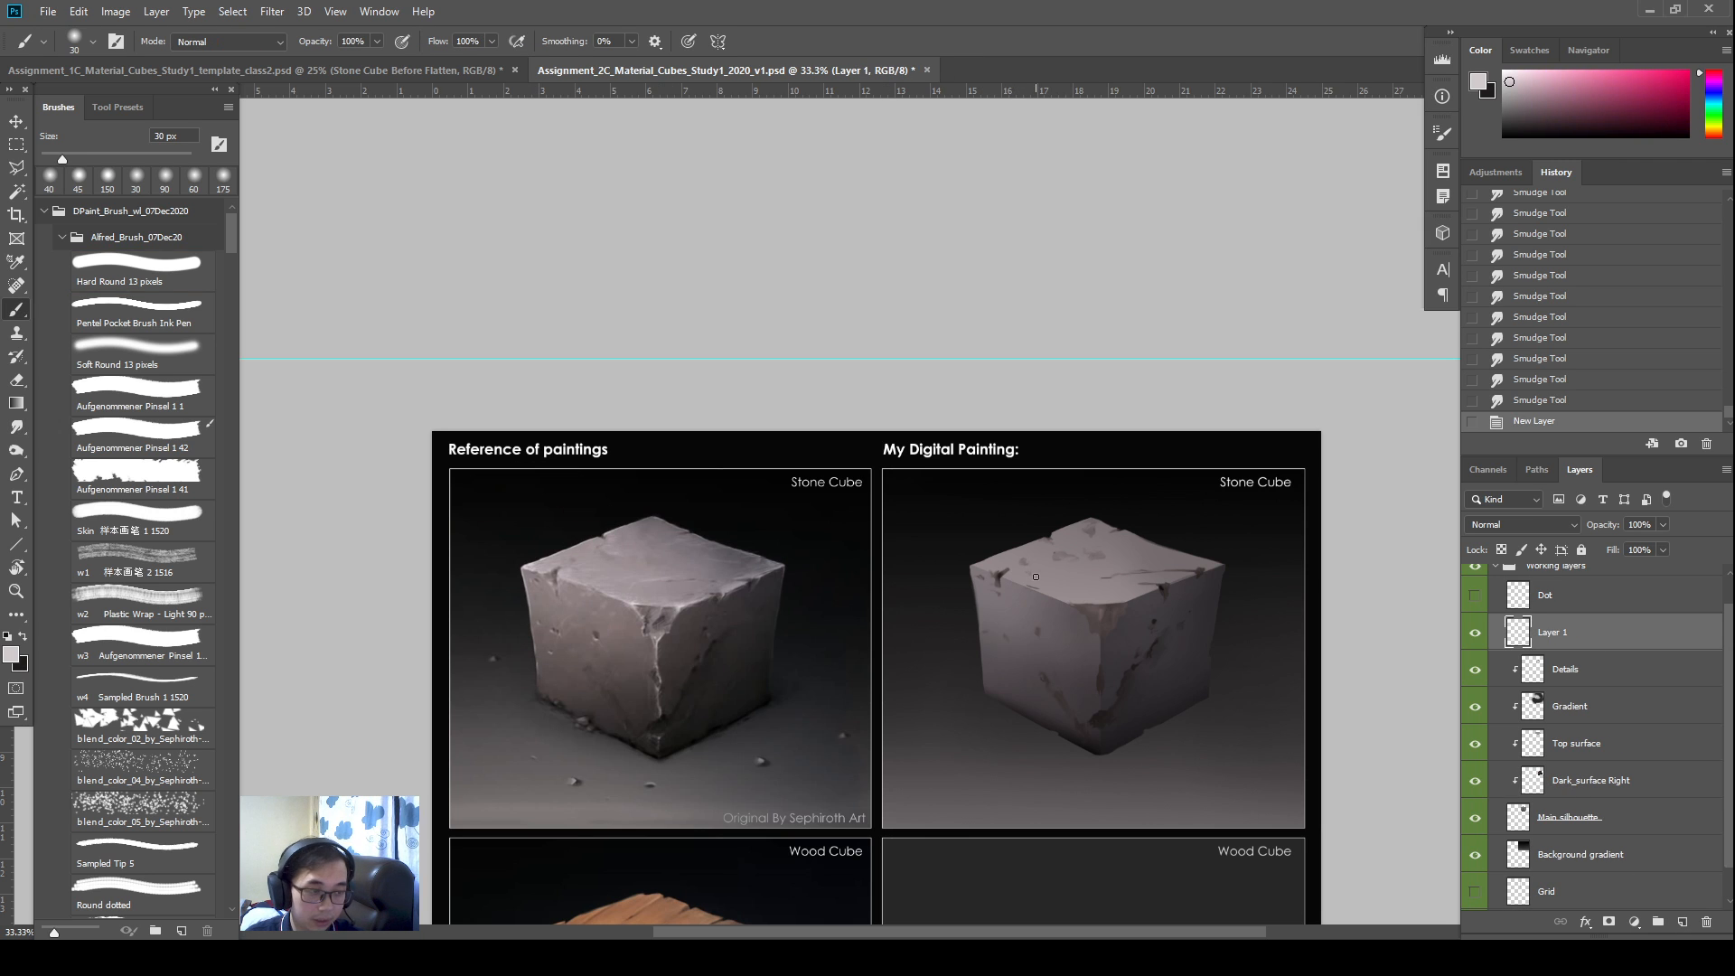
# Paint a light highlight along the top face's front edges toward the right corner with a 15 px Brush
pyautogui.press('[')
pyautogui.moveTo(1000, 578); pyautogui.dragTo(1066, 602)
pyautogui.hotkey('ctrl', 'z')
pyautogui.press('[')
pyautogui.press('[')
pyautogui.moveTo(1065, 601); pyautogui.dragTo(1077, 603)
pyautogui.moveTo(1068, 602)
pyautogui.mouseDown()
pyautogui.moveTo(1177, 606)
pyautogui.moveTo(1128, 601)
pyautogui.mouseUp()
pyautogui.hotkey('ctrl', '-')
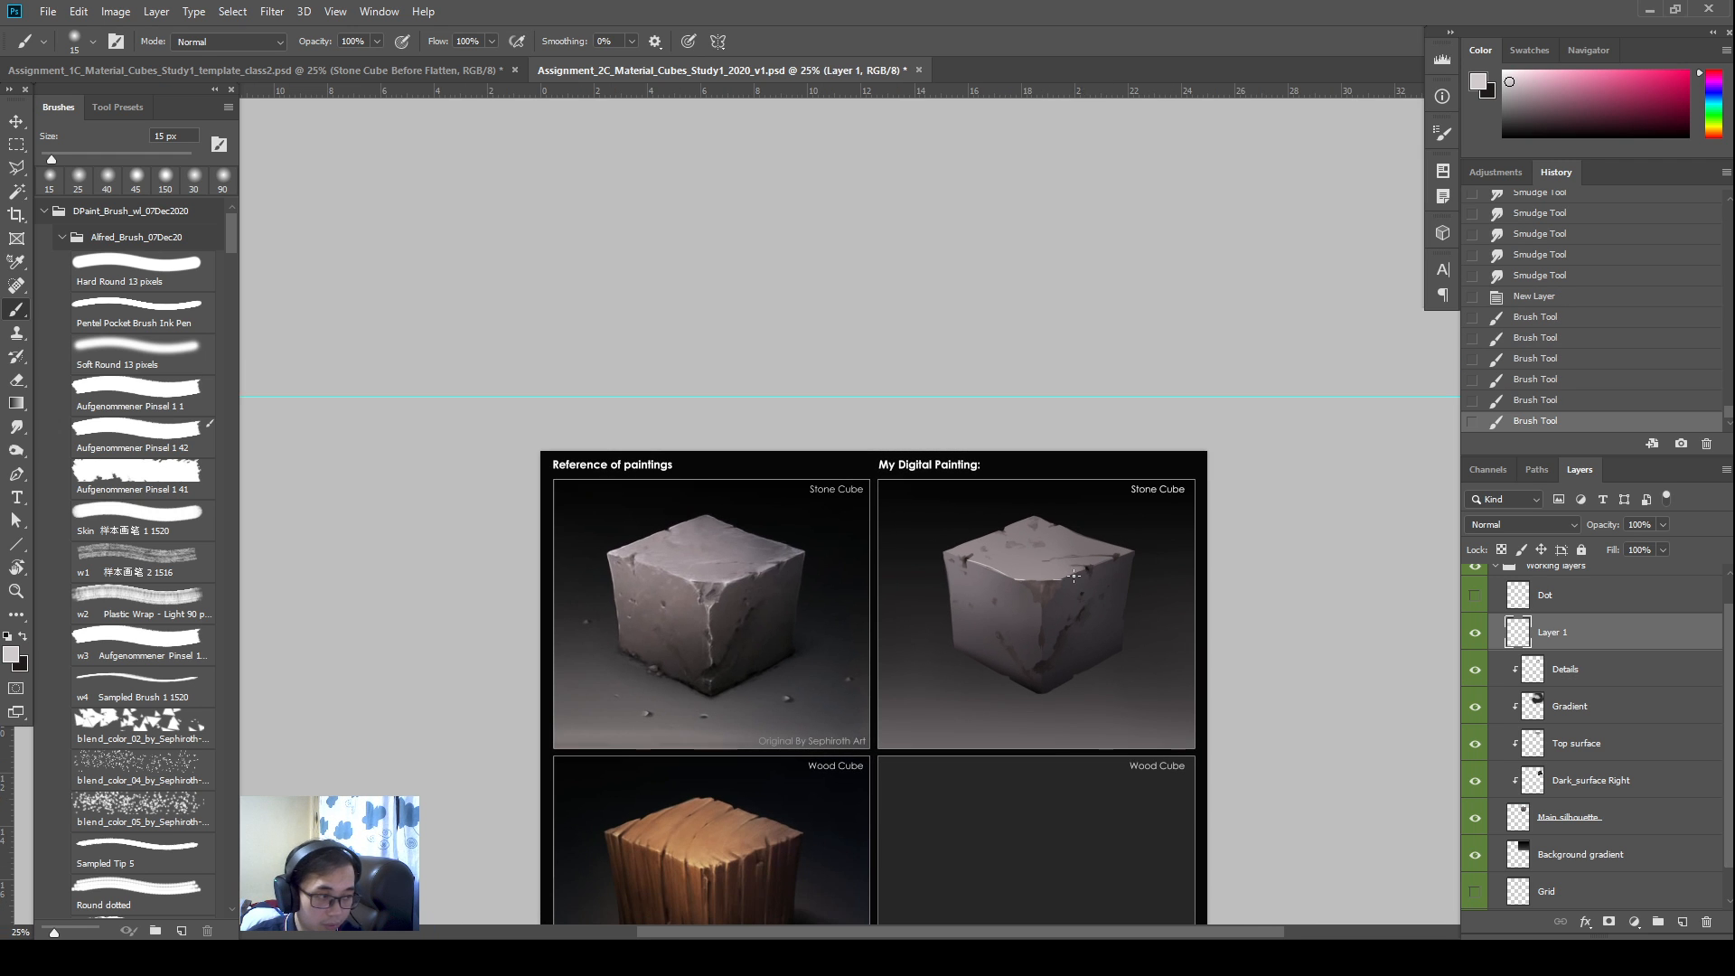
pyautogui.moveTo(1060, 579); pyautogui.dragTo(1077, 576)
pyautogui.moveTo(1071, 577); pyautogui.dragTo(1103, 564)
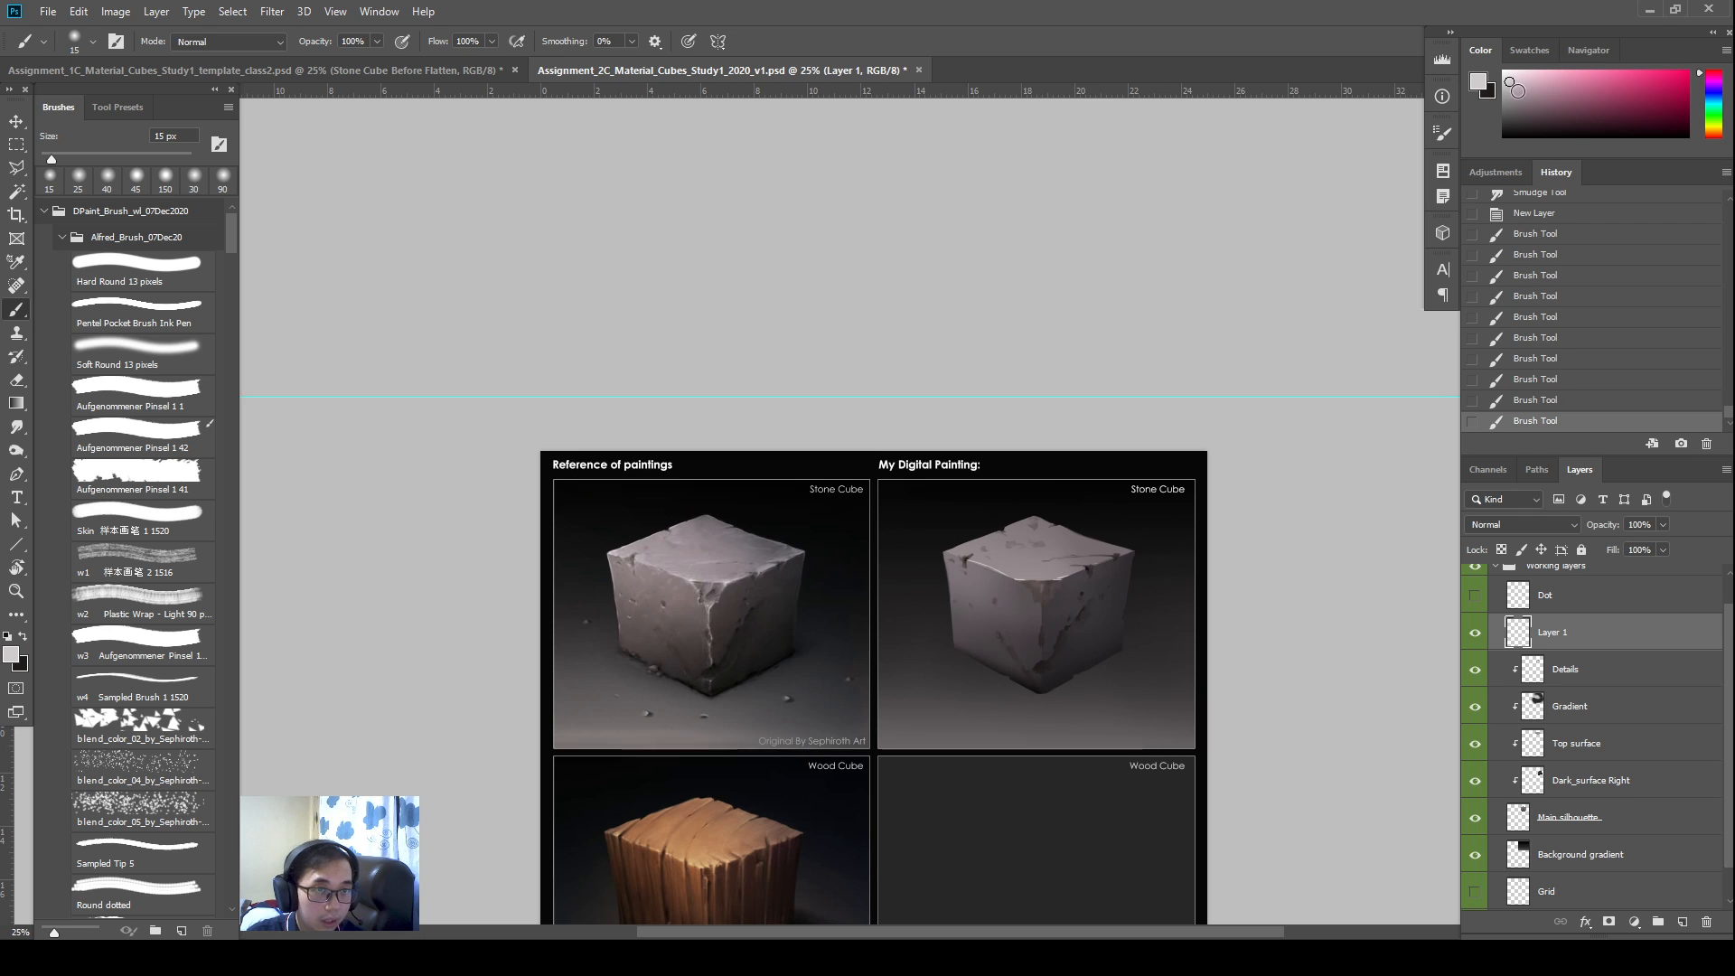
# Smudge the highlight right of the front corner and add a small brush highlight near the right corner
pyautogui.press('r')
pyautogui.moveTo(1061, 579); pyautogui.dragTo(1076, 573)
pyautogui.press('b')
pyautogui.click(1121, 551)
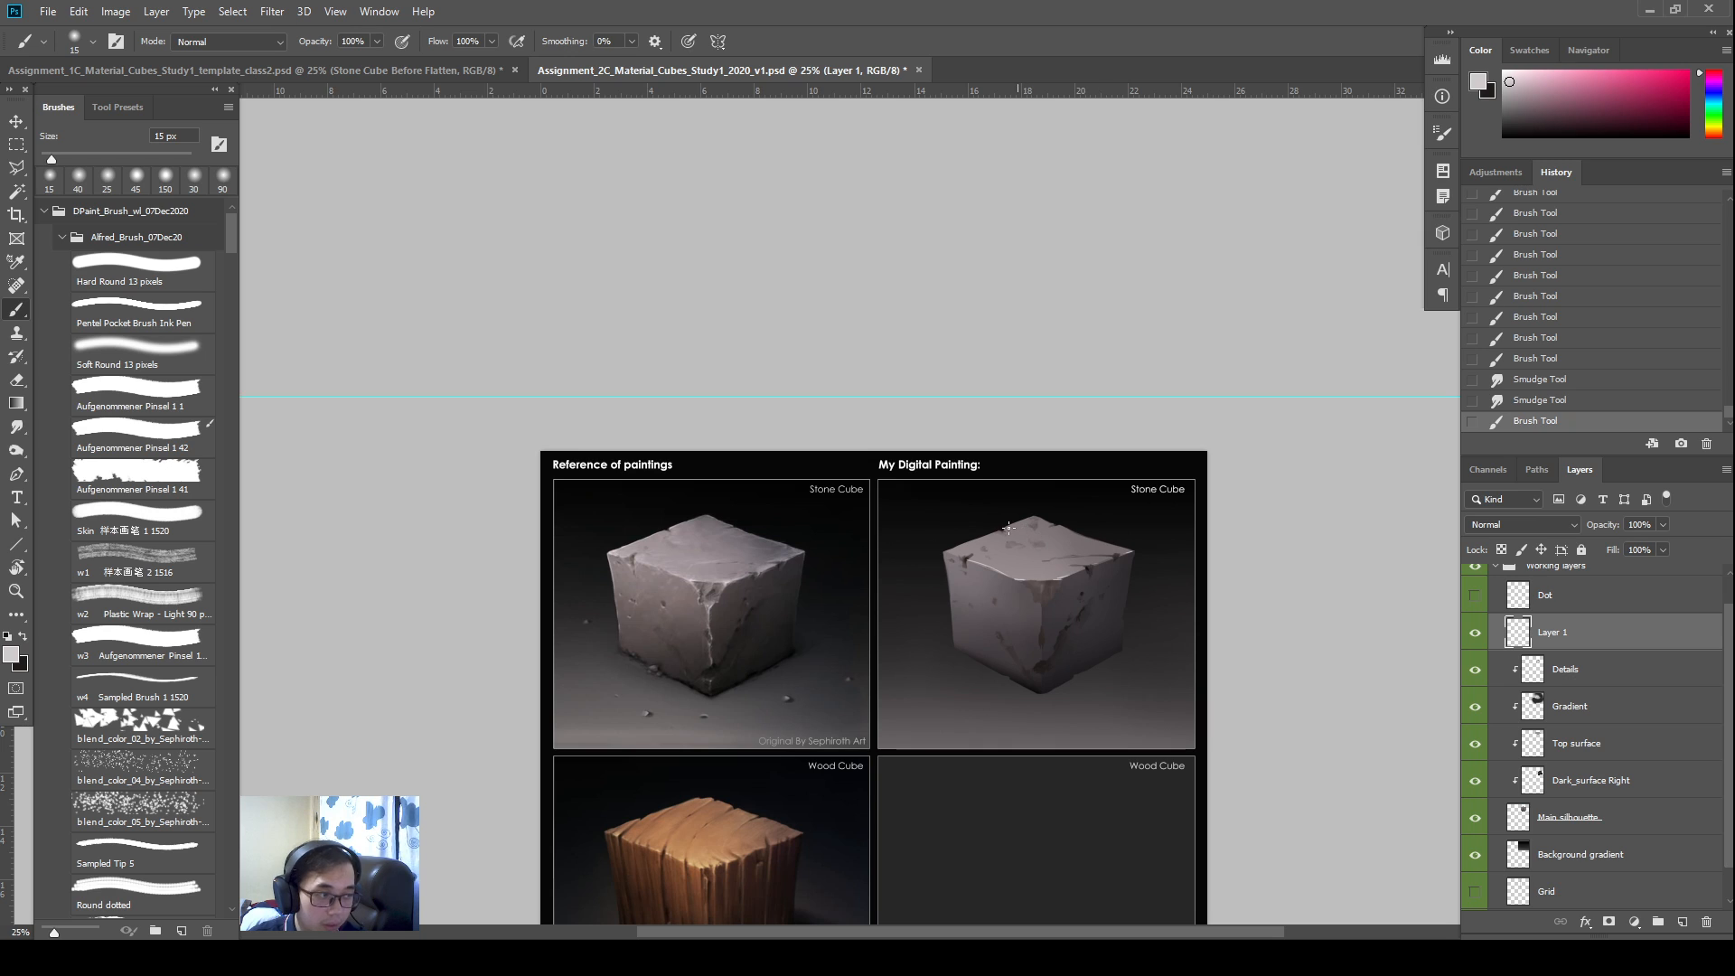
# Dab small light highlights on the chipped back-left edge and the back corner of the top face
pyautogui.click(1012, 524)
pyautogui.click(1011, 525)
pyautogui.click(1010, 525)
pyautogui.click(1009, 526)
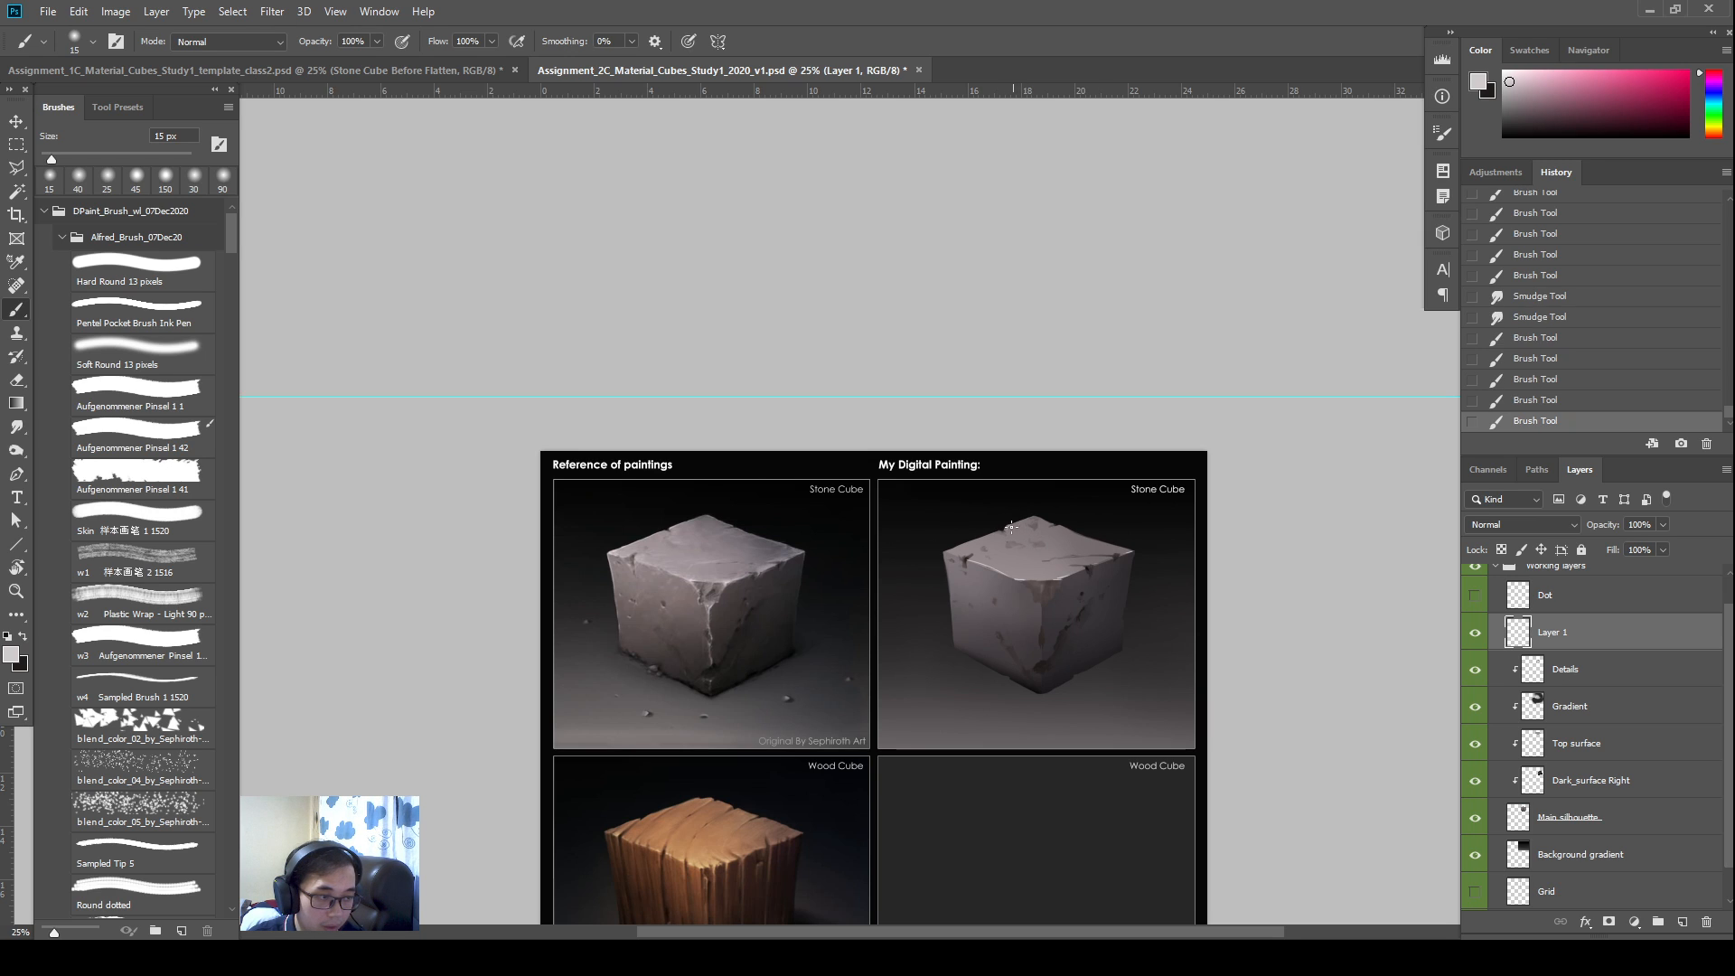
pyautogui.click(1008, 526)
pyautogui.click(1007, 527)
pyautogui.click(1030, 513)
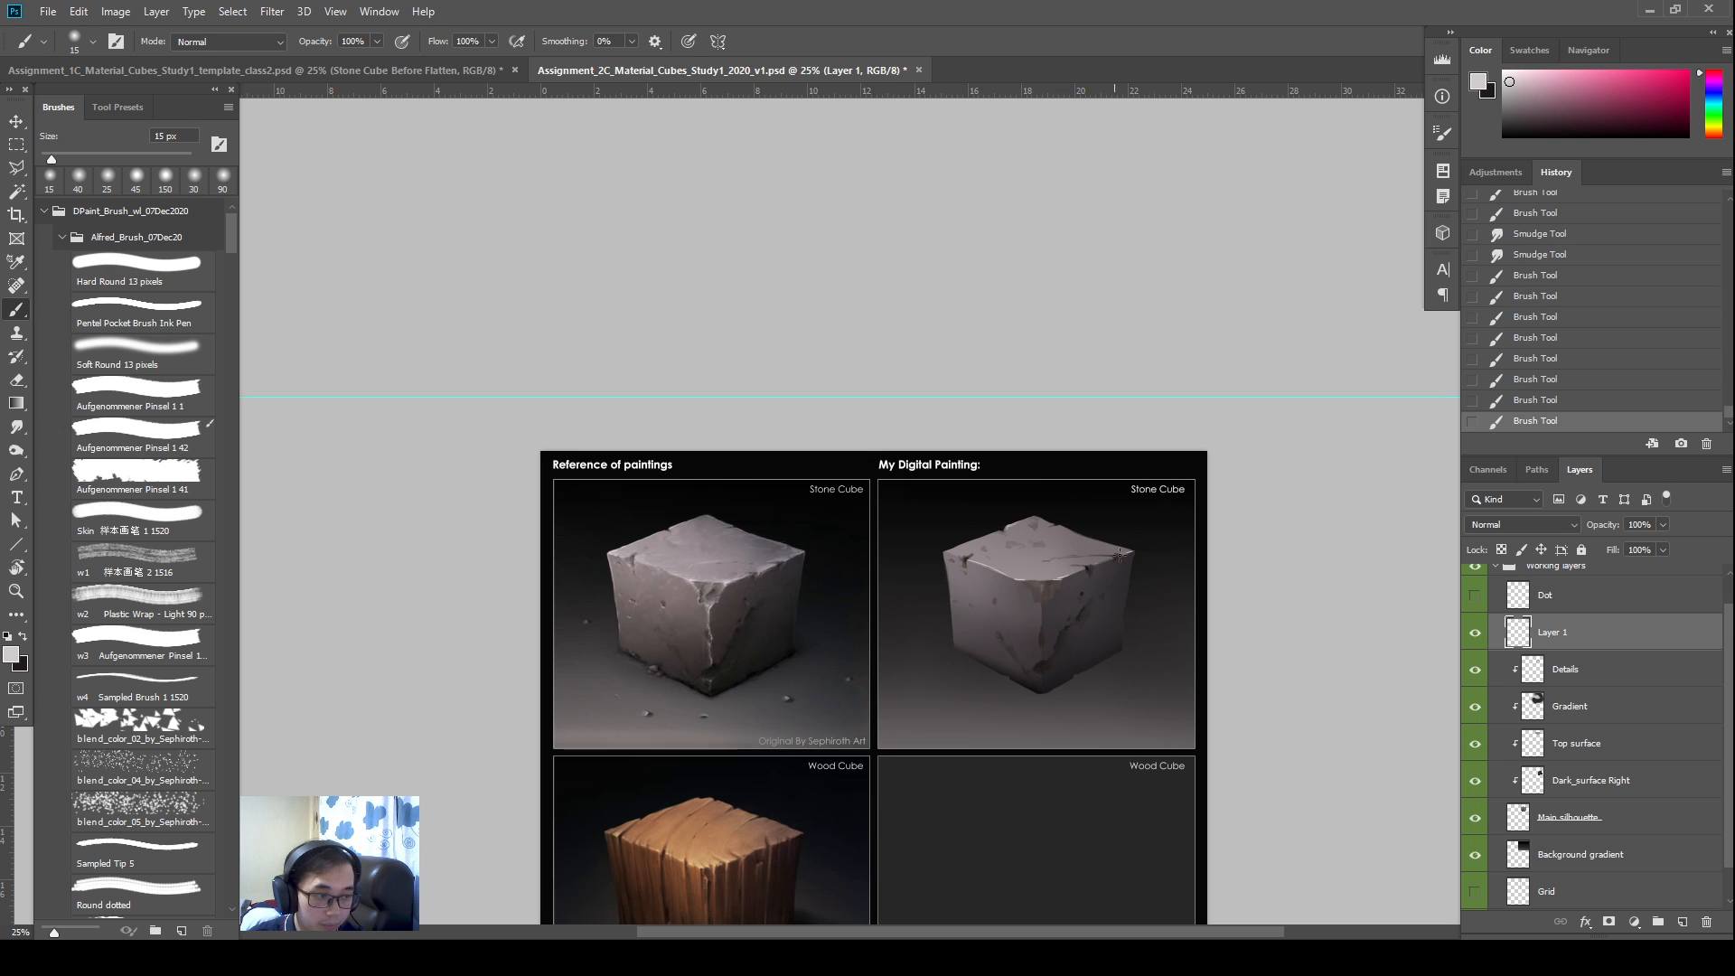
# Pick a slightly pinker light grey and refill all the painted highlights on Layer 1 with it
pyautogui.click(1517, 84)
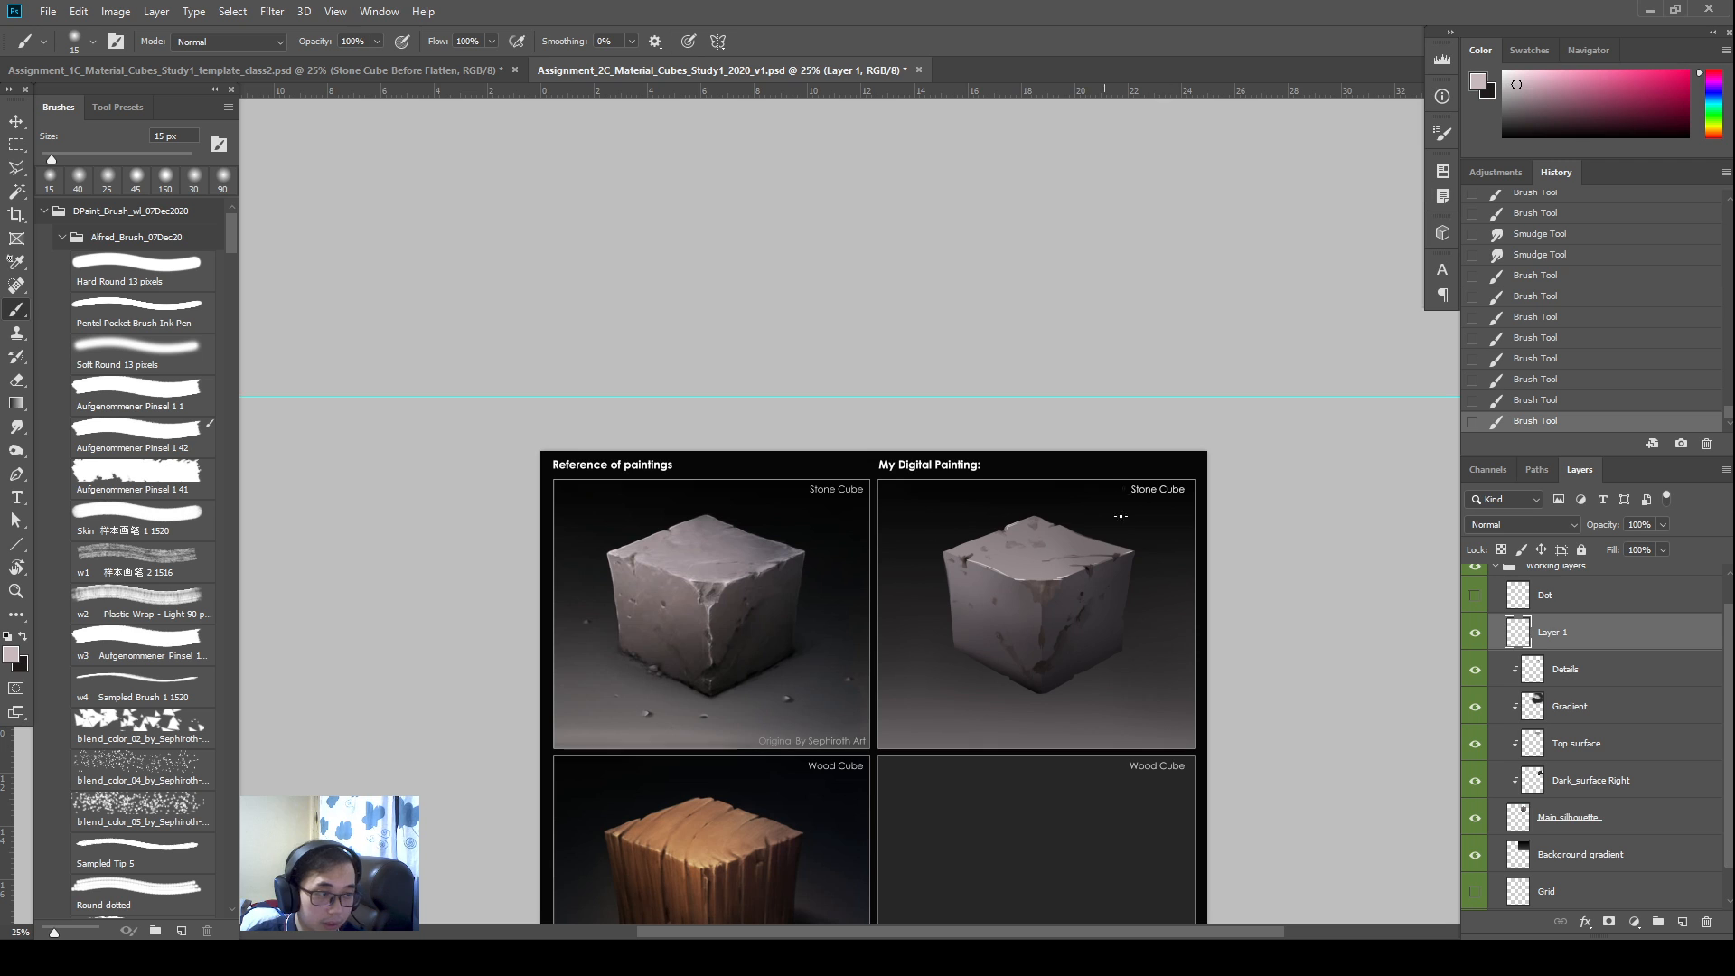
pyautogui.keyDown('ctrl'); pyautogui.click(1519, 632); pyautogui.keyUp('ctrl')
pyautogui.hotkey('alt', 'BackSpace')
pyautogui.hotkey('ctrl', 'd')
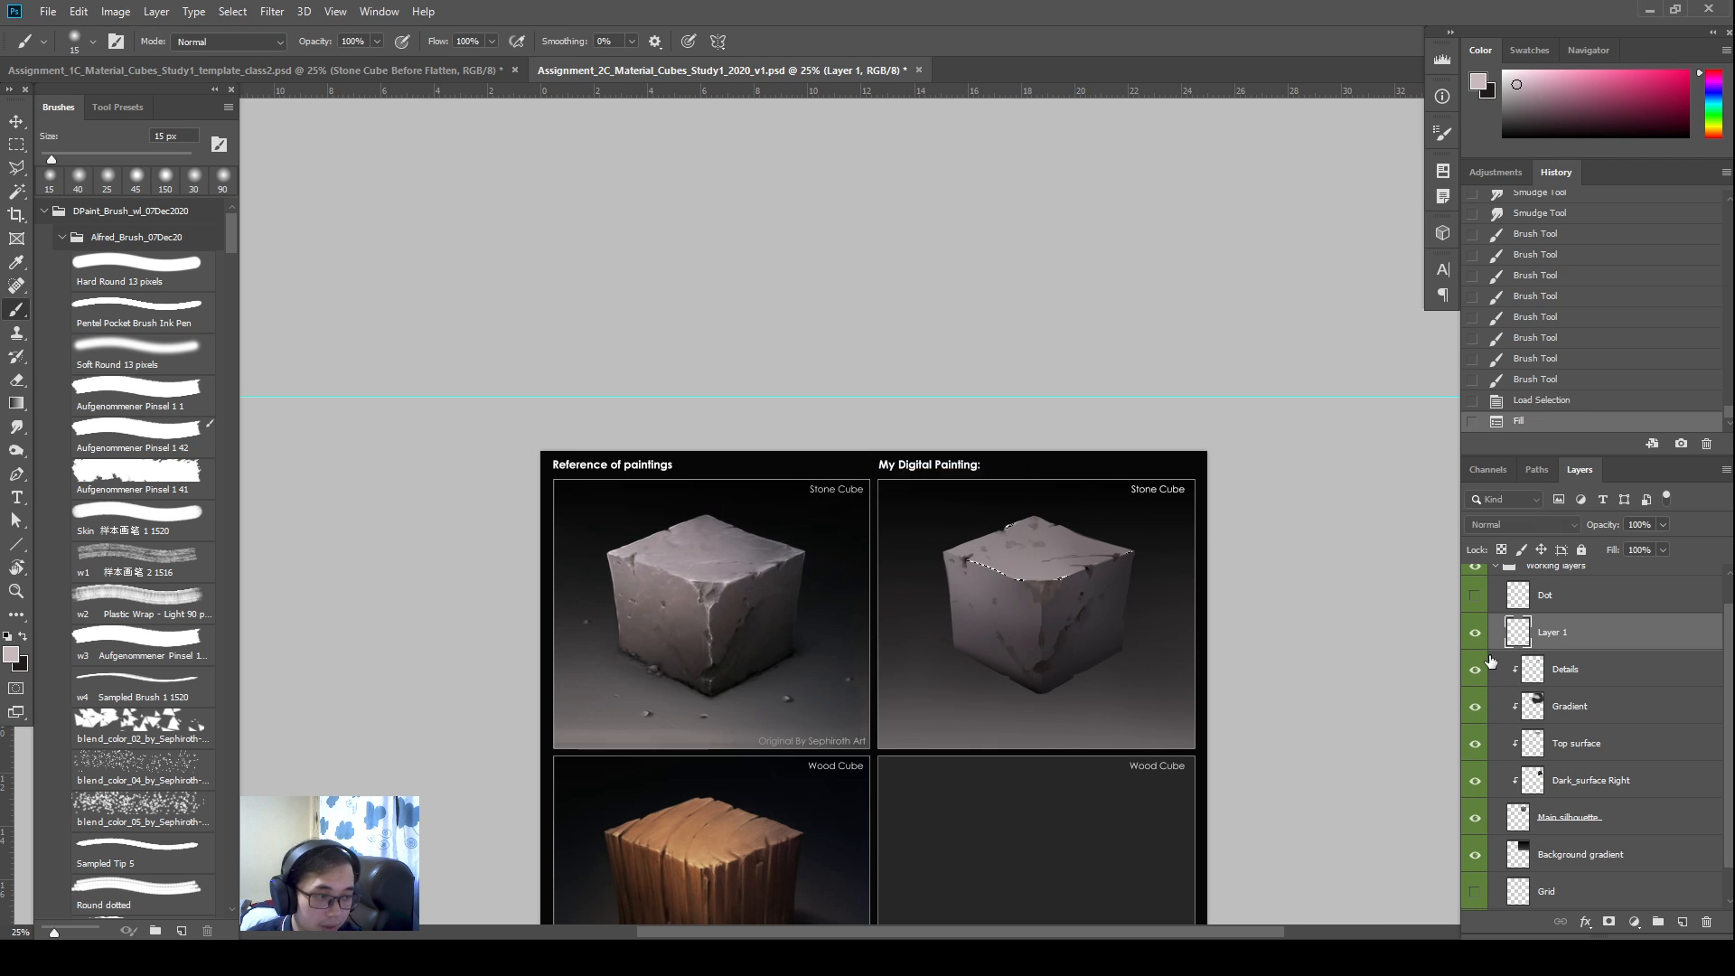
# Paint pinkish-grey highlights along the top face's back-left edge from the chip toward the left corner
pyautogui.click(1003, 525)
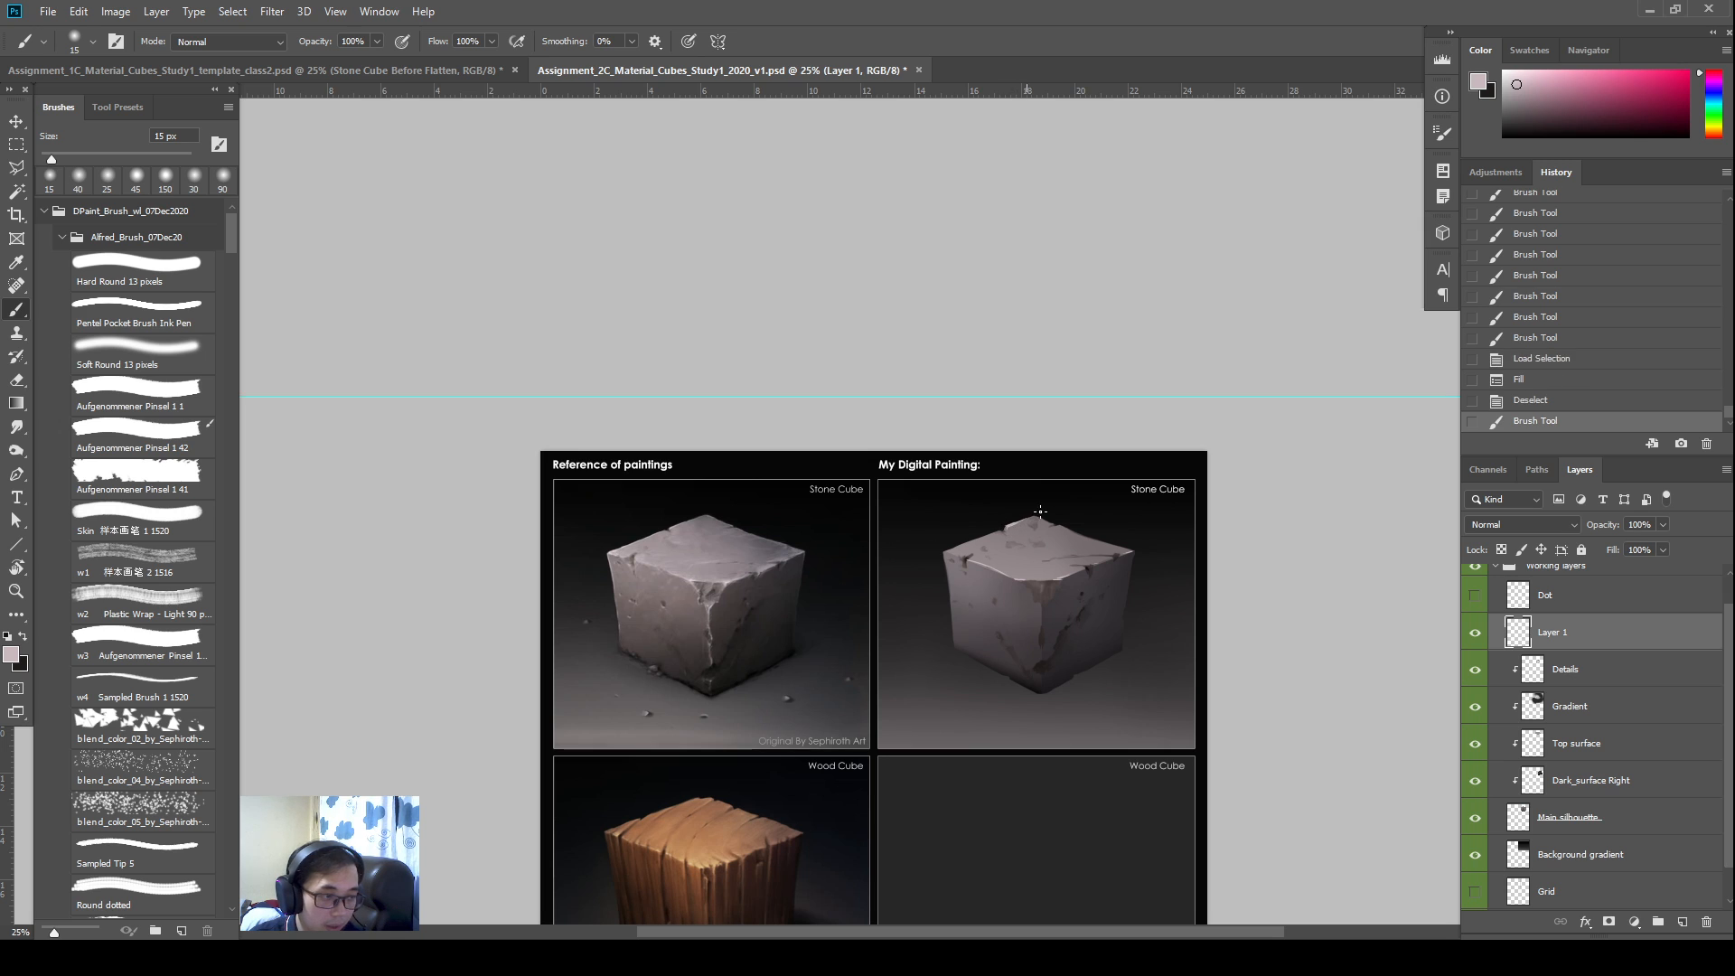
pyautogui.click(1021, 522)
pyautogui.click(987, 539)
pyautogui.click(966, 546)
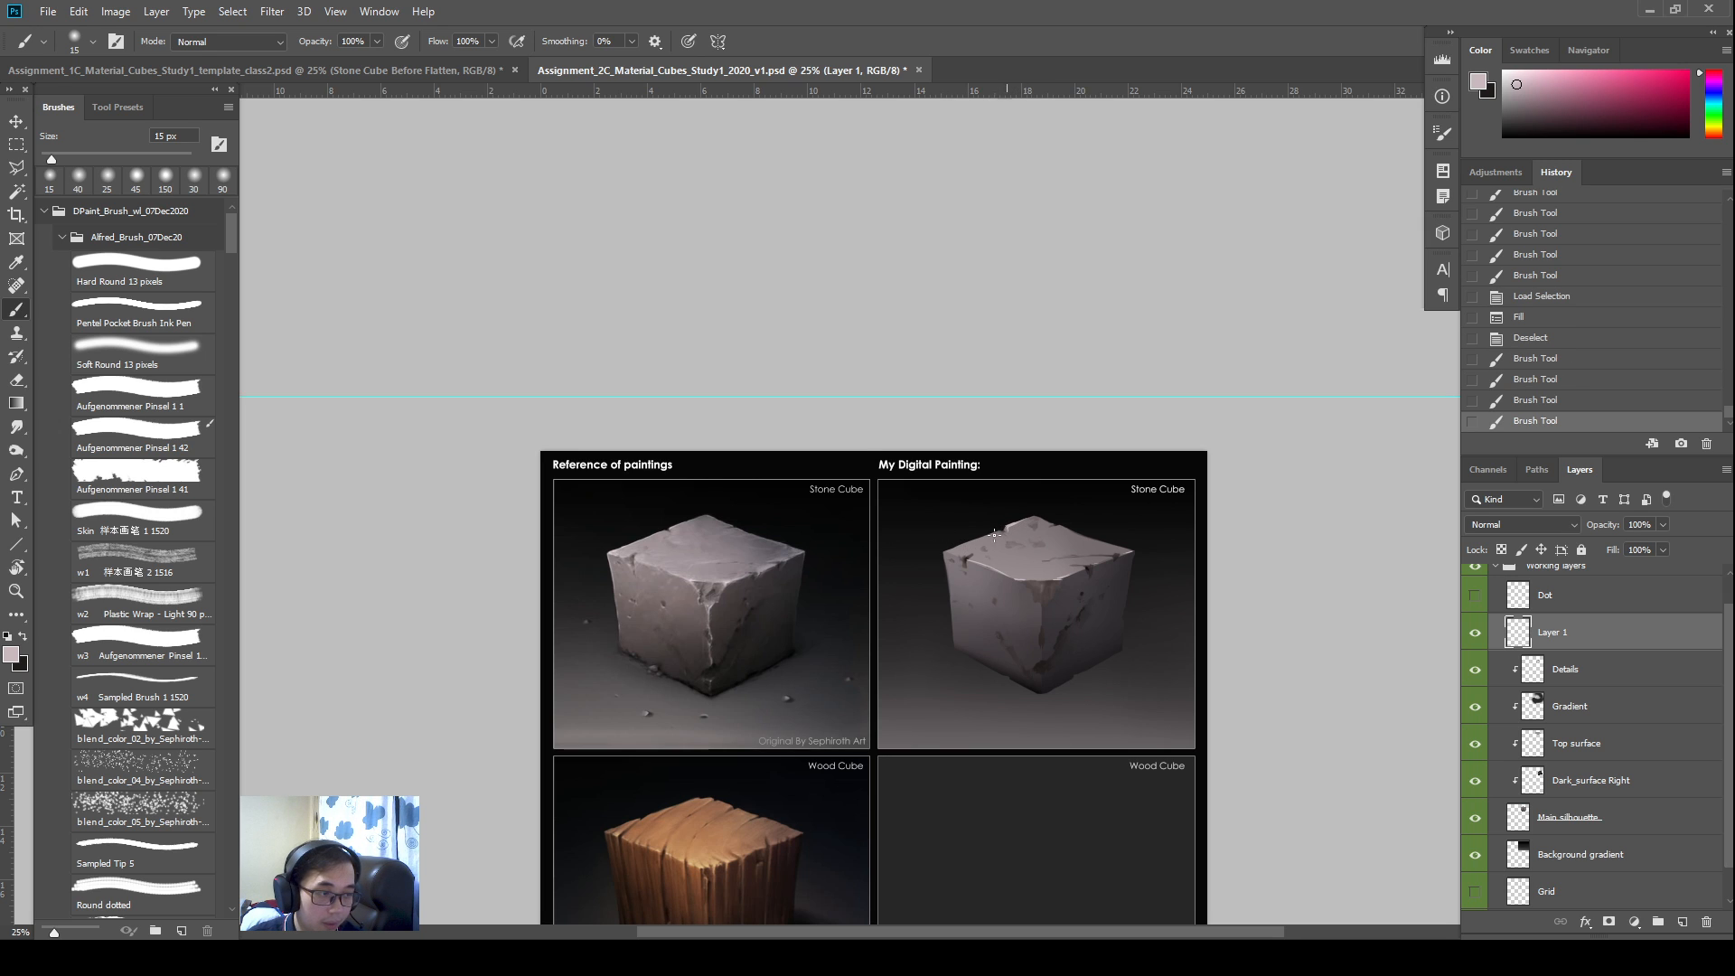
# Paint fine 15 px highlights around the chipped left corner of the top face
pyautogui.click(946, 551)
pyautogui.click(957, 548)
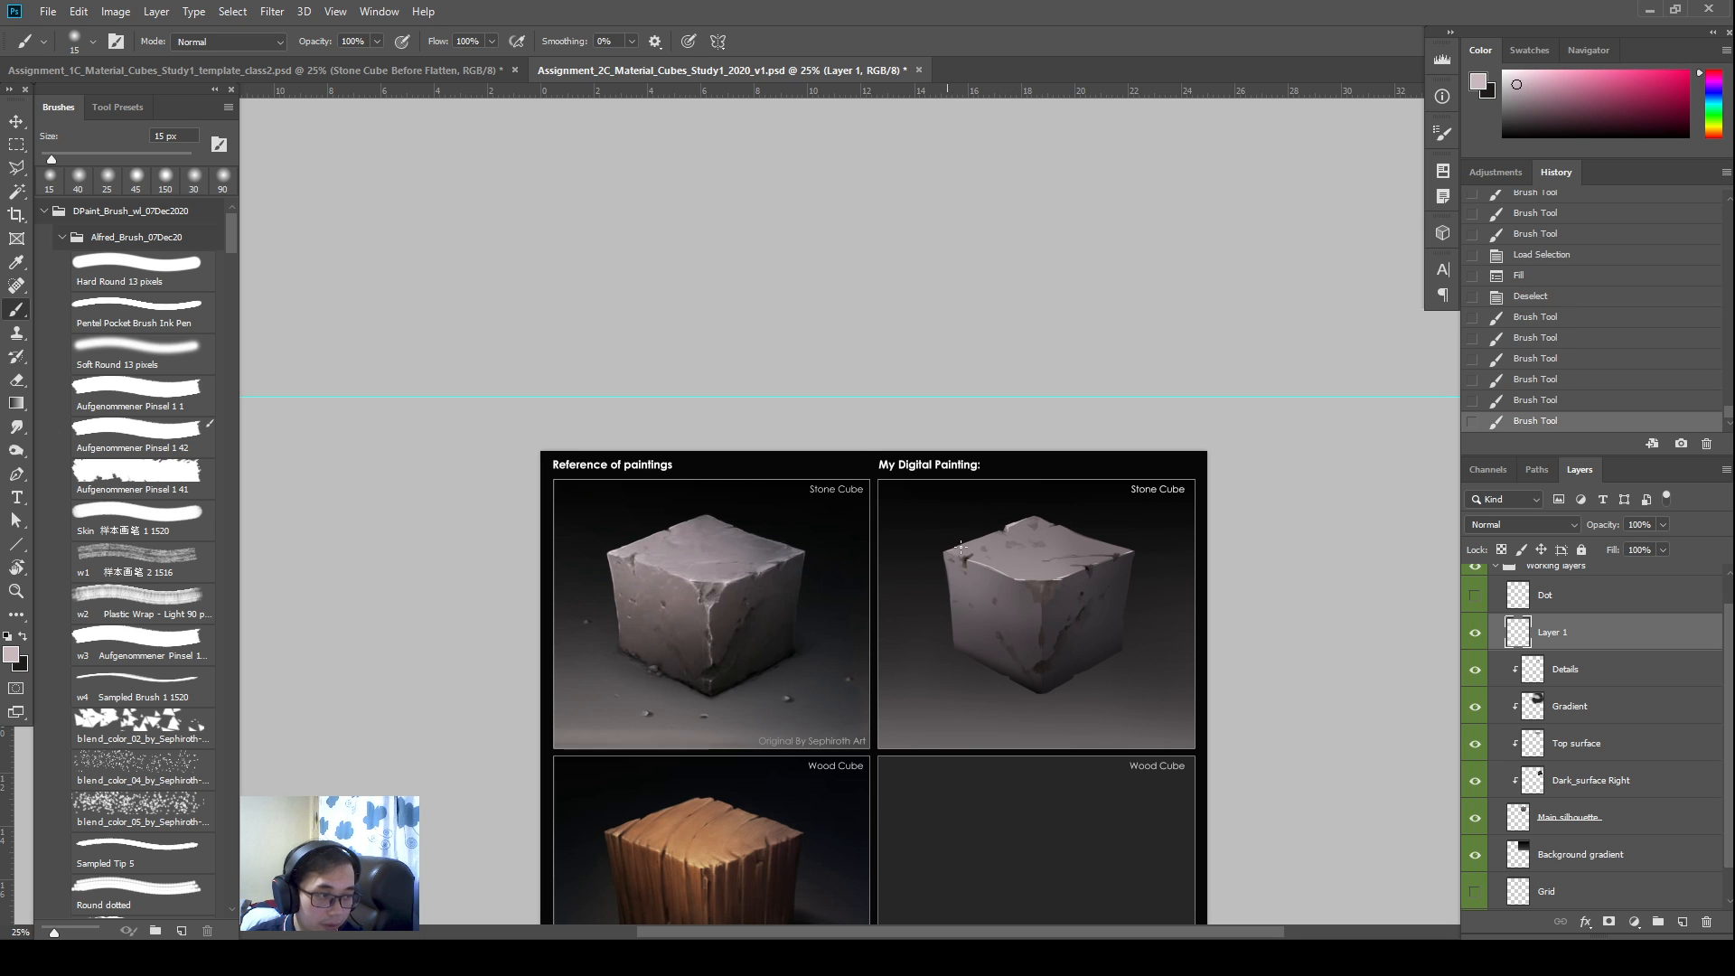
pyautogui.click(960, 546)
pyautogui.click(958, 548)
pyautogui.click(945, 550)
pyautogui.click(966, 542)
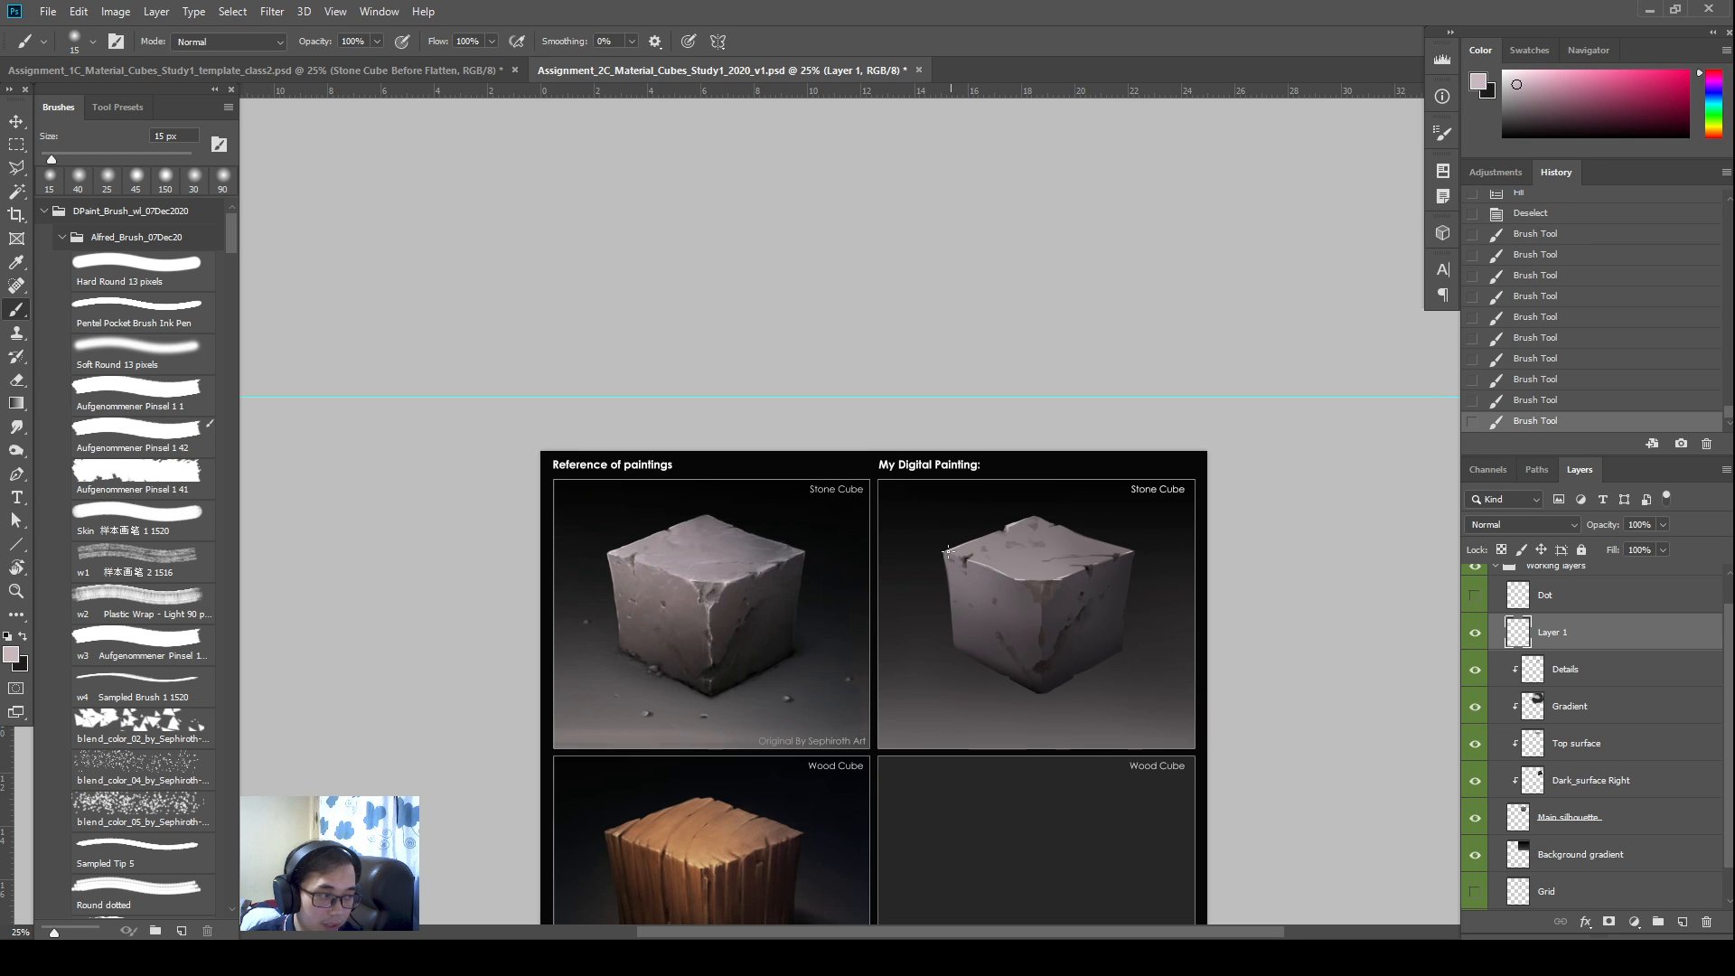
pyautogui.click(947, 550)
pyautogui.click(957, 554)
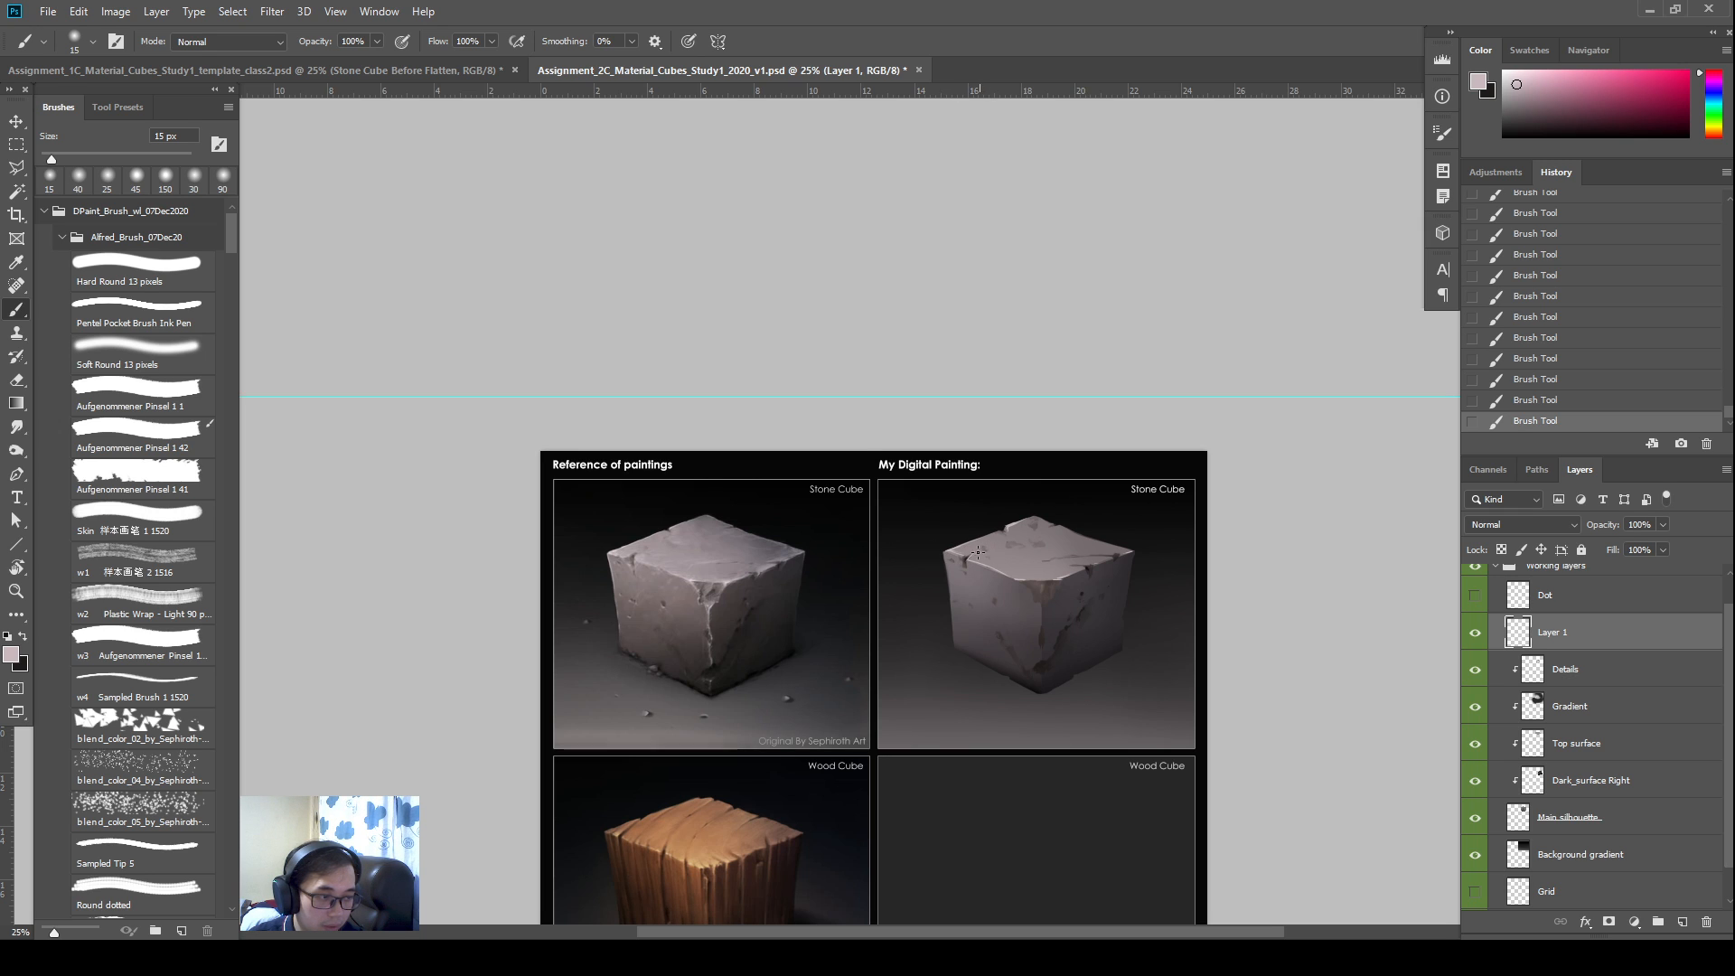
pyautogui.press('j')
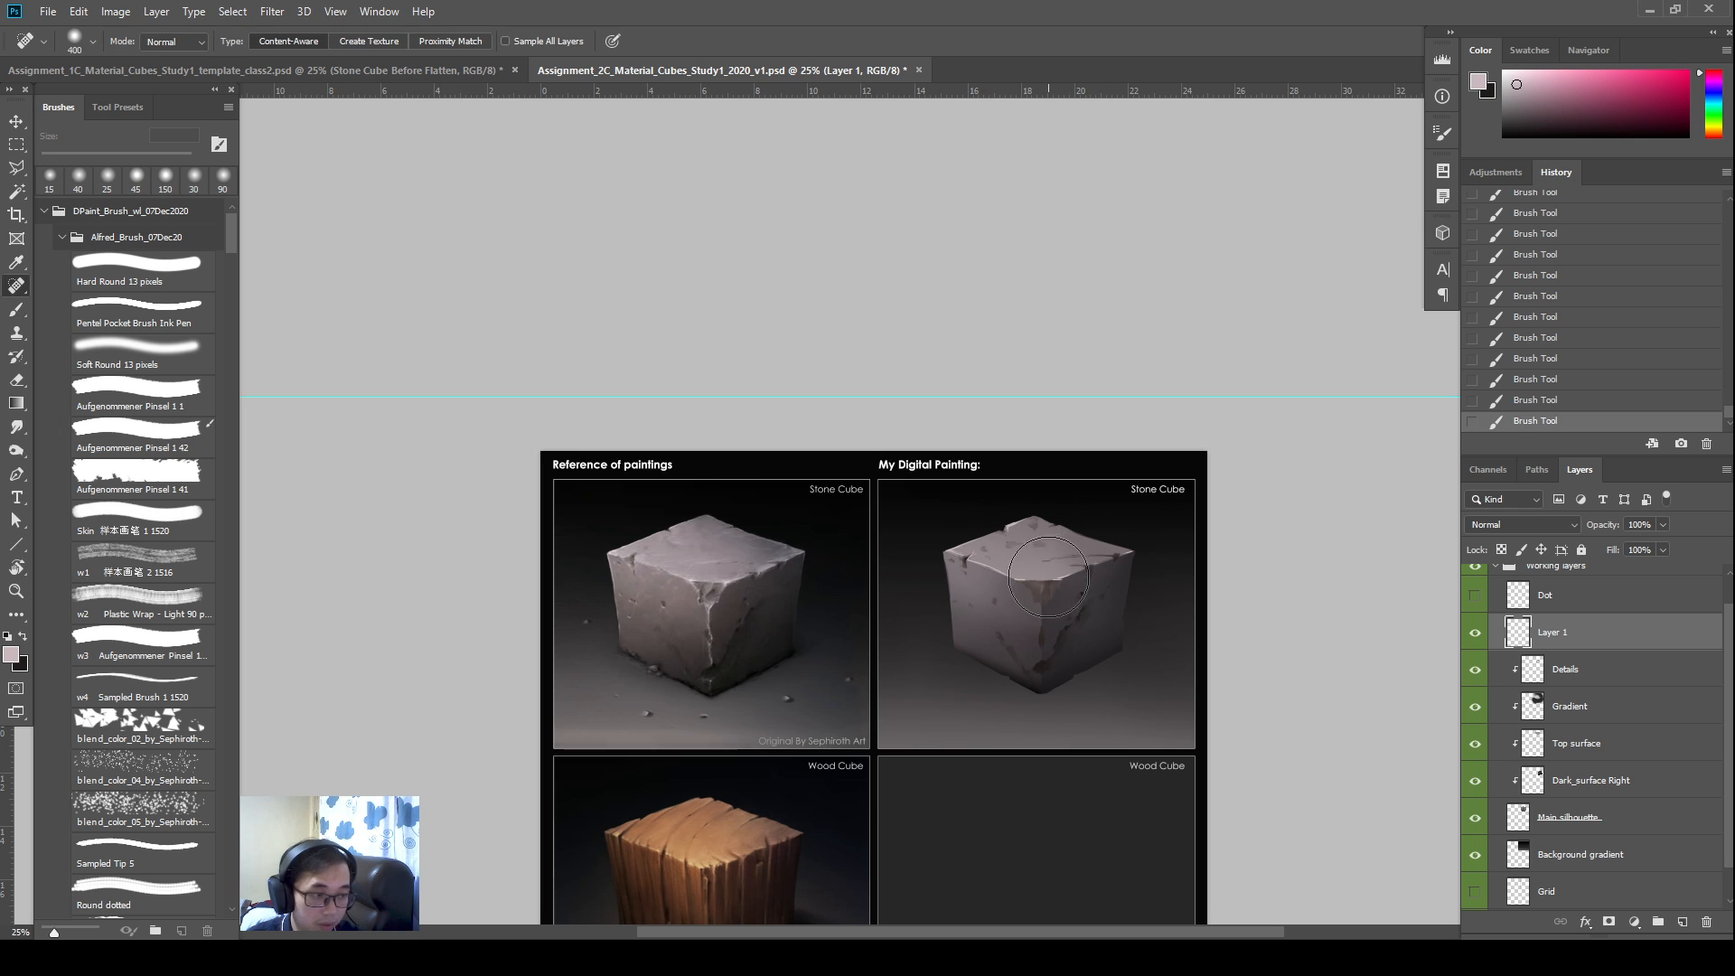
pyautogui.click(1046, 586)
pyautogui.press('Return')
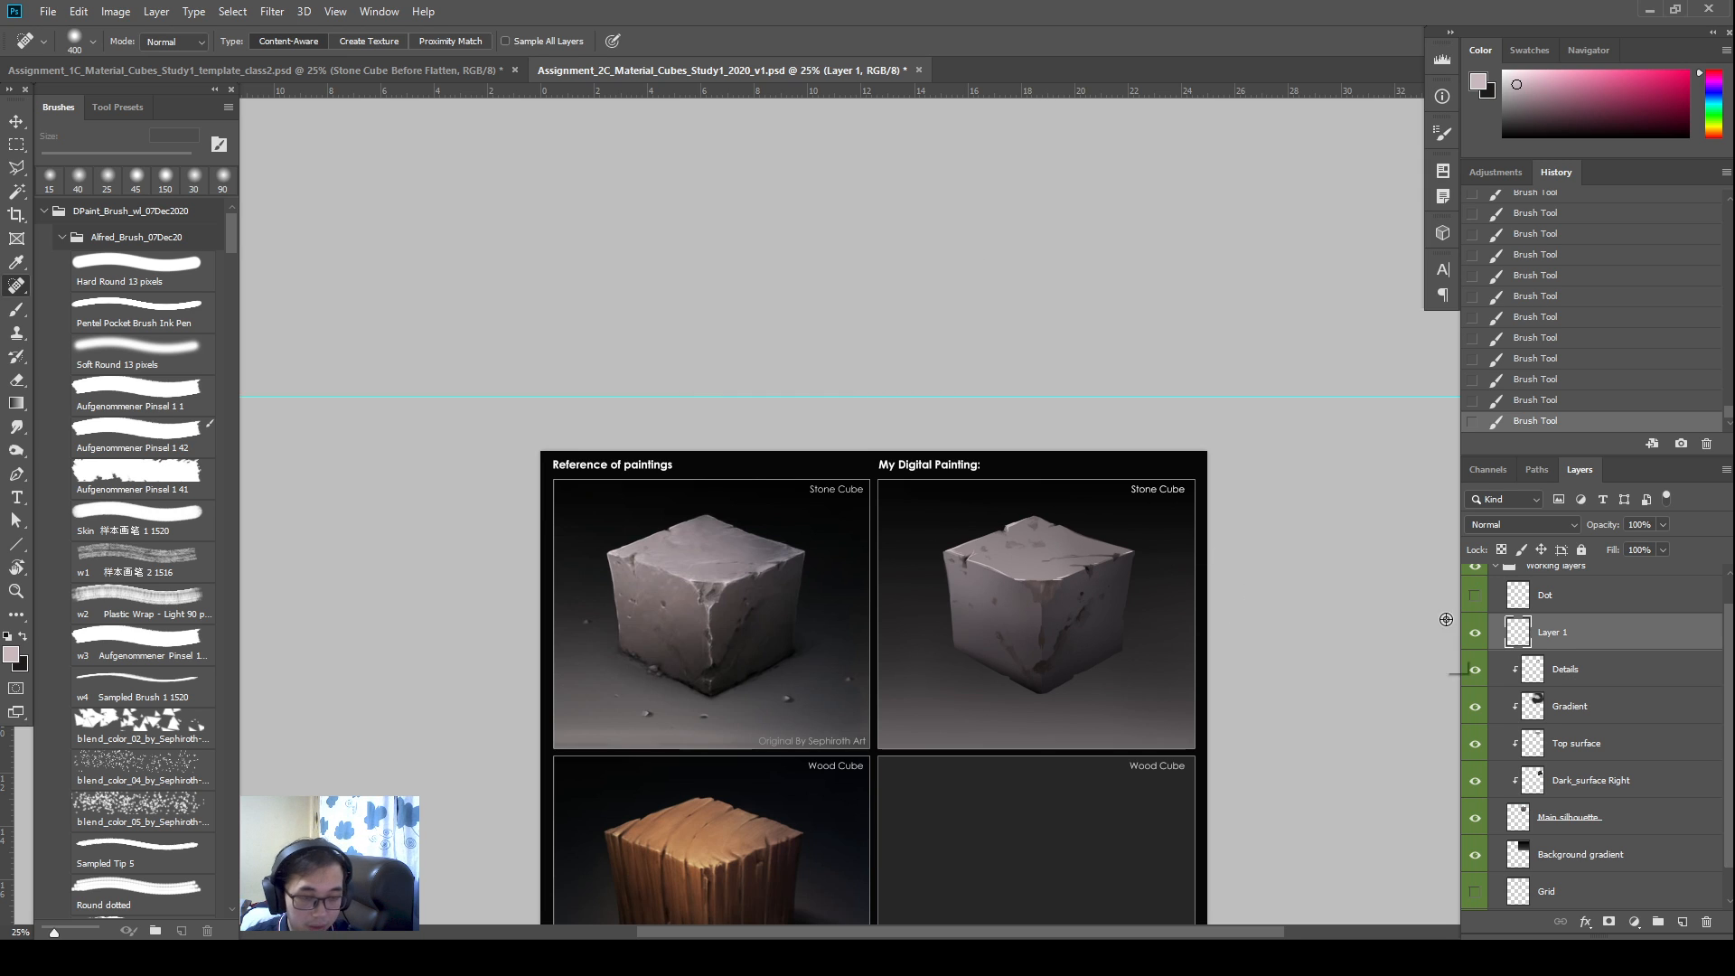
# Clip Layer 1 to the layers below and smudge the highlights along the top face's back edges with a brush up to 175 px
pyautogui.keyDown('alt'); pyautogui.click(1568, 643); pyautogui.keyUp('alt')
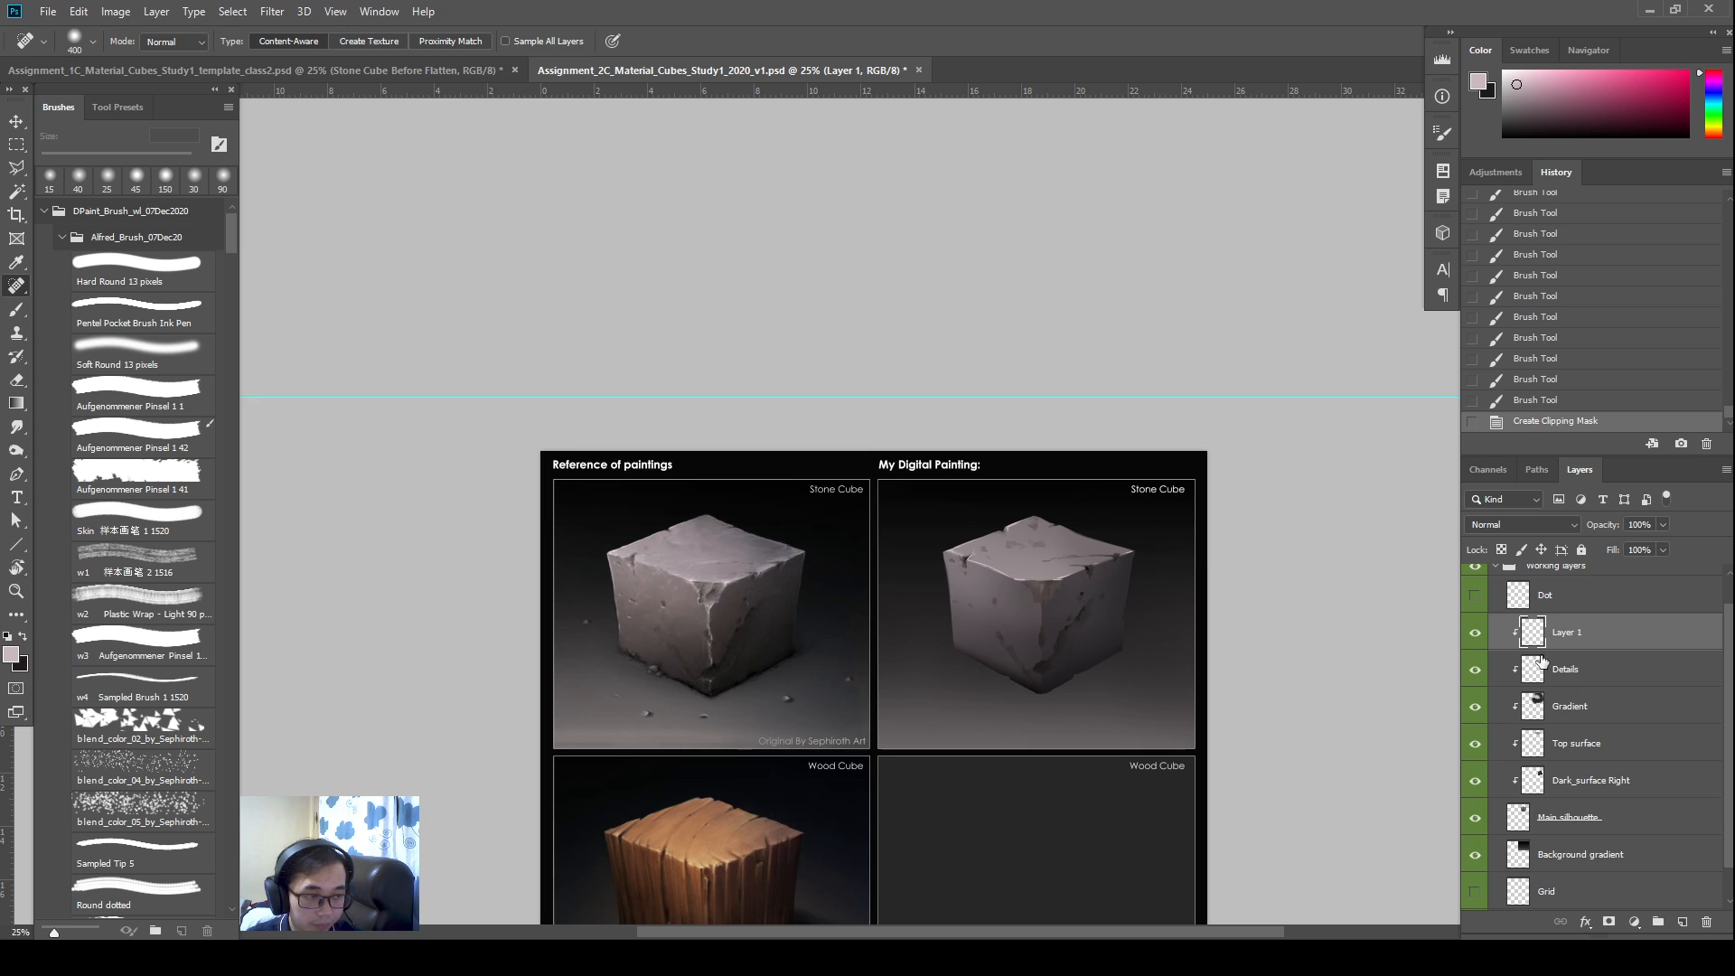
pyautogui.press('r')
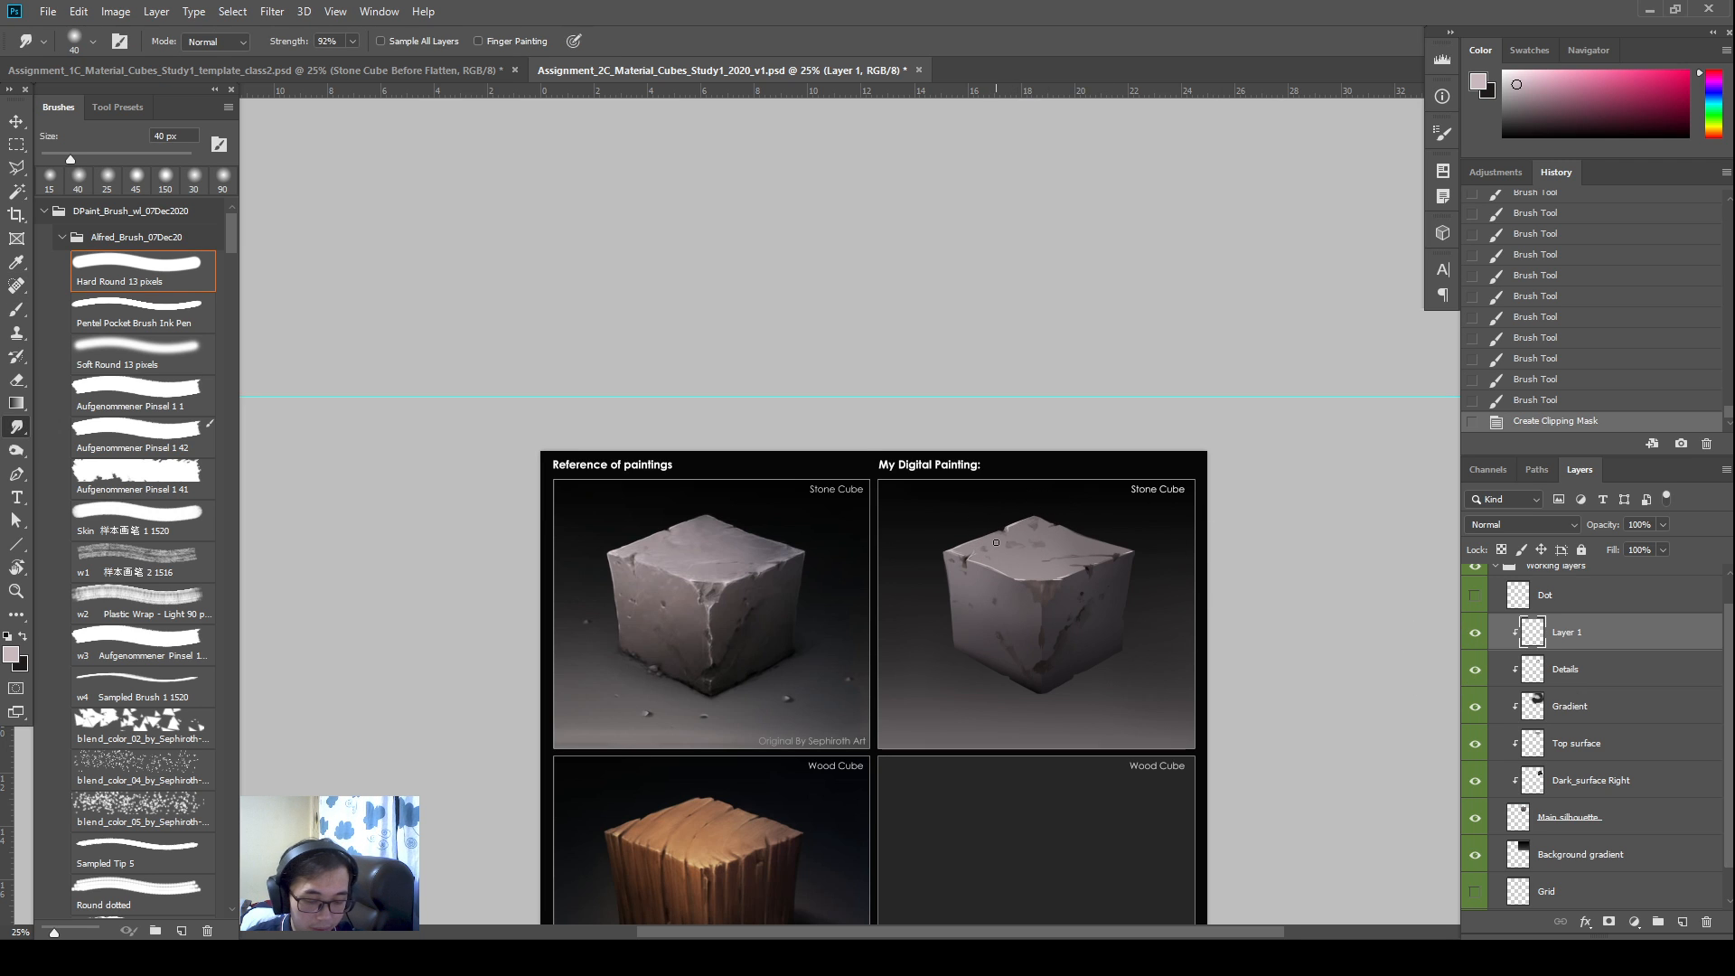
pyautogui.press(']')
pyautogui.press(']')
pyautogui.press(']')
pyautogui.press(']')
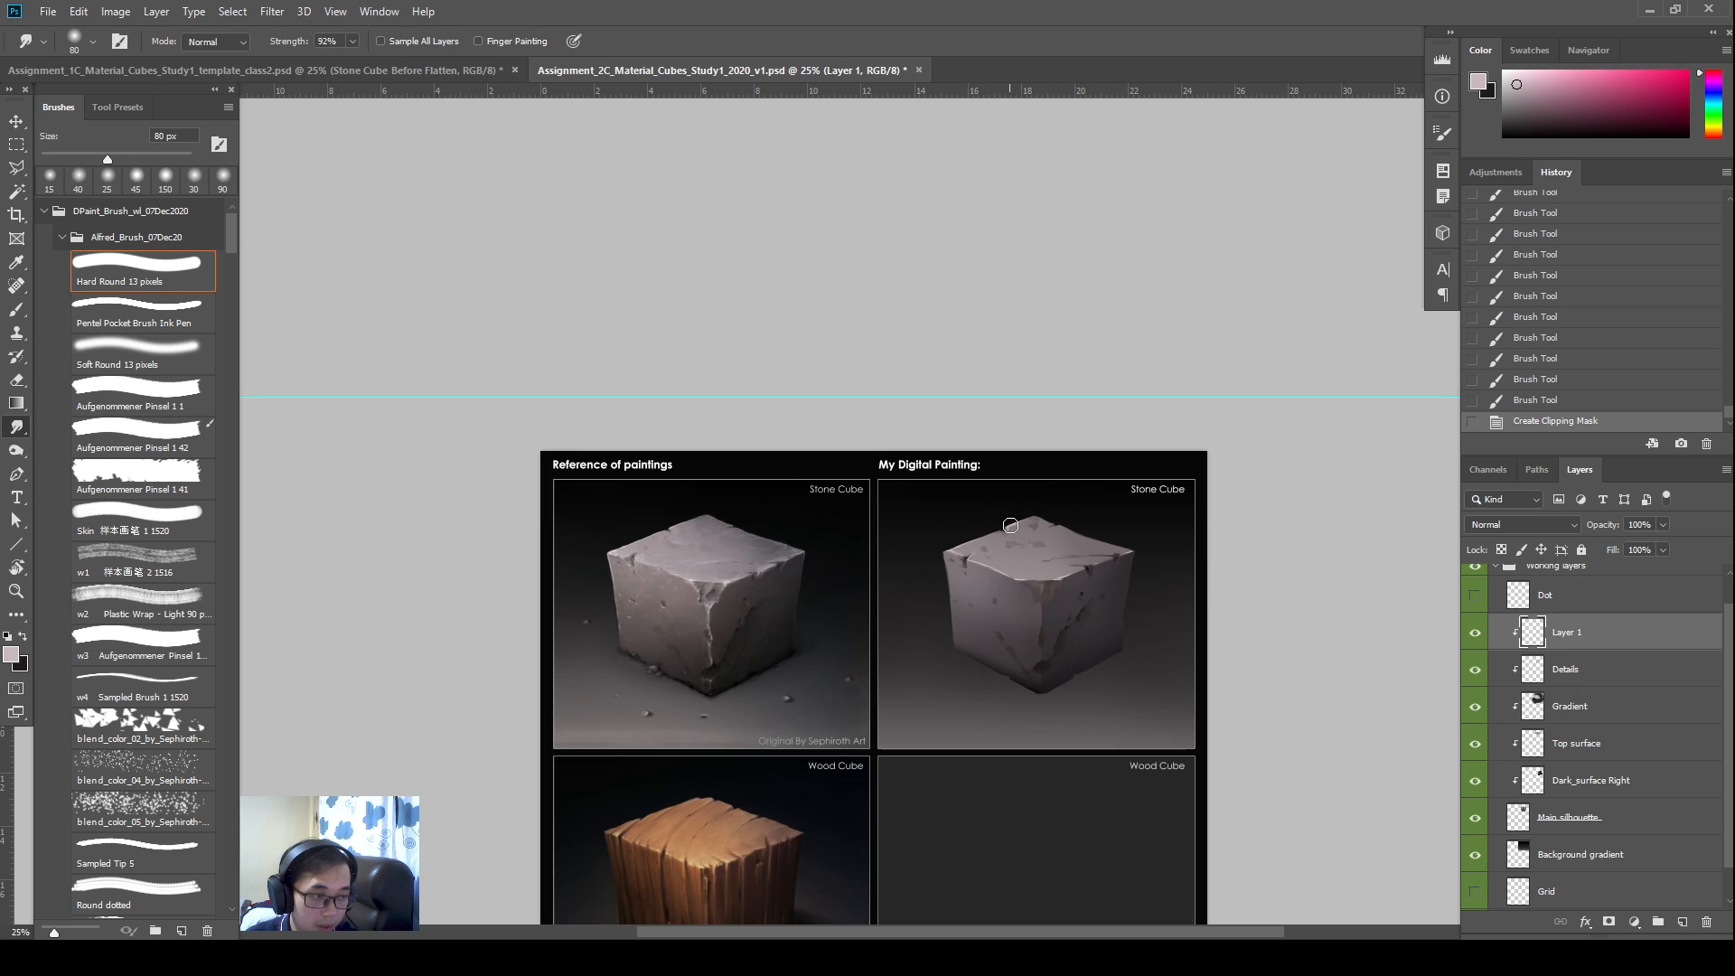
pyautogui.press(']')
pyautogui.press(']')
pyautogui.press(']')
pyautogui.press(']')
pyautogui.press(']')
pyautogui.moveTo(1007, 518)
pyautogui.mouseDown()
pyautogui.moveTo(1075, 515)
pyautogui.moveTo(1036, 515)
pyautogui.moveTo(1086, 524)
pyautogui.moveTo(1090, 544)
pyautogui.moveTo(1068, 544)
pyautogui.moveTo(1122, 551)
pyautogui.mouseUp()
pyautogui.hotkey('ctrl', 'z')
pyautogui.press('b')
pyautogui.press('r')
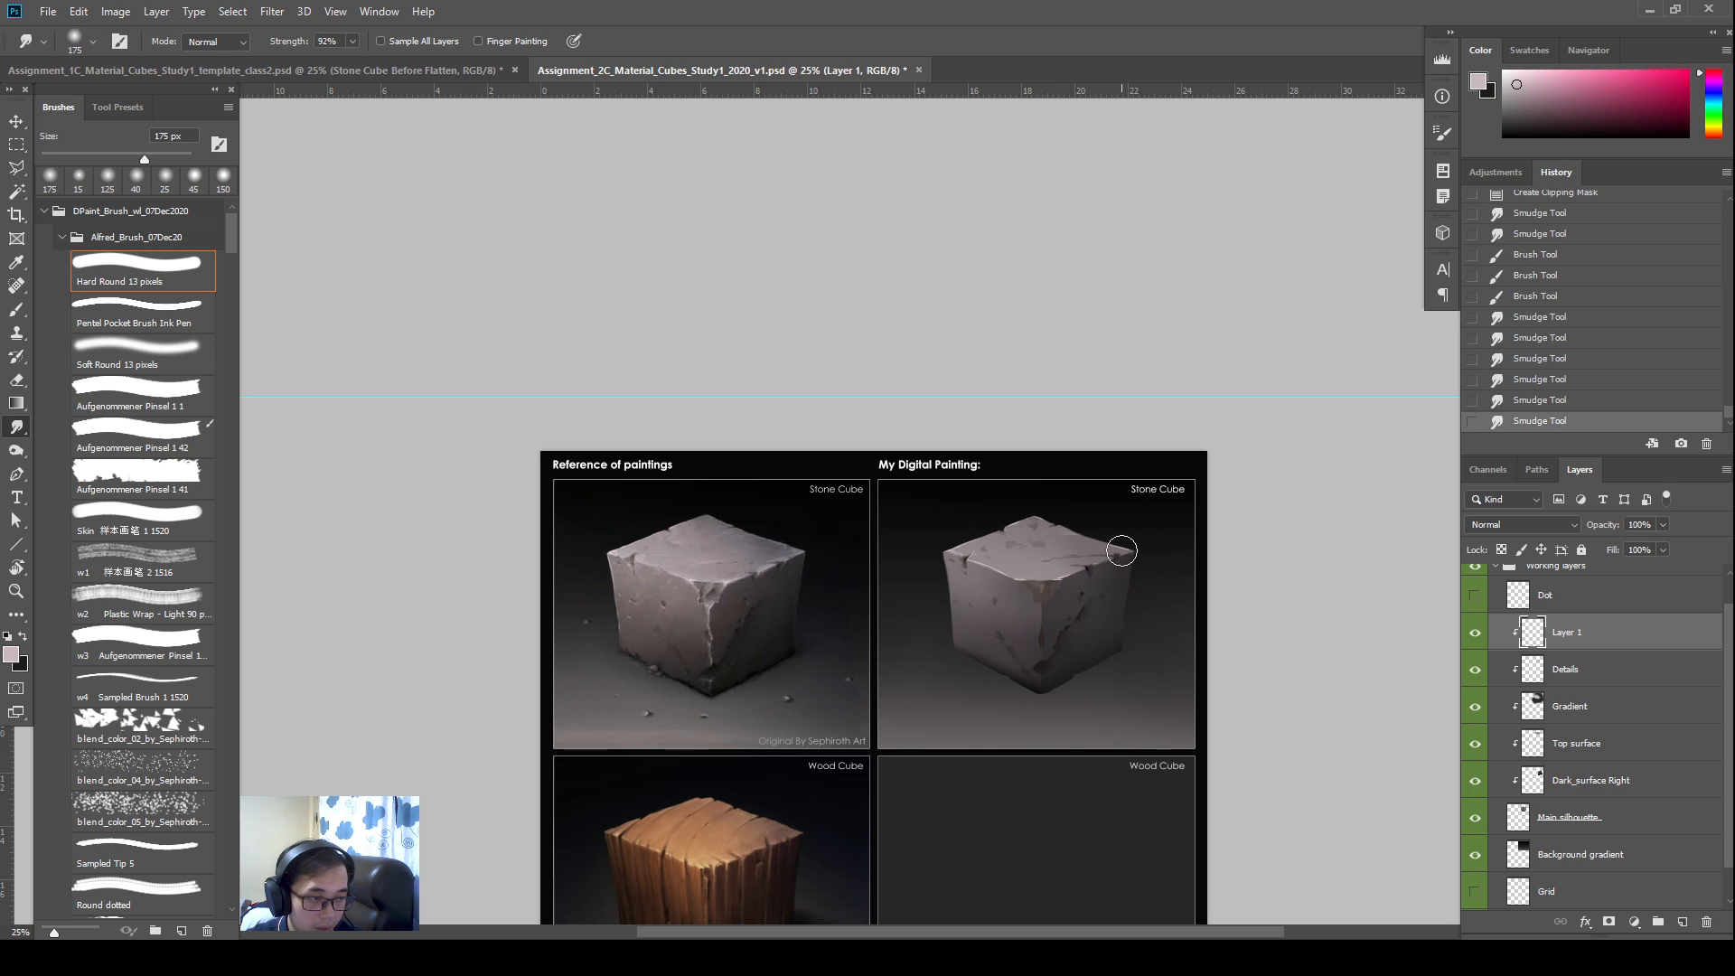
# Paint 15 px highlights down the cube's left vertical edge and along the left rim of the front corner chip
pyautogui.press('b')
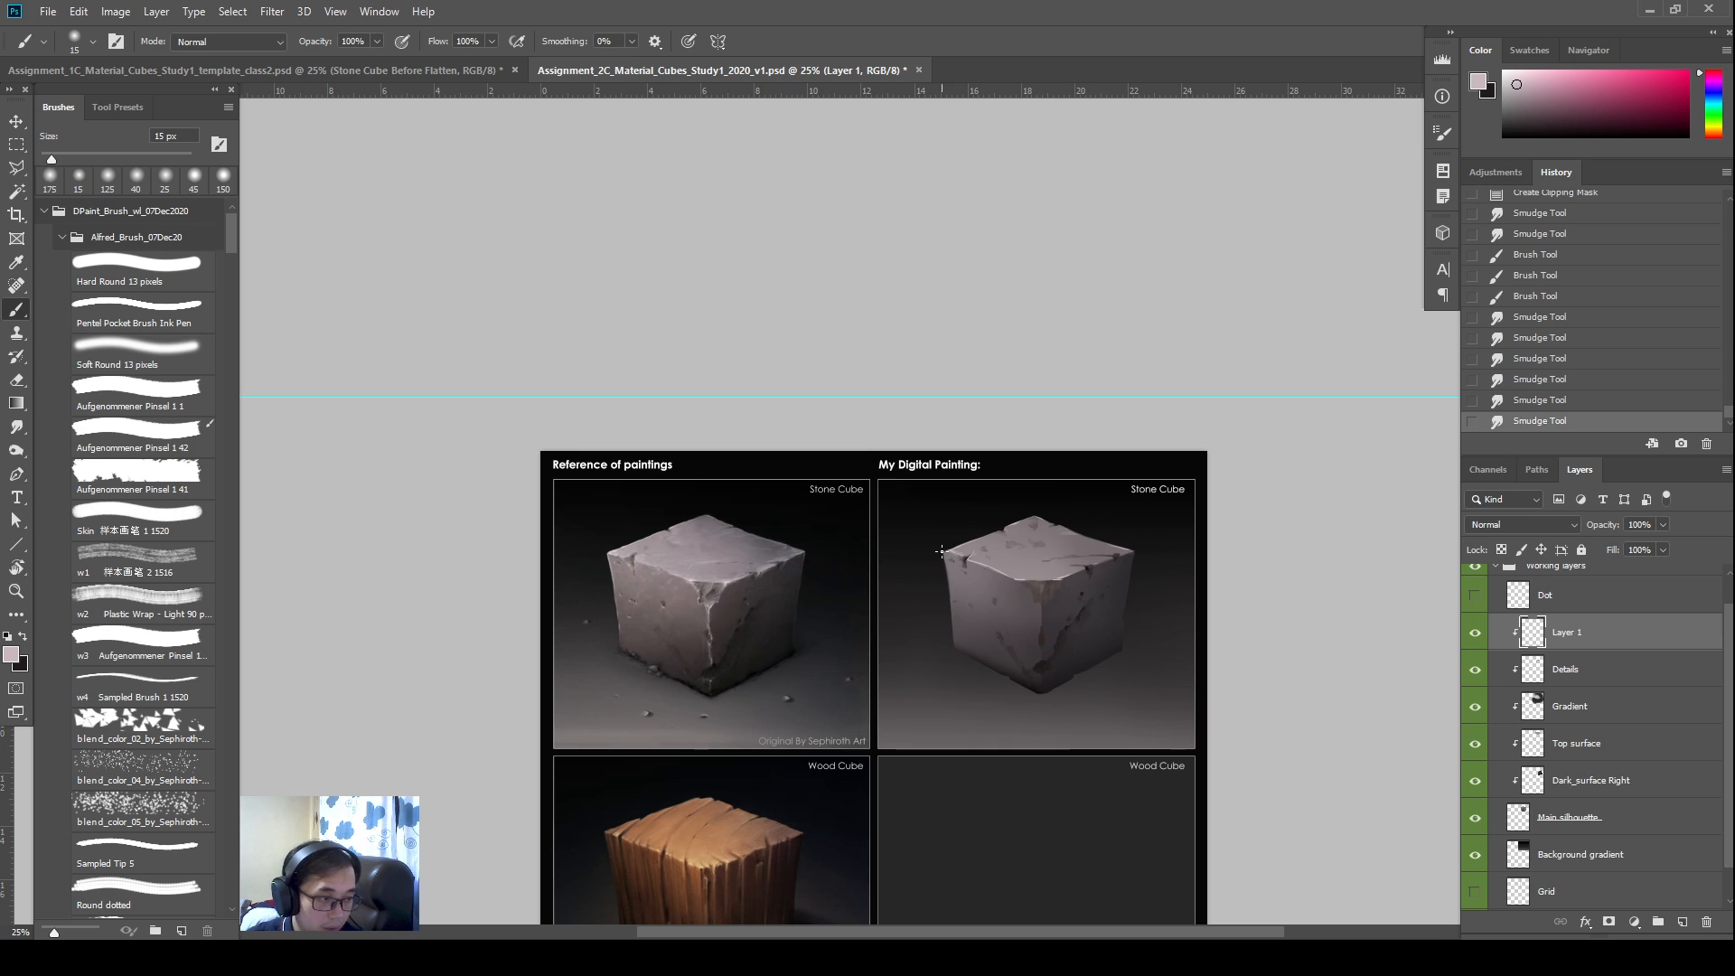
pyautogui.moveTo(943, 554); pyautogui.dragTo(954, 596)
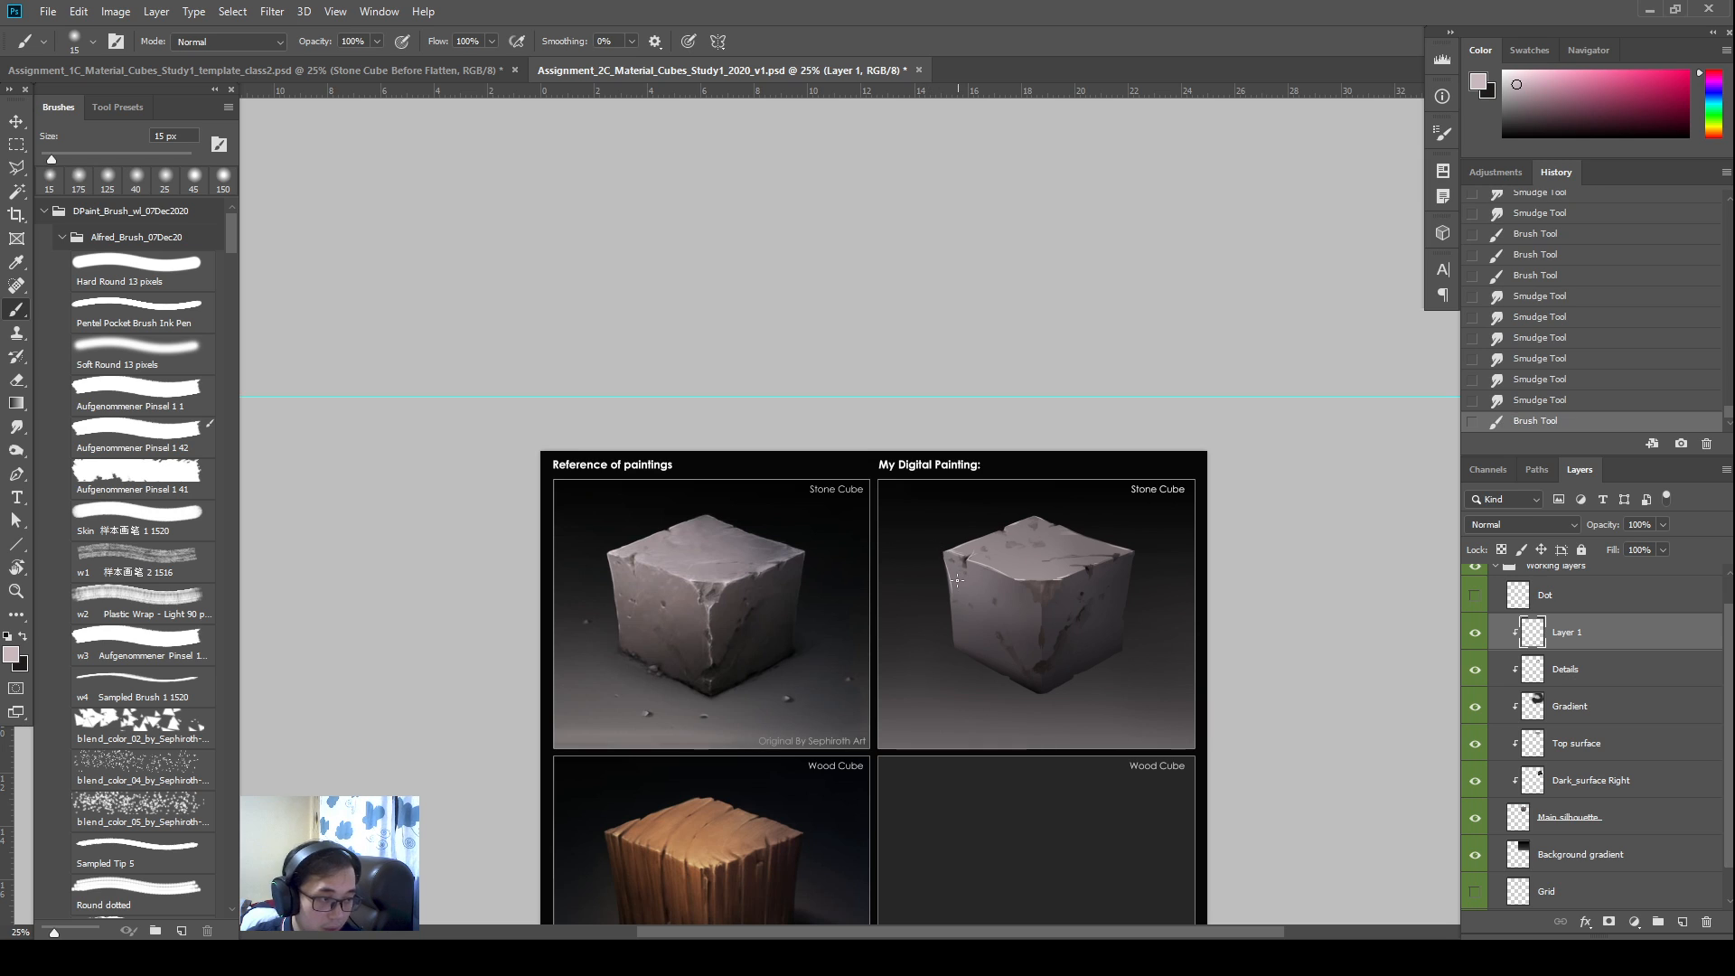
pyautogui.click(1029, 589)
pyautogui.moveTo(1029, 588); pyautogui.dragTo(1035, 599)
pyautogui.click(1033, 593)
pyautogui.moveTo(1036, 599); pyautogui.dragTo(1043, 605)
pyautogui.click(1041, 602)
pyautogui.click(1043, 605)
pyautogui.click(1044, 607)
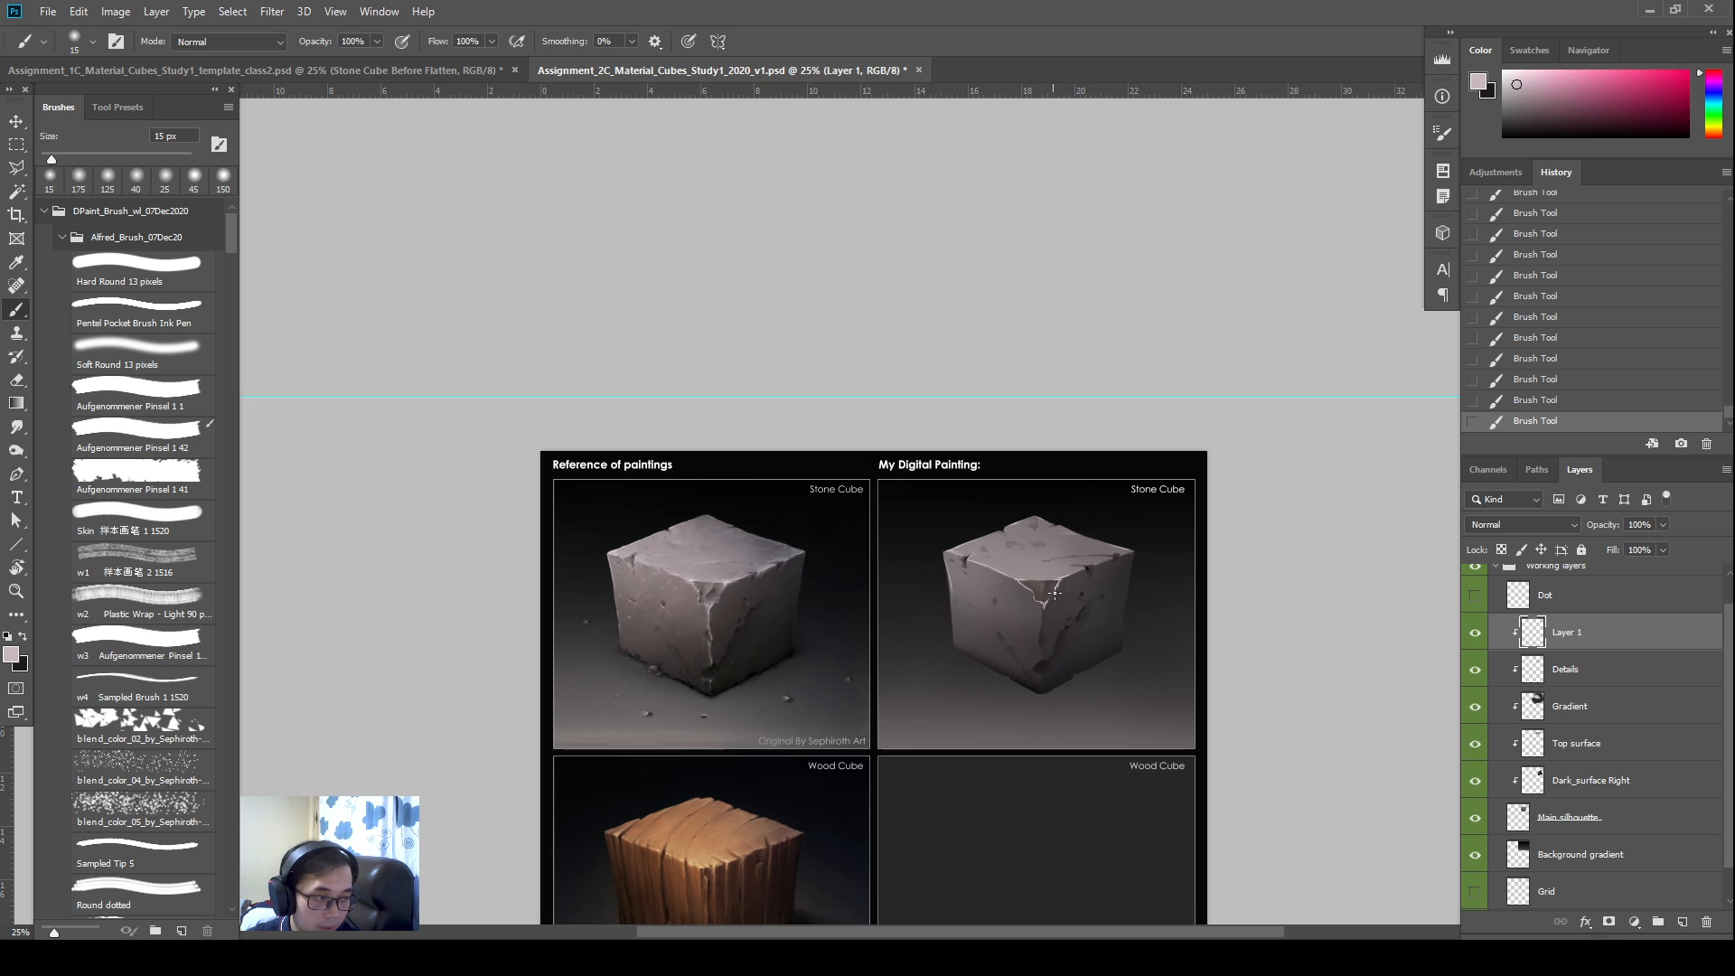
pyautogui.press('j')
pyautogui.click(1053, 599)
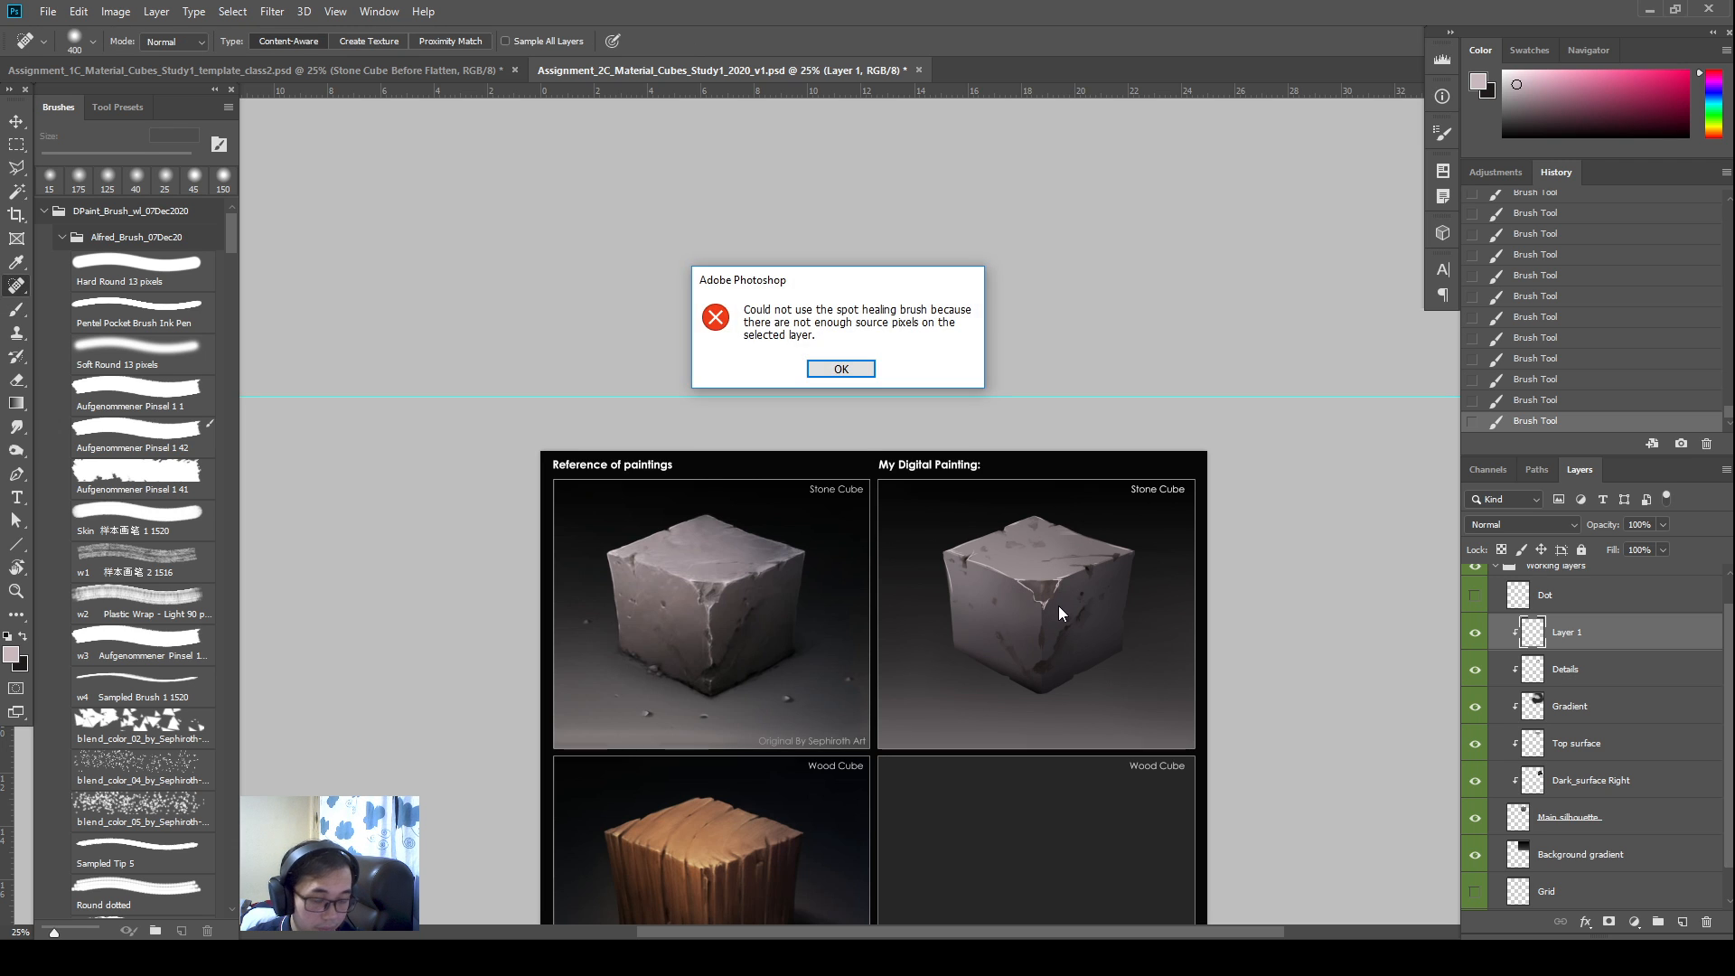
pyautogui.press('Return')
# Smudge the highlights around the front corner chip down toward the vertical edge
pyautogui.press('k')
pyautogui.moveTo(1051, 600); pyautogui.dragTo(1054, 597)
pyautogui.moveTo(1067, 586); pyautogui.dragTo(1042, 625)
# Paint 15 px highlights down the cube's front vertical edge from below the chip to the bottom crack
pyautogui.press('b')
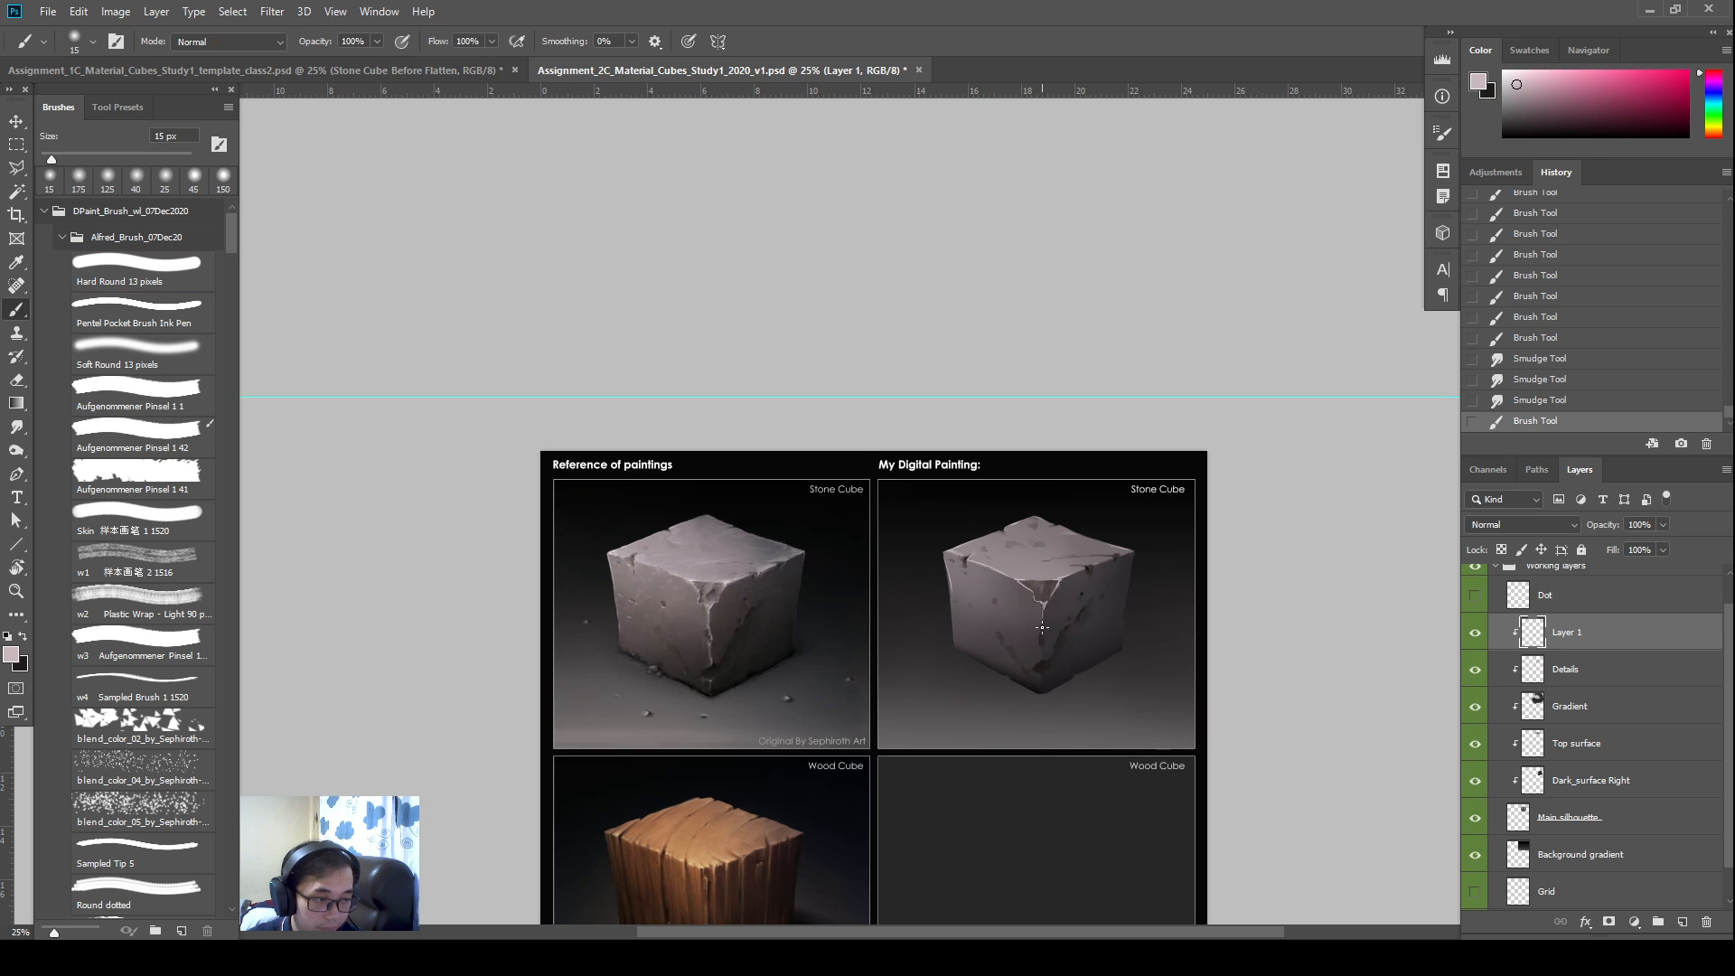
pyautogui.click(1042, 627)
pyautogui.click(1044, 627)
pyautogui.click(1046, 628)
pyautogui.click(1044, 627)
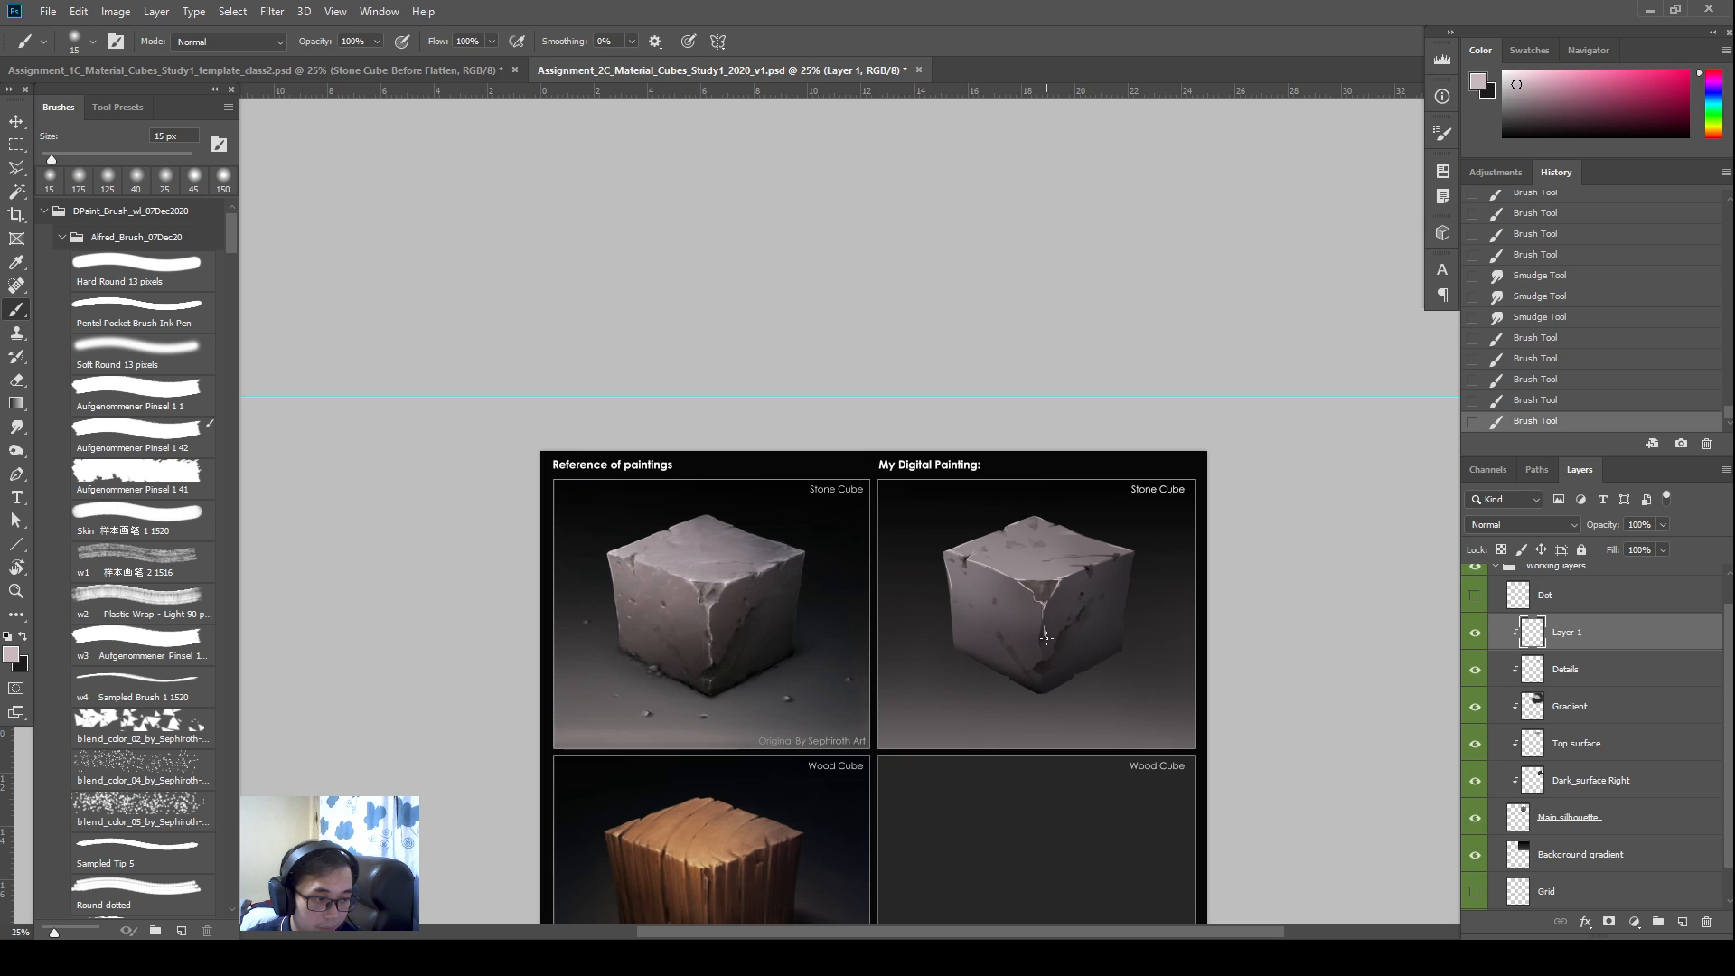
pyautogui.click(1044, 649)
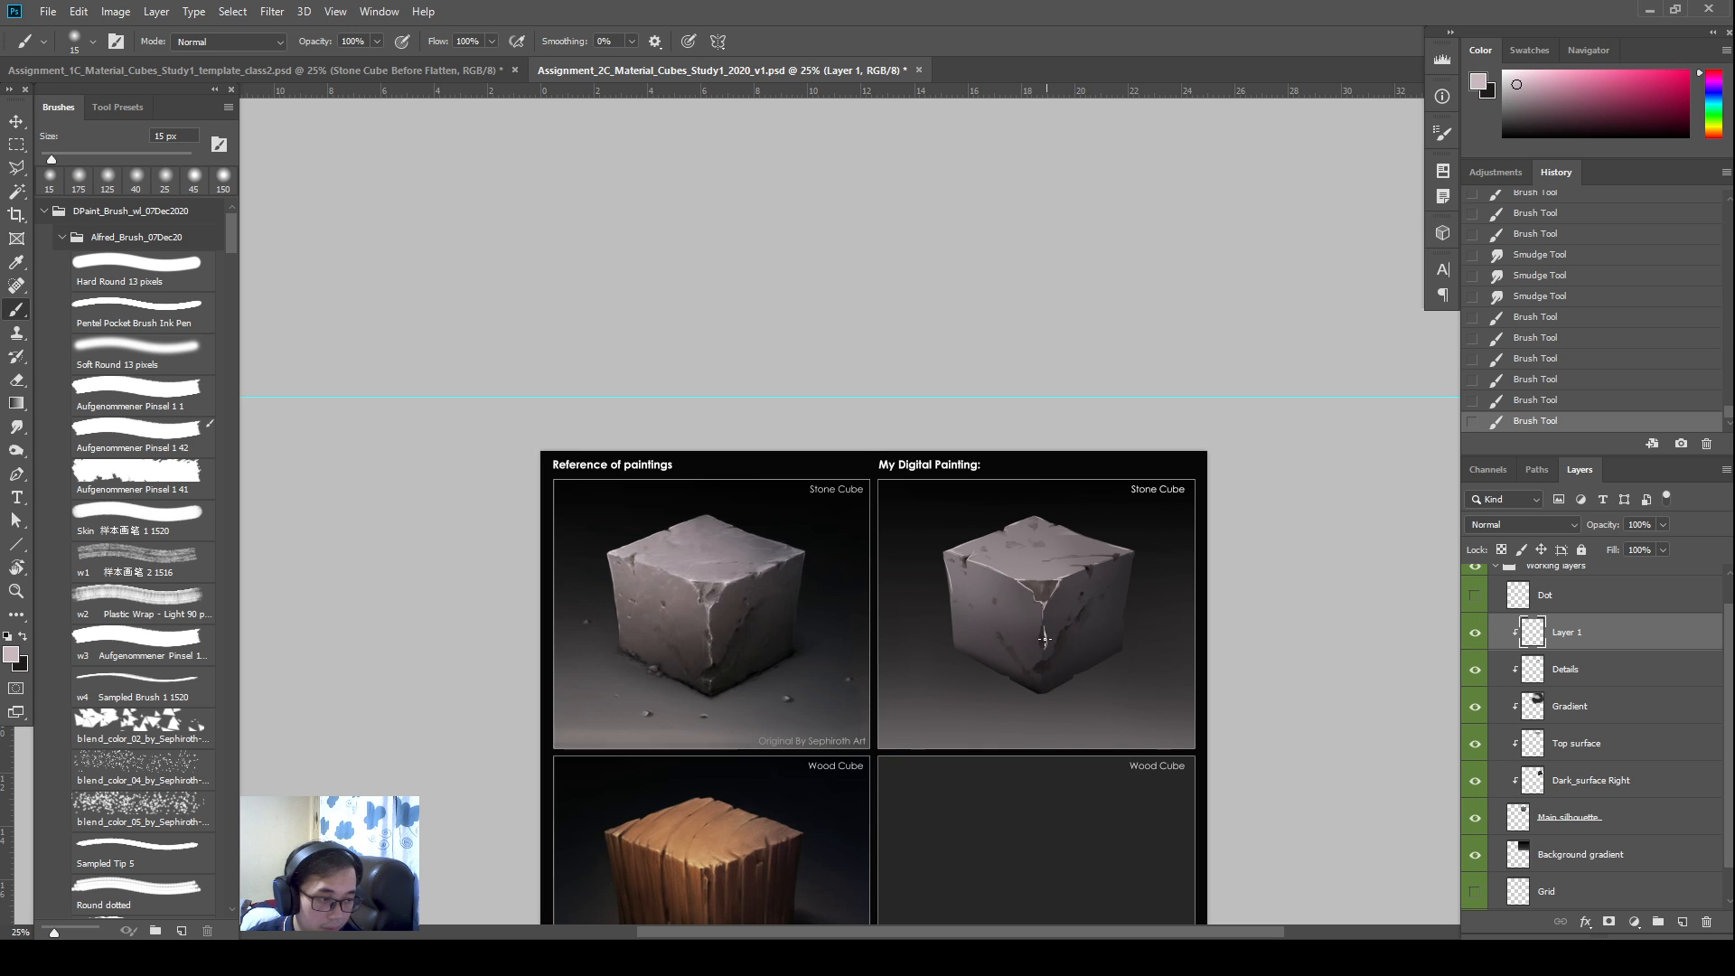
pyautogui.hotkey('ctrl', 'z')
pyautogui.moveTo(1045, 635); pyautogui.dragTo(1045, 643)
pyautogui.moveTo(1044, 635); pyautogui.dragTo(1044, 645)
pyautogui.moveTo(1044, 637); pyautogui.dragTo(1045, 648)
pyautogui.moveTo(1044, 640); pyautogui.dragTo(1043, 678)
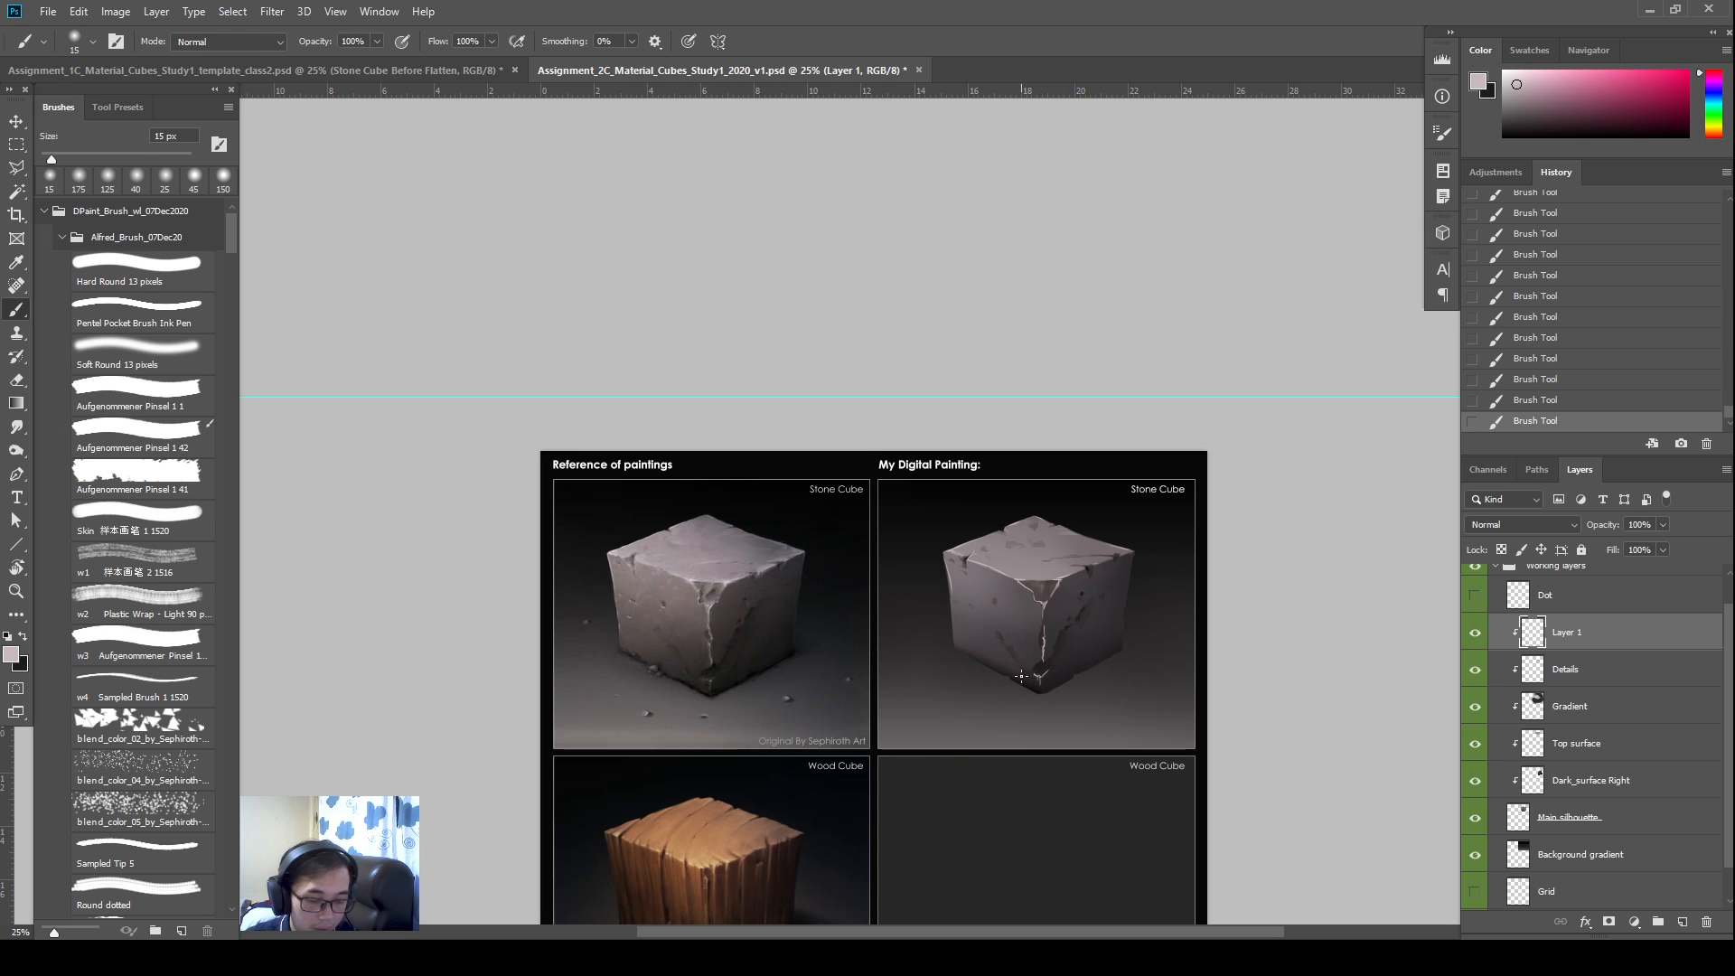
# Smudge the highlights around the chip at the bottom of the front vertical edge
pyautogui.press('r')
pyautogui.moveTo(1035, 676); pyautogui.dragTo(1028, 652)
pyautogui.moveTo(1030, 660)
pyautogui.mouseDown()
pyautogui.moveTo(1059, 628)
pyautogui.moveTo(1044, 689)
pyautogui.mouseUp()
# Enlarge the eraser to 90 px and soften the highlights from the bottom chip across the left face to its upper edge
pyautogui.press('e')
pyautogui.press(']')
pyautogui.press(']')
pyautogui.press(']')
pyautogui.moveTo(1040, 673); pyautogui.dragTo(1030, 653)
pyautogui.moveTo(1021, 635); pyautogui.dragTo(995, 581)
pyautogui.moveTo(995, 584); pyautogui.dragTo(994, 575)
pyautogui.moveTo(994, 576)
pyautogui.mouseDown()
pyautogui.moveTo(983, 562)
pyautogui.moveTo(954, 607)
pyautogui.mouseUp()
# Smudge the highlights on the left vertical edge and left face, and add a small highlight on the front-left top edge
pyautogui.press('r')
pyautogui.moveTo(955, 584)
pyautogui.mouseDown()
pyautogui.moveTo(948, 644)
pyautogui.moveTo(951, 601)
pyautogui.mouseUp()
pyautogui.moveTo(952, 623)
pyautogui.mouseDown()
pyautogui.moveTo(949, 596)
pyautogui.moveTo(954, 651)
pyautogui.moveTo(958, 622)
pyautogui.moveTo(1026, 590)
pyautogui.mouseUp()
pyautogui.press('b')
pyautogui.moveTo(1003, 571); pyautogui.dragTo(1008, 575)
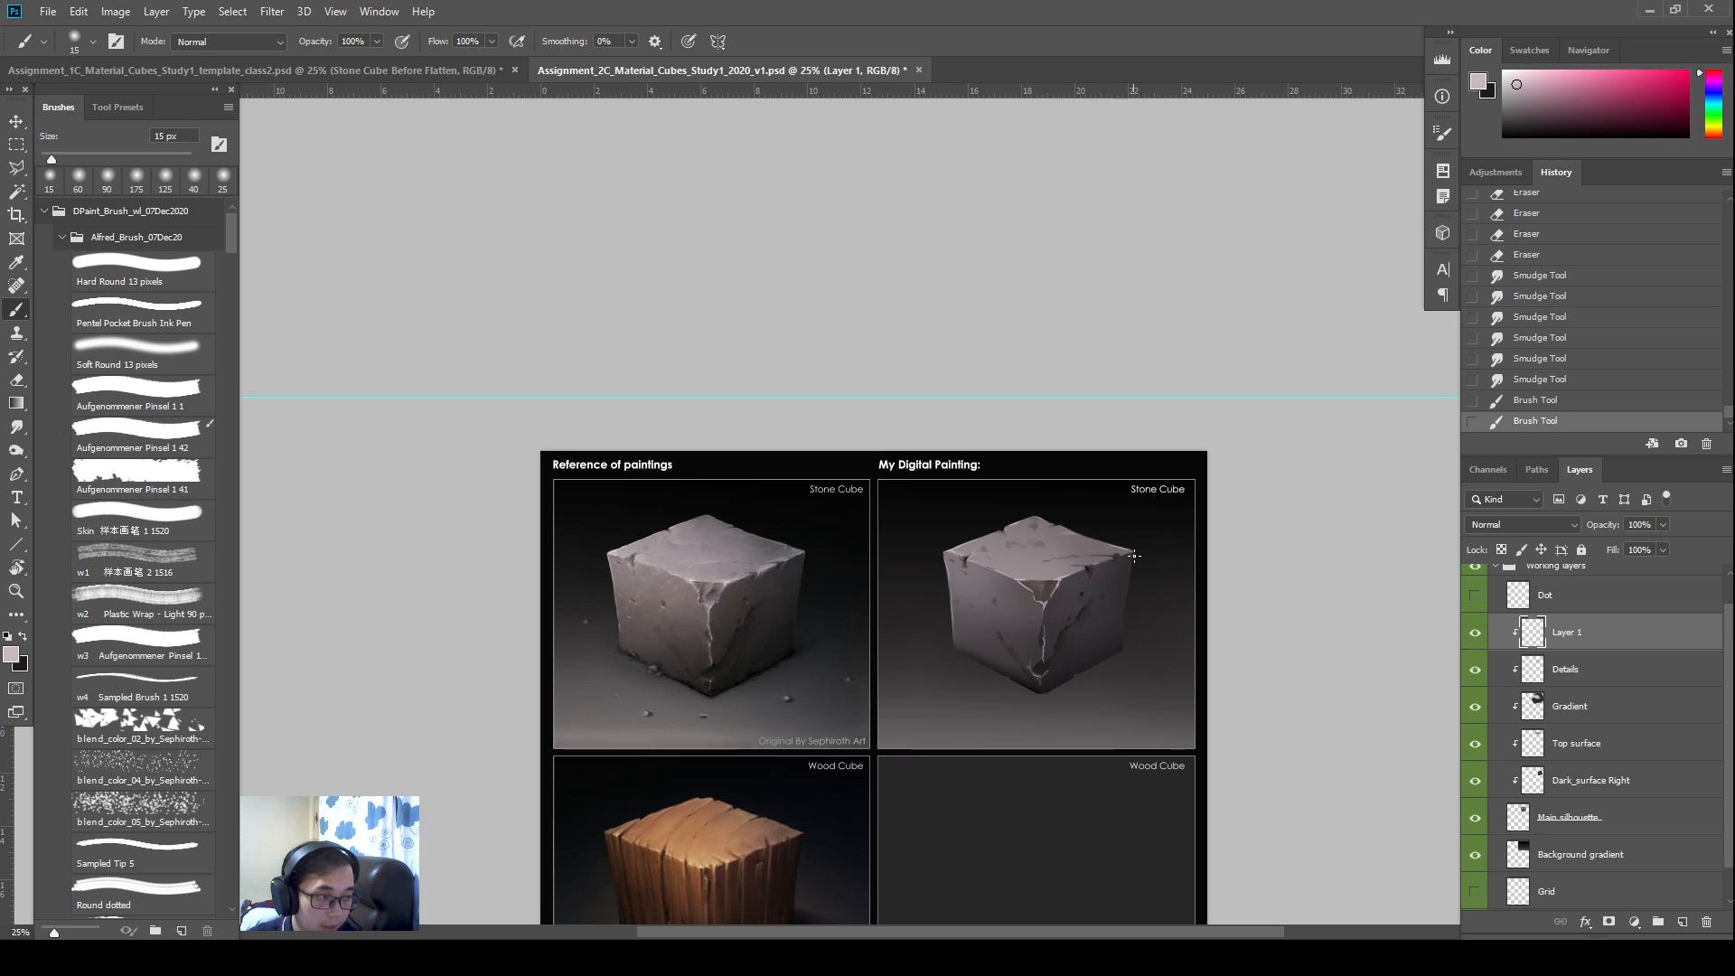
# Paint 15 px highlights inward from the top face's right corner along the front-right edge and smudge their ends at 60 px
pyautogui.moveTo(1130, 553)
pyautogui.mouseDown()
pyautogui.moveTo(1120, 629)
pyautogui.moveTo(1111, 558)
pyautogui.mouseUp()
pyautogui.hotkey('ctrl', 'z')
pyautogui.press('r')
pyautogui.press('b')
pyautogui.moveTo(1107, 559); pyautogui.dragTo(1121, 555)
pyautogui.moveTo(1115, 556)
pyautogui.mouseDown()
pyautogui.moveTo(1060, 574)
pyautogui.moveTo(1129, 550)
pyautogui.moveTo(1039, 555)
pyautogui.moveTo(1082, 565)
pyautogui.mouseUp()
pyautogui.press('r')
pyautogui.moveTo(1090, 563); pyautogui.dragTo(1080, 565)
pyautogui.moveTo(1089, 563); pyautogui.dragTo(1077, 565)
pyautogui.moveTo(1080, 565); pyautogui.dragTo(1076, 564)
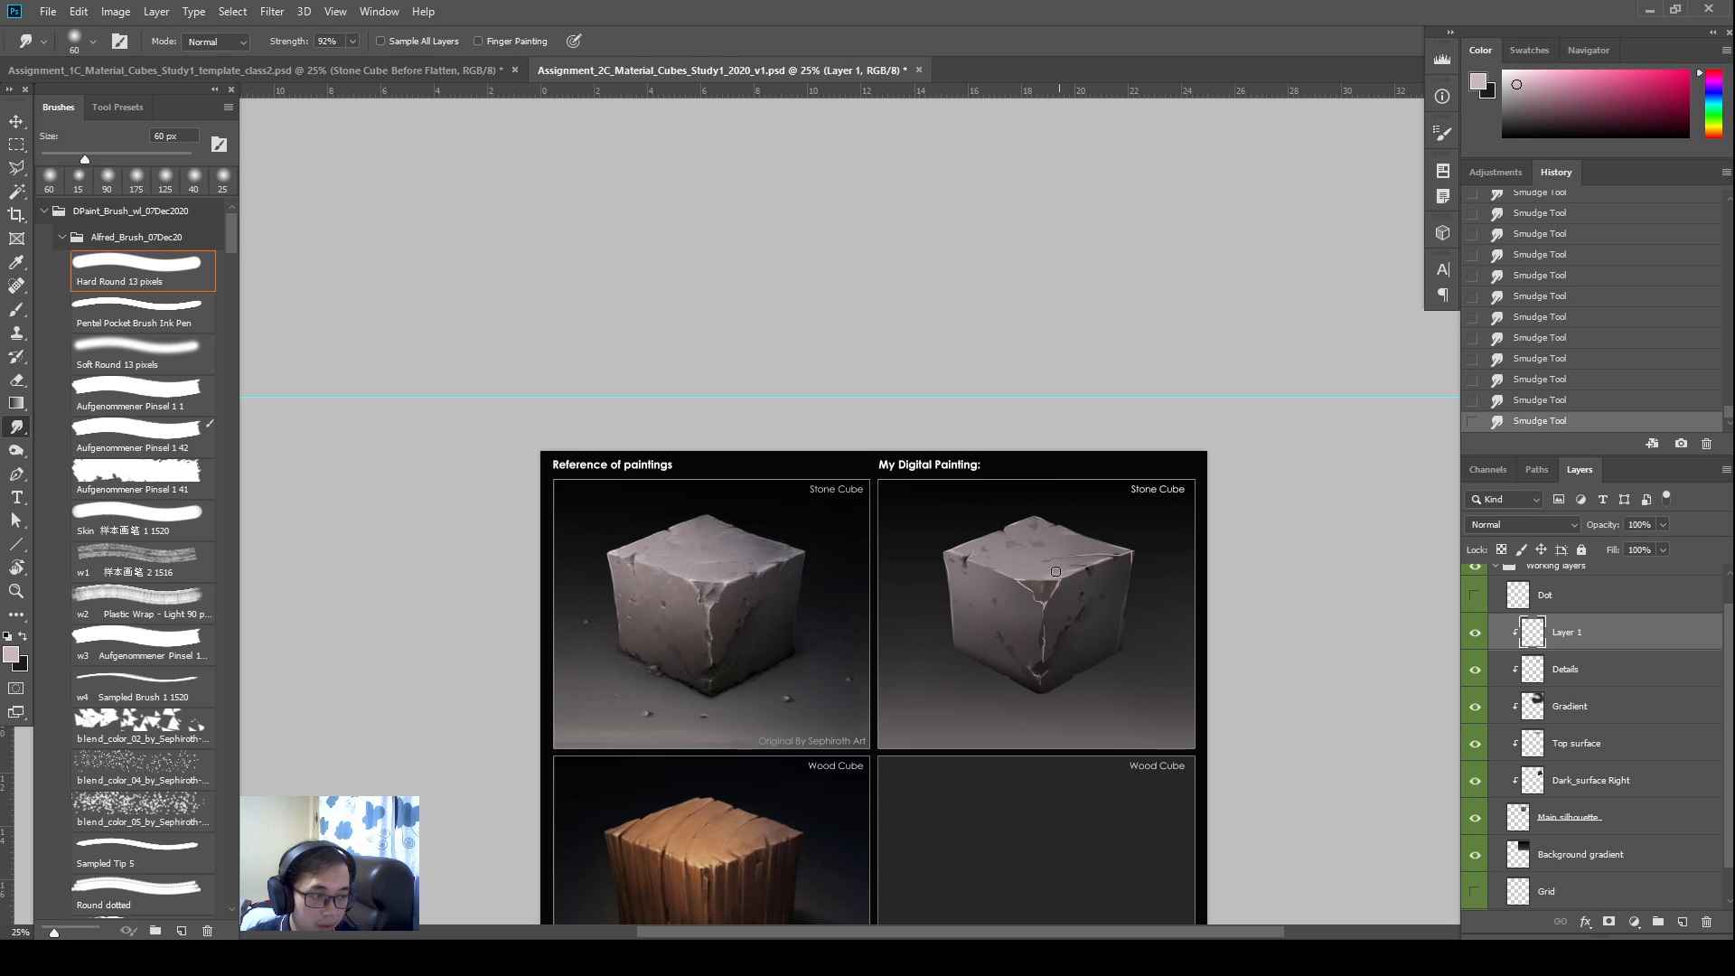
# Paint highlight strokes on the top face's front-right edge next to the front corner chip
pyautogui.press('b')
pyautogui.moveTo(1045, 580); pyautogui.dragTo(1061, 577)
pyautogui.moveTo(1053, 579); pyautogui.dragTo(1072, 574)
pyautogui.moveTo(1064, 576); pyautogui.dragTo(1077, 572)
pyautogui.moveTo(1069, 575)
pyautogui.mouseDown()
pyautogui.moveTo(1035, 573)
pyautogui.moveTo(1053, 585)
pyautogui.mouseUp()
# Erase excess highlight inside and around the front corner chip
pyautogui.press('e')
pyautogui.moveTo(1056, 589); pyautogui.dragTo(1051, 594)
pyautogui.moveTo(1055, 593); pyautogui.dragTo(1055, 606)
pyautogui.moveTo(1059, 604); pyautogui.dragTo(1039, 603)
# Paint fine highlights at the front corner chip's lower tip and smudge them down the vertical edge at 60 px
pyautogui.press('b')
pyautogui.moveTo(1036, 600); pyautogui.dragTo(1042, 609)
pyautogui.moveTo(1039, 602); pyautogui.dragTo(1042, 605)
pyautogui.moveTo(1046, 601); pyautogui.dragTo(1044, 610)
pyautogui.press('r')
pyautogui.moveTo(1045, 602); pyautogui.dragTo(1043, 613)
pyautogui.moveTo(1044, 605); pyautogui.dragTo(1043, 614)
pyautogui.moveTo(1044, 609); pyautogui.dragTo(1042, 618)
pyautogui.moveTo(1045, 606); pyautogui.dragTo(1048, 613)
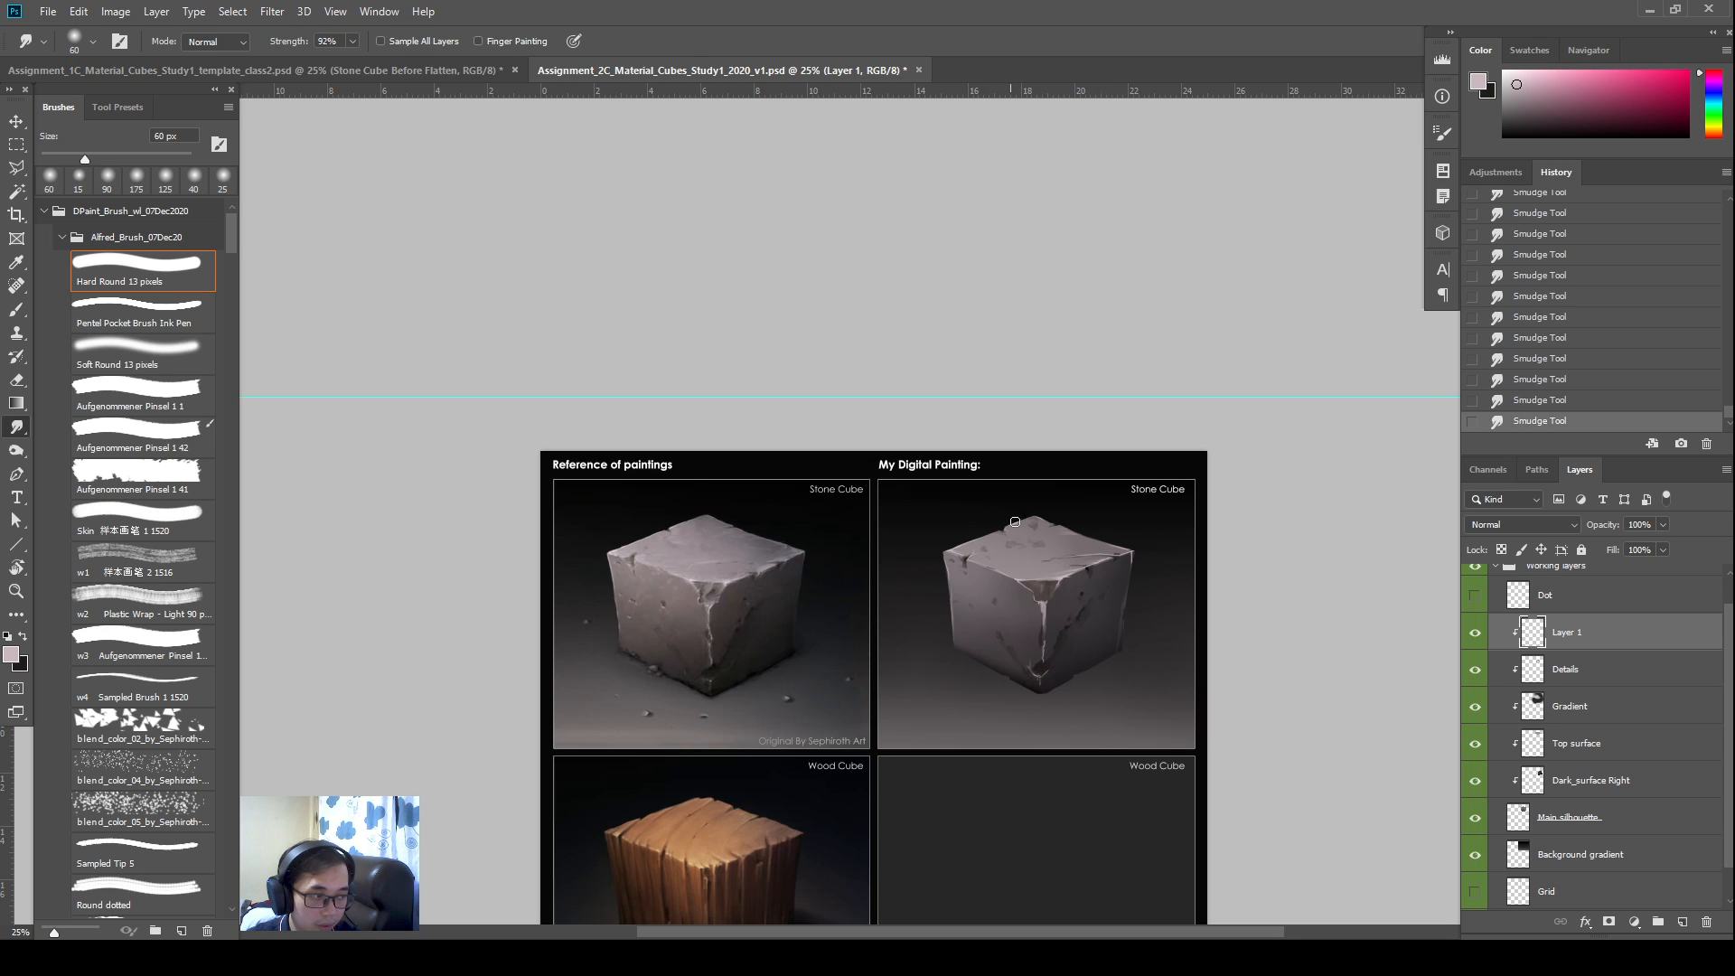
# Dab 15 px highlights on the top face beside the front-left edge, near the chipped left corner
pyautogui.press('b')
pyautogui.click(970, 560)
pyautogui.click(970, 561)
pyautogui.click(970, 560)
pyautogui.click(972, 559)
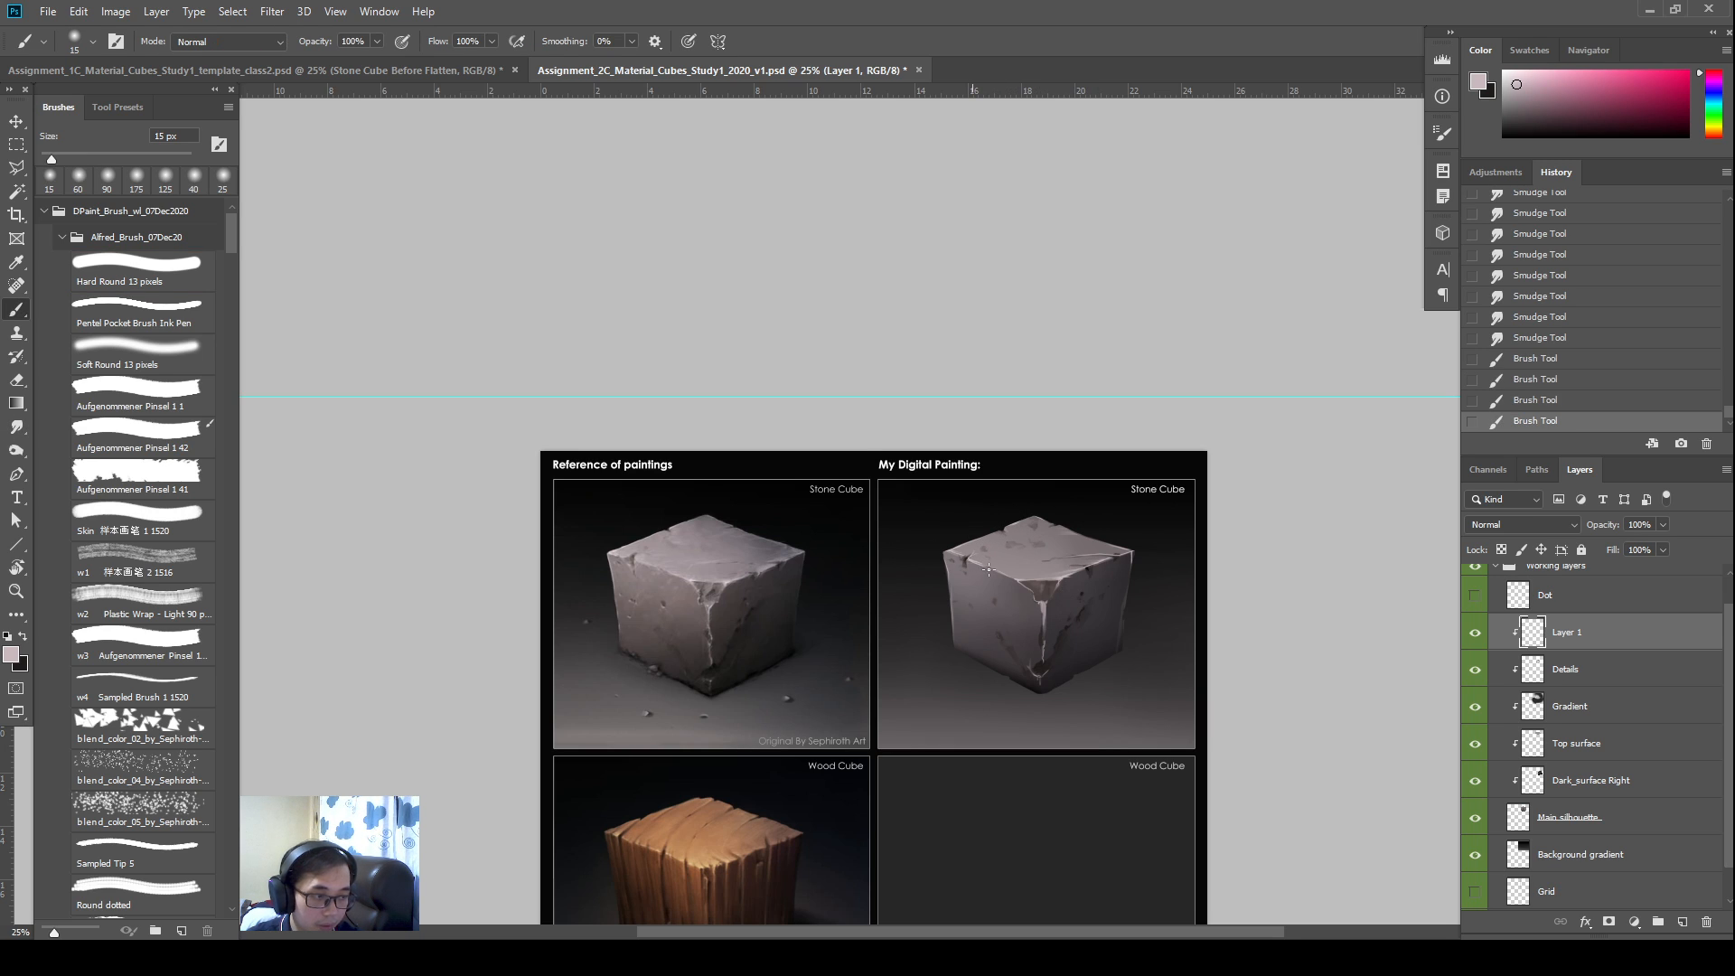
pyautogui.click(976, 559)
pyautogui.click(981, 556)
pyautogui.click(987, 555)
pyautogui.click(991, 554)
pyautogui.press('r')
pyautogui.press('j')
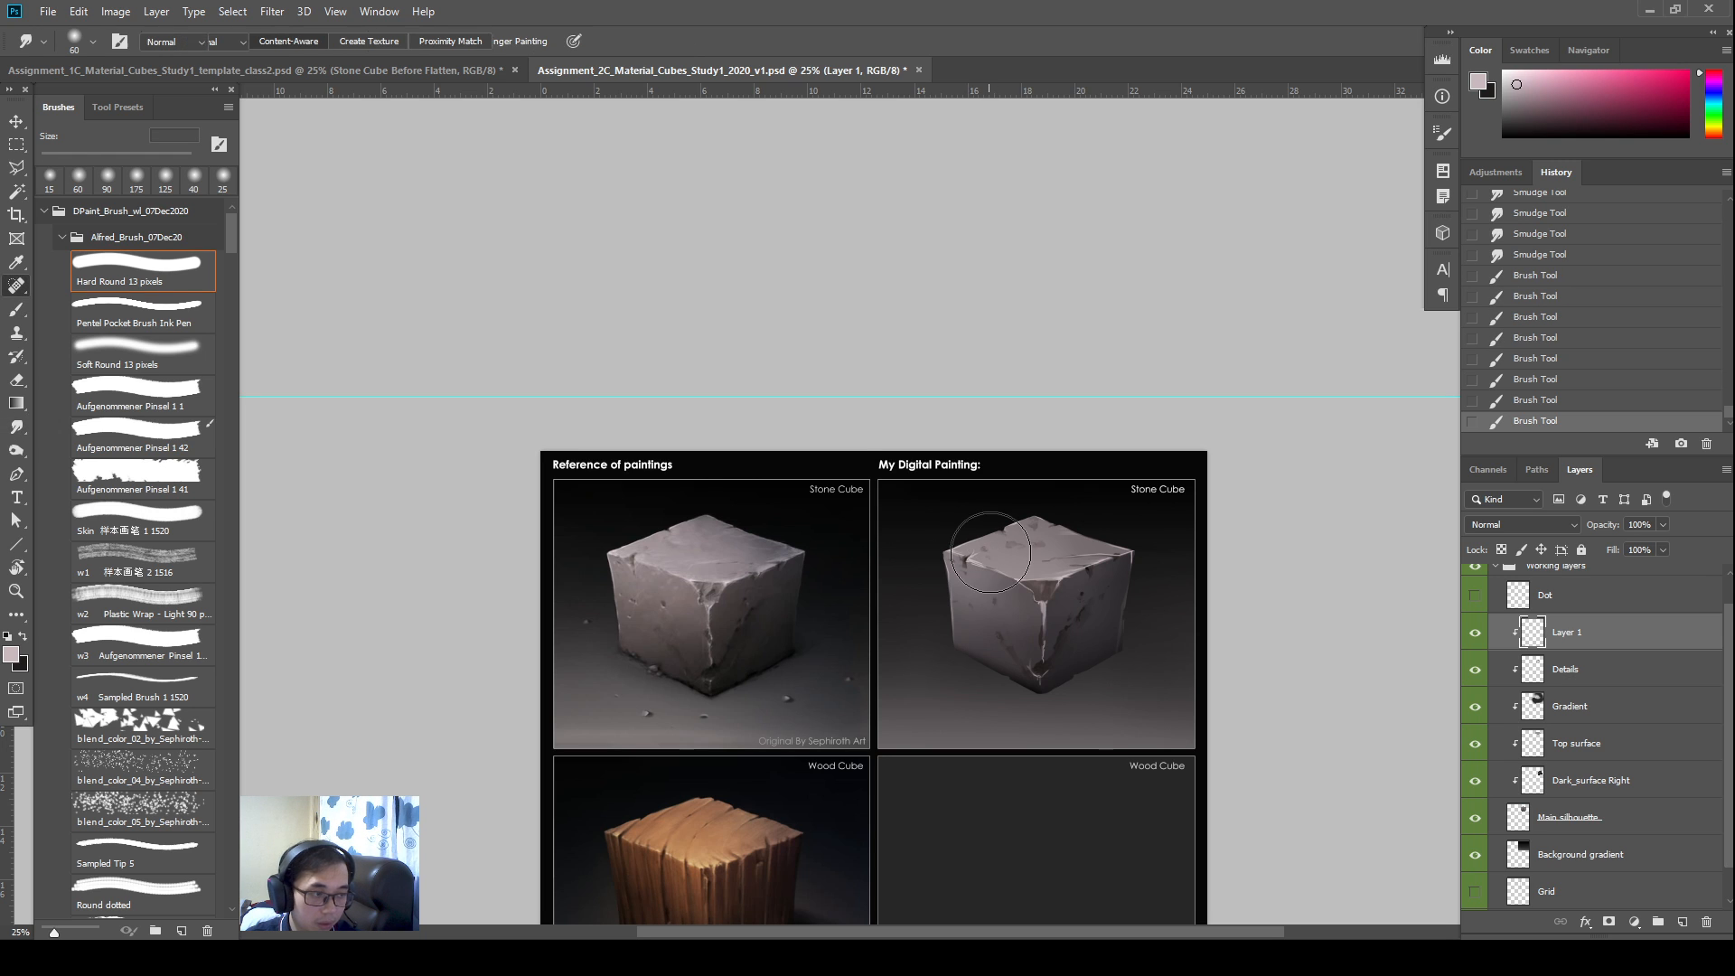
pyautogui.click(984, 553)
pyautogui.press('Return')
# Smudge the new highlights near the top face's front-left edge with a 60 px brush
pyautogui.press('r')
pyautogui.click(980, 559)
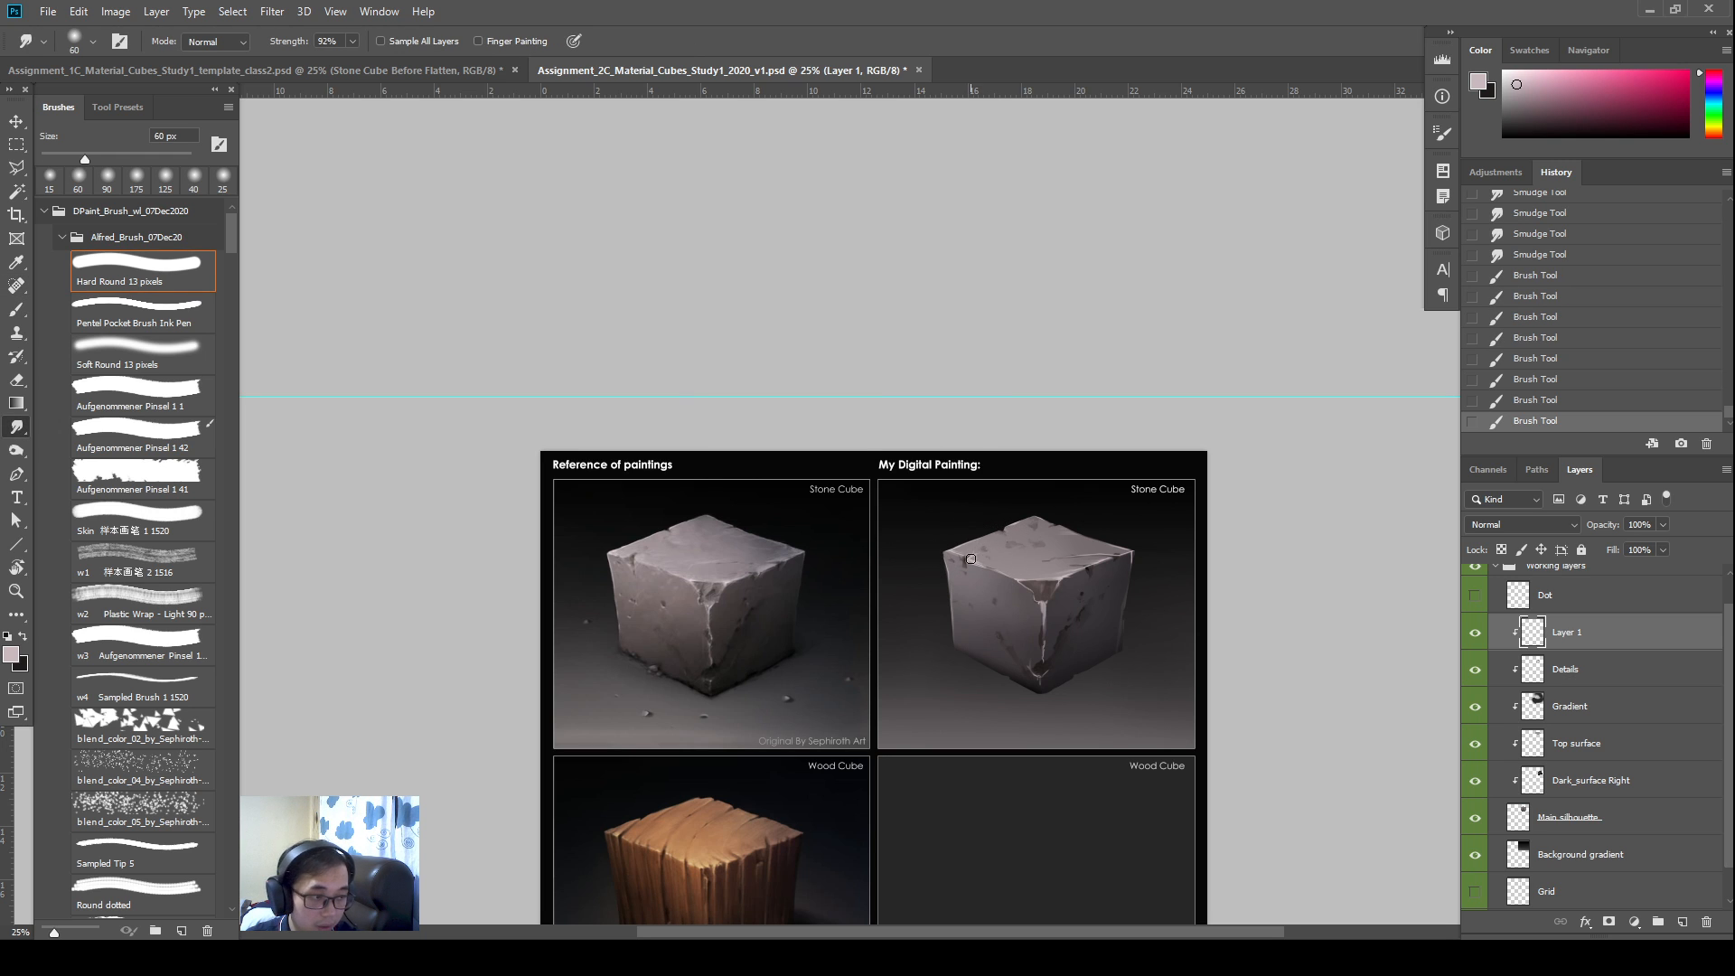
pyautogui.click(979, 557)
pyautogui.click(978, 555)
pyautogui.click(978, 554)
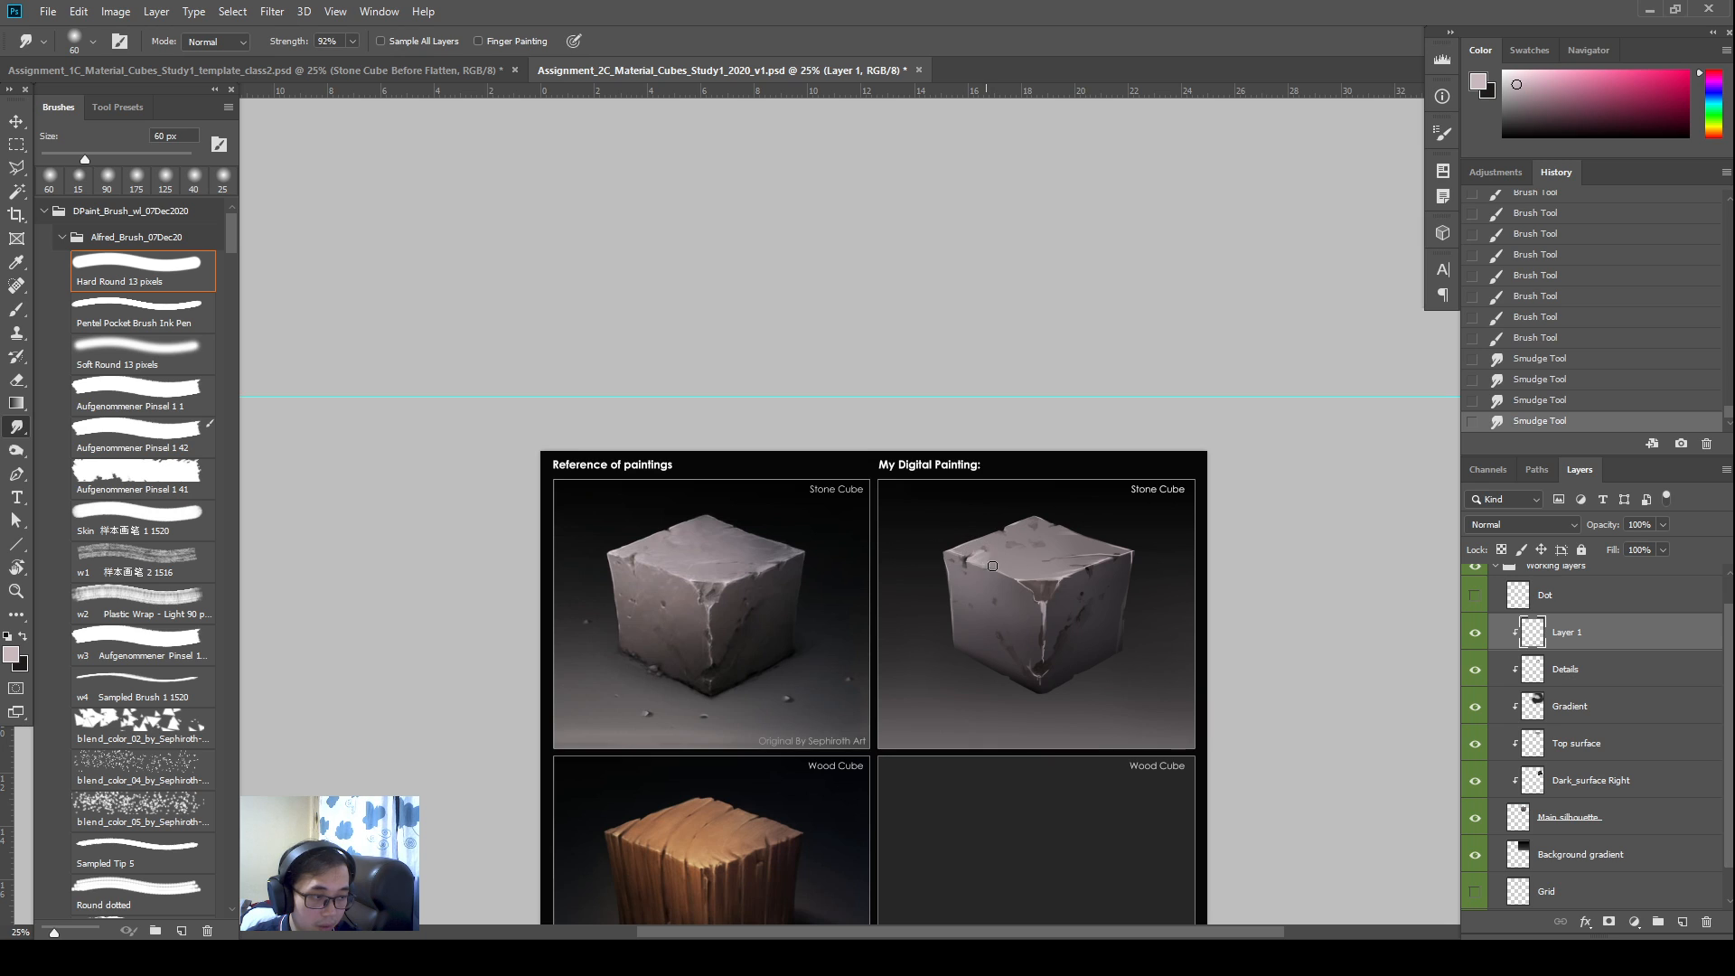
pyautogui.click(991, 566)
pyautogui.click(984, 572)
pyautogui.click(995, 564)
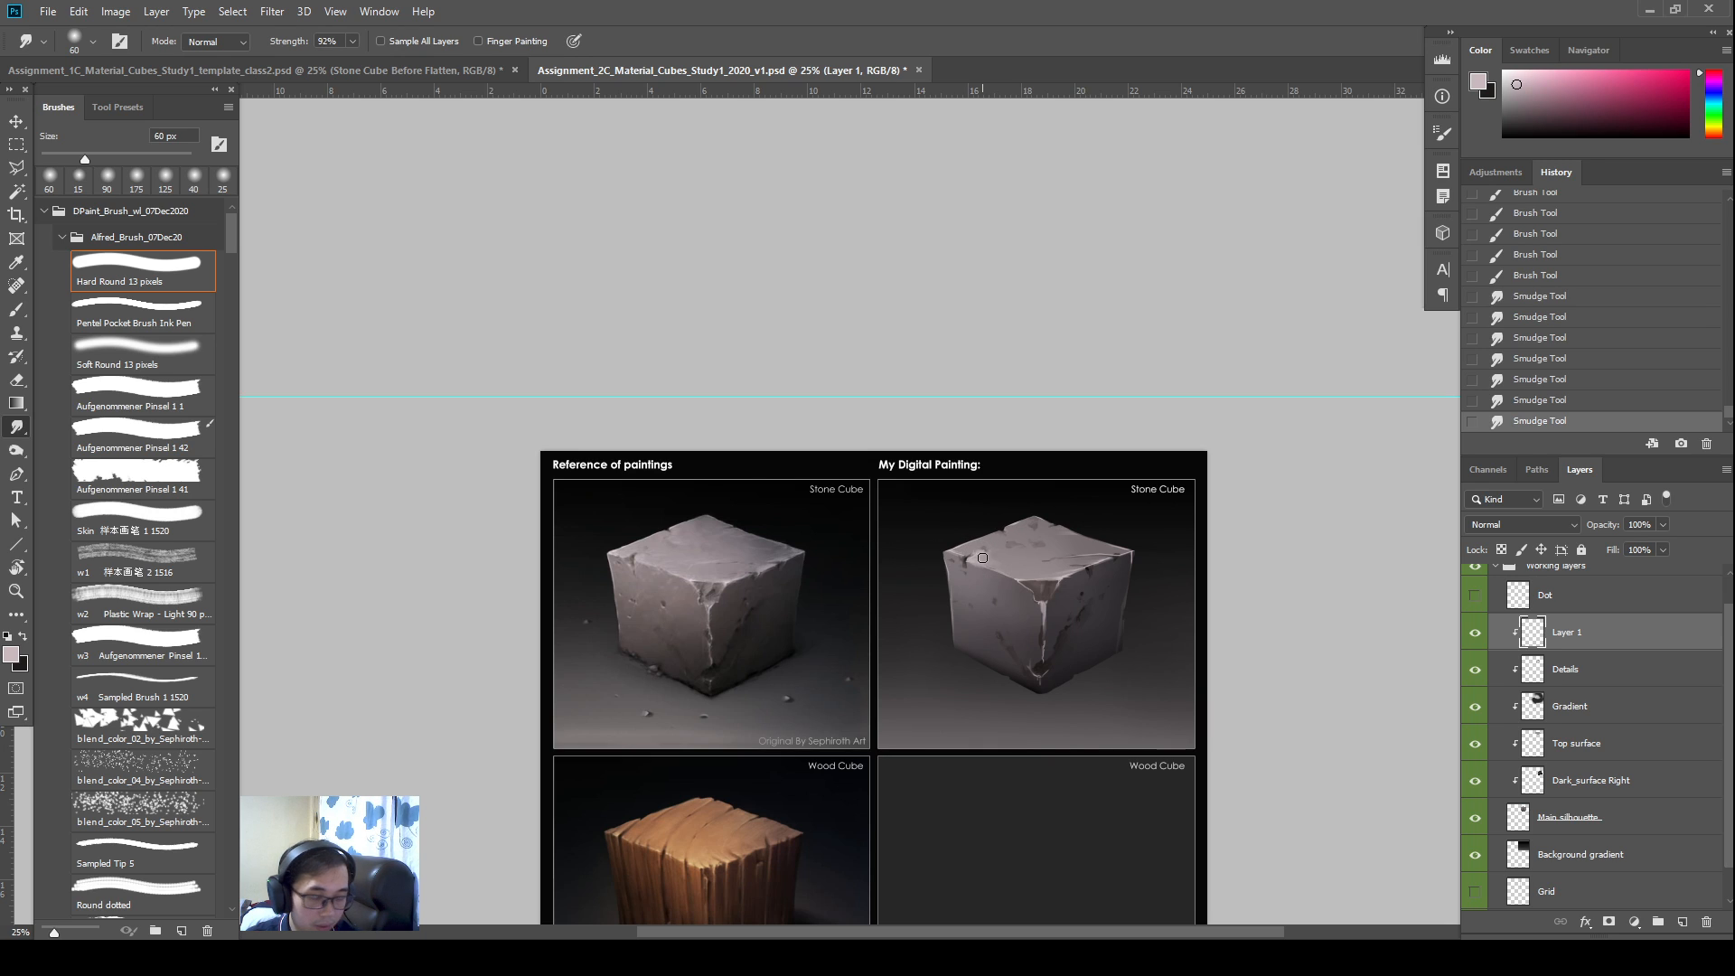
# Enlarge the smudge brush to 100 px and blend the highlights along the top face's front edges
pyautogui.press(']')
pyautogui.press(']')
pyautogui.press(']')
pyautogui.press(']')
pyautogui.click(993, 559)
pyautogui.click(995, 564)
pyautogui.click(997, 565)
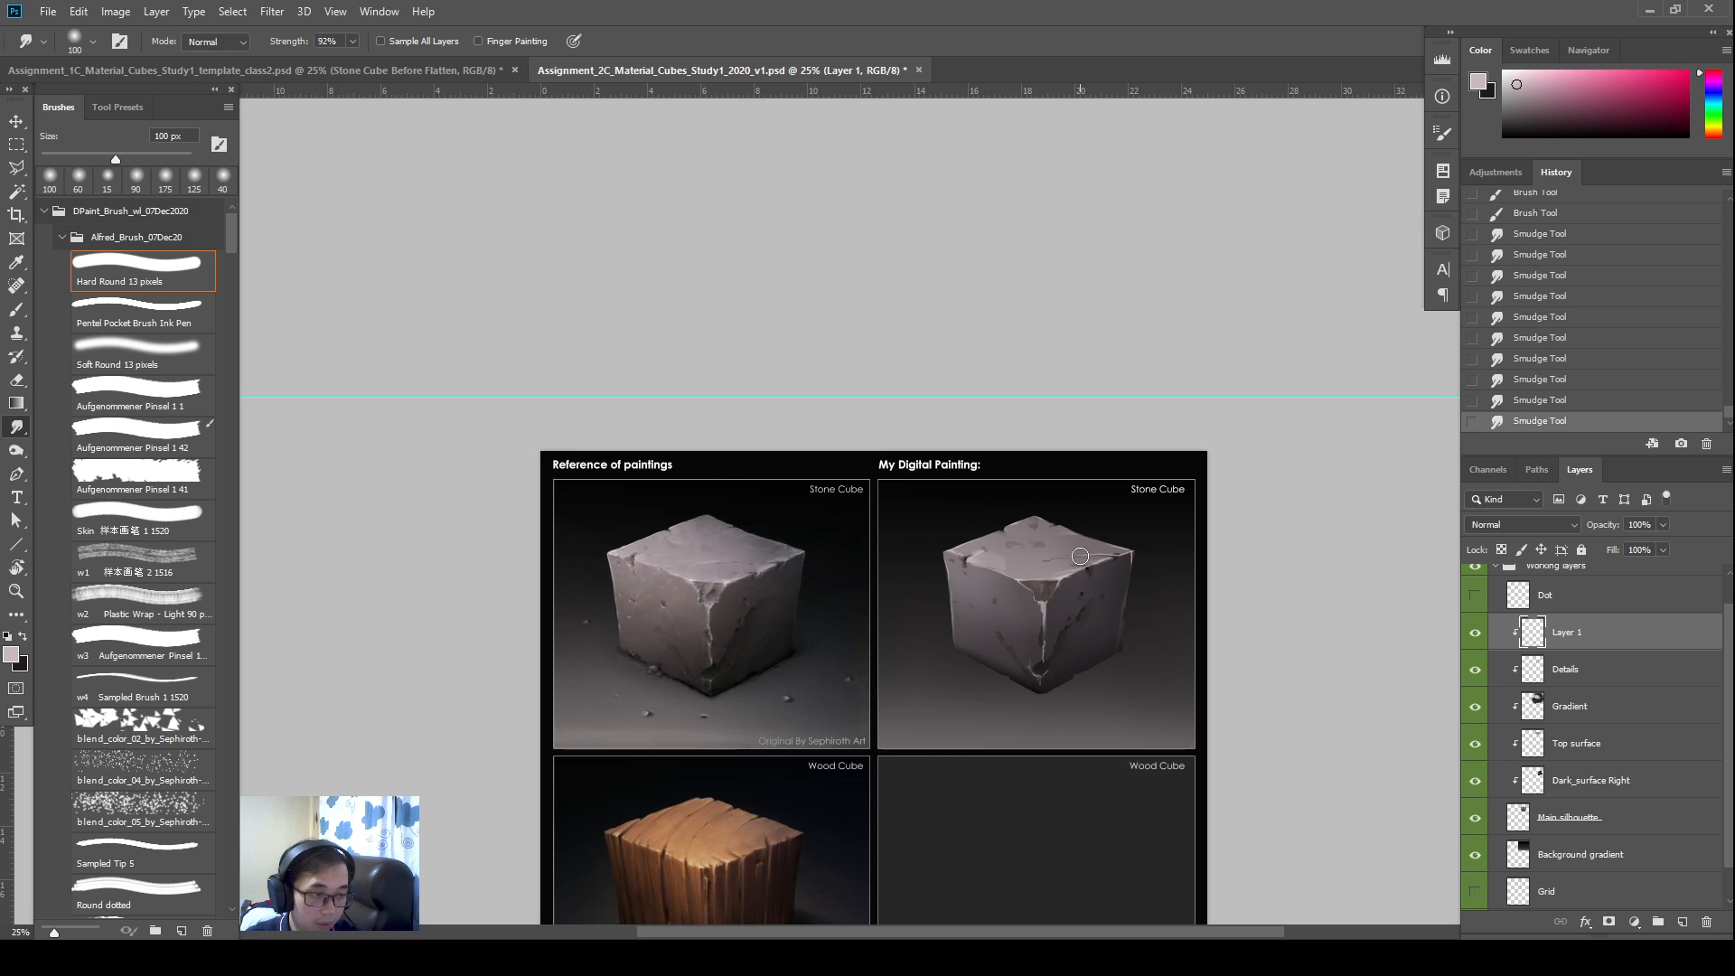
pyautogui.click(1063, 572)
pyautogui.click(1022, 577)
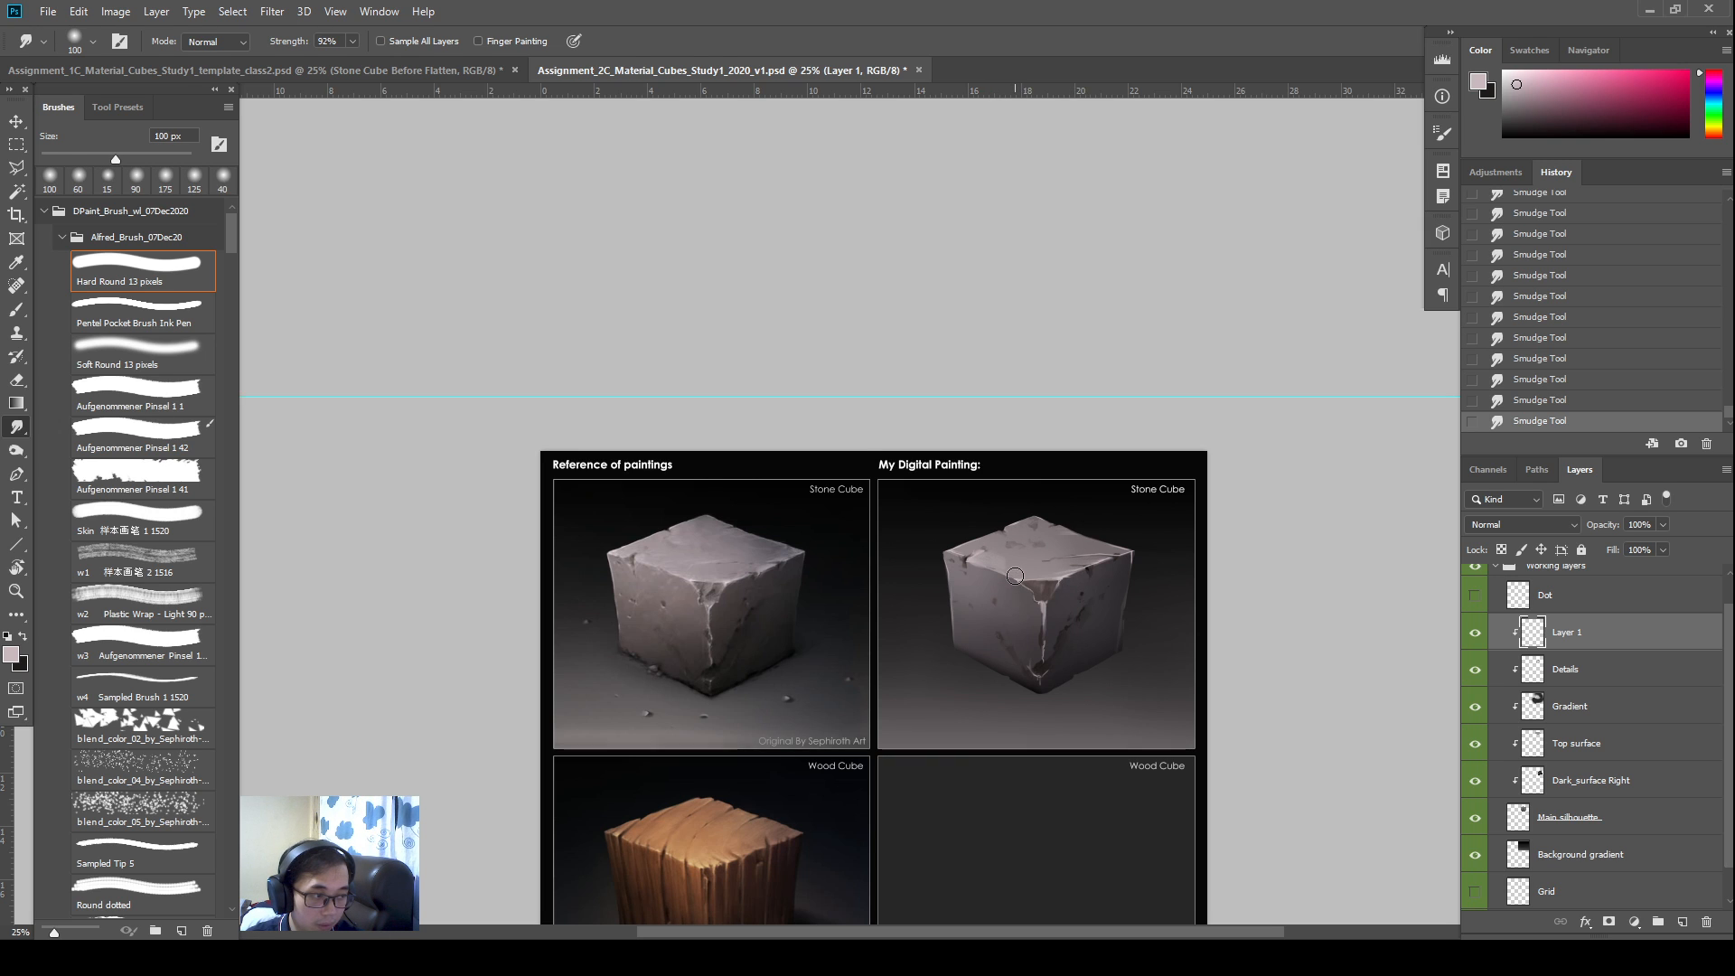
# Dab a highlight on the front-left edge near the front corner and blend it down into the chip at 100 px
pyautogui.press('b')
pyautogui.click(1024, 575)
pyautogui.press('r')
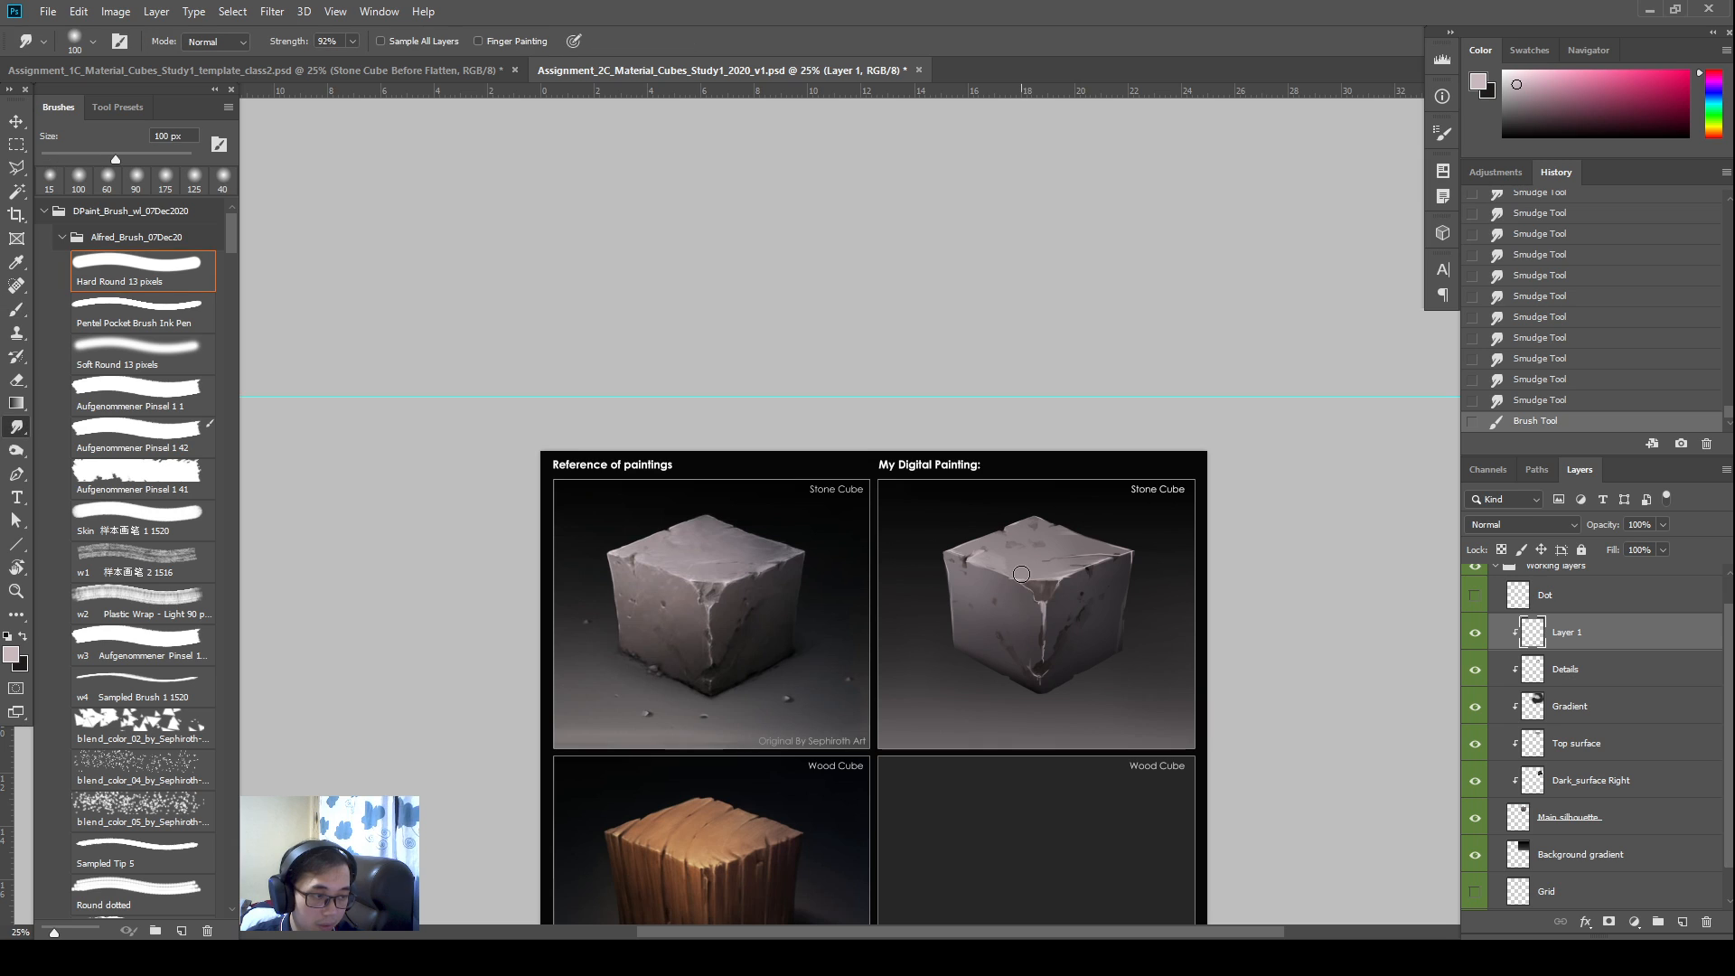
pyautogui.click(1014, 576)
pyautogui.click(1021, 569)
pyautogui.click(1030, 575)
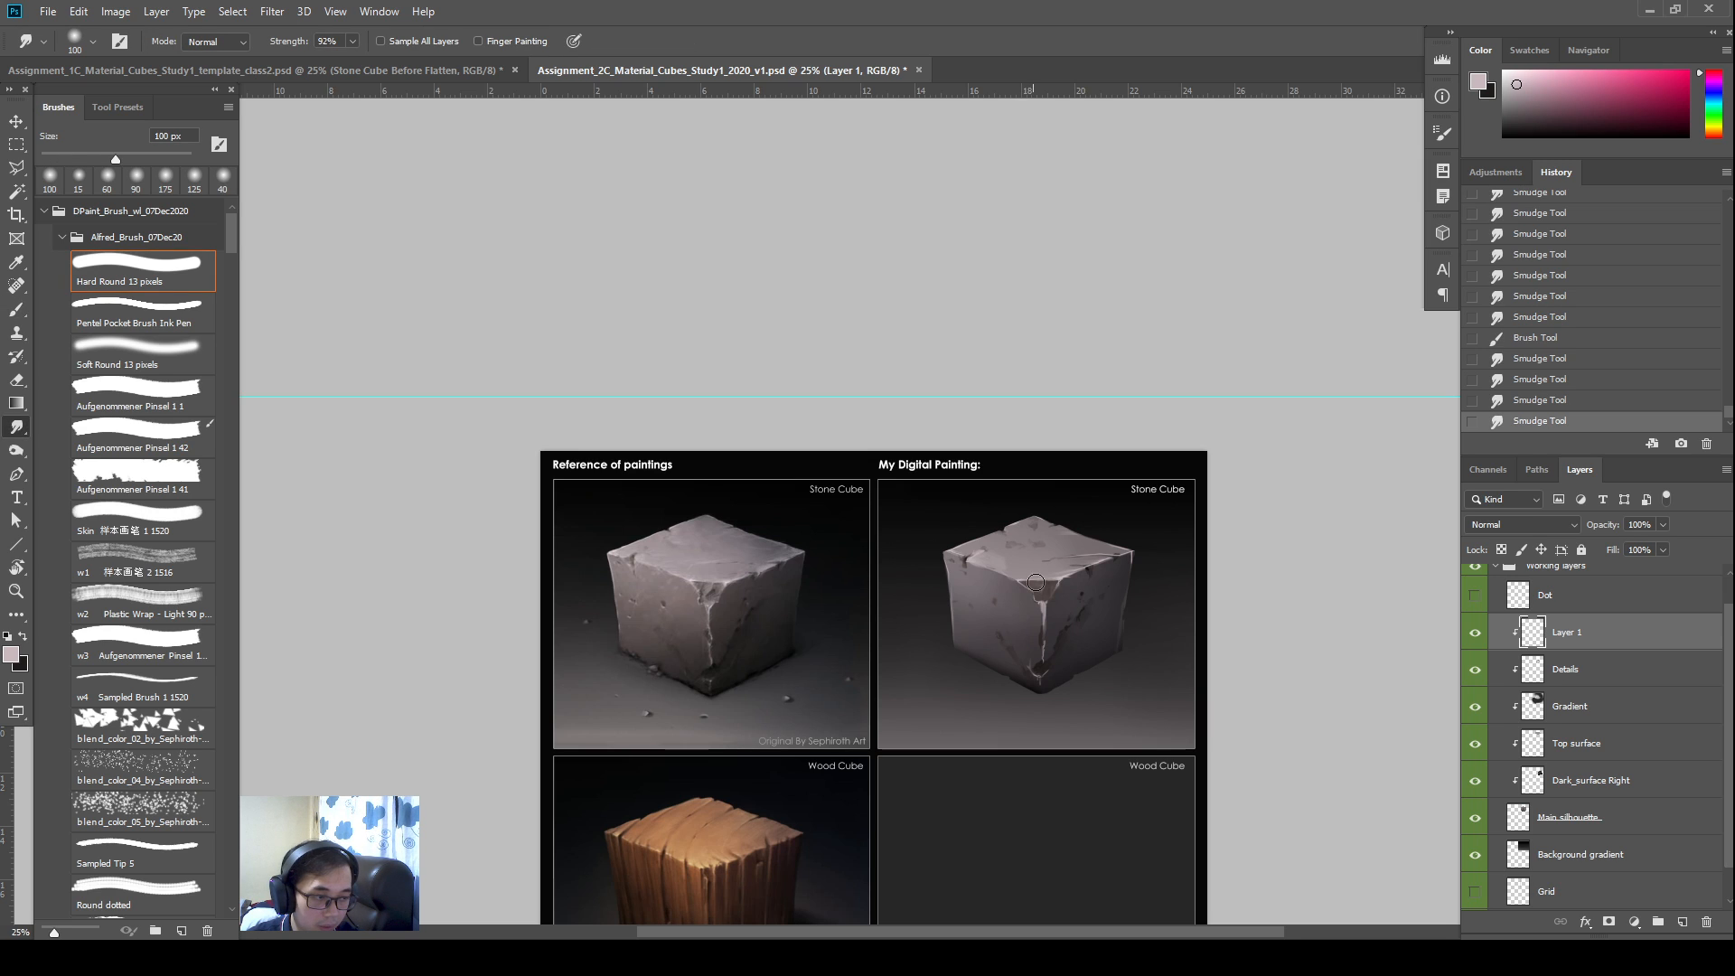
pyautogui.click(1045, 600)
pyautogui.click(1047, 601)
# Erase highlight below the front corner chip with the 90 px eraser at 41% opacity
pyautogui.press('e')
pyautogui.click(1047, 604)
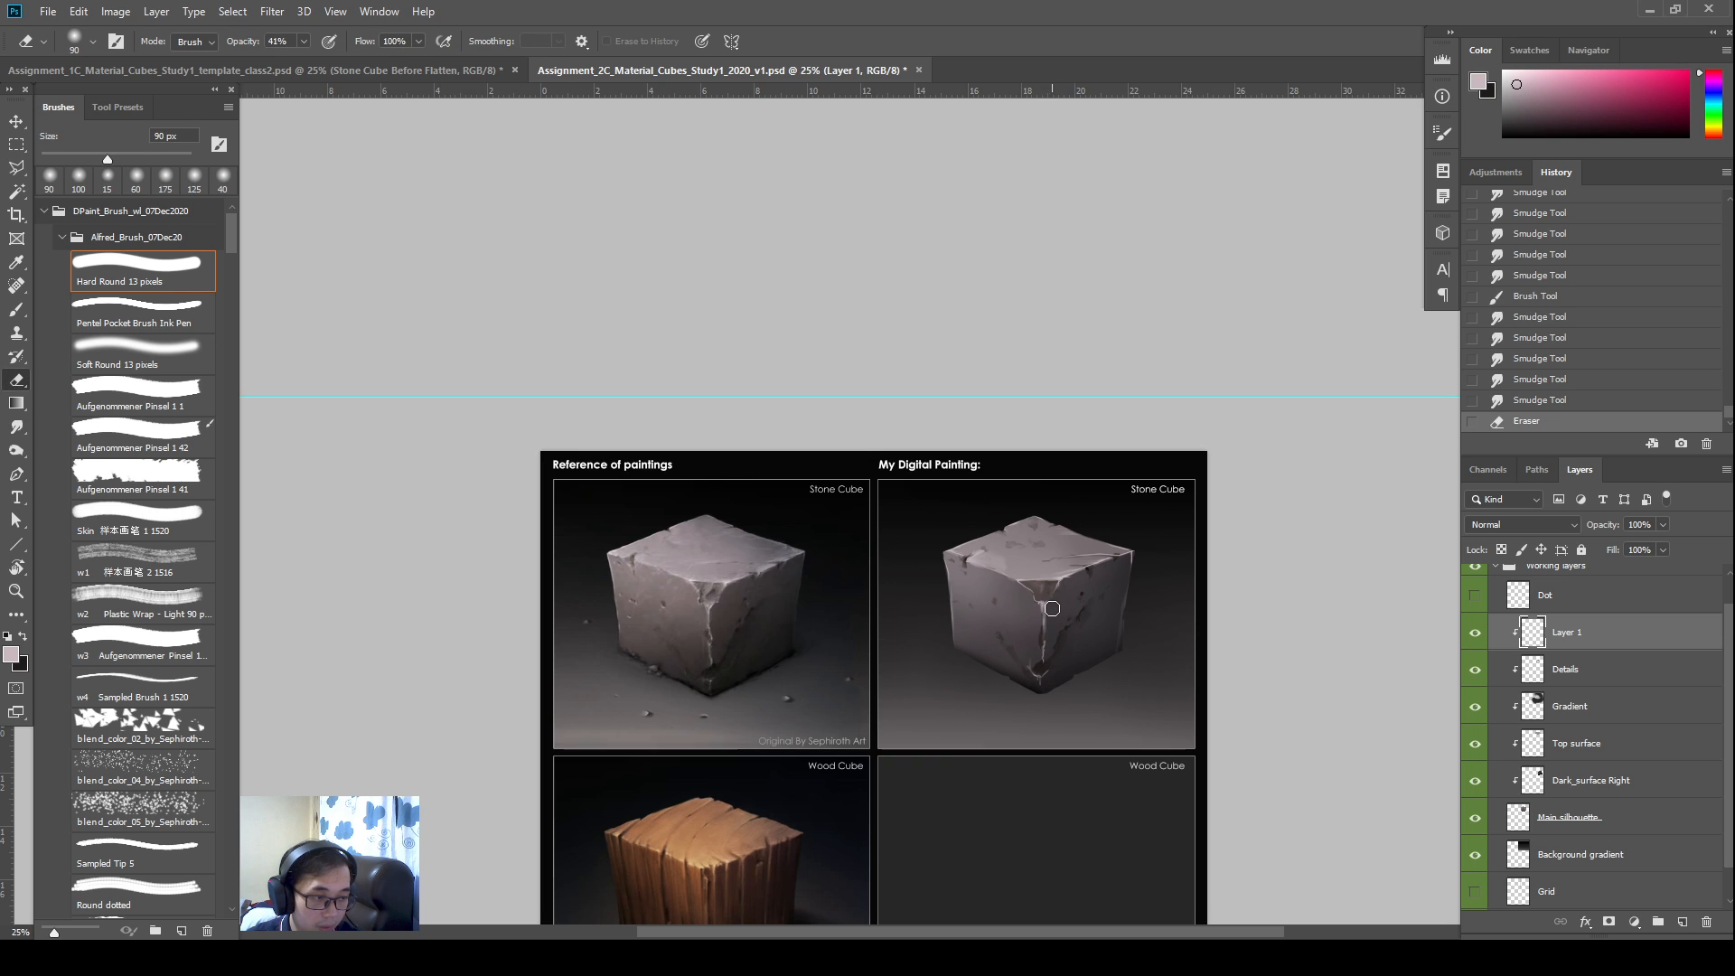
pyautogui.click(1049, 606)
pyautogui.click(1049, 608)
pyautogui.click(1051, 610)
pyautogui.click(1053, 613)
pyautogui.click(1056, 618)
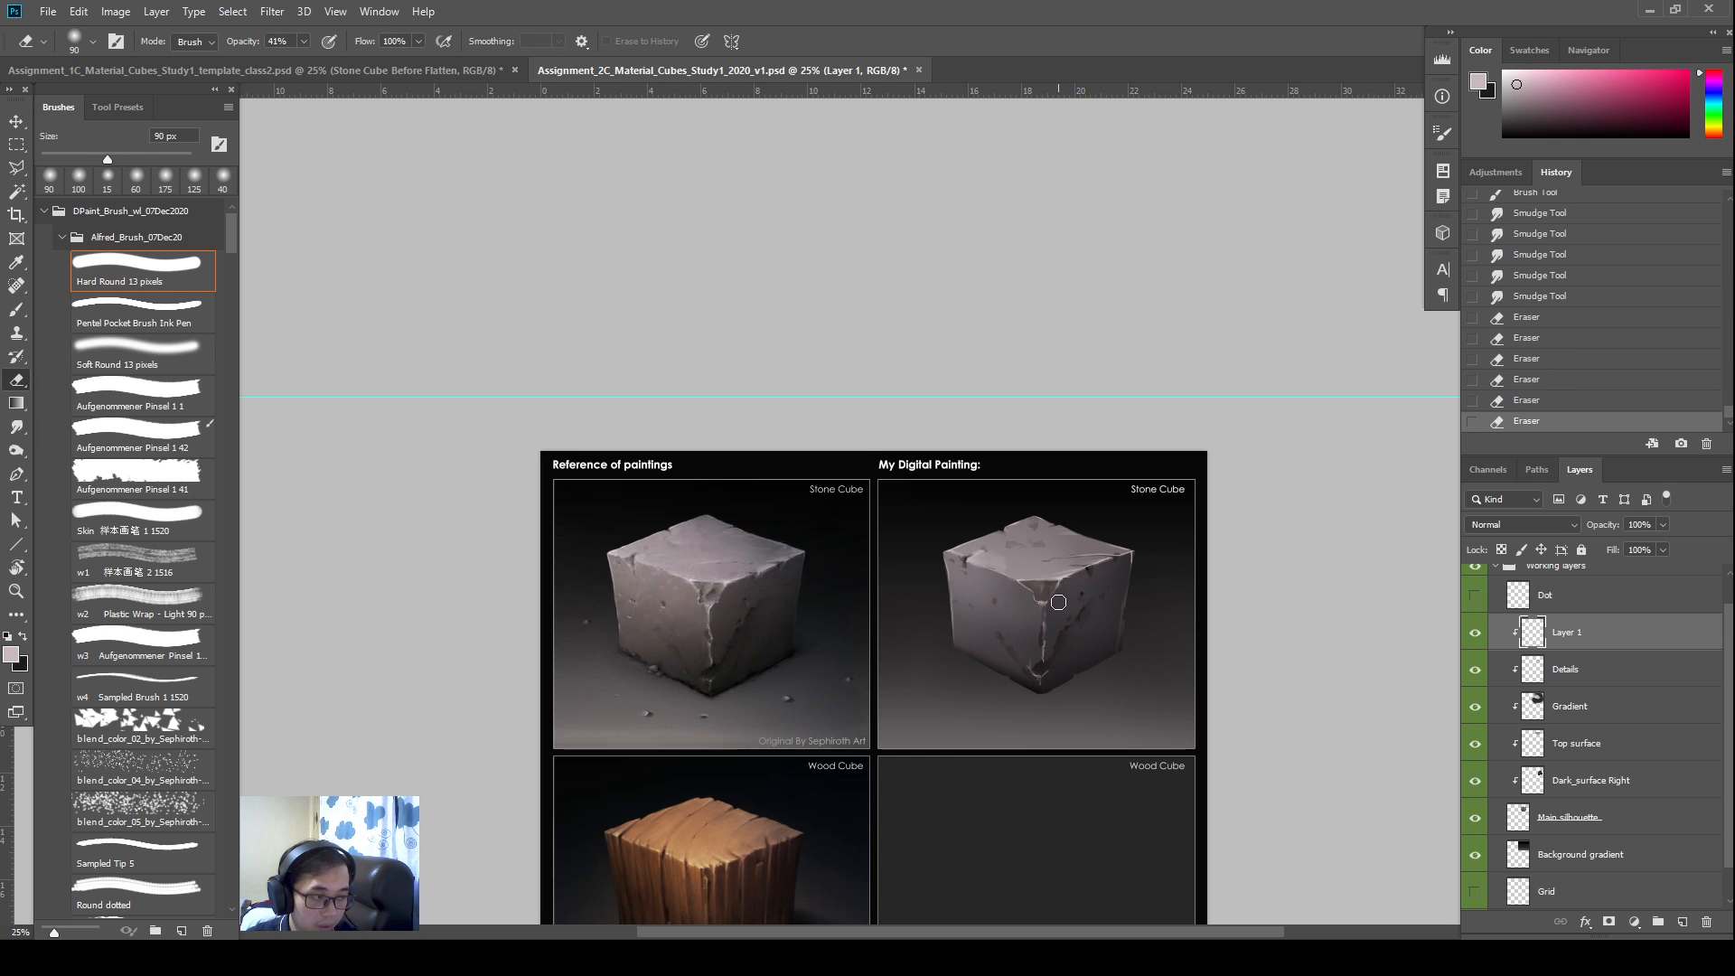
# Undo the last four eraser dabs and smudge the highlight below the front corner chip at 100 px instead
pyautogui.press('r')
pyautogui.hotkey('ctrl', 'alt', 'z')
pyautogui.hotkey('ctrl', 'alt', 'z')
pyautogui.hotkey('ctrl', 'alt', 'z')
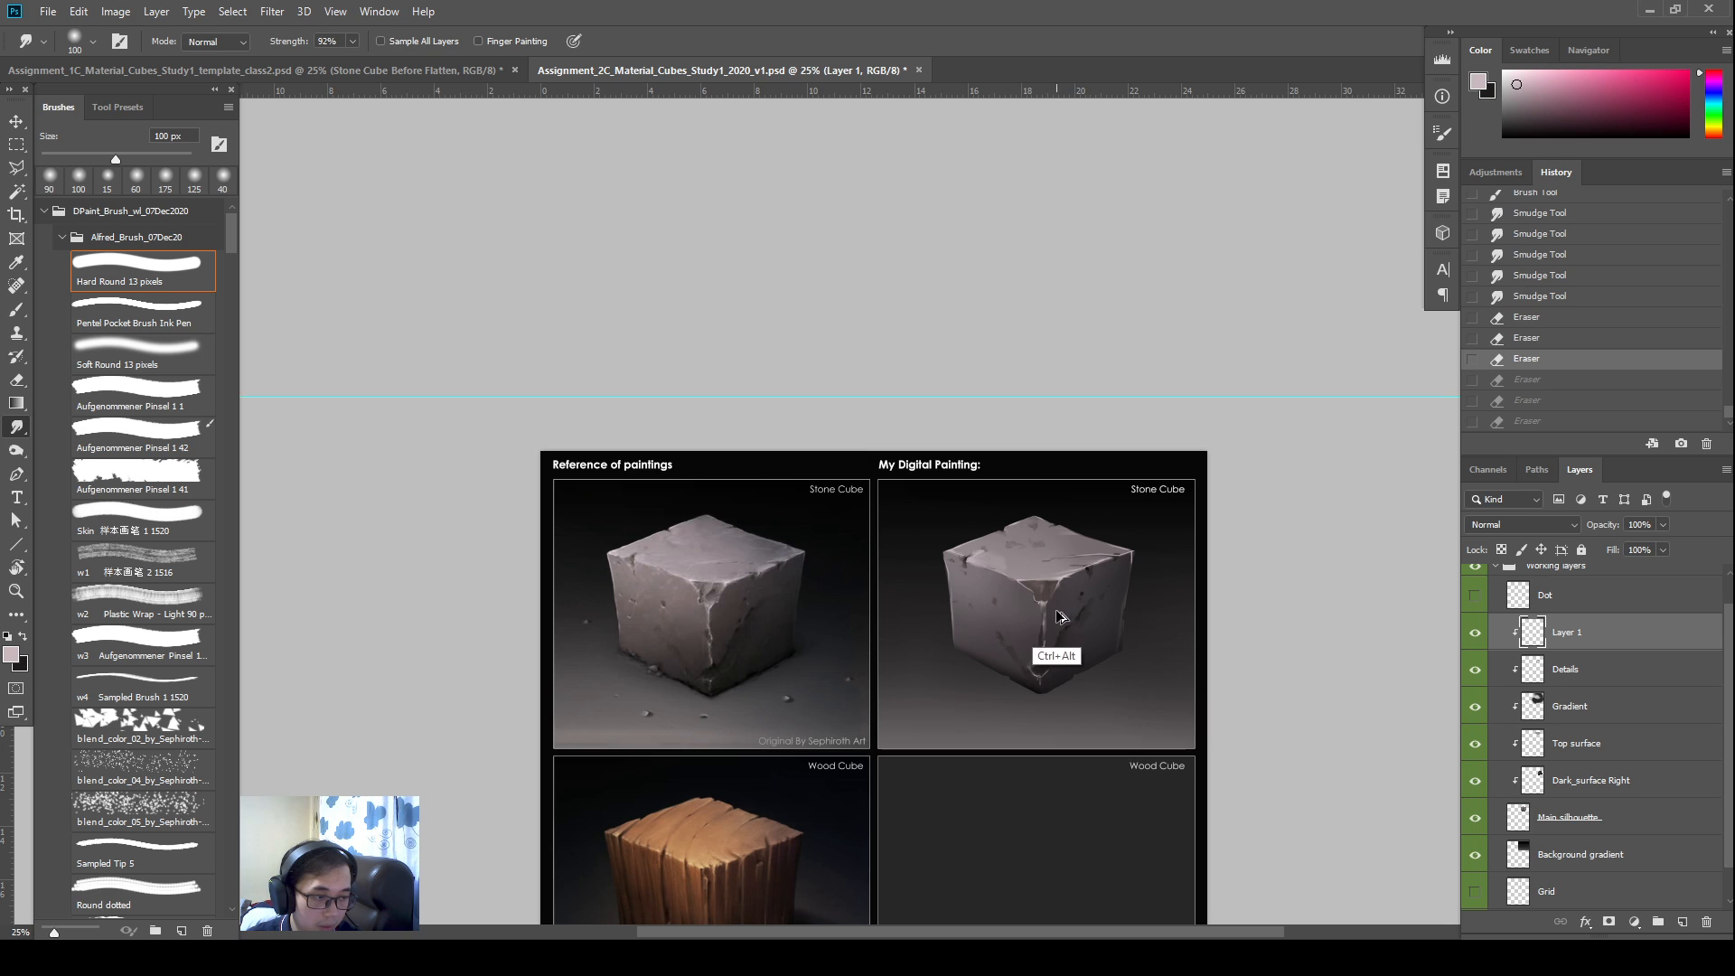
pyautogui.hotkey('ctrl', 'alt', 'z')
pyautogui.click(1048, 603)
pyautogui.click(1050, 608)
pyautogui.click(1052, 613)
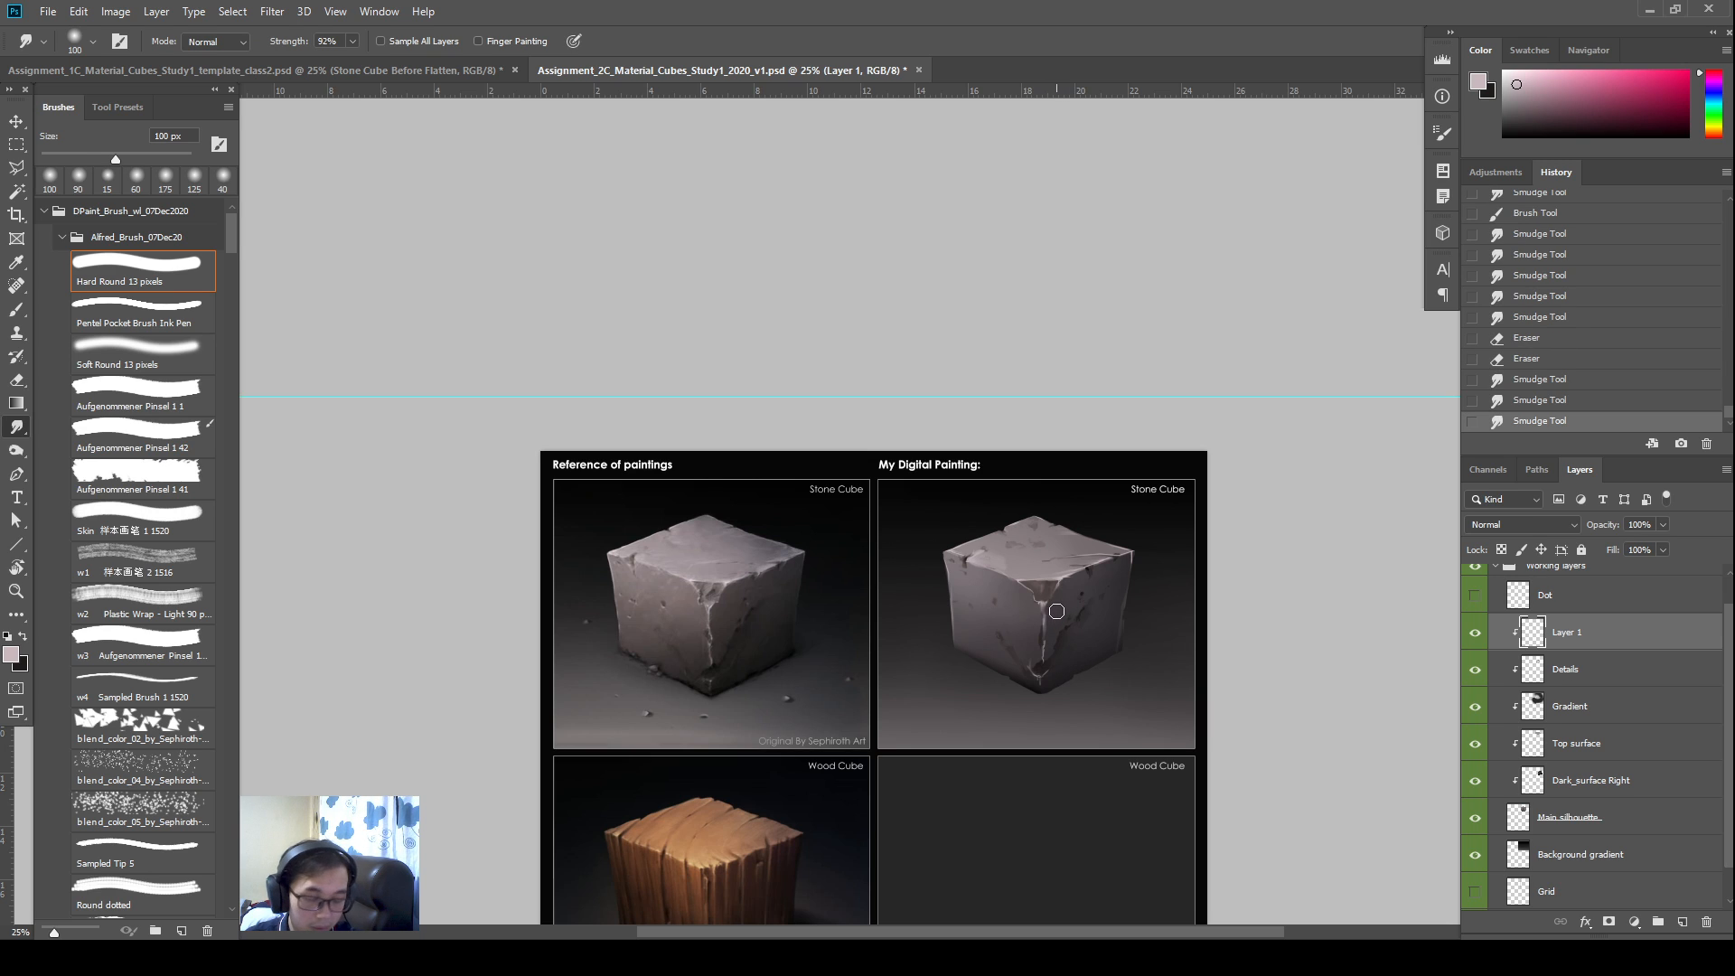
# Reduce the smudge brush to 70 px and push the highlight beside the upper front vertical edge back toward the edge
pyautogui.press('[')
pyautogui.press('[')
pyautogui.press('[')
pyautogui.moveTo(1055, 610); pyautogui.dragTo(1049, 613)
pyautogui.moveTo(1054, 612); pyautogui.dragTo(1048, 616)
pyautogui.moveTo(1053, 611); pyautogui.dragTo(1049, 615)
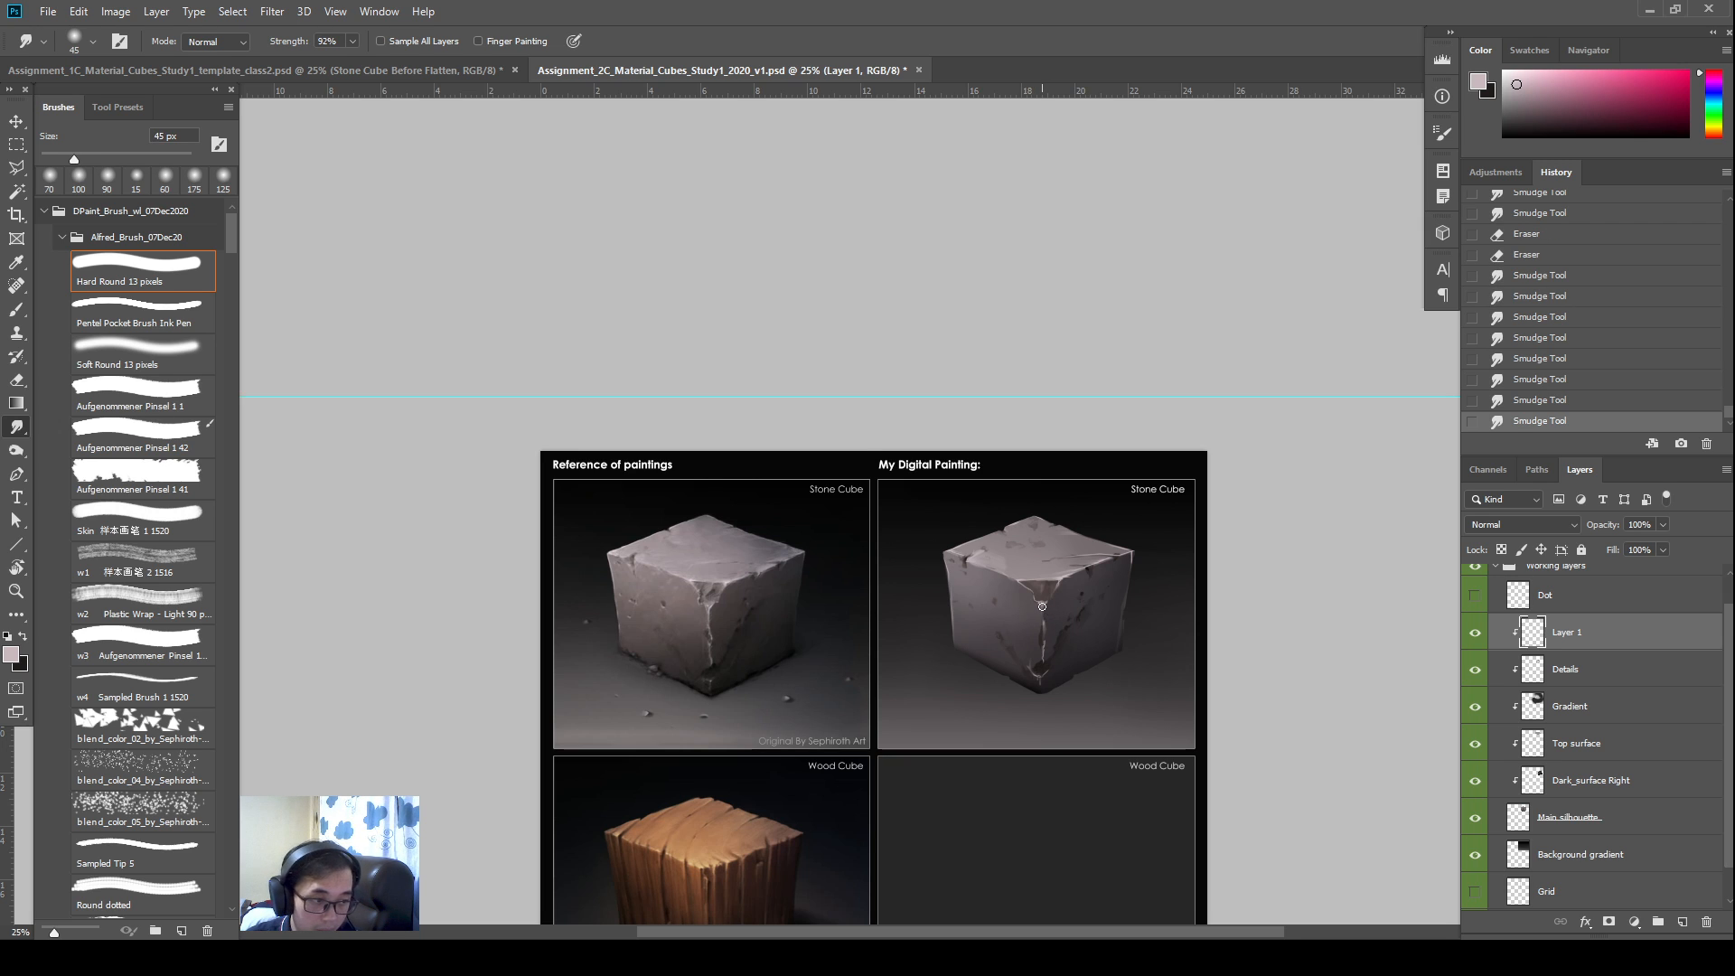
# Smudge the highlights down the middle of the front vertical edge with a 45 px brush
pyautogui.moveTo(1042, 606); pyautogui.dragTo(1045, 620)
pyautogui.click(1039, 635)
pyautogui.click(1041, 634)
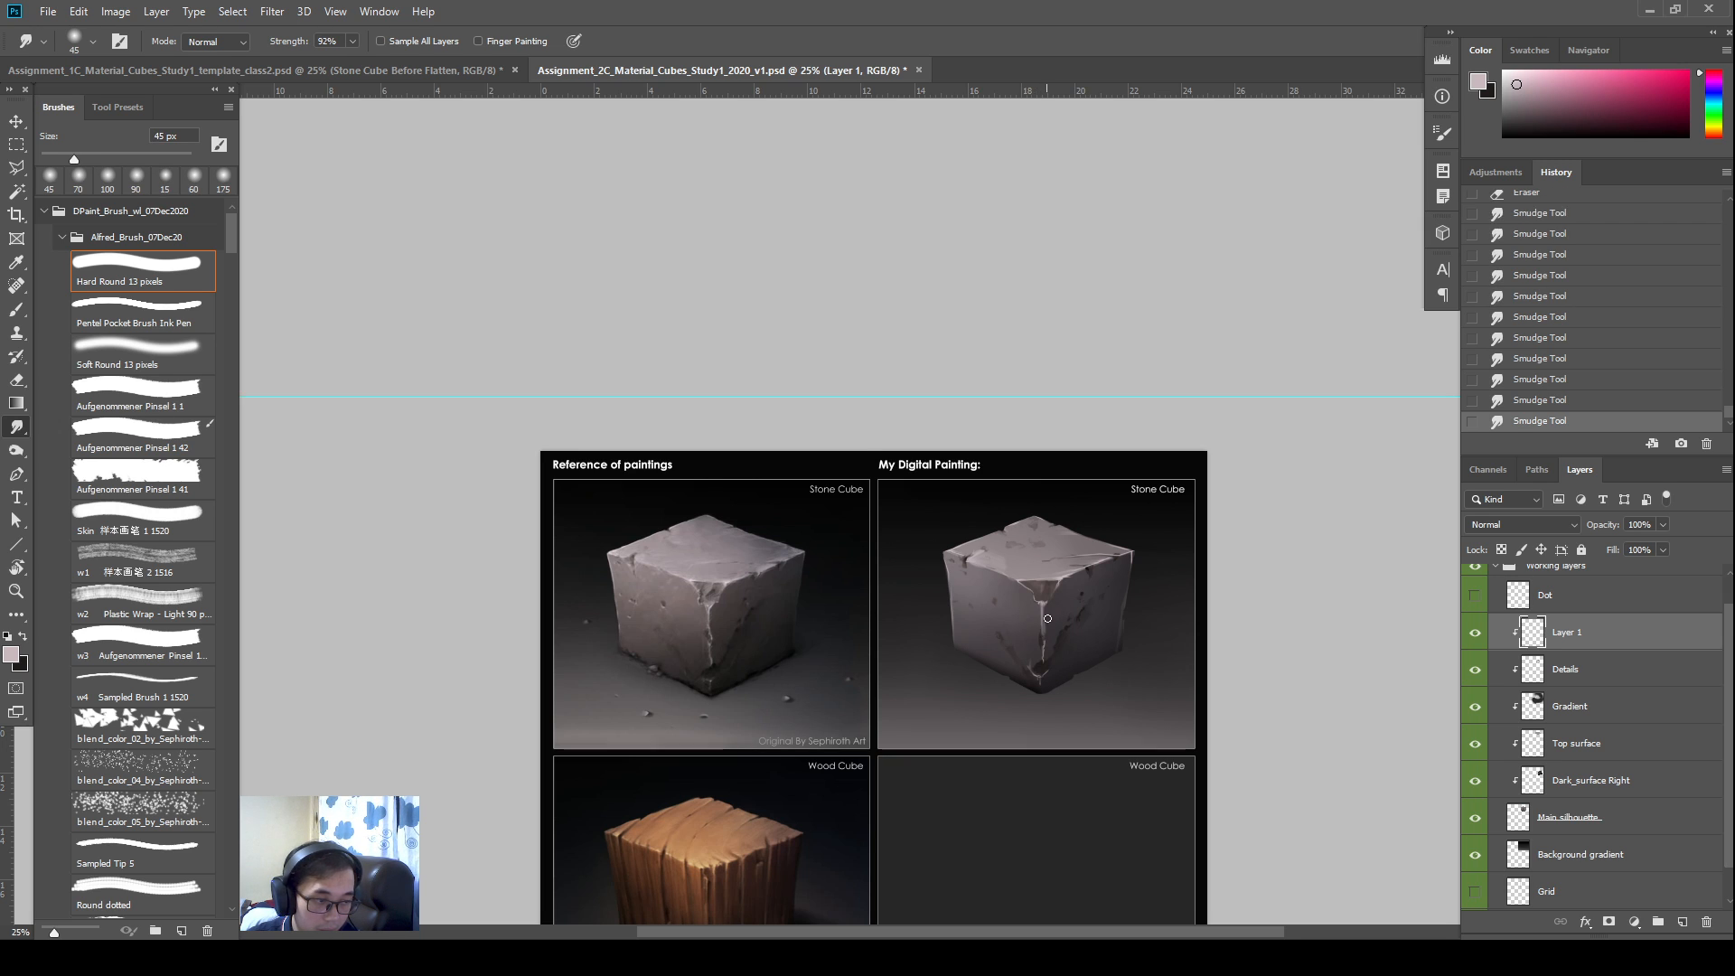
pyautogui.click(1045, 635)
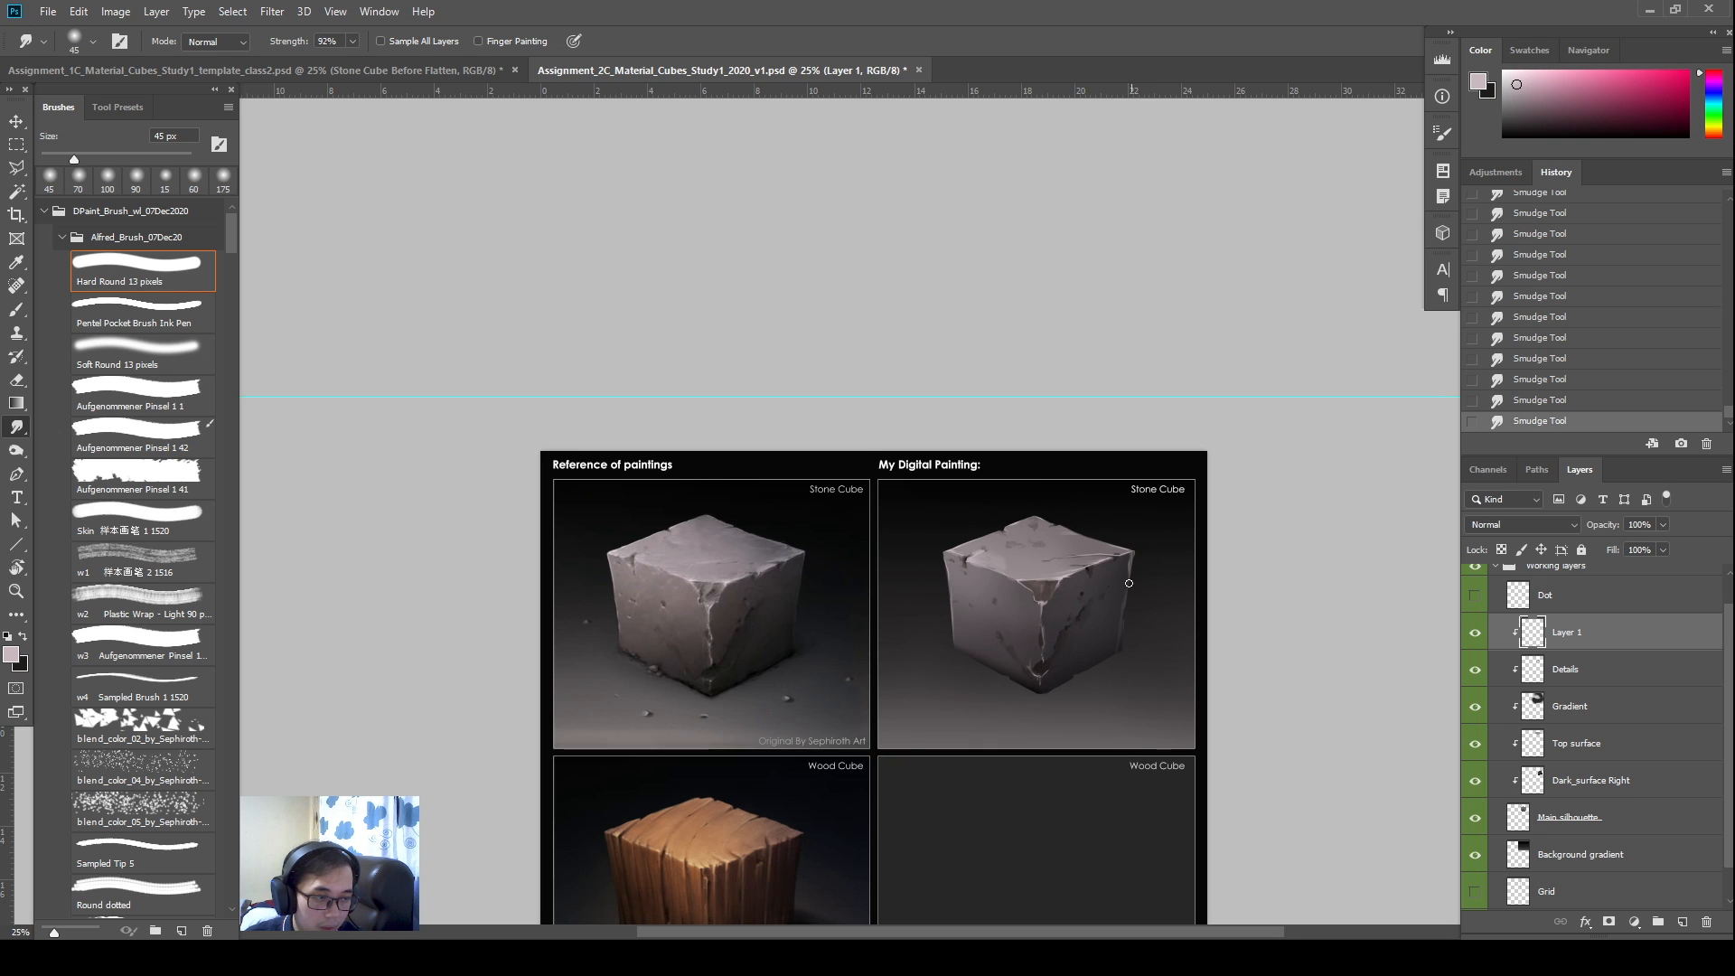
# Soften the highlights around the cube's right corner with the 90 px eraser at 41% opacity
pyautogui.press('e')
pyautogui.click(1129, 555)
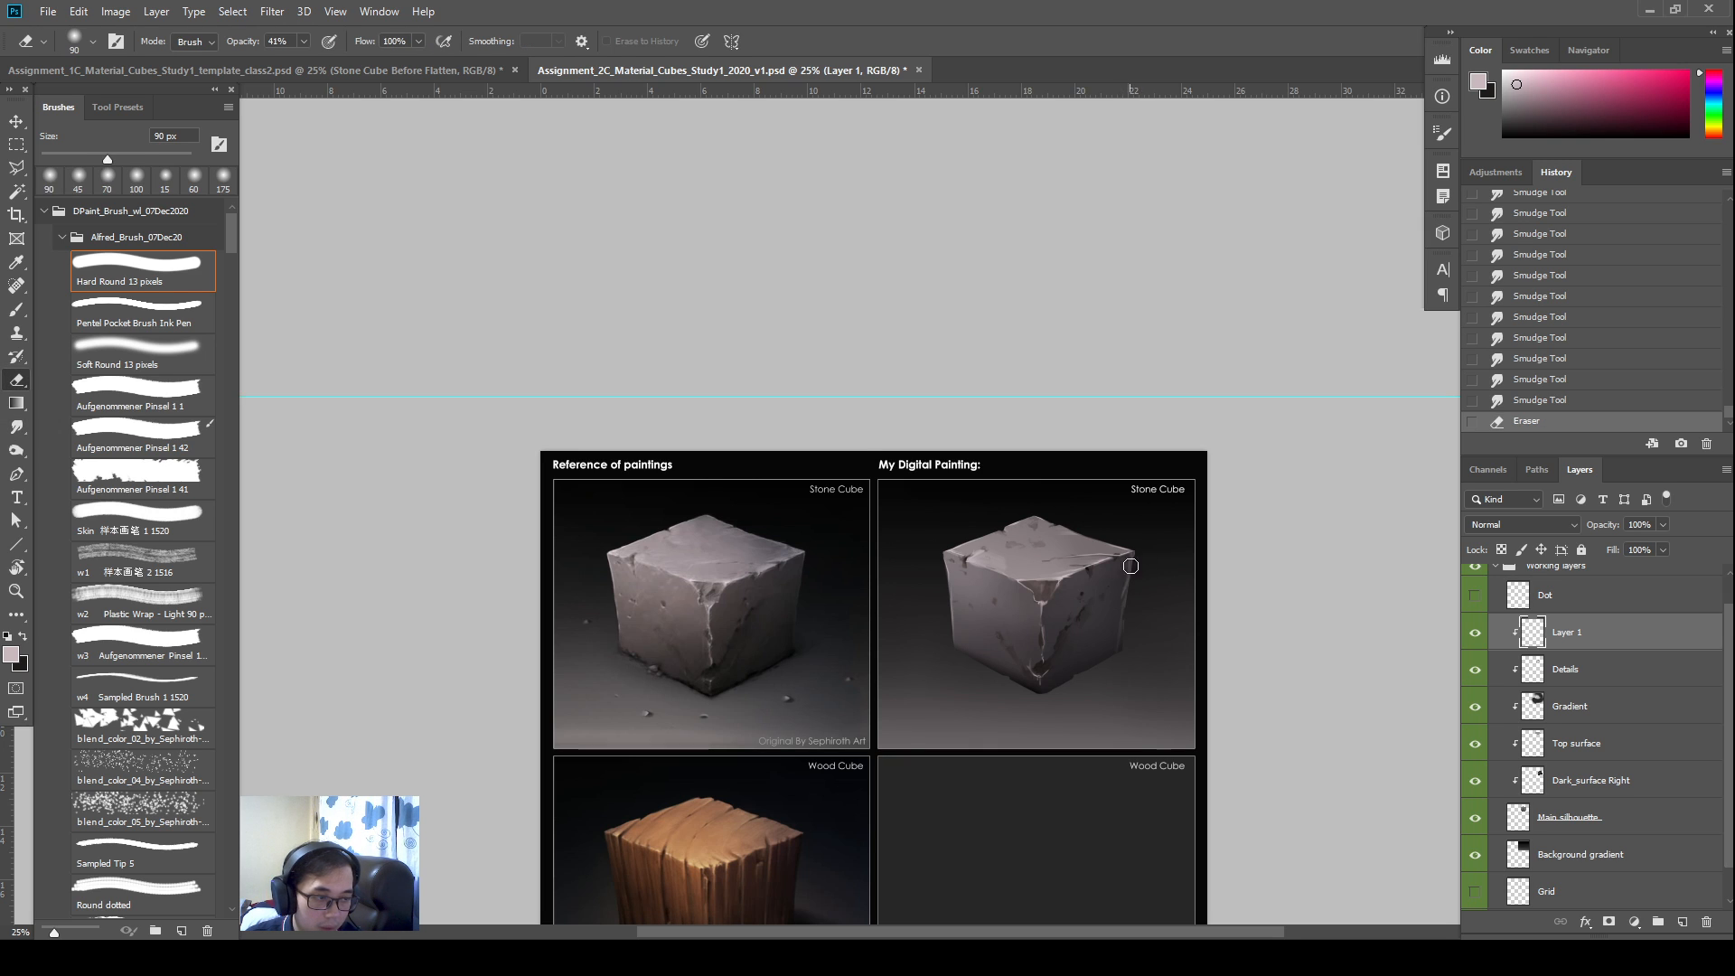
pyautogui.click(1125, 579)
pyautogui.click(1124, 580)
pyautogui.click(1122, 576)
pyautogui.click(1122, 569)
pyautogui.click(1120, 550)
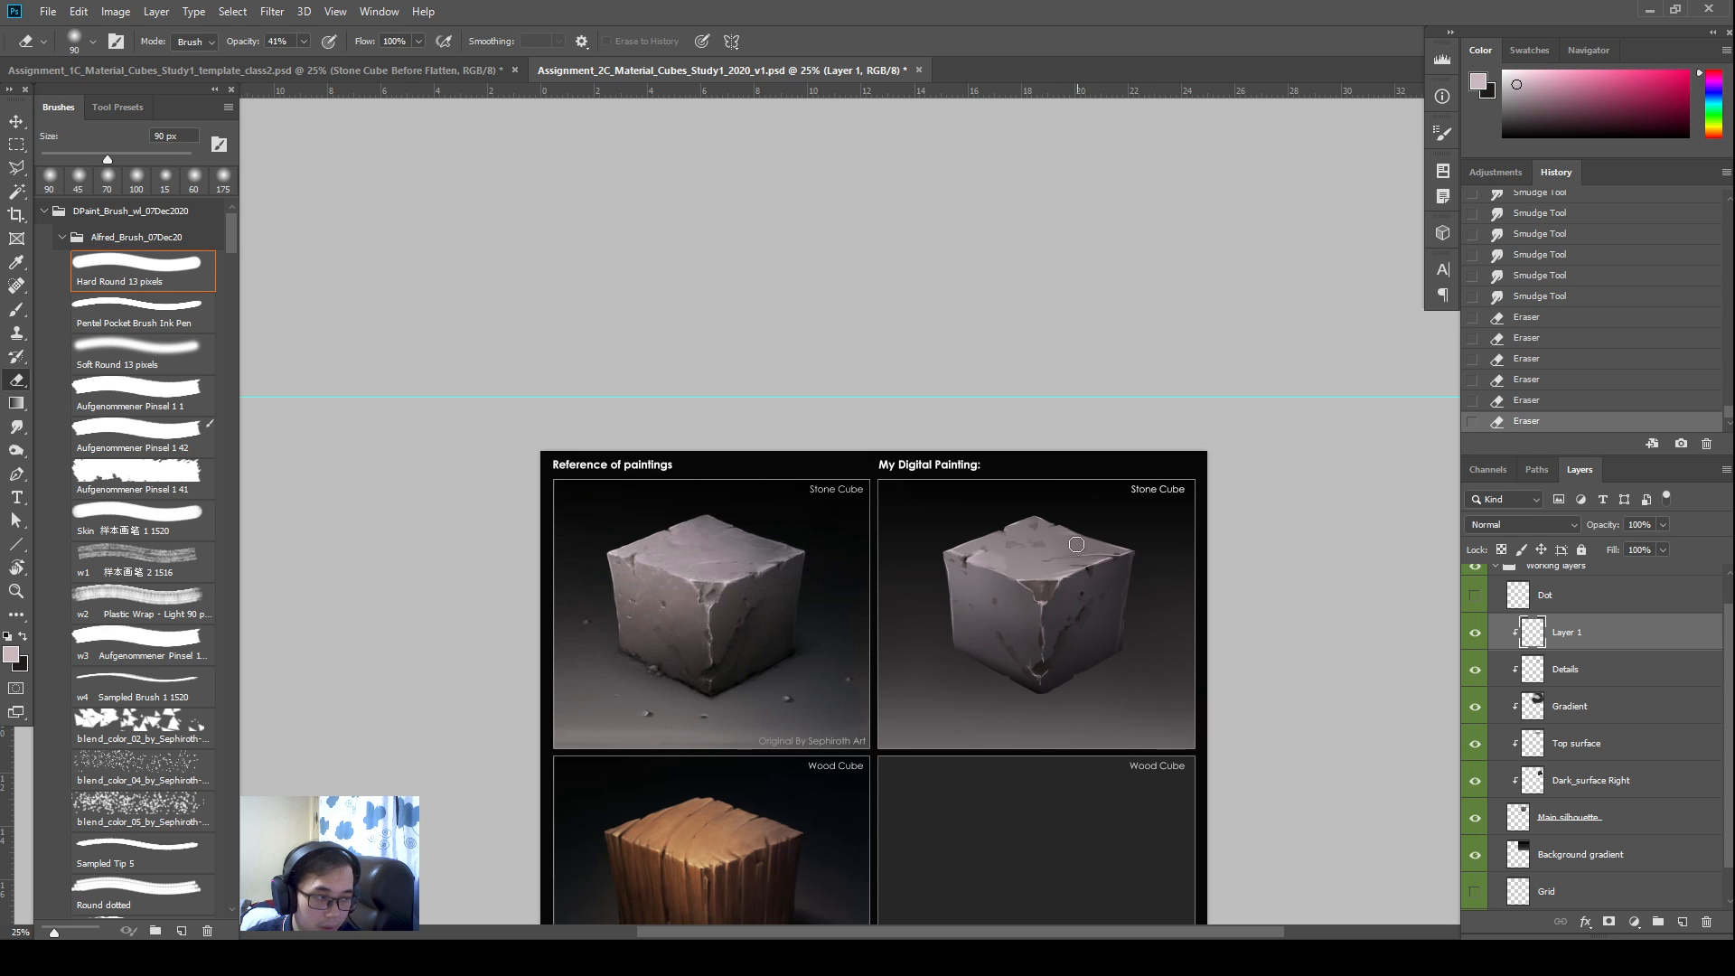
# Lightly erase highlights across the right half of the top face and at its back corner
pyautogui.click(1084, 544)
pyautogui.click(1115, 543)
pyautogui.click(1069, 557)
pyautogui.click(1036, 524)
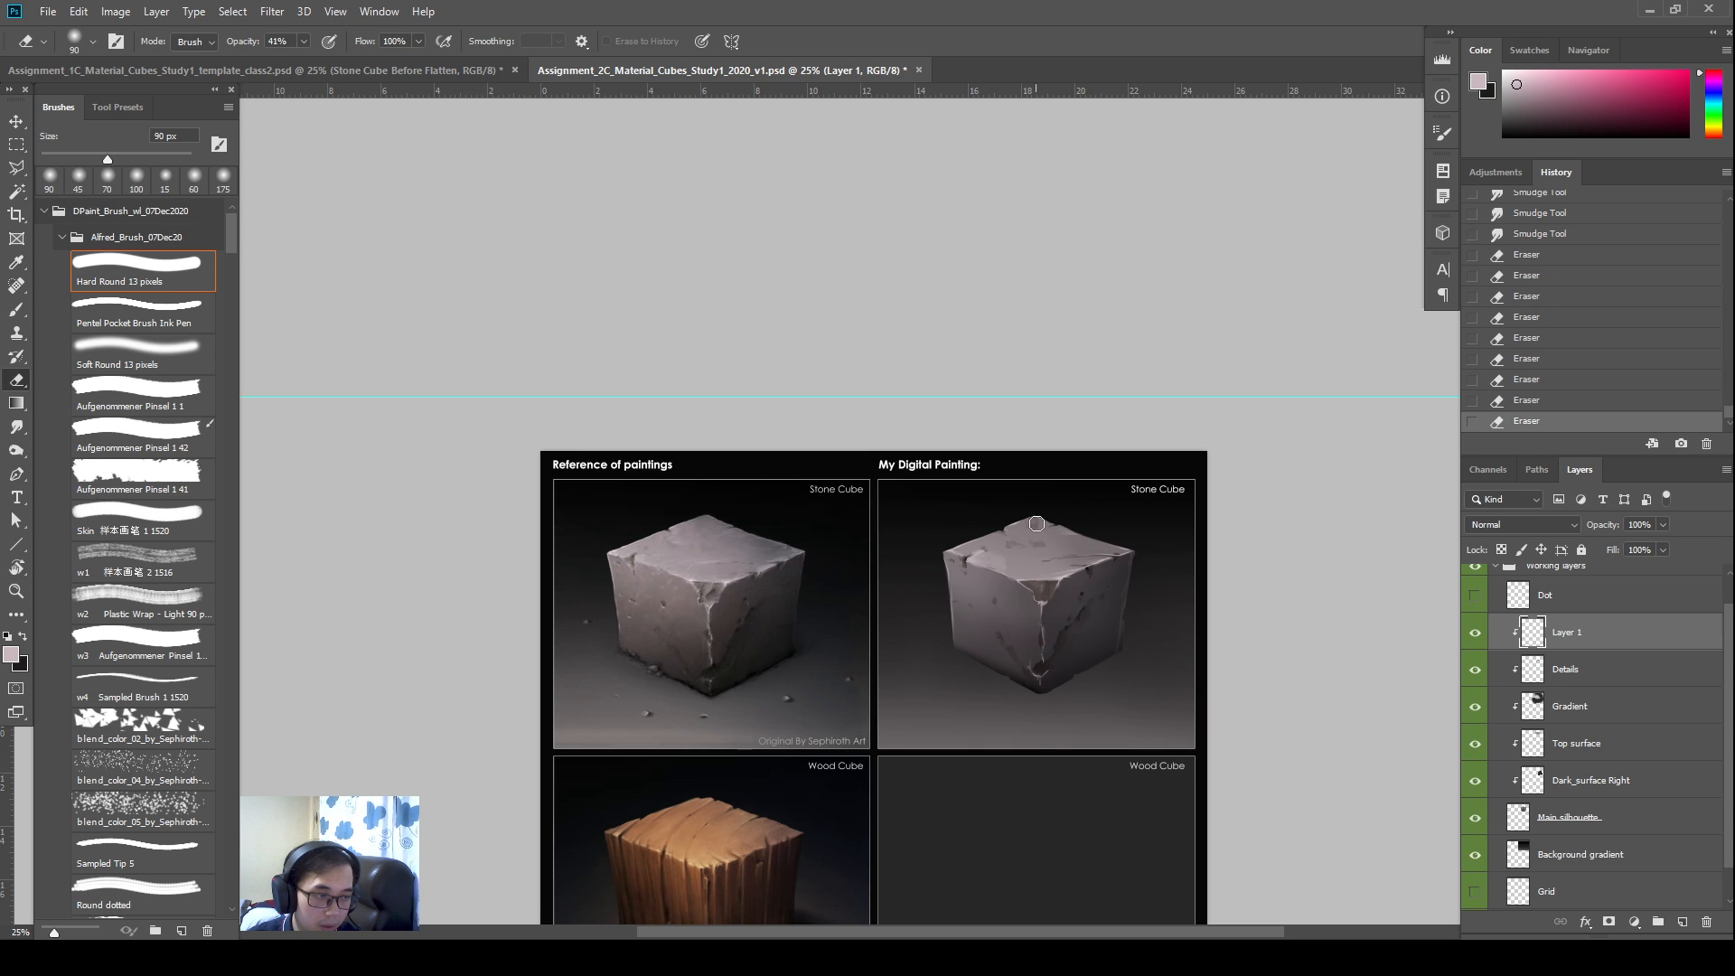
# Lightly erase highlights near the back corner and across the top face with the 90 px eraser at 41% opacity
pyautogui.click(1023, 522)
pyautogui.click(1027, 509)
pyautogui.click(1019, 518)
pyautogui.click(1022, 537)
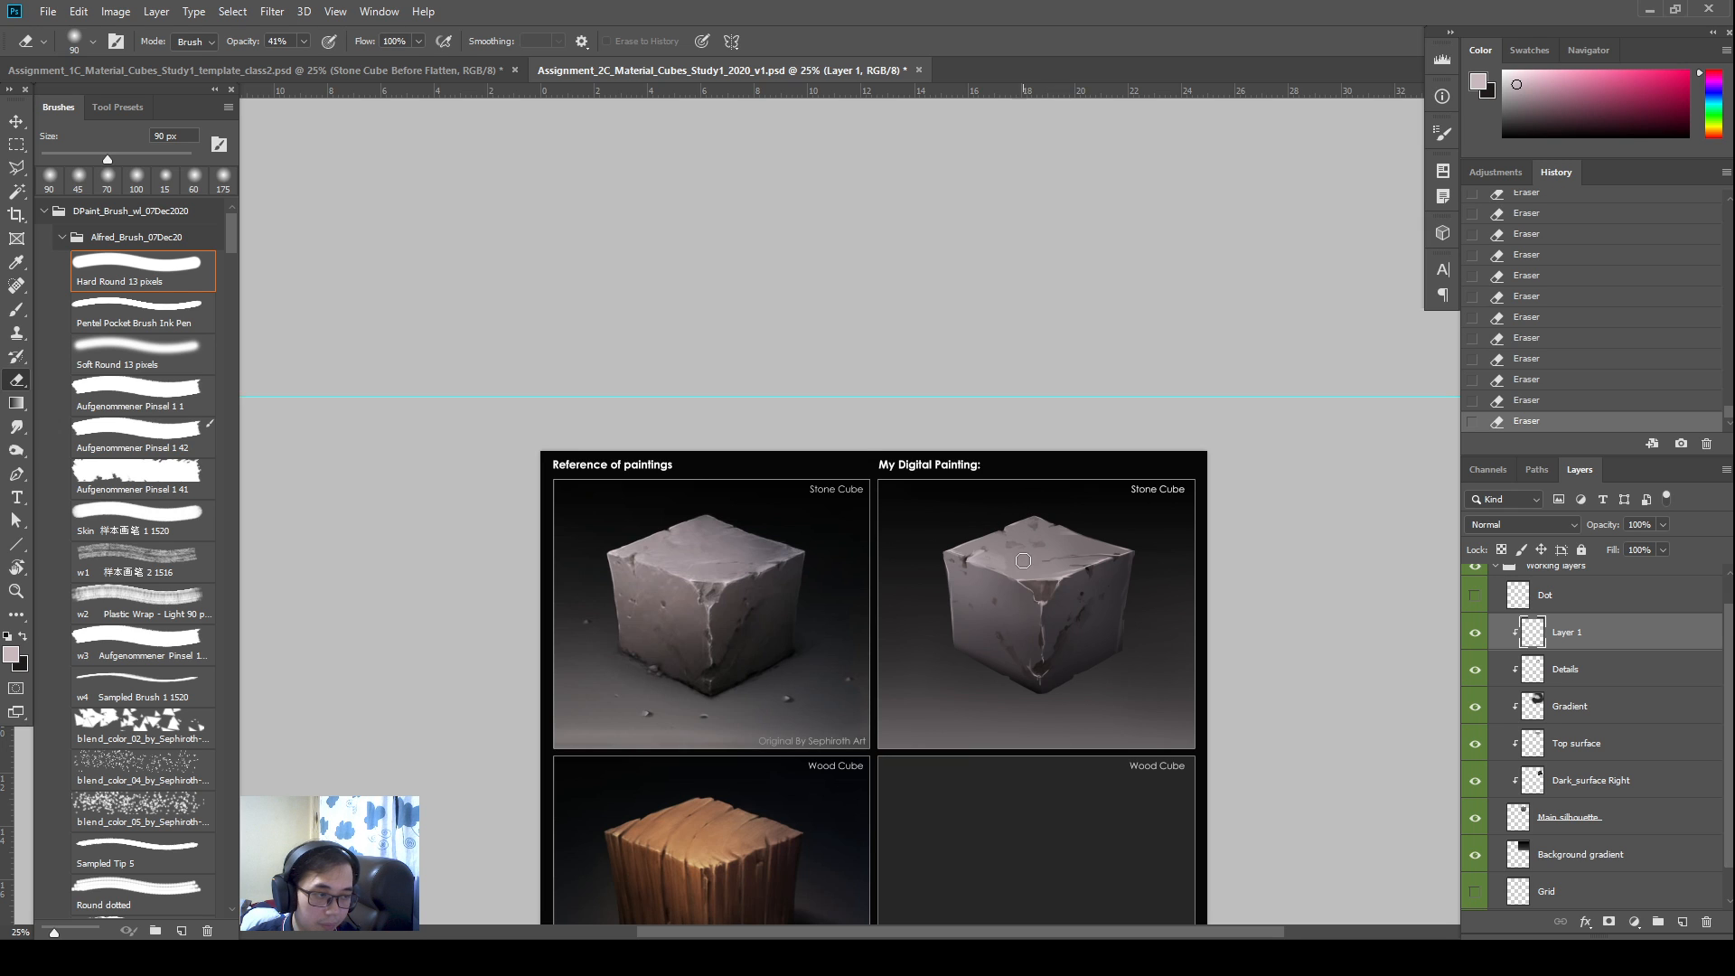
pyautogui.click(1096, 558)
pyautogui.click(1075, 570)
# Smudge the highlights across the top face and at the cube's left corner with a 45 px brush at 92% strength
pyautogui.press('r')
pyautogui.moveTo(1075, 572); pyautogui.dragTo(1104, 558)
pyautogui.moveTo(1106, 558); pyautogui.dragTo(989, 549)
pyautogui.press('b')
pyautogui.press('r')
pyautogui.press('b')
pyautogui.press('r')
pyautogui.moveTo(958, 551); pyautogui.dragTo(963, 546)
pyautogui.moveTo(968, 547)
pyautogui.mouseDown()
pyautogui.moveTo(952, 548)
pyautogui.moveTo(973, 546)
pyautogui.mouseUp()
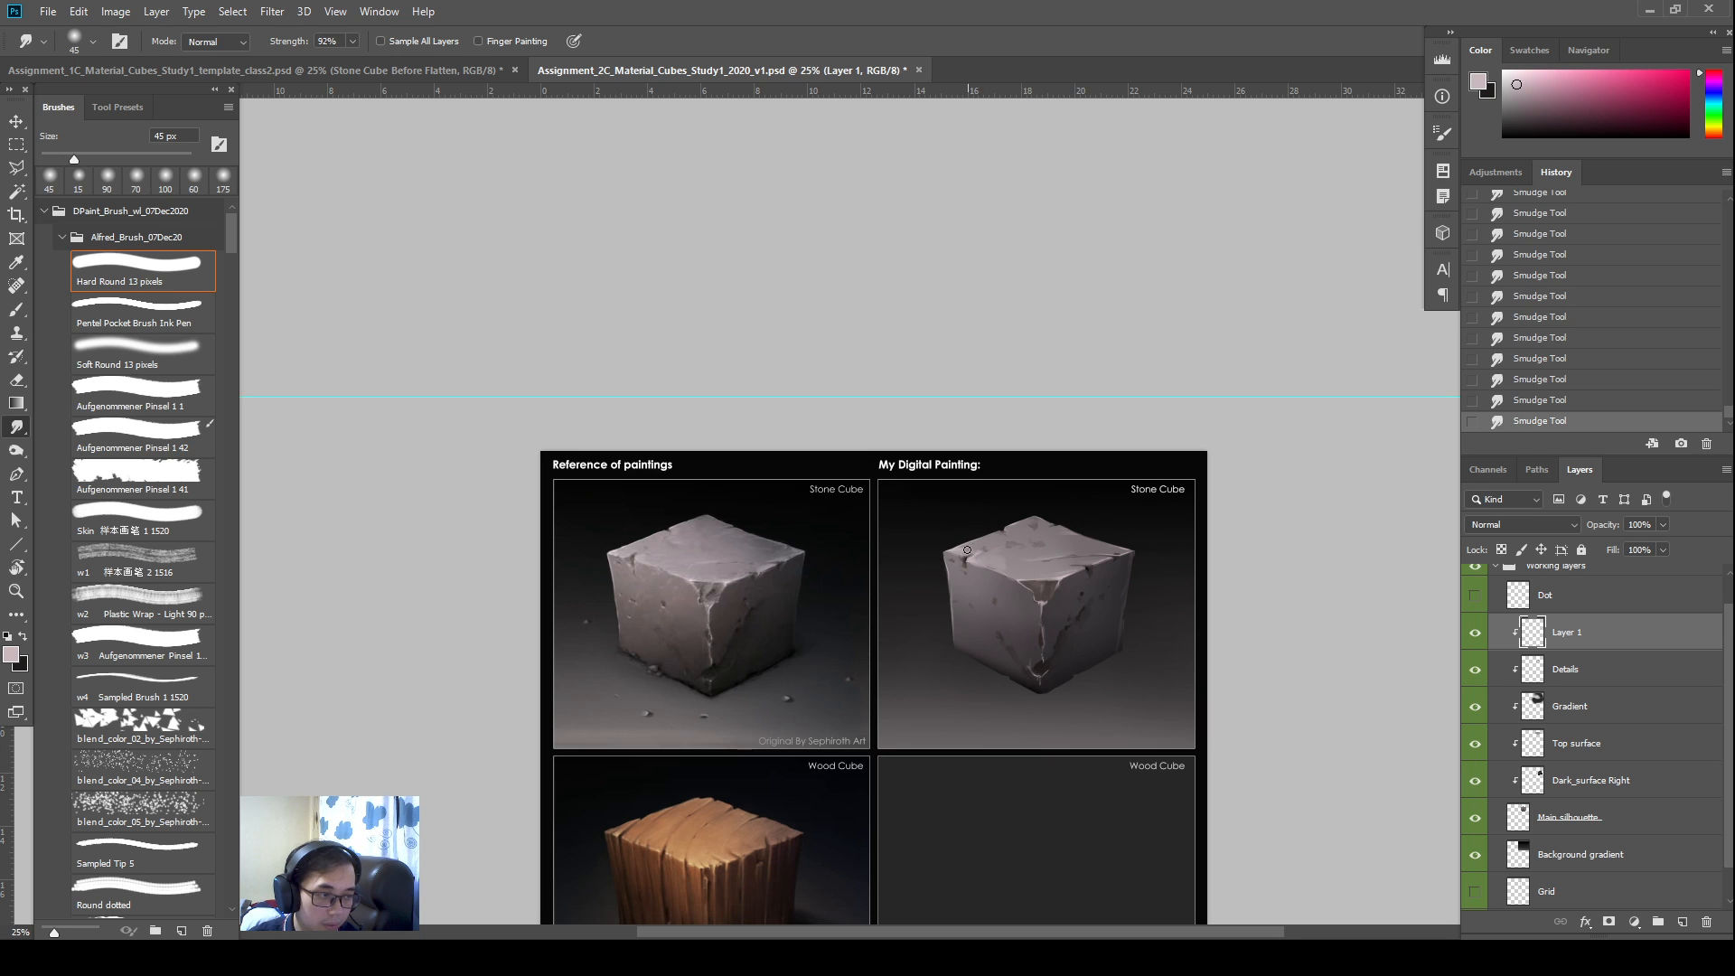
# Smudge the middle of the front vertical edge on the Details layer with the 45 px brush
pyautogui.scroll(-1, 1075, 577)
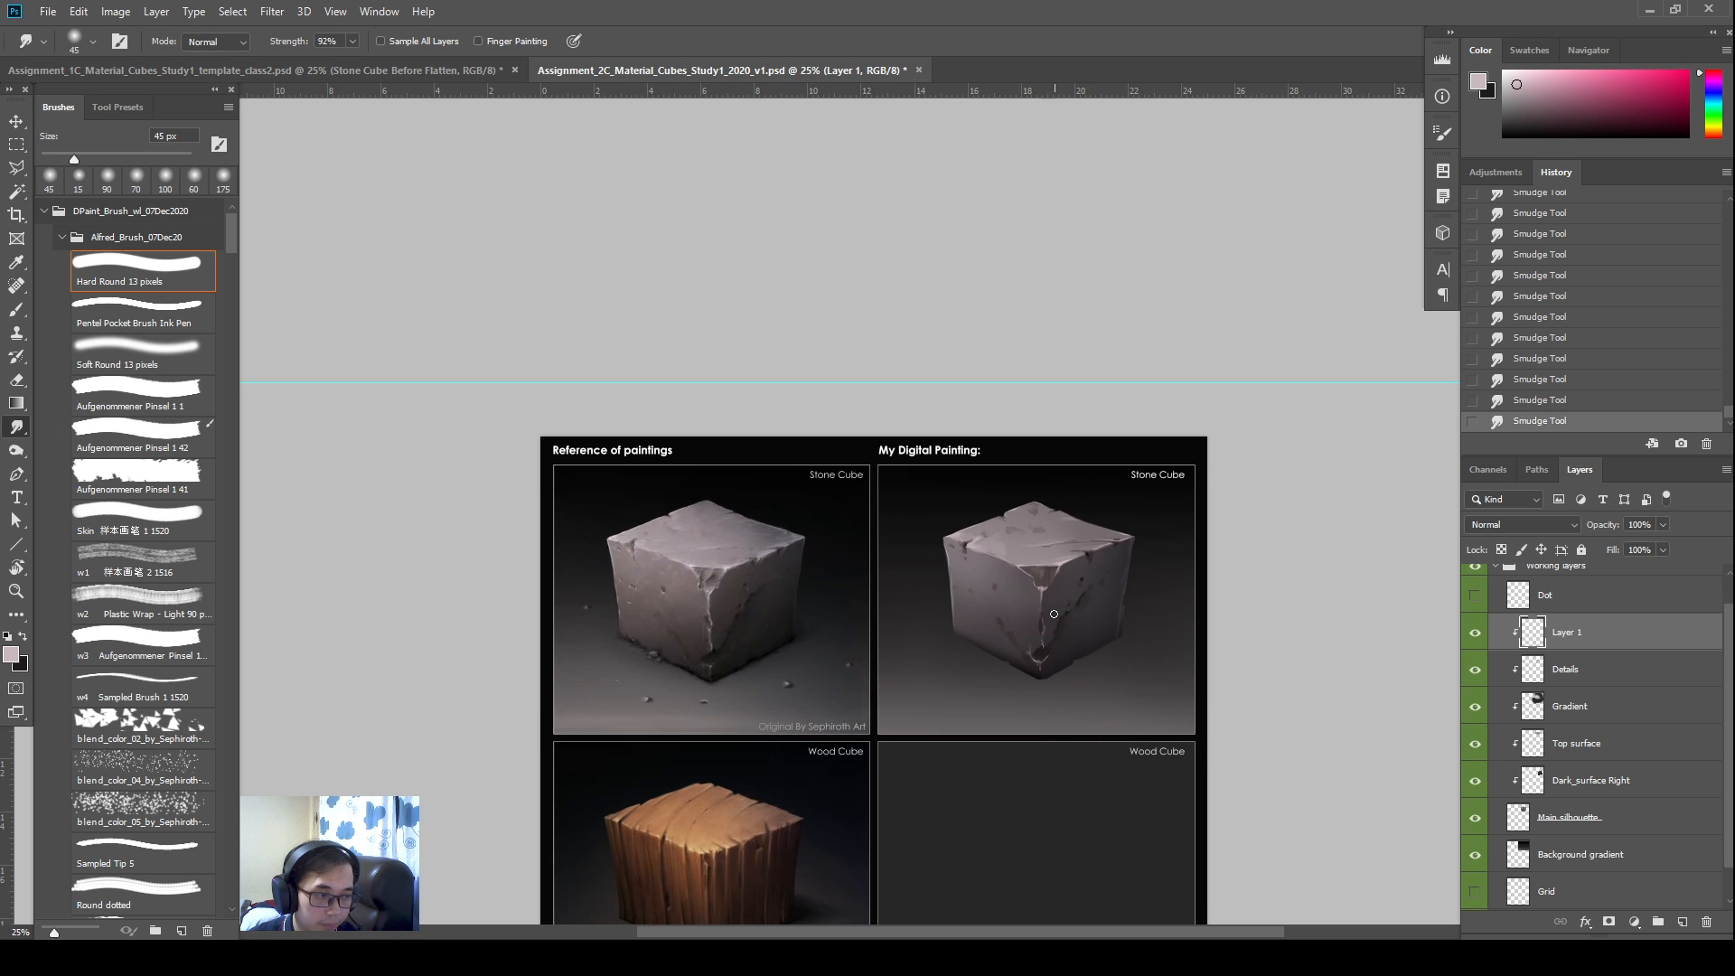
pyautogui.press('b')
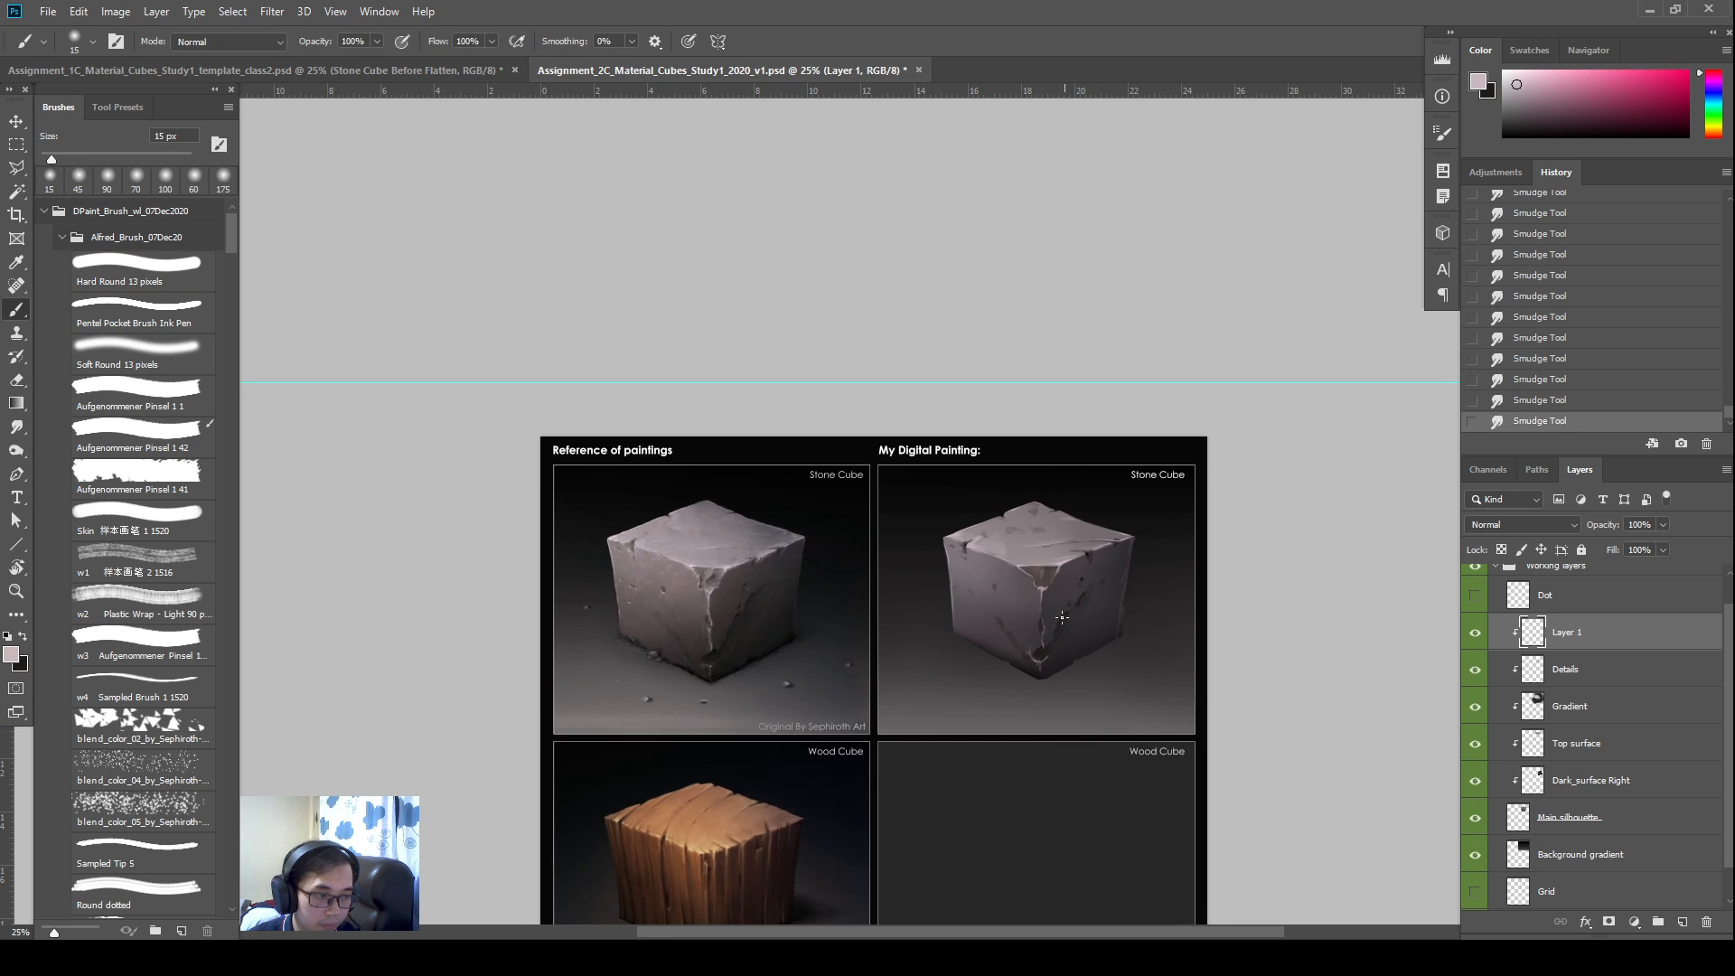
pyautogui.click(1655, 679)
pyautogui.press('r')
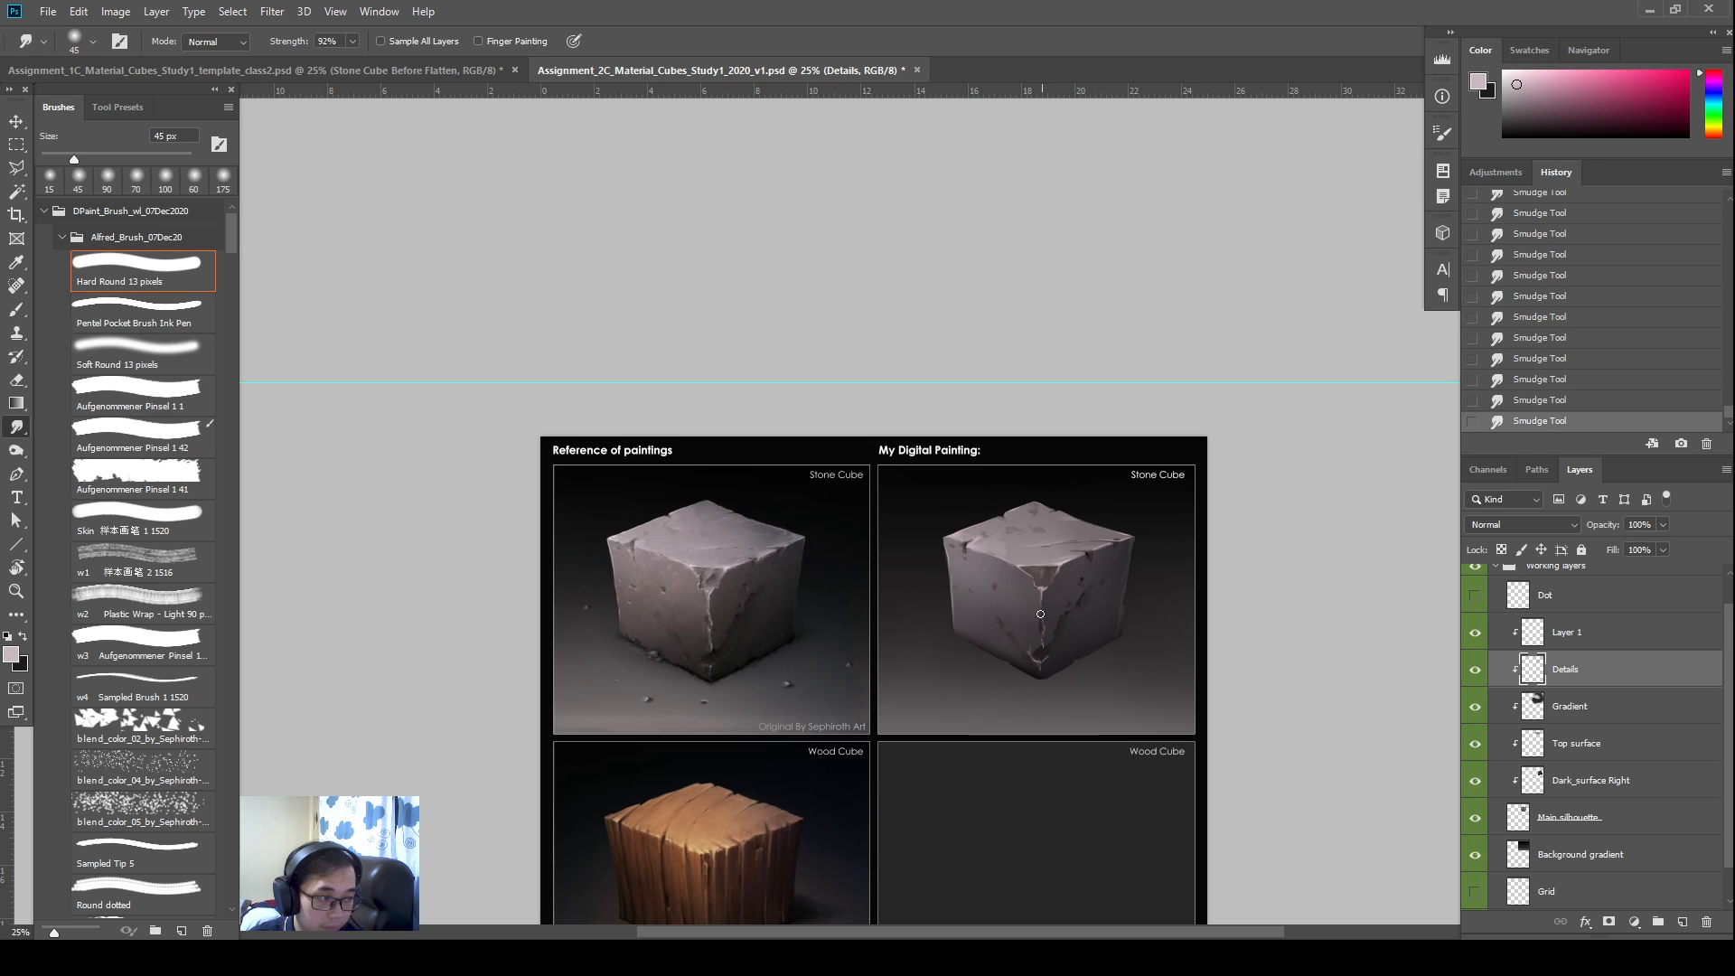
pyautogui.moveTo(1038, 615); pyautogui.dragTo(1039, 613)
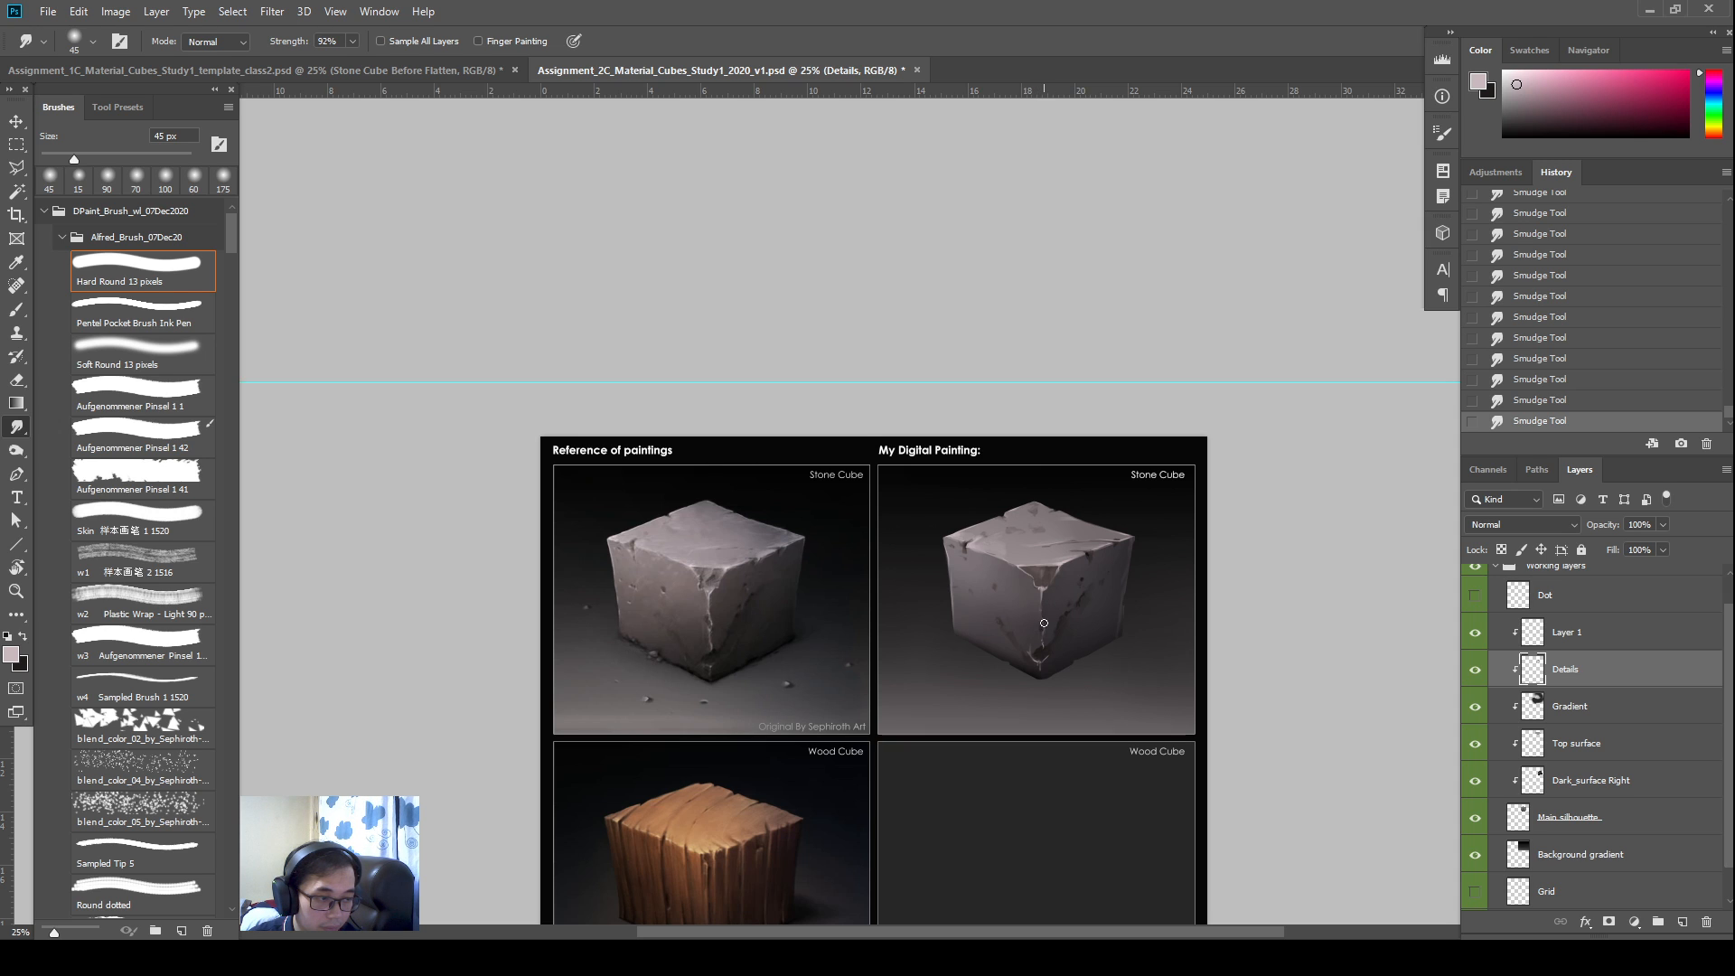
# Rename Layer 1 as Highlights
pyautogui.click(1577, 638)
pyautogui.moveTo(1061, 708); pyautogui.dragTo(1070, 662)
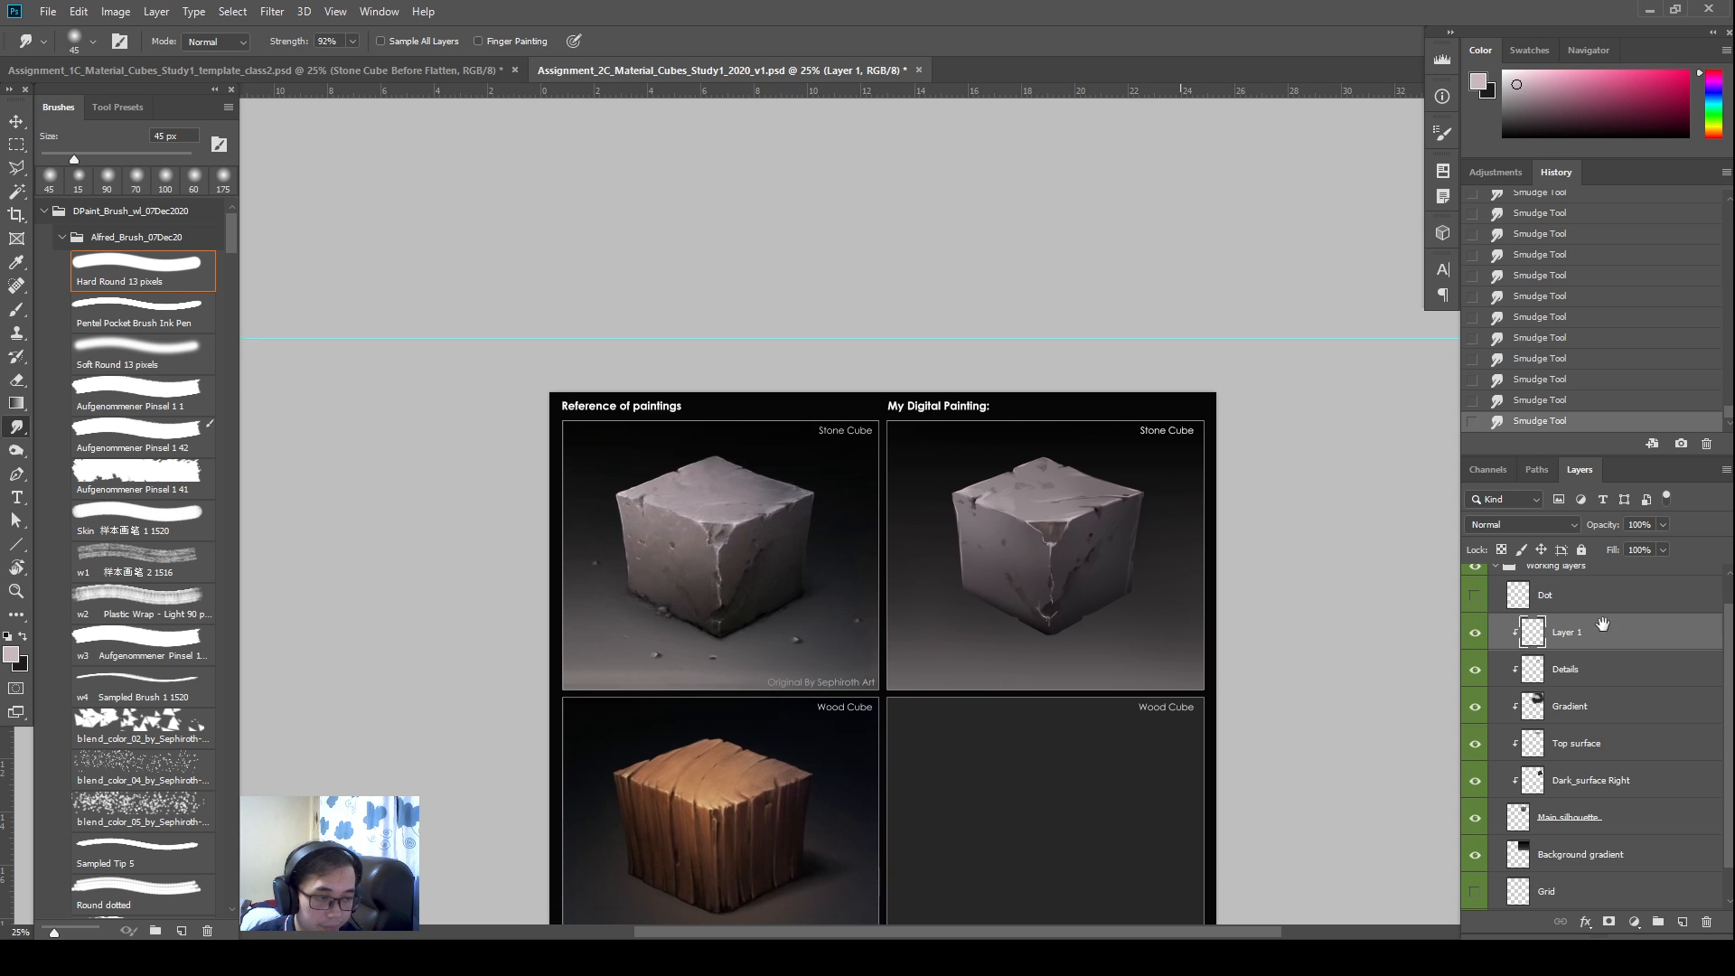
pyautogui.doubleClick(1572, 634)
pyautogui.write('Highlights')
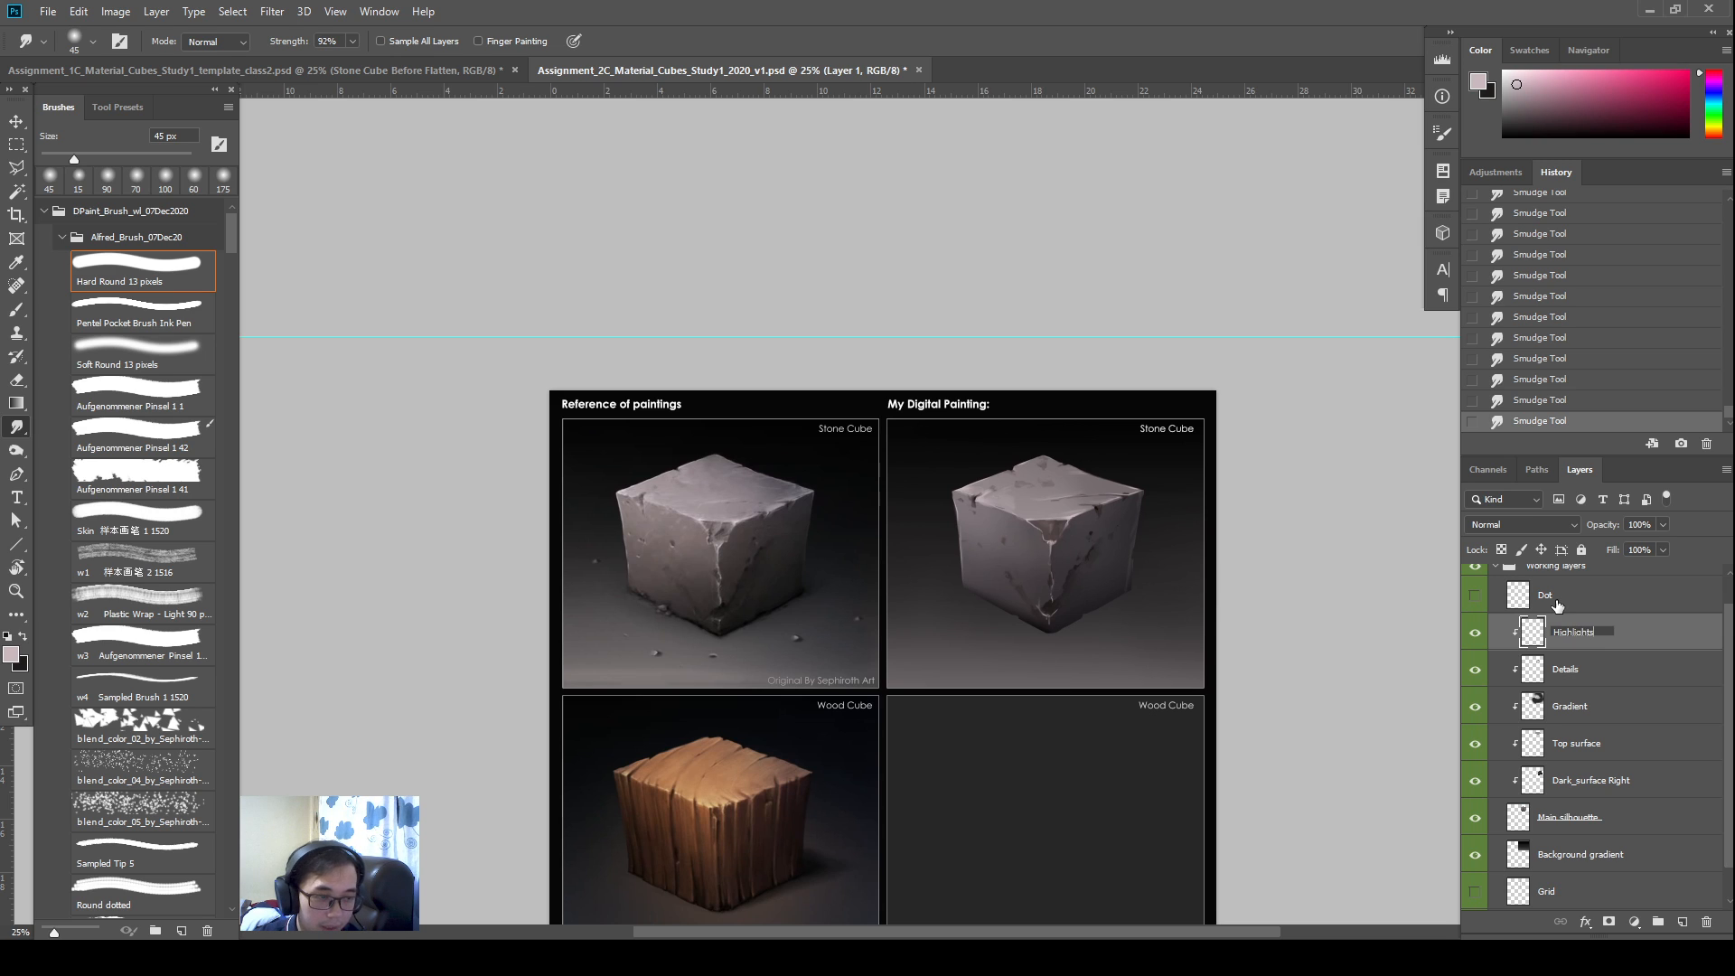
pyautogui.press('Return')
# Smudge the highlight at the lower front corner on the Highlights layer, then dab fresh highlights around the chip with a 15 px brush
pyautogui.moveTo(1048, 605); pyautogui.dragTo(1064, 630)
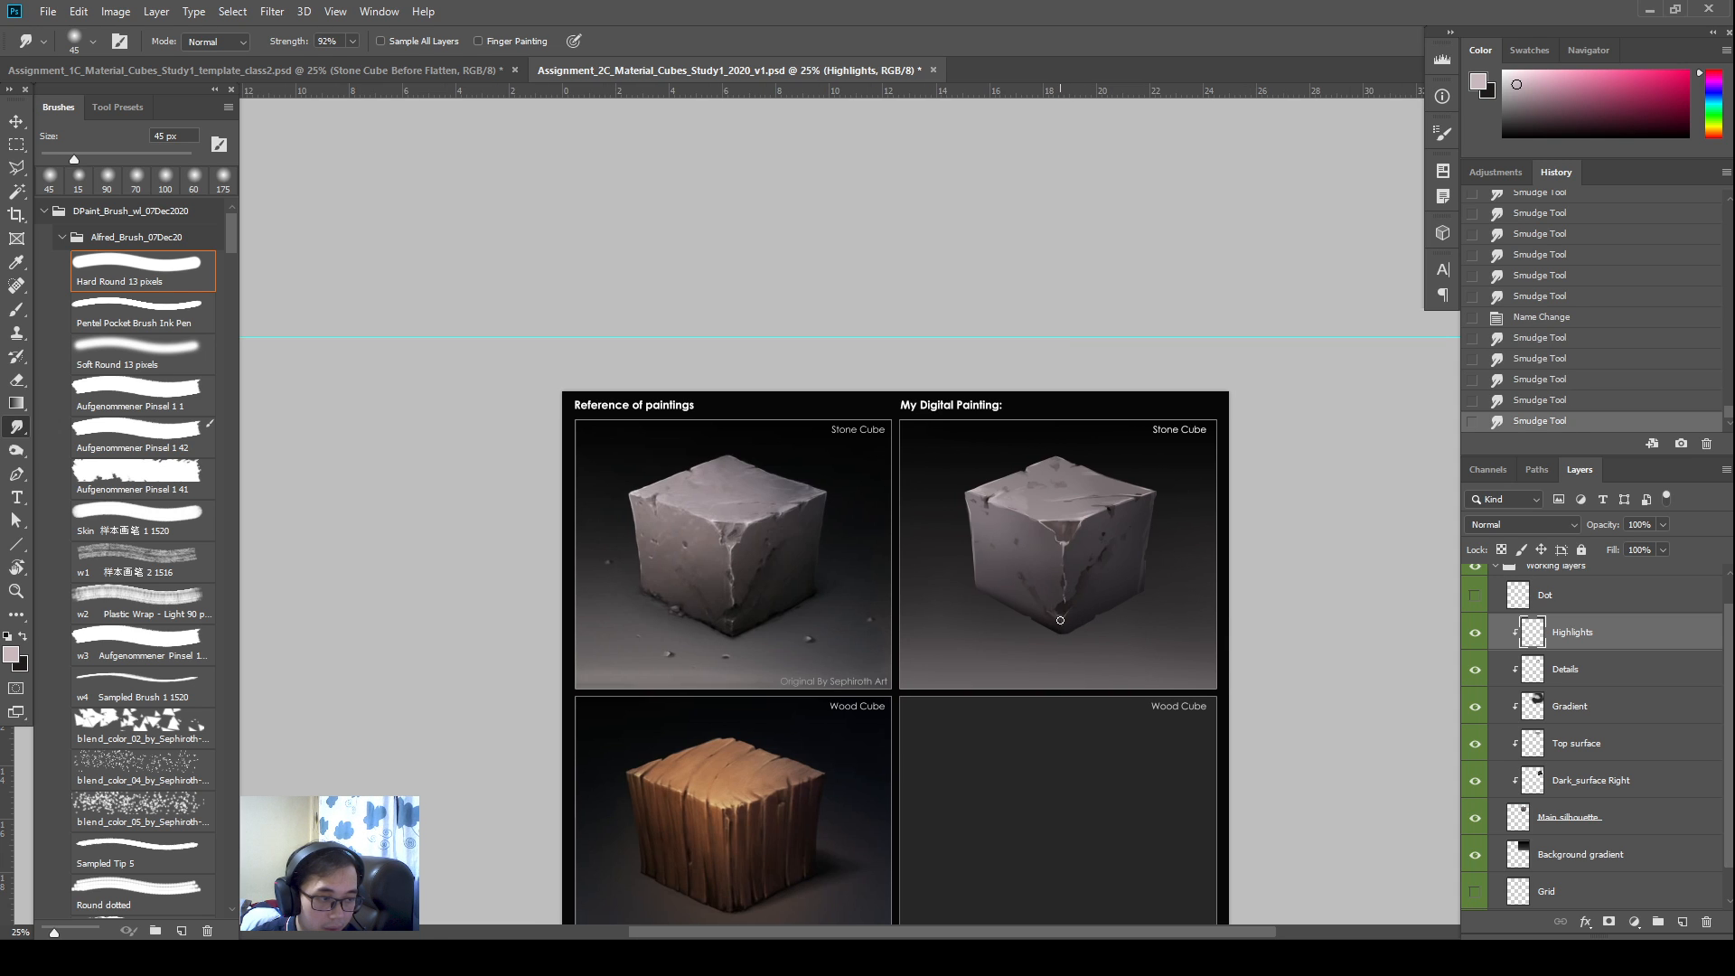
pyautogui.press('b')
pyautogui.click(1075, 612)
pyautogui.click(1066, 617)
pyautogui.click(1070, 615)
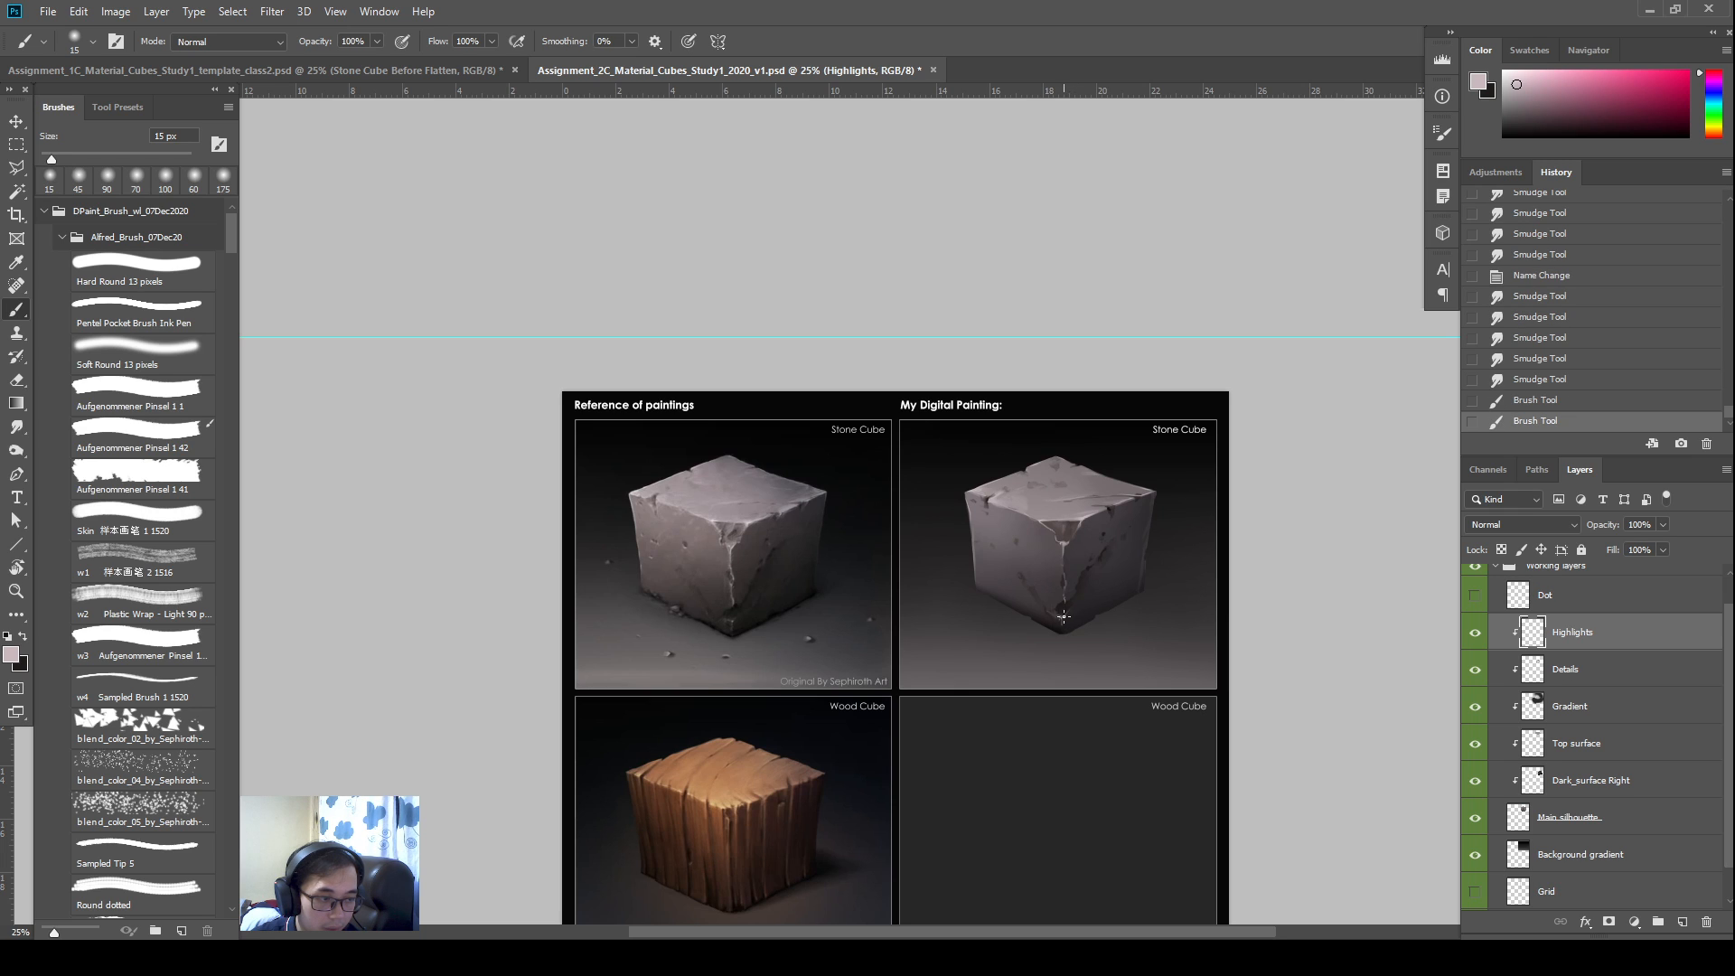
pyautogui.click(1076, 611)
# Blend the highlight dabs around the lower front corner chip with the 45 px smudge brush
pyautogui.press('r')
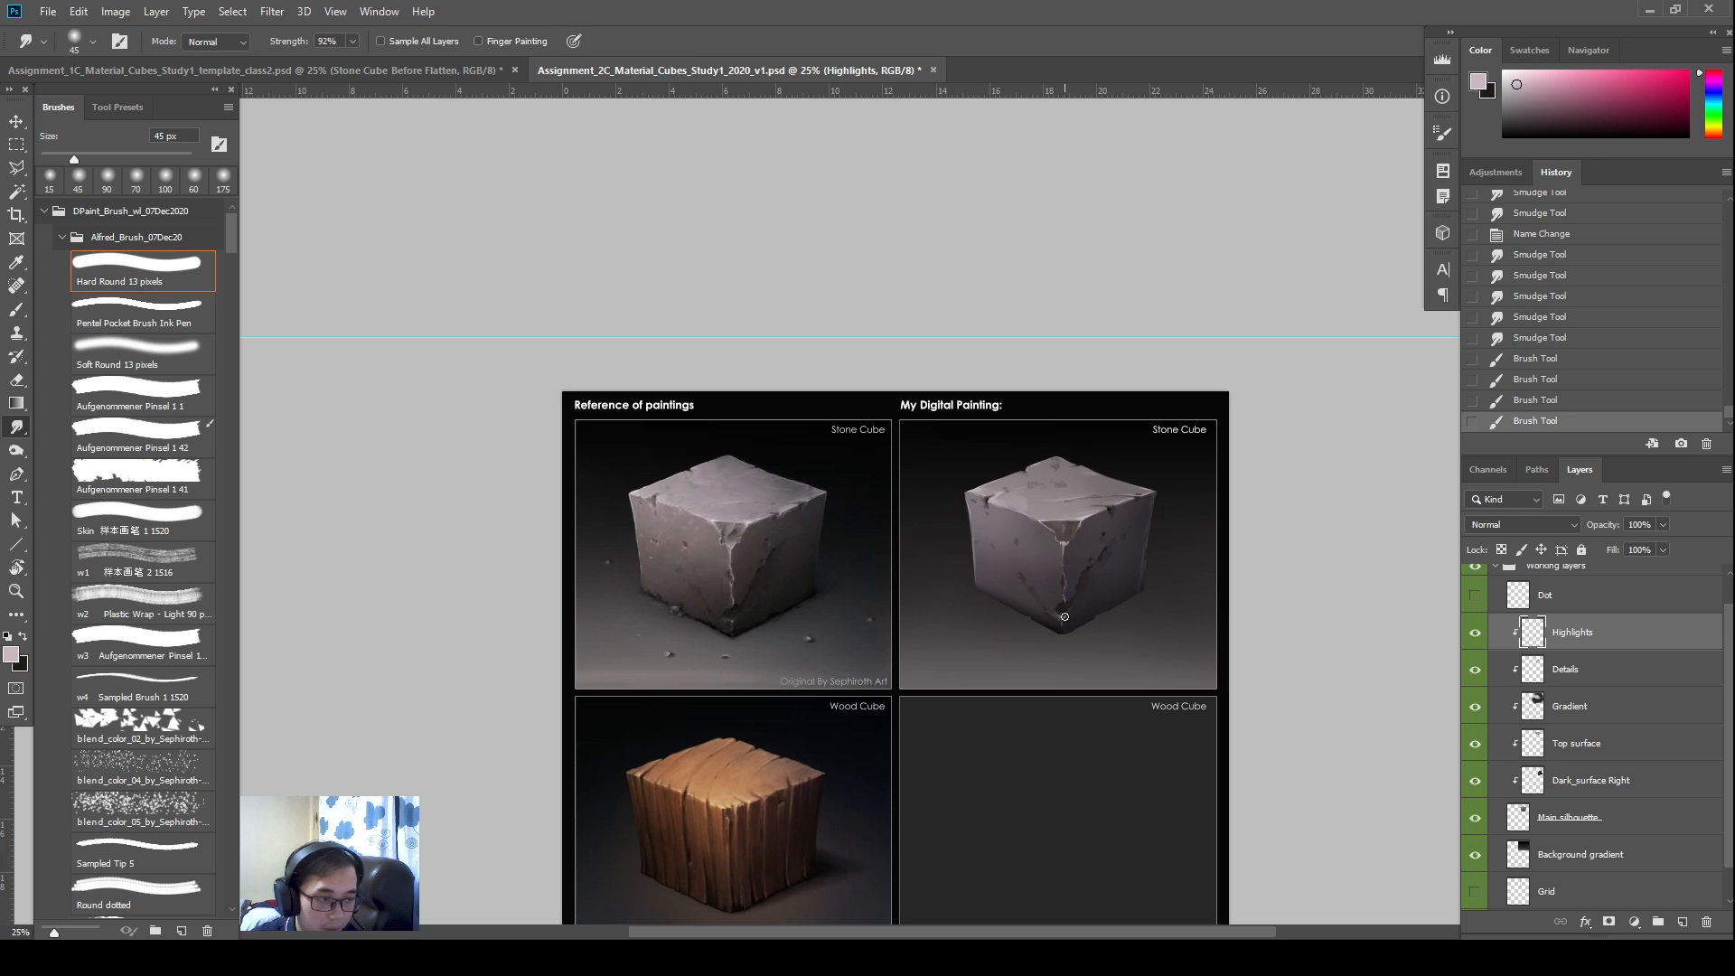
pyautogui.moveTo(1064, 615); pyautogui.dragTo(1066, 622)
pyautogui.moveTo(1072, 615); pyautogui.dragTo(1065, 622)
pyautogui.moveTo(1066, 616); pyautogui.dragTo(1057, 610)
pyautogui.moveTo(1062, 602); pyautogui.dragTo(1051, 614)
pyautogui.moveTo(1050, 611); pyautogui.dragTo(1052, 616)
pyautogui.moveTo(1052, 613); pyautogui.dragTo(1068, 629)
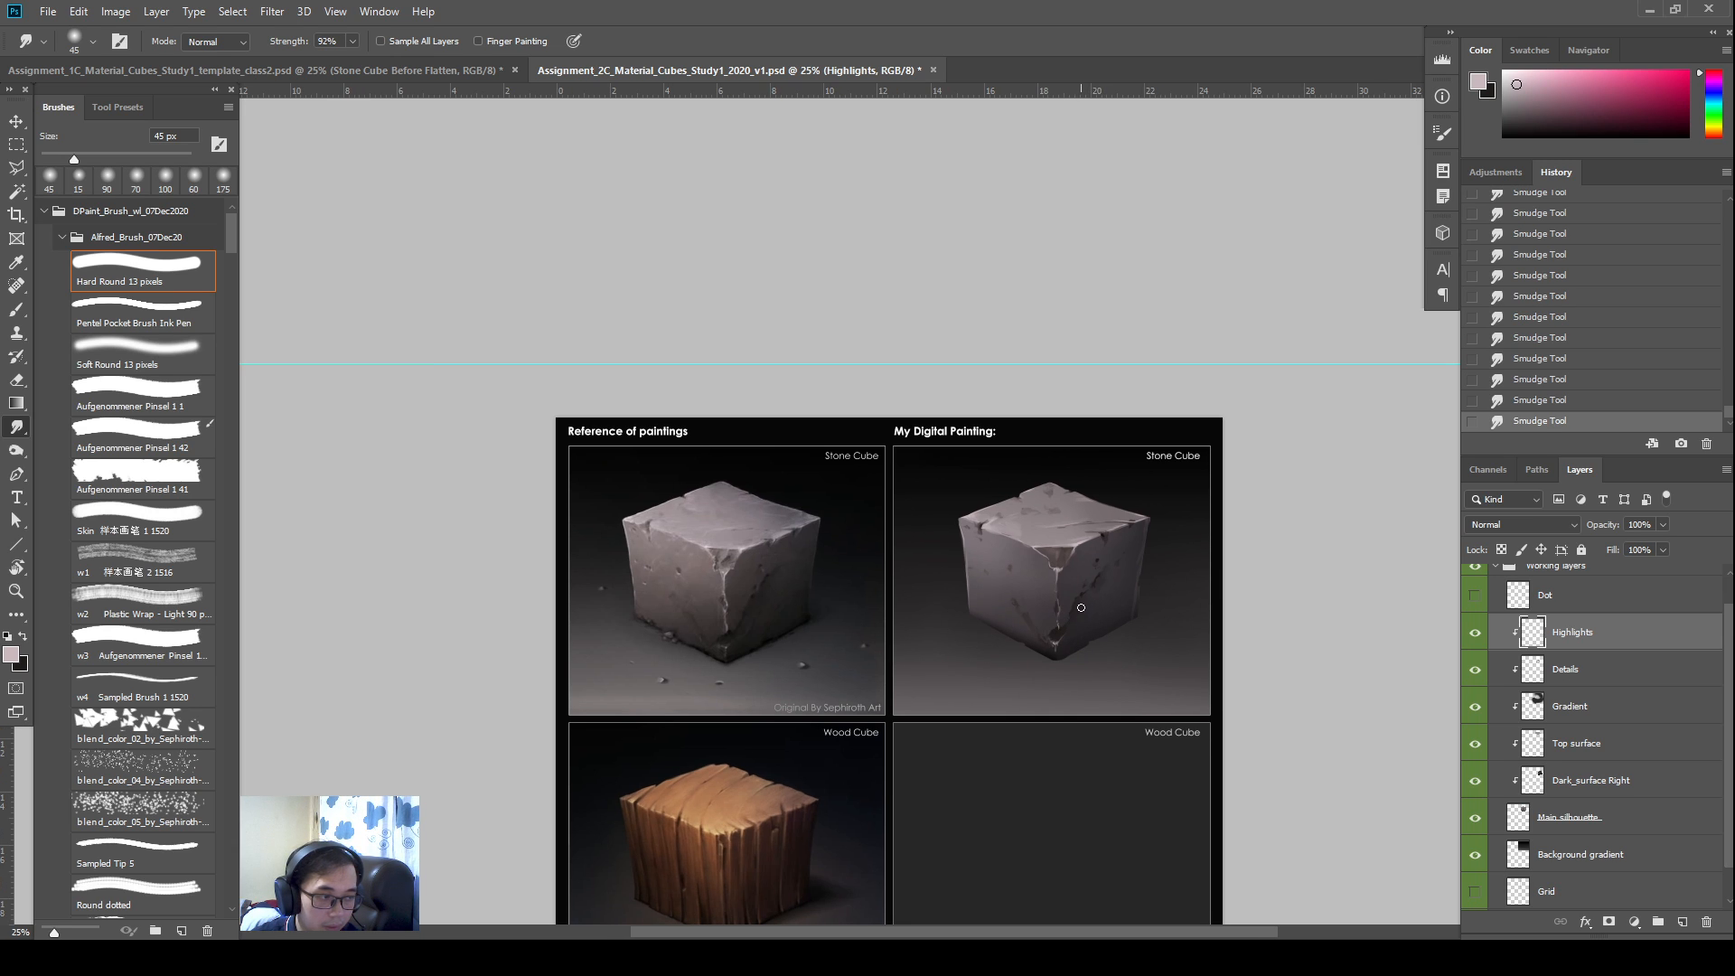
# Dodge the front vertical edge's highlights at 11% exposure and smudge them up into the upper front corner
pyautogui.press('o')
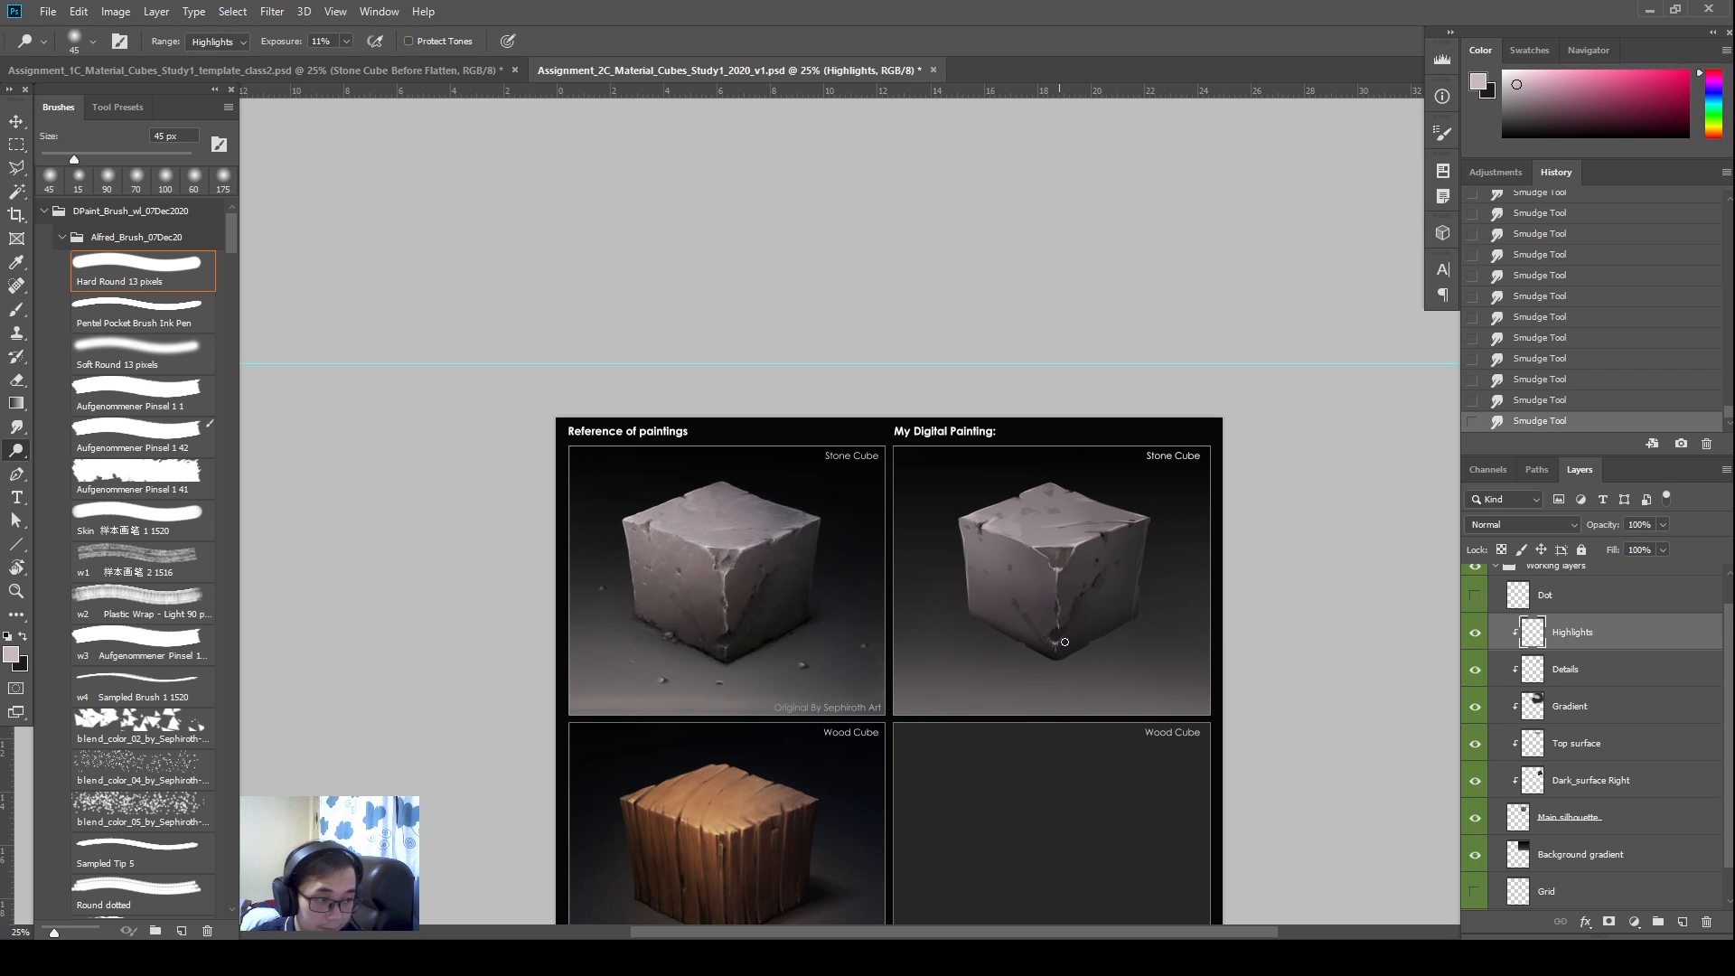
pyautogui.moveTo(1077, 584); pyautogui.dragTo(1067, 593)
pyautogui.press('r')
pyautogui.moveTo(1064, 580); pyautogui.dragTo(1062, 562)
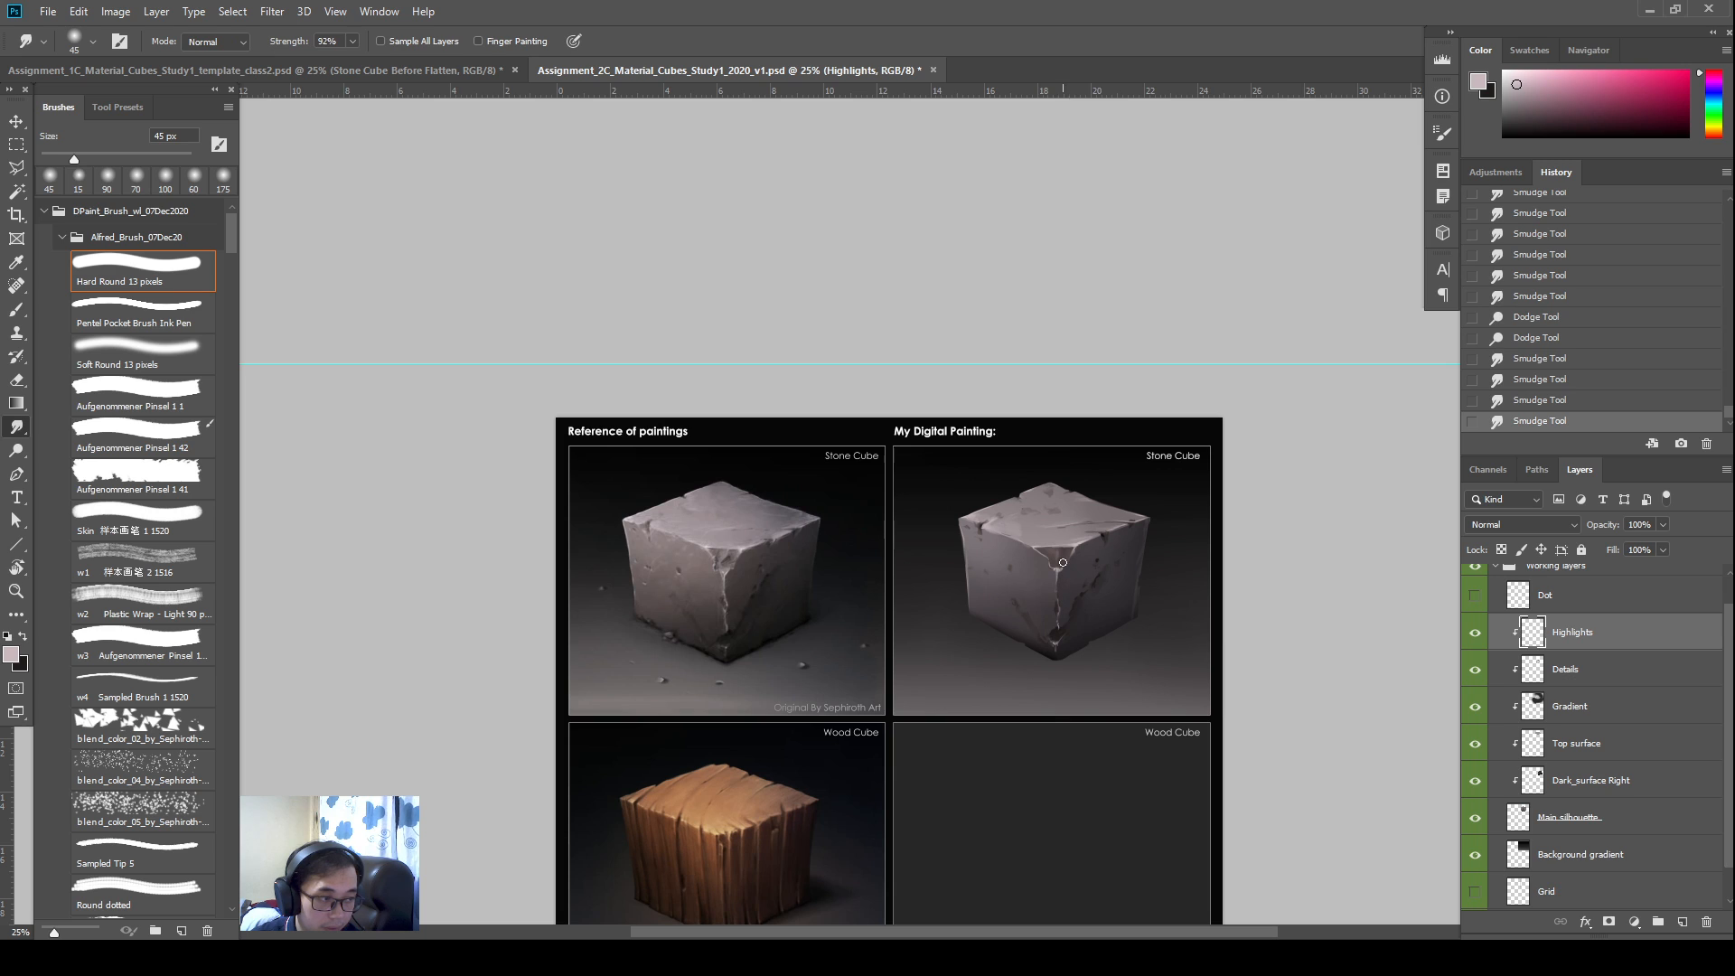
pyautogui.press('b')
pyautogui.press('r')
pyautogui.moveTo(1056, 564); pyautogui.dragTo(1048, 548)
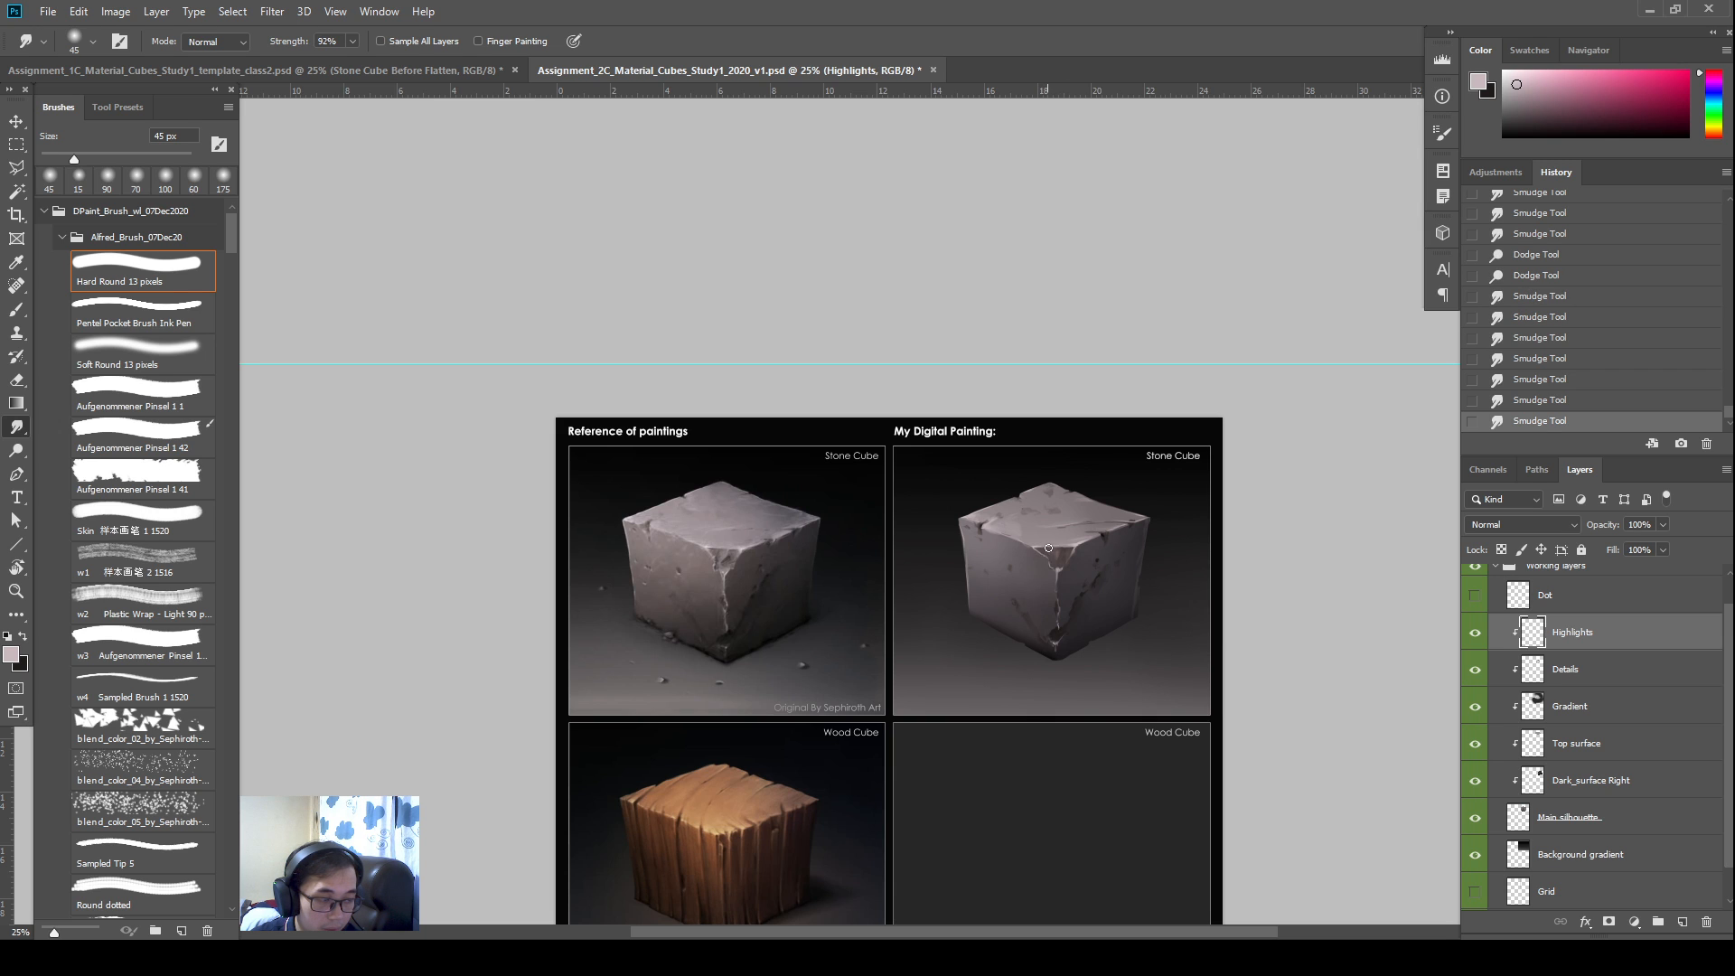
# Dab 15 px highlights on the top face's front edge beside the front corner and blend them with the 45 px smudge brush
pyautogui.press('b')
pyautogui.click(1056, 539)
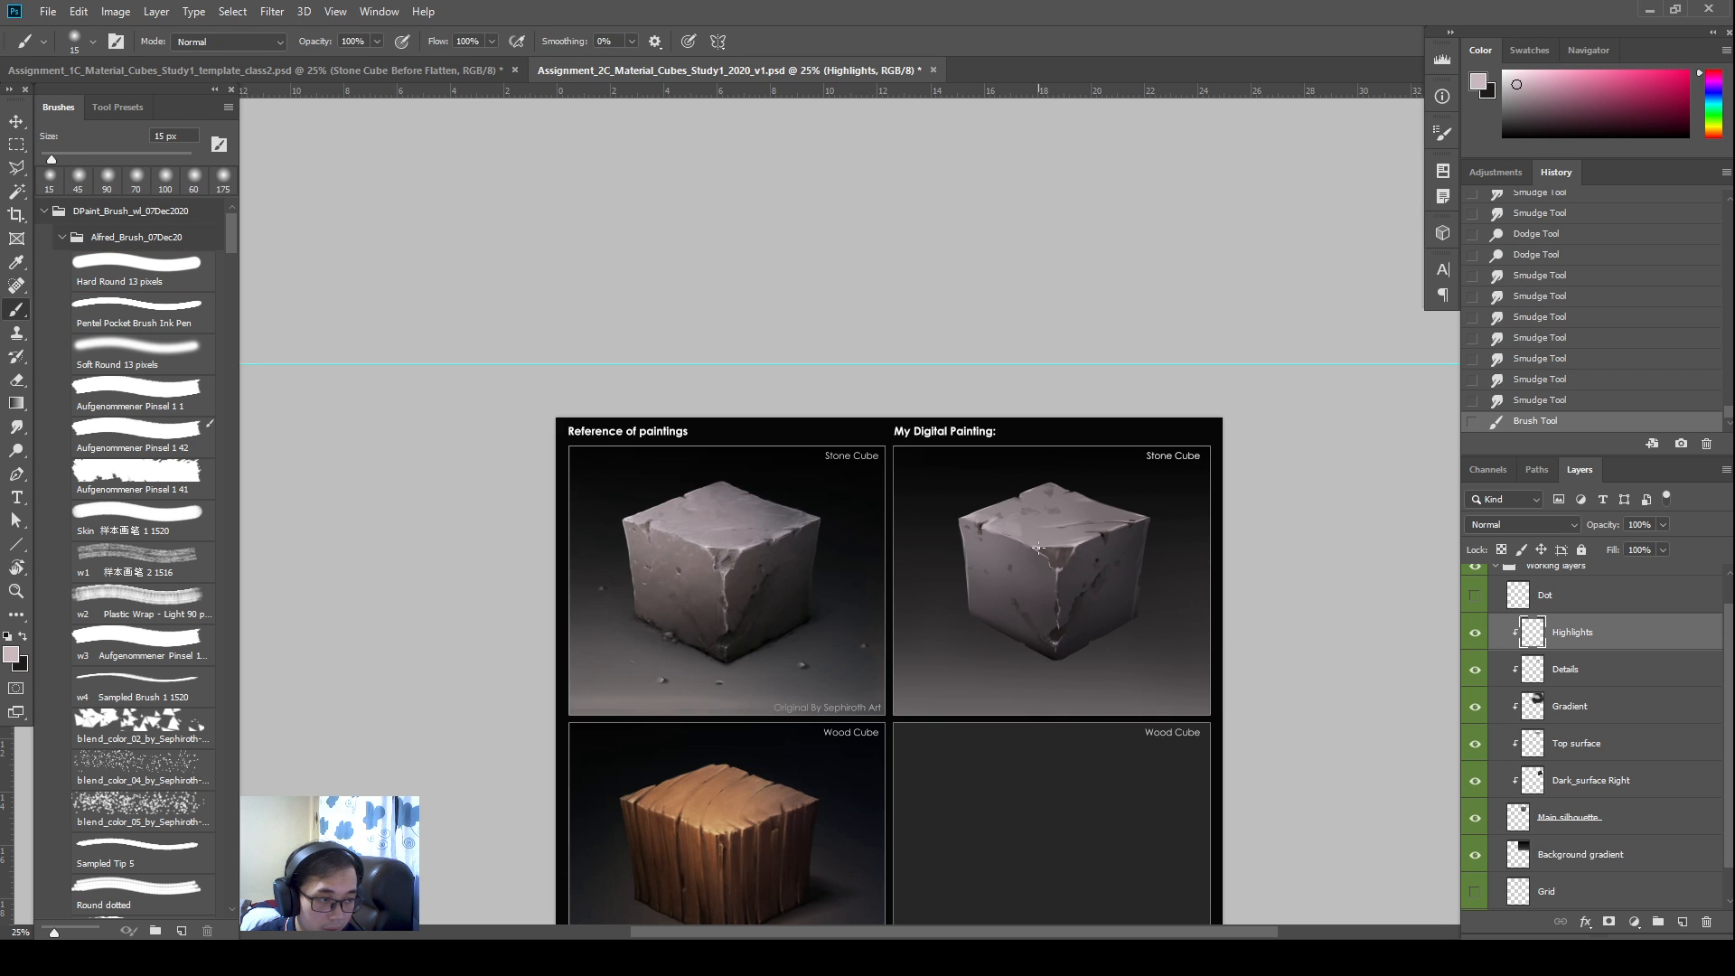
pyautogui.click(1038, 547)
pyautogui.press('r')
pyautogui.click(1039, 547)
pyautogui.click(1038, 548)
pyautogui.click(1038, 547)
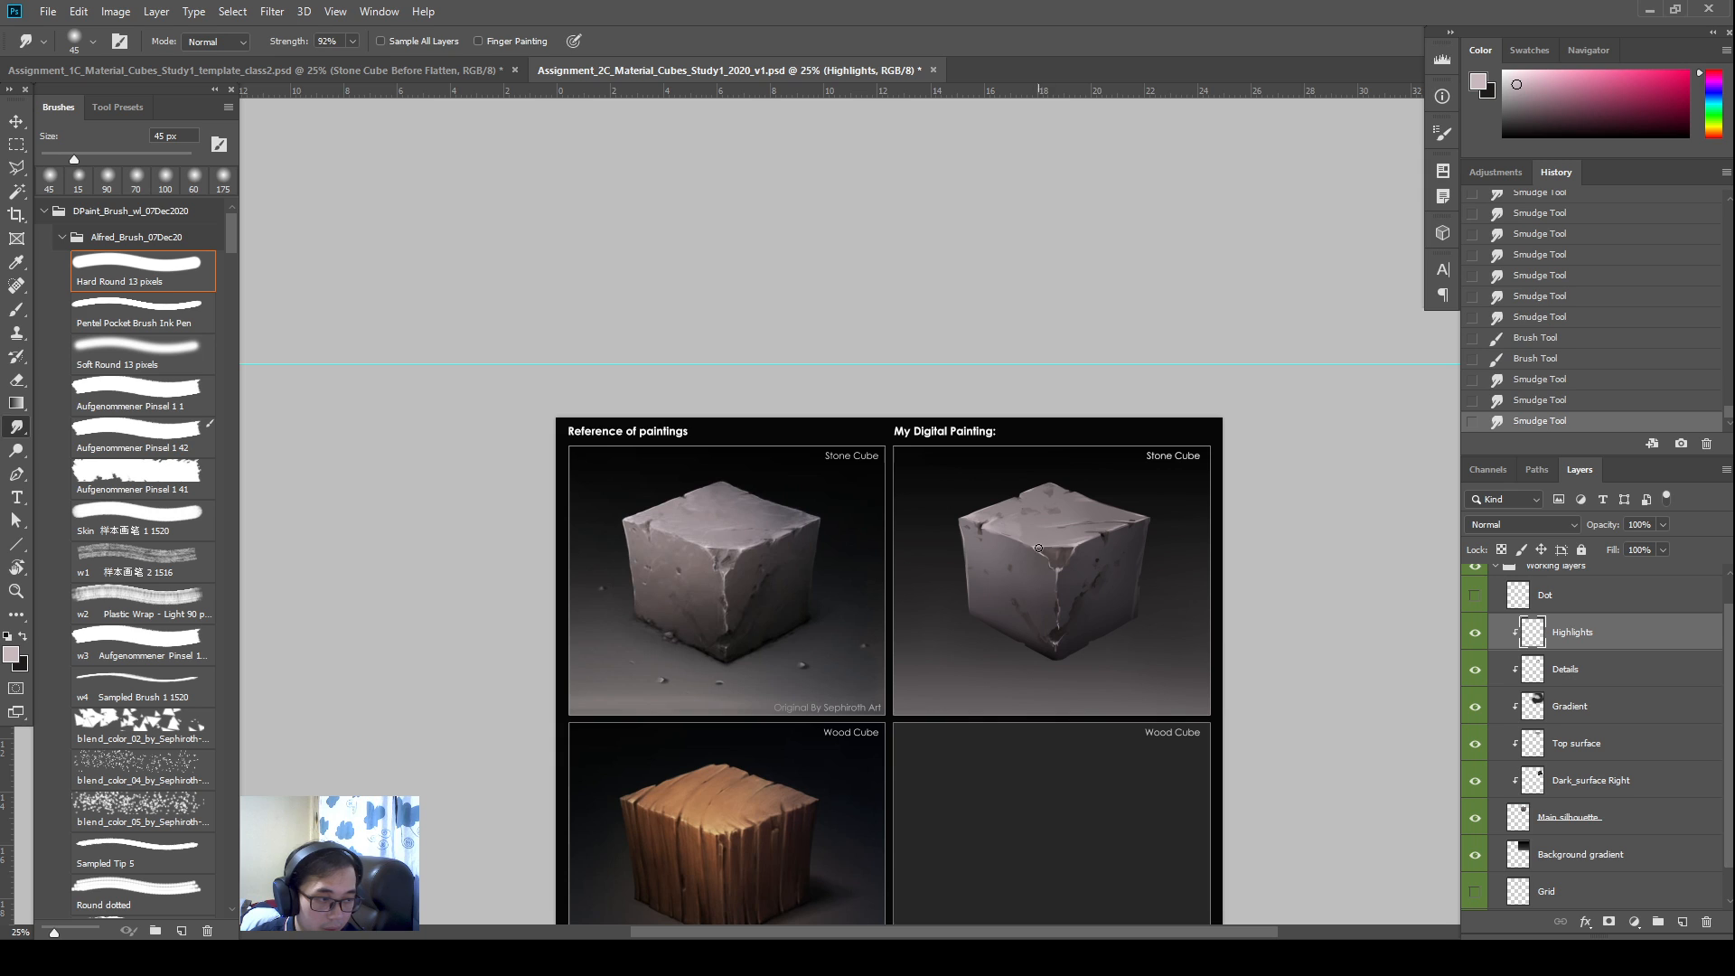
pyautogui.moveTo(1038, 548); pyautogui.dragTo(1104, 562)
# Paint small 15 px highlights around the pits on the cube's left face, redoing strokes that do not fit
pyautogui.press('b')
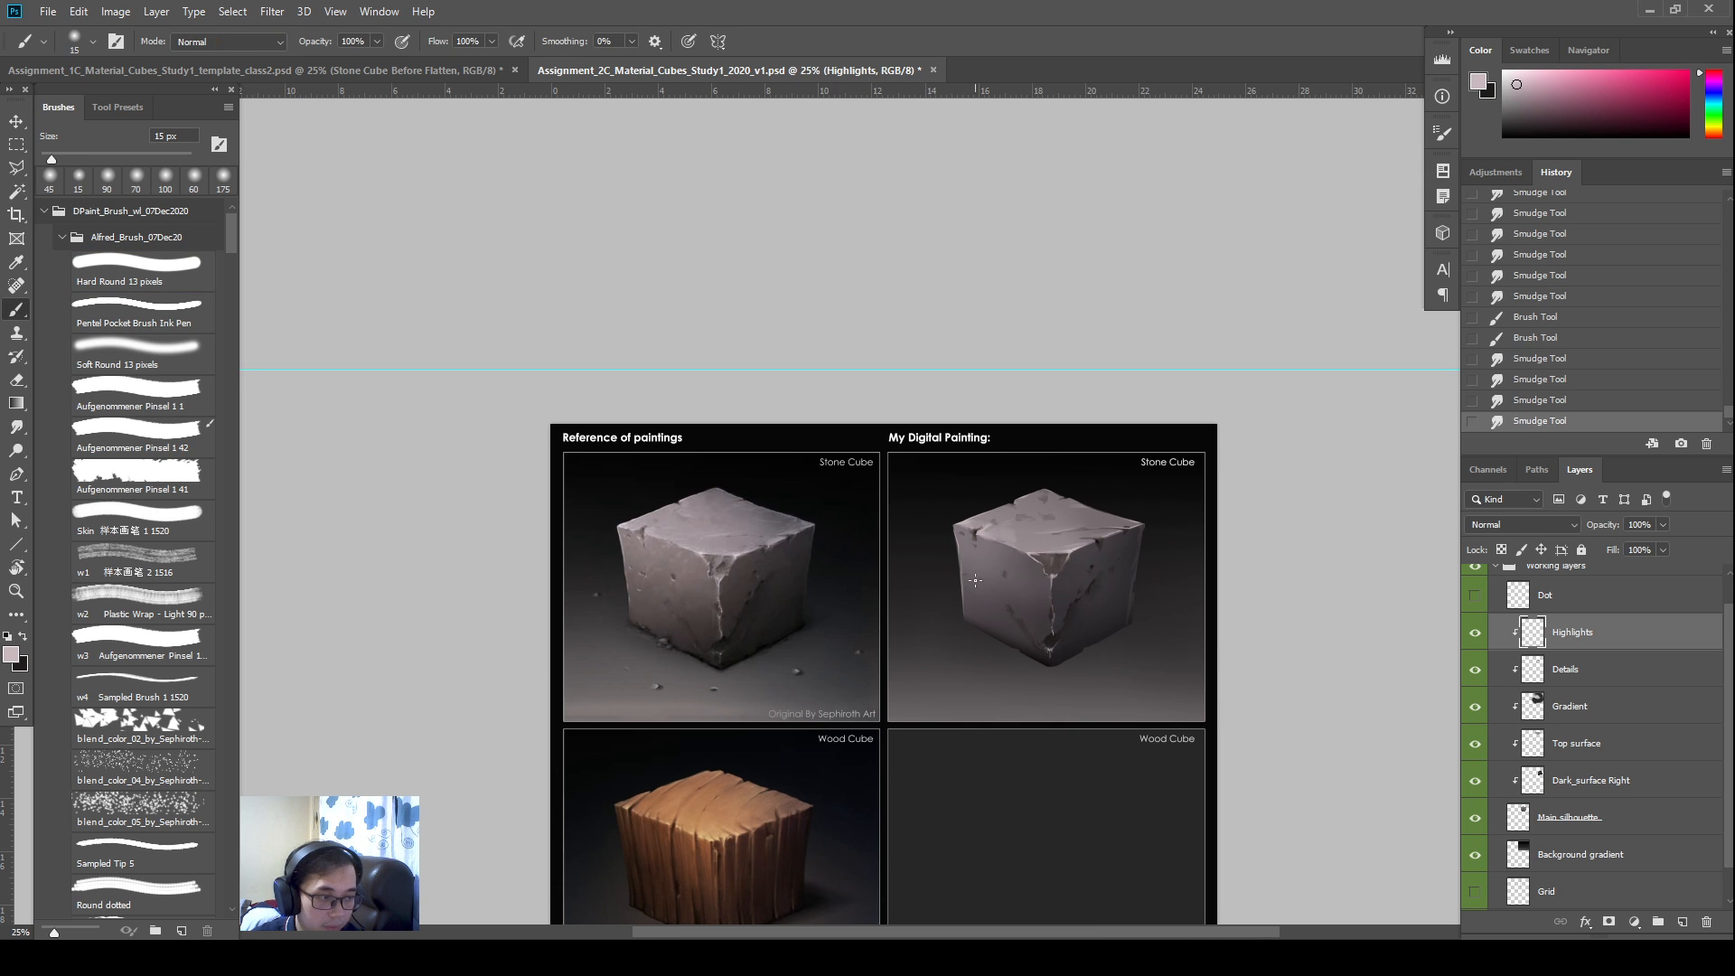
pyautogui.moveTo(962, 604); pyautogui.dragTo(1008, 578)
pyautogui.hotkey('ctrl', 'z')
pyautogui.click(1005, 575)
pyautogui.click(1006, 571)
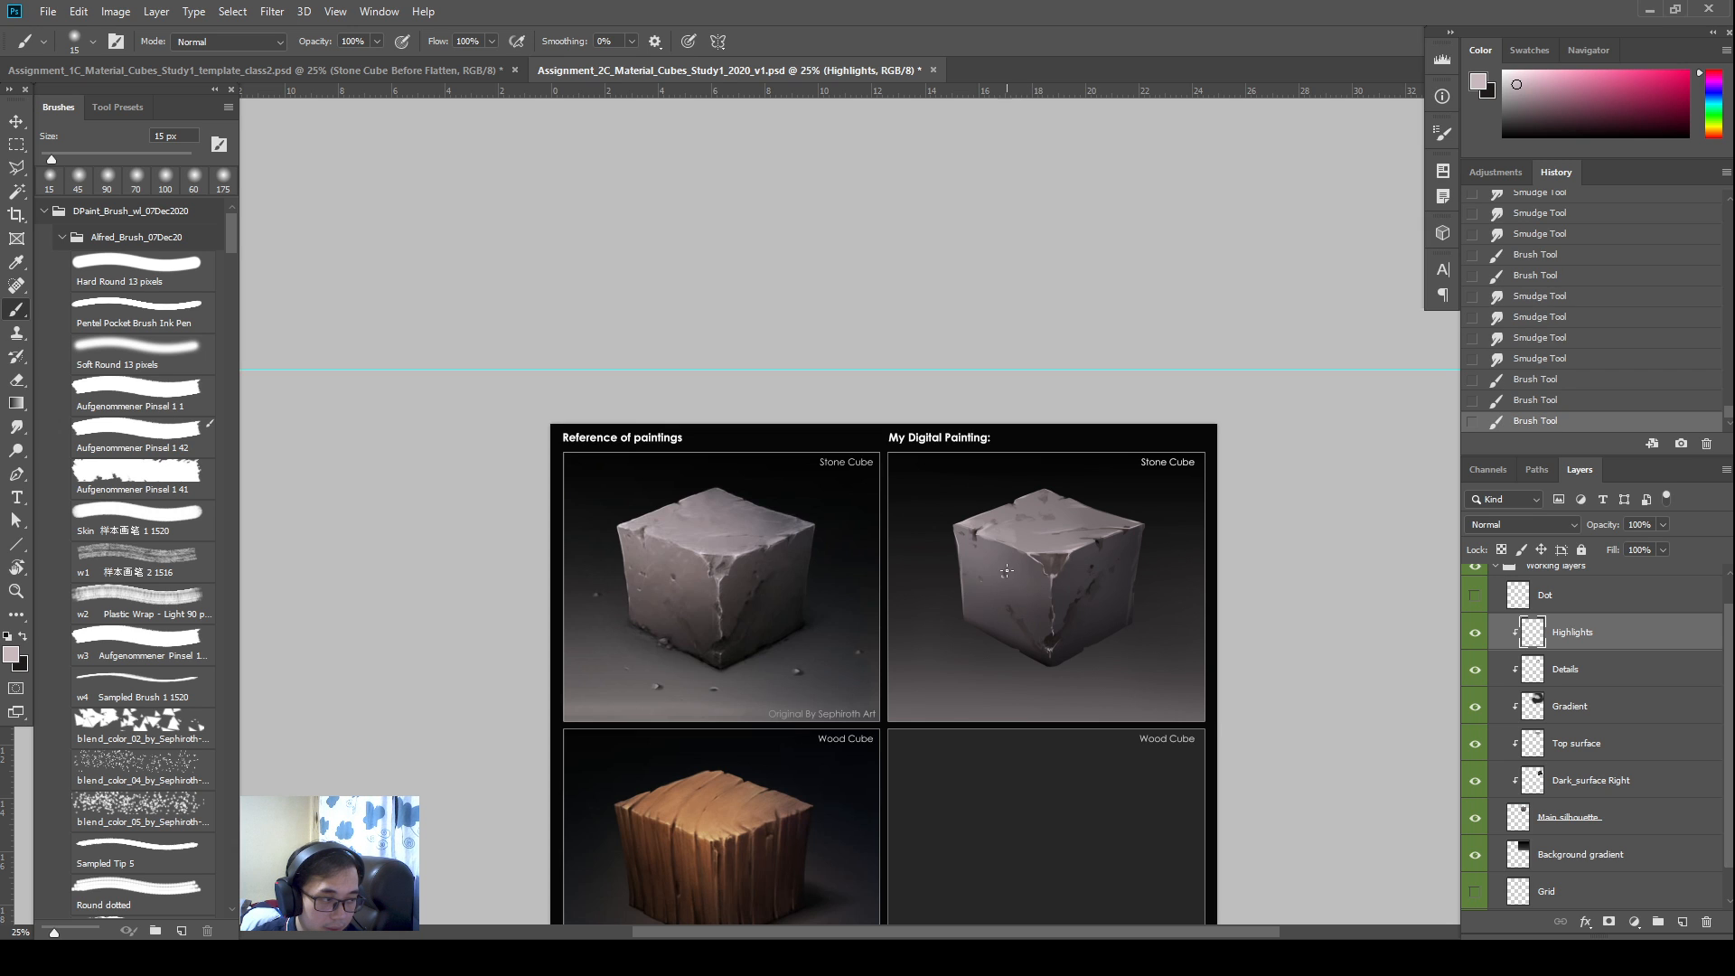
pyautogui.click(977, 580)
pyautogui.click(963, 574)
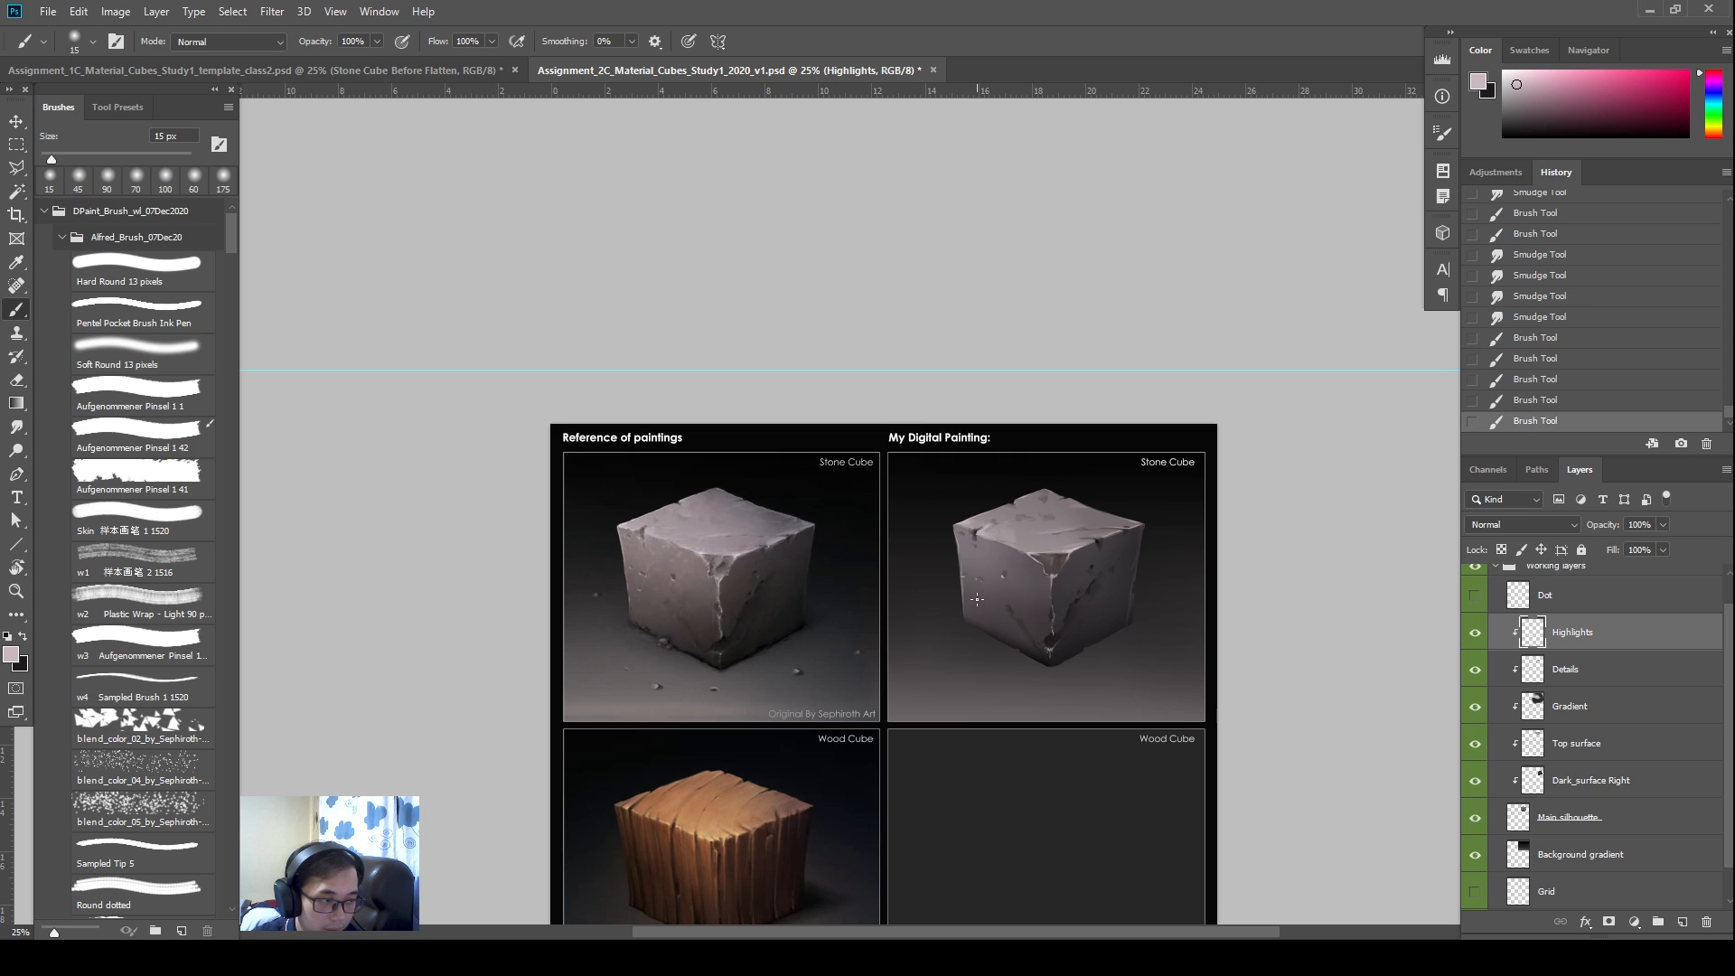
pyautogui.click(976, 598)
pyautogui.hotkey('ctrl', 'z')
pyautogui.click(975, 594)
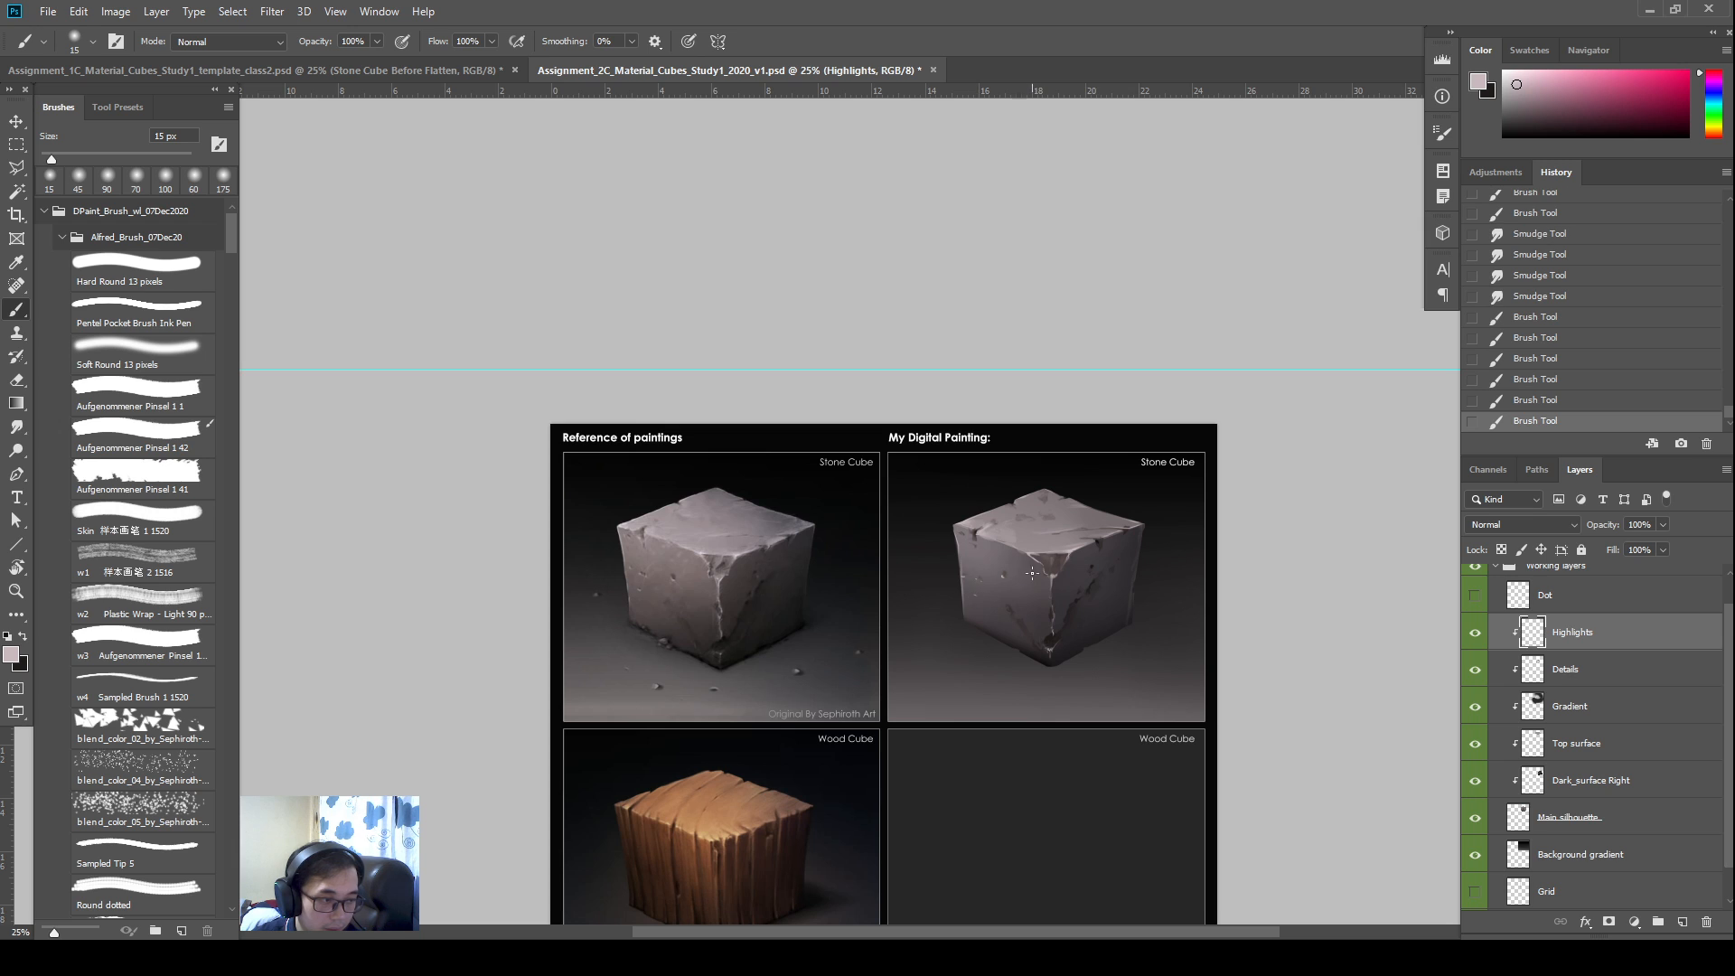
# Add small 15 px highlights to the right face's upper pits and to the chip at the cube's left corner
pyautogui.click(1085, 558)
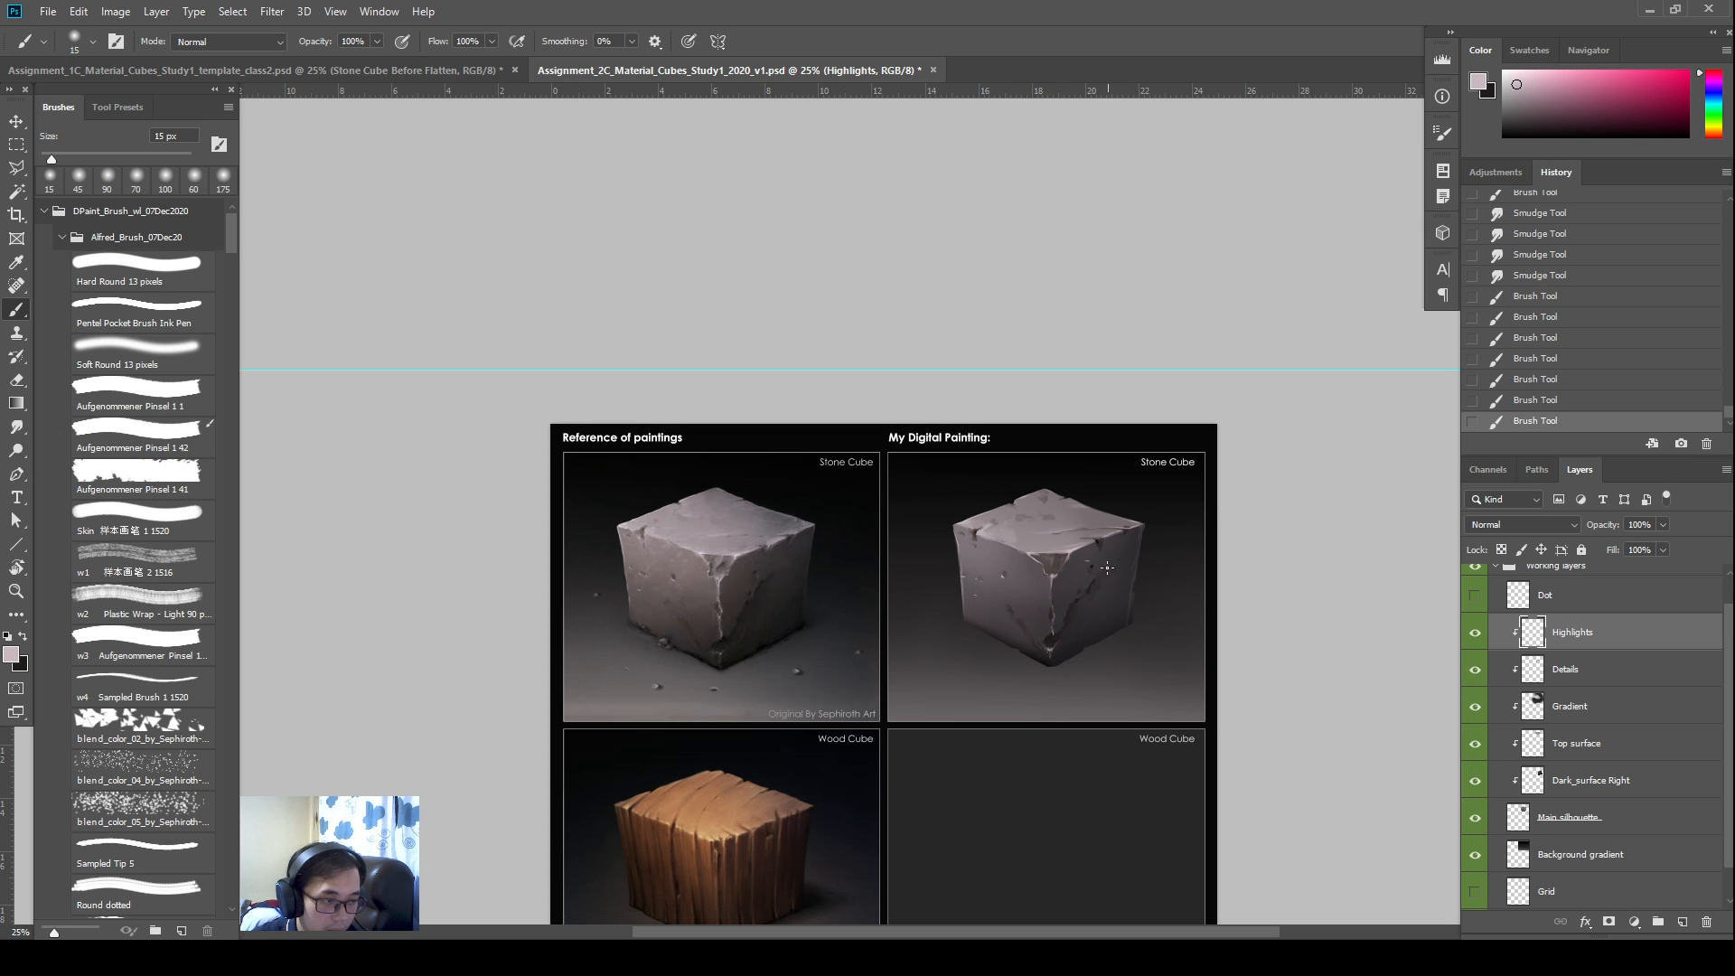
pyautogui.hotkey('ctrl', 'z')
pyautogui.click(1099, 570)
pyautogui.moveTo(1123, 570); pyautogui.dragTo(1142, 608)
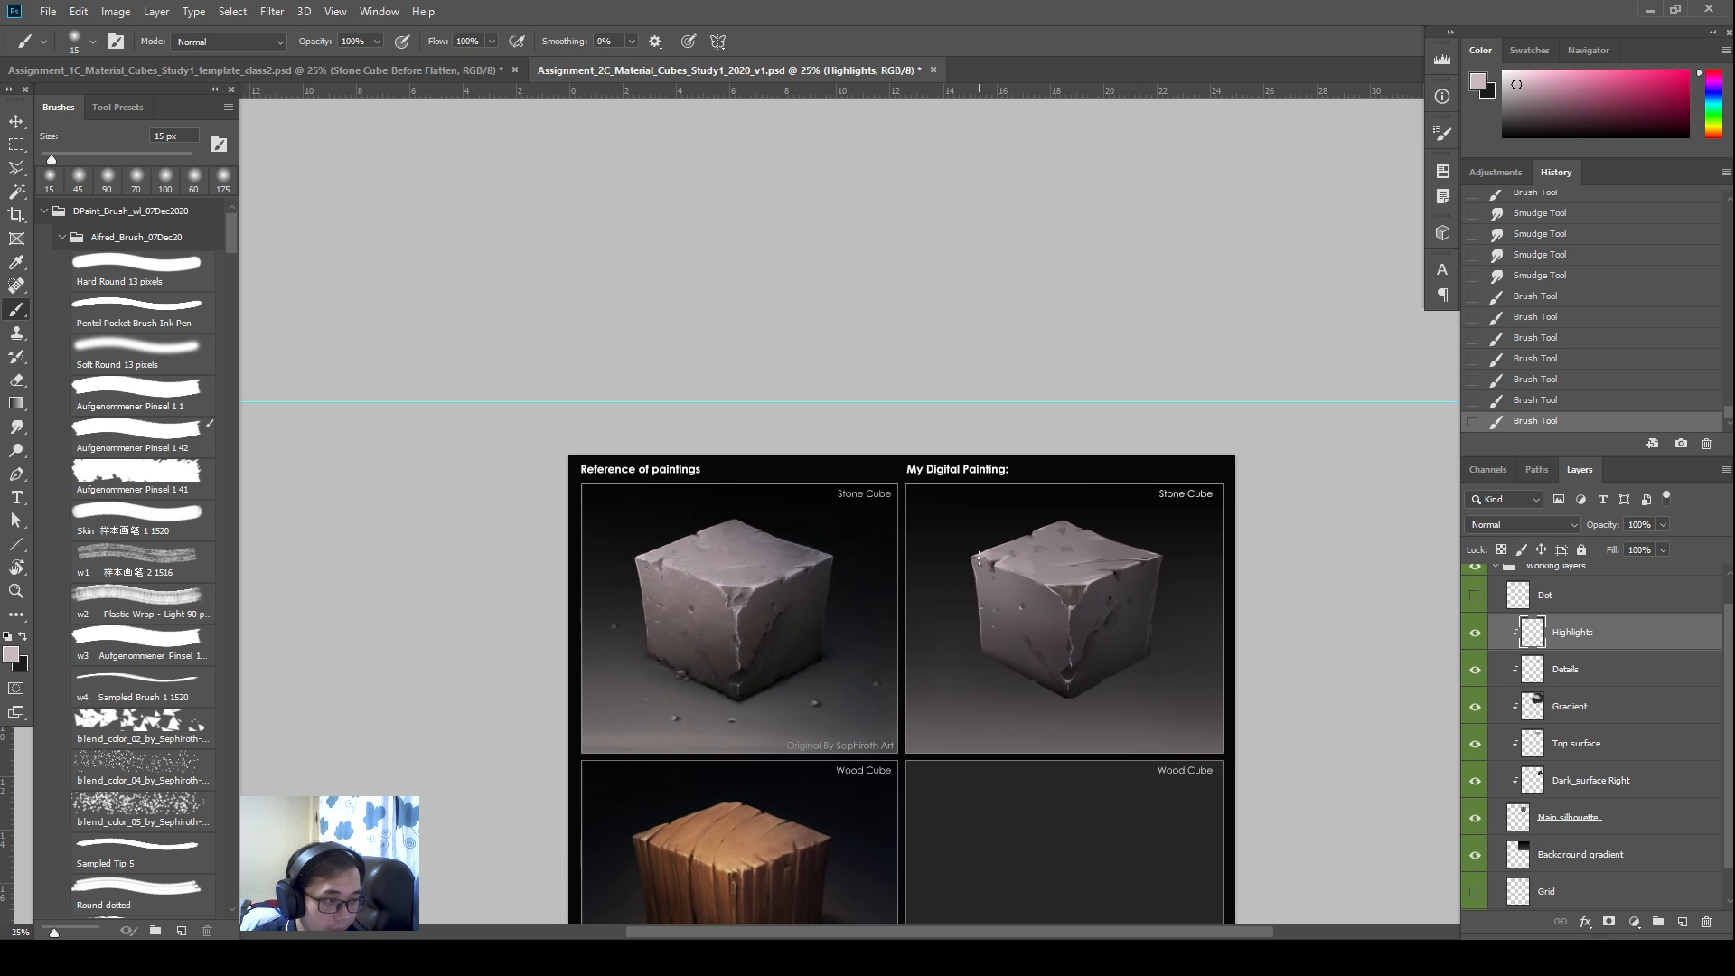
pyautogui.moveTo(997, 567); pyautogui.dragTo(995, 579)
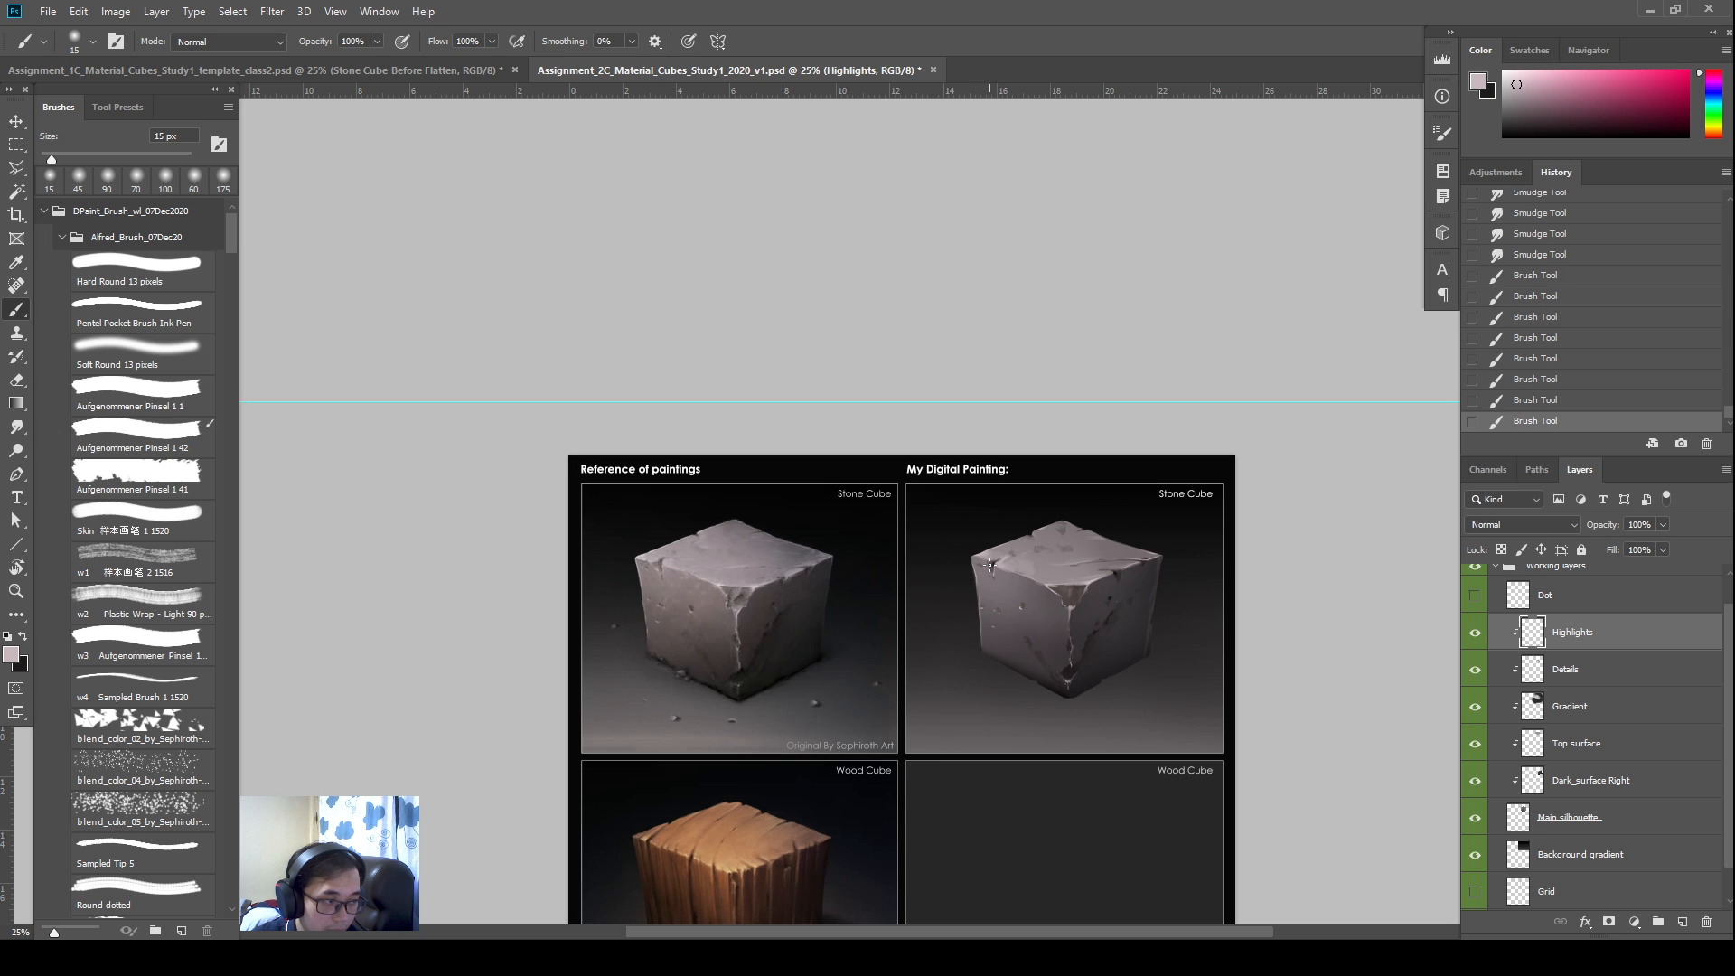
pyautogui.moveTo(992, 569); pyautogui.dragTo(999, 560)
pyautogui.hotkey('ctrl', 'z')
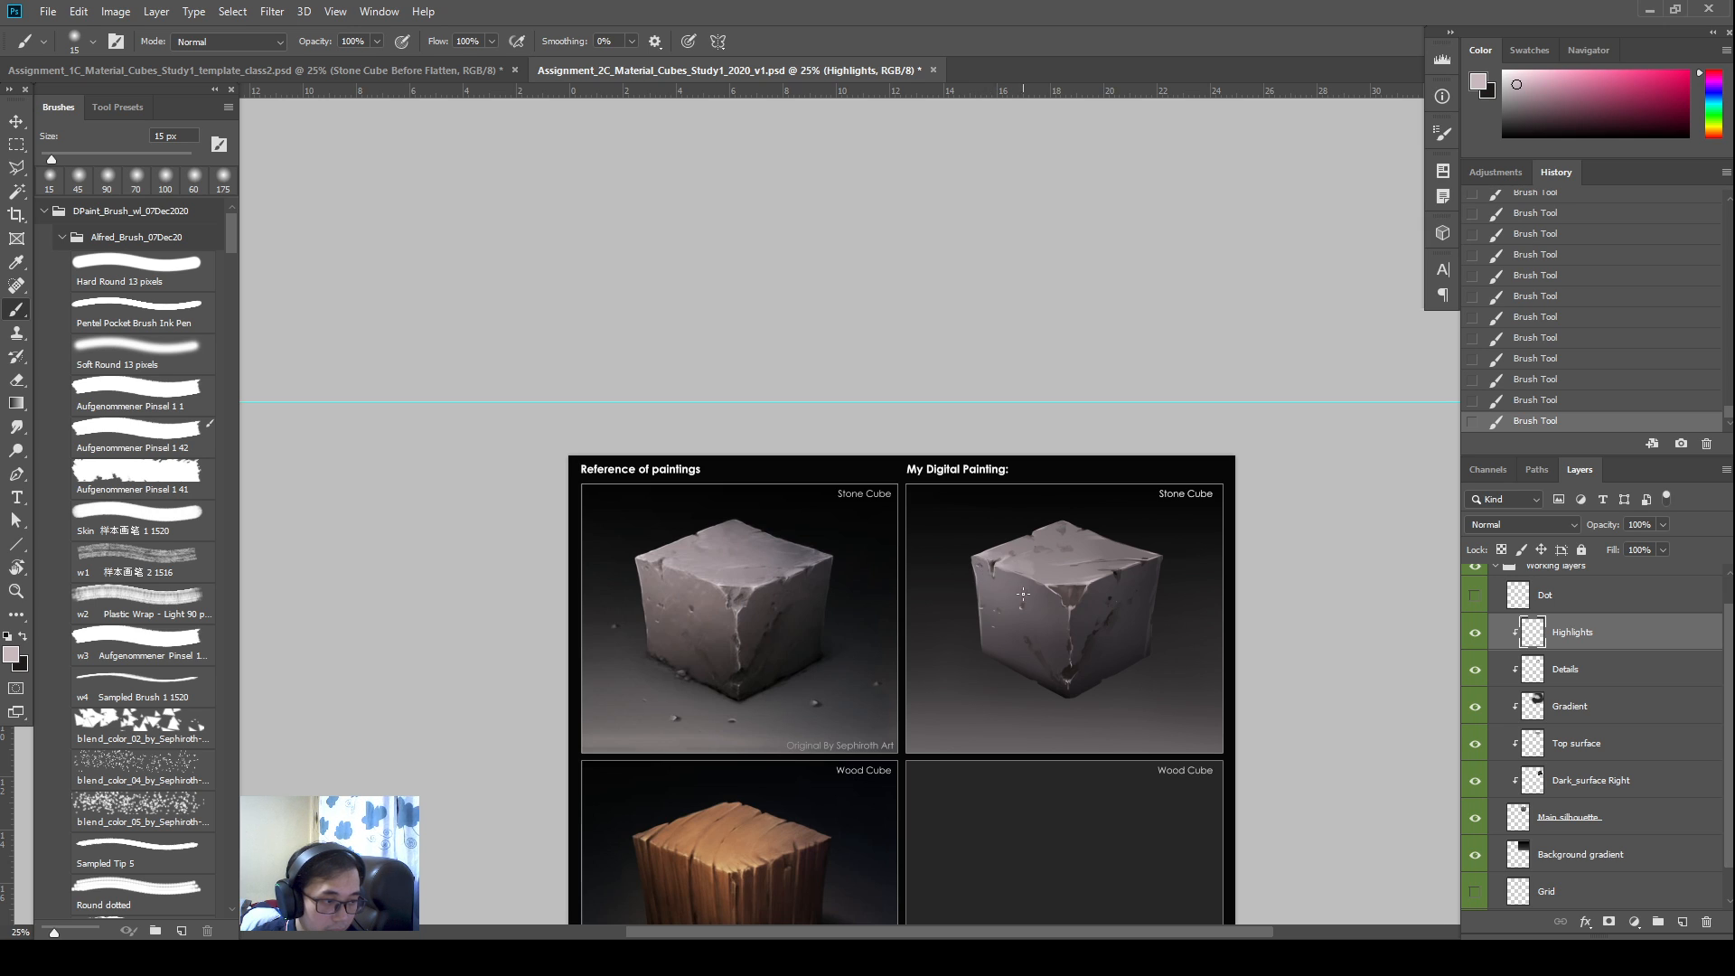
# Enlarge the smudge brush to 90 px and blend the highlight along the cube's right vertical edge
pyautogui.hotkey('ctrl', '+')
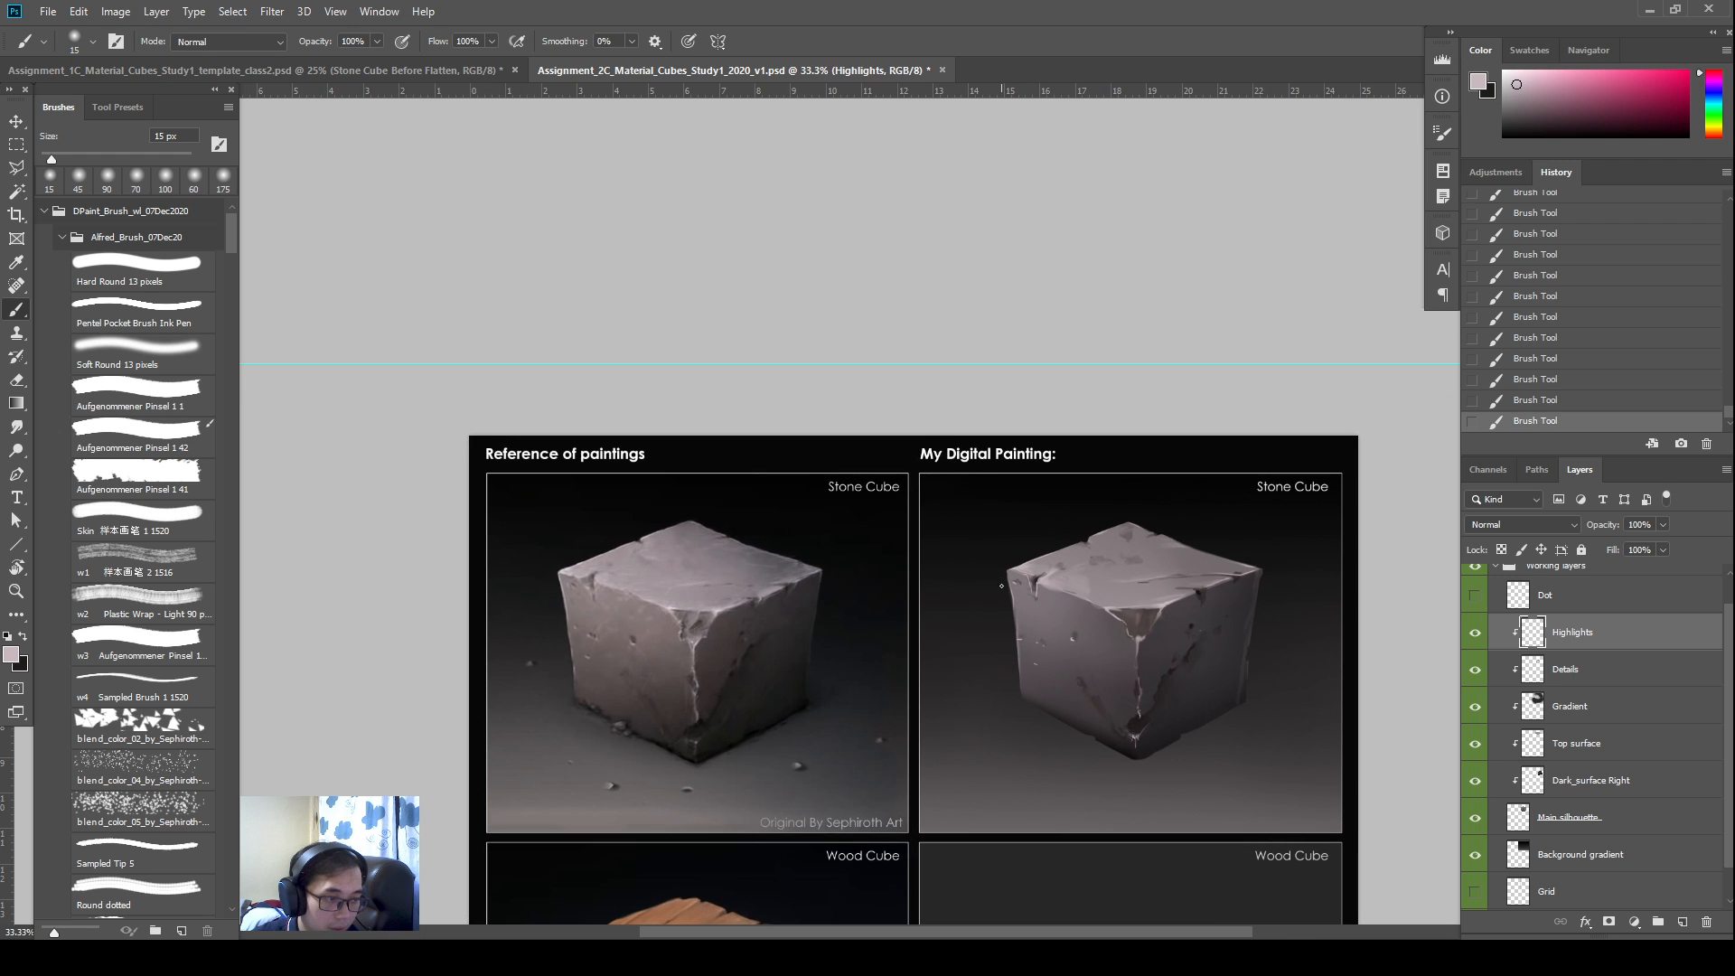
pyautogui.moveTo(919, 662); pyautogui.dragTo(904, 670)
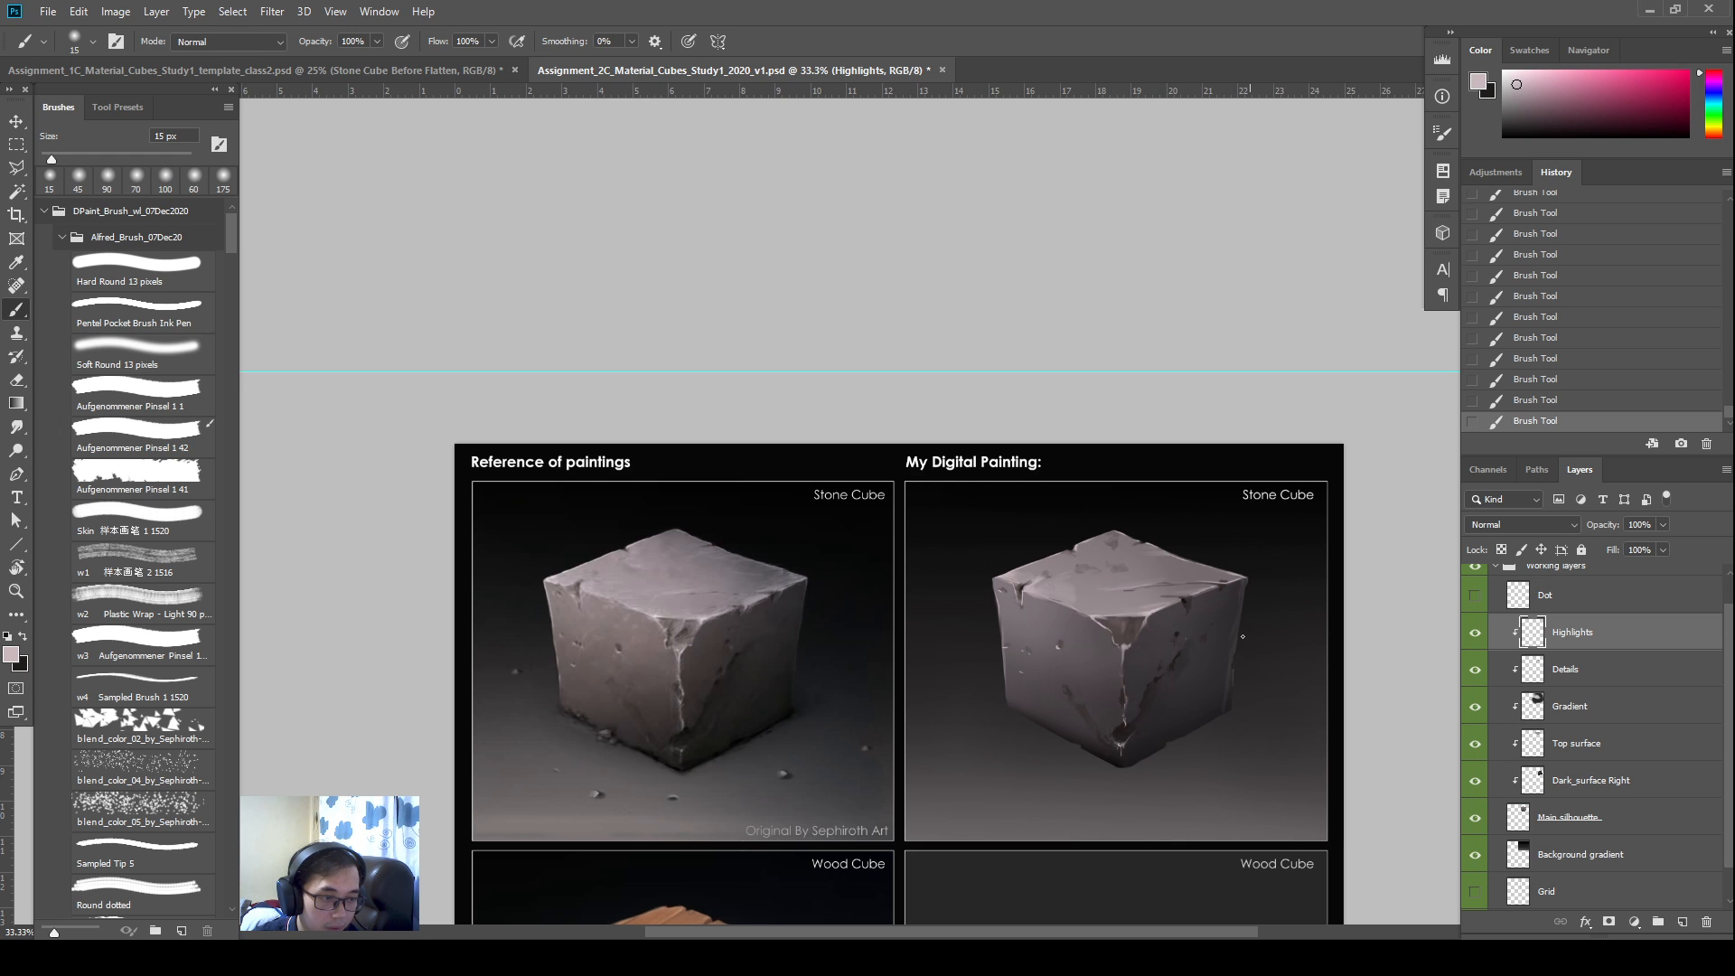
pyautogui.press('r')
pyautogui.press(']')
pyautogui.press(']')
pyautogui.press(']')
pyautogui.press(']')
pyautogui.press(']')
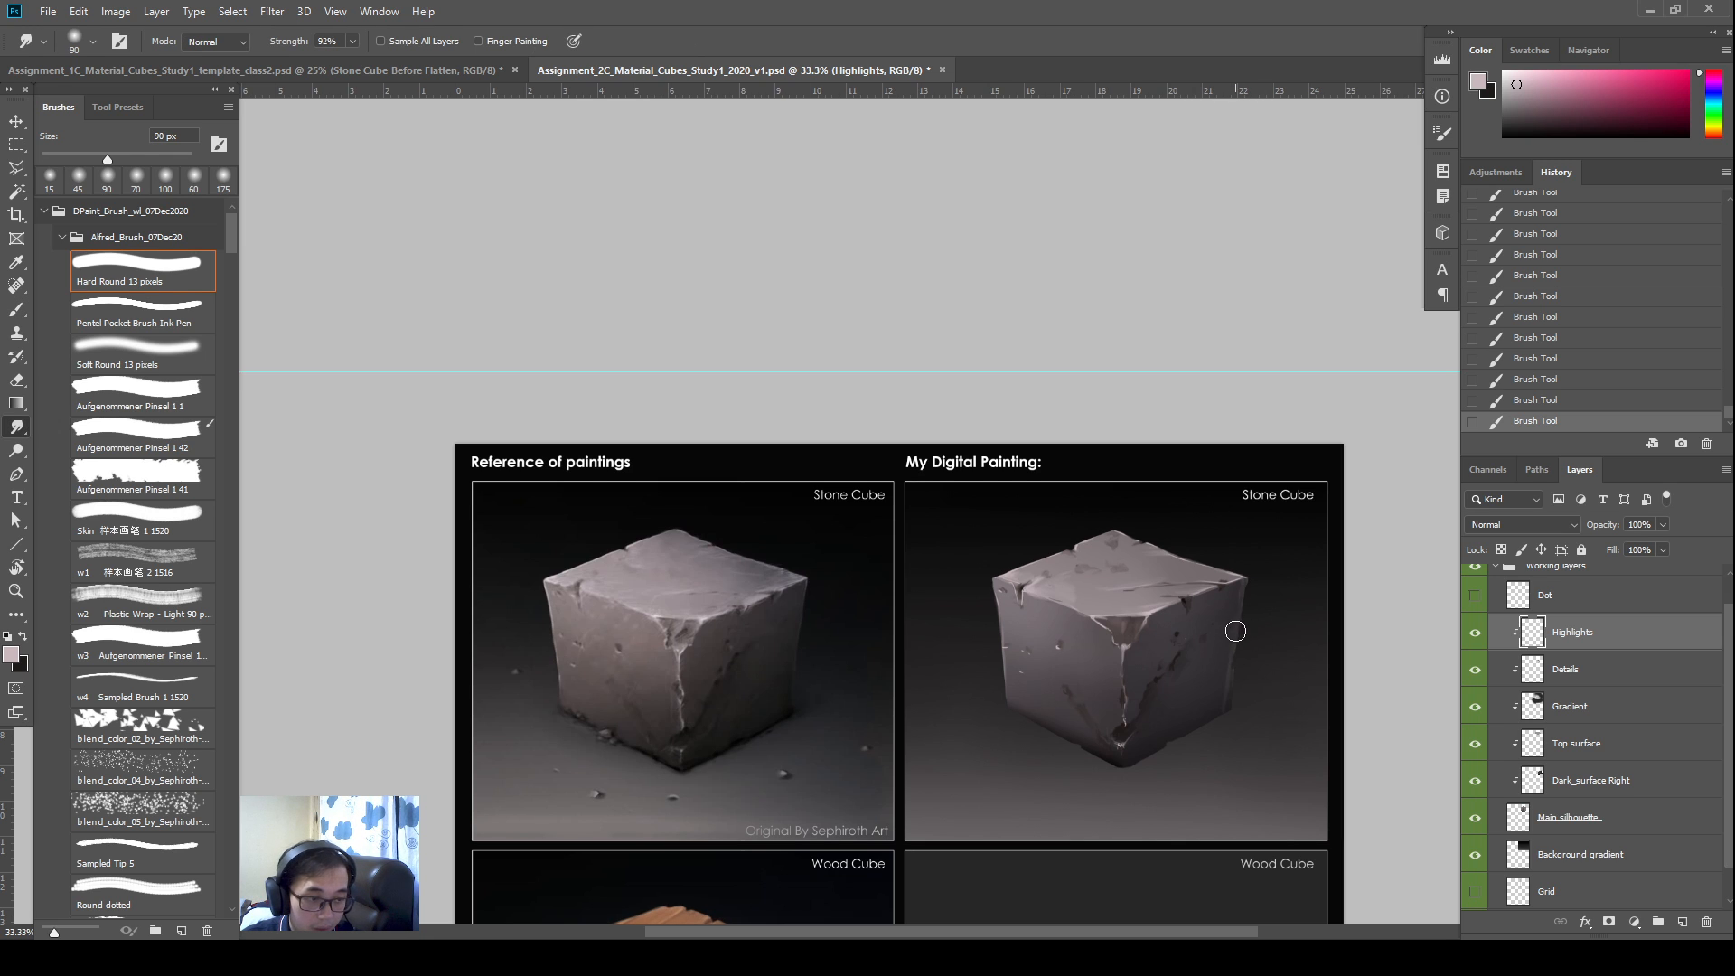
pyautogui.moveTo(1232, 627)
pyautogui.mouseDown()
pyautogui.moveTo(1224, 701)
pyautogui.moveTo(1244, 647)
pyautogui.mouseUp()
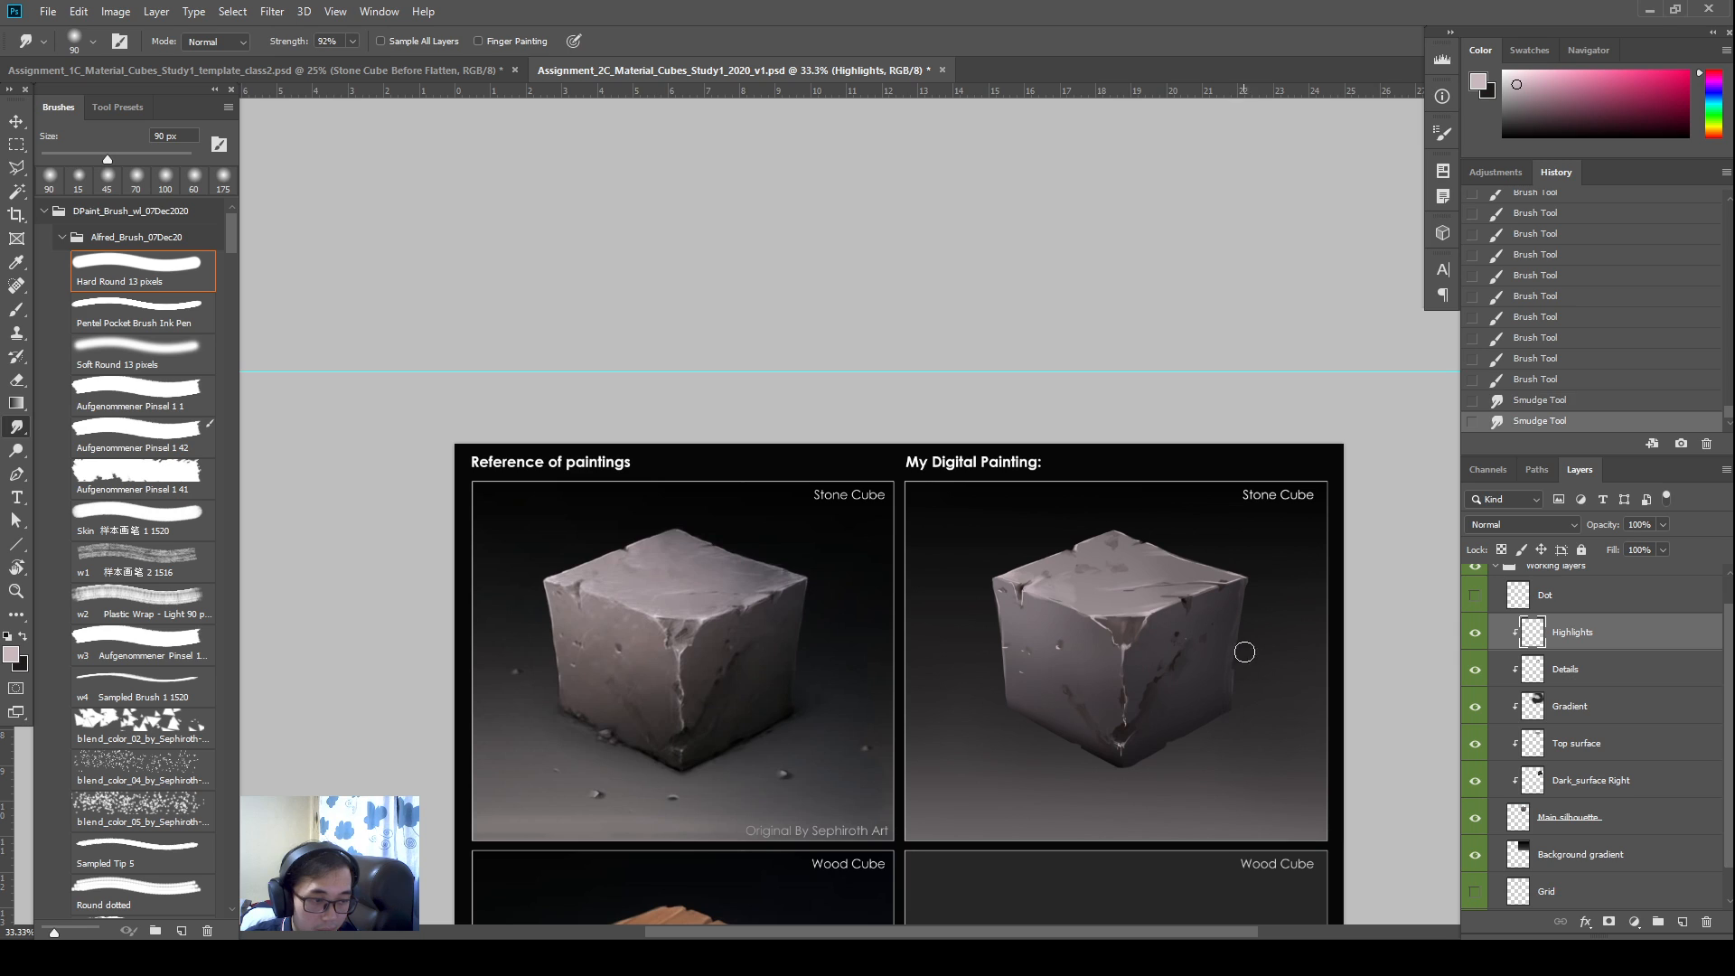
pyautogui.moveTo(1230, 714); pyautogui.dragTo(1238, 603)
# Lightly erase the highlight along the cube's right vertical edge
pyautogui.press('e')
pyautogui.moveTo(1238, 603); pyautogui.dragTo(1231, 692)
pyautogui.moveTo(1231, 692); pyautogui.dragTo(1220, 677)
# Smudge the highlights in the upper front corner chip, reducing the brush from 90 to 50 px for the lower part
pyautogui.press('r')
pyautogui.moveTo(1129, 633); pyautogui.dragTo(1131, 645)
pyautogui.moveTo(1131, 631); pyautogui.dragTo(1124, 645)
pyautogui.press('[')
pyautogui.press('[')
pyautogui.press('[')
pyautogui.press('[')
pyautogui.moveTo(1124, 638); pyautogui.dragTo(1125, 644)
pyautogui.moveTo(1126, 637); pyautogui.dragTo(1121, 665)
# Dab a 15 px highlight on the middle of the front vertical edge and blend it with the smudge brush
pyautogui.press('e')
pyautogui.press('b')
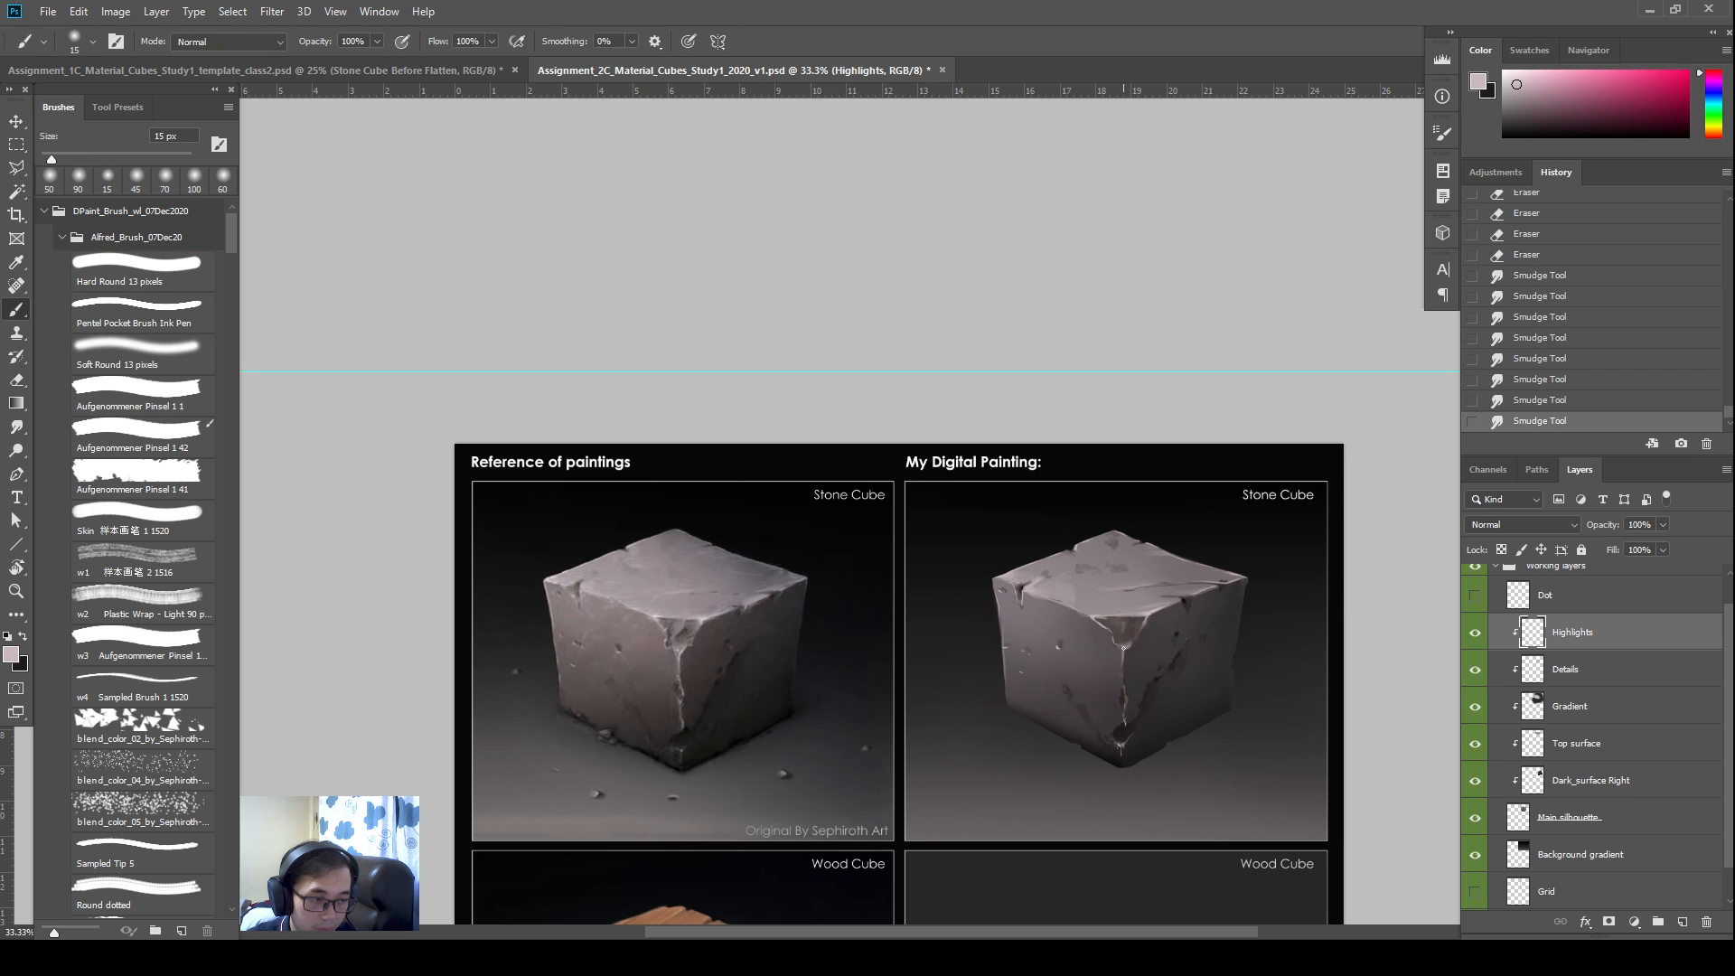
pyautogui.click(1121, 671)
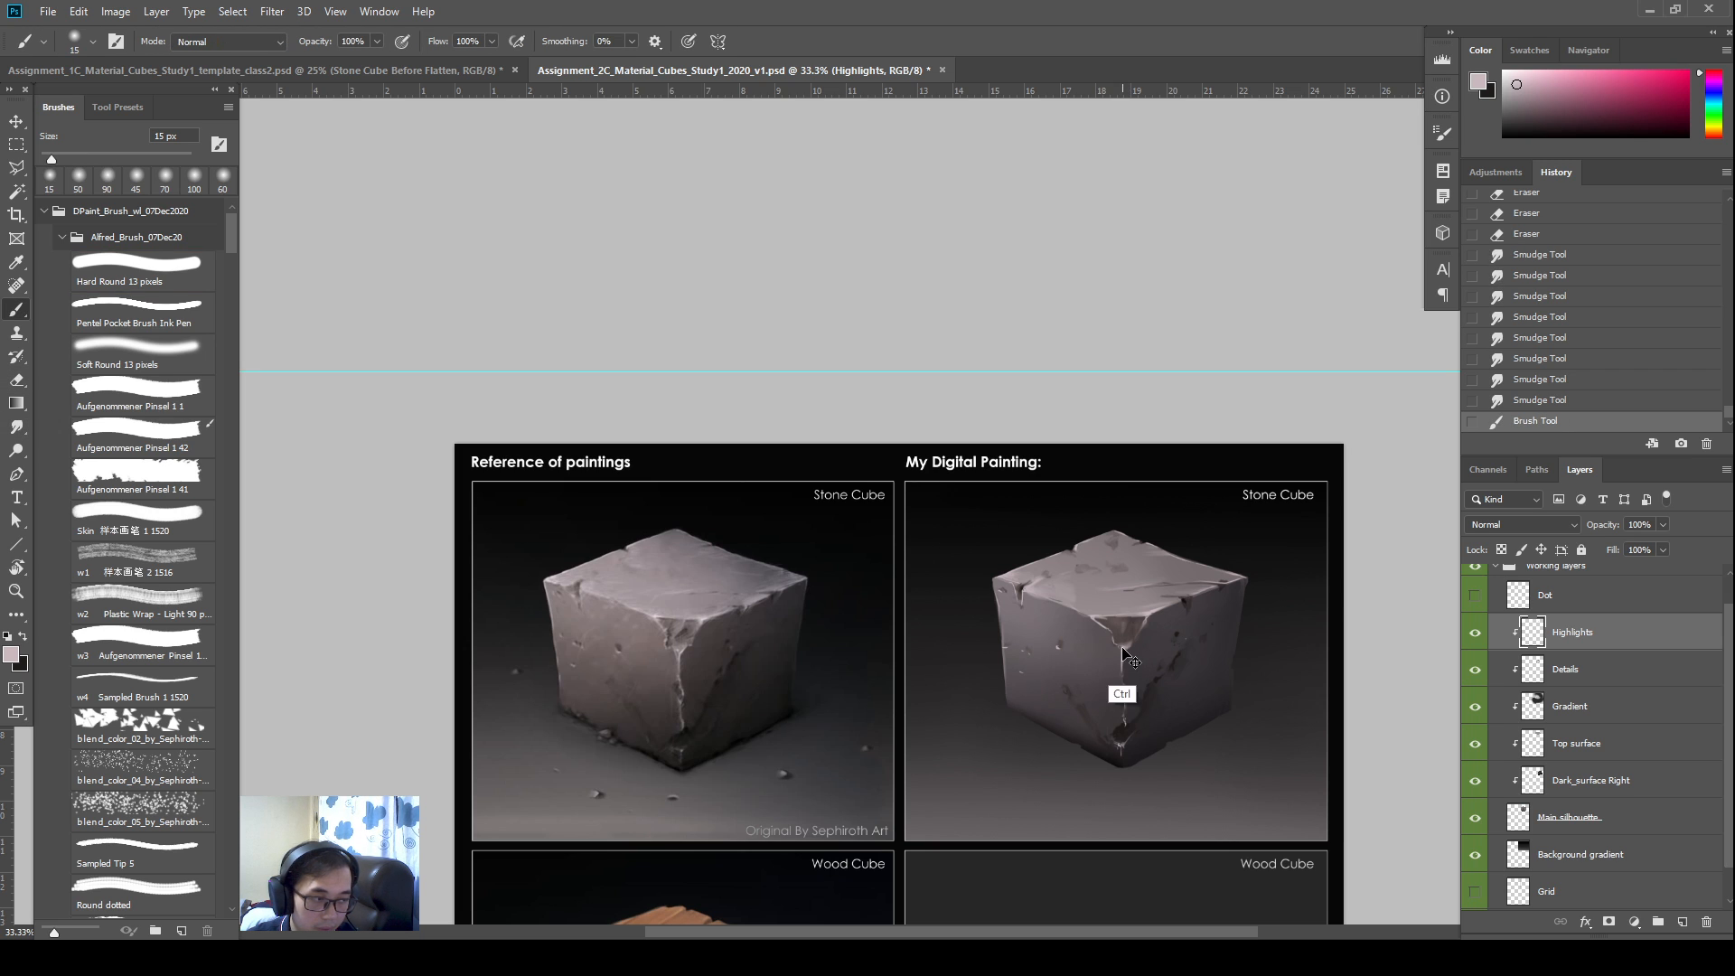
pyautogui.press('r')
pyautogui.moveTo(1128, 658); pyautogui.dragTo(1123, 669)
# Enlarge the smudge brush to 90 px, soften the highlight at the left face's central pit, and undo the last stroke
pyautogui.press(']')
pyautogui.press(']')
pyautogui.press(']')
pyautogui.press(']')
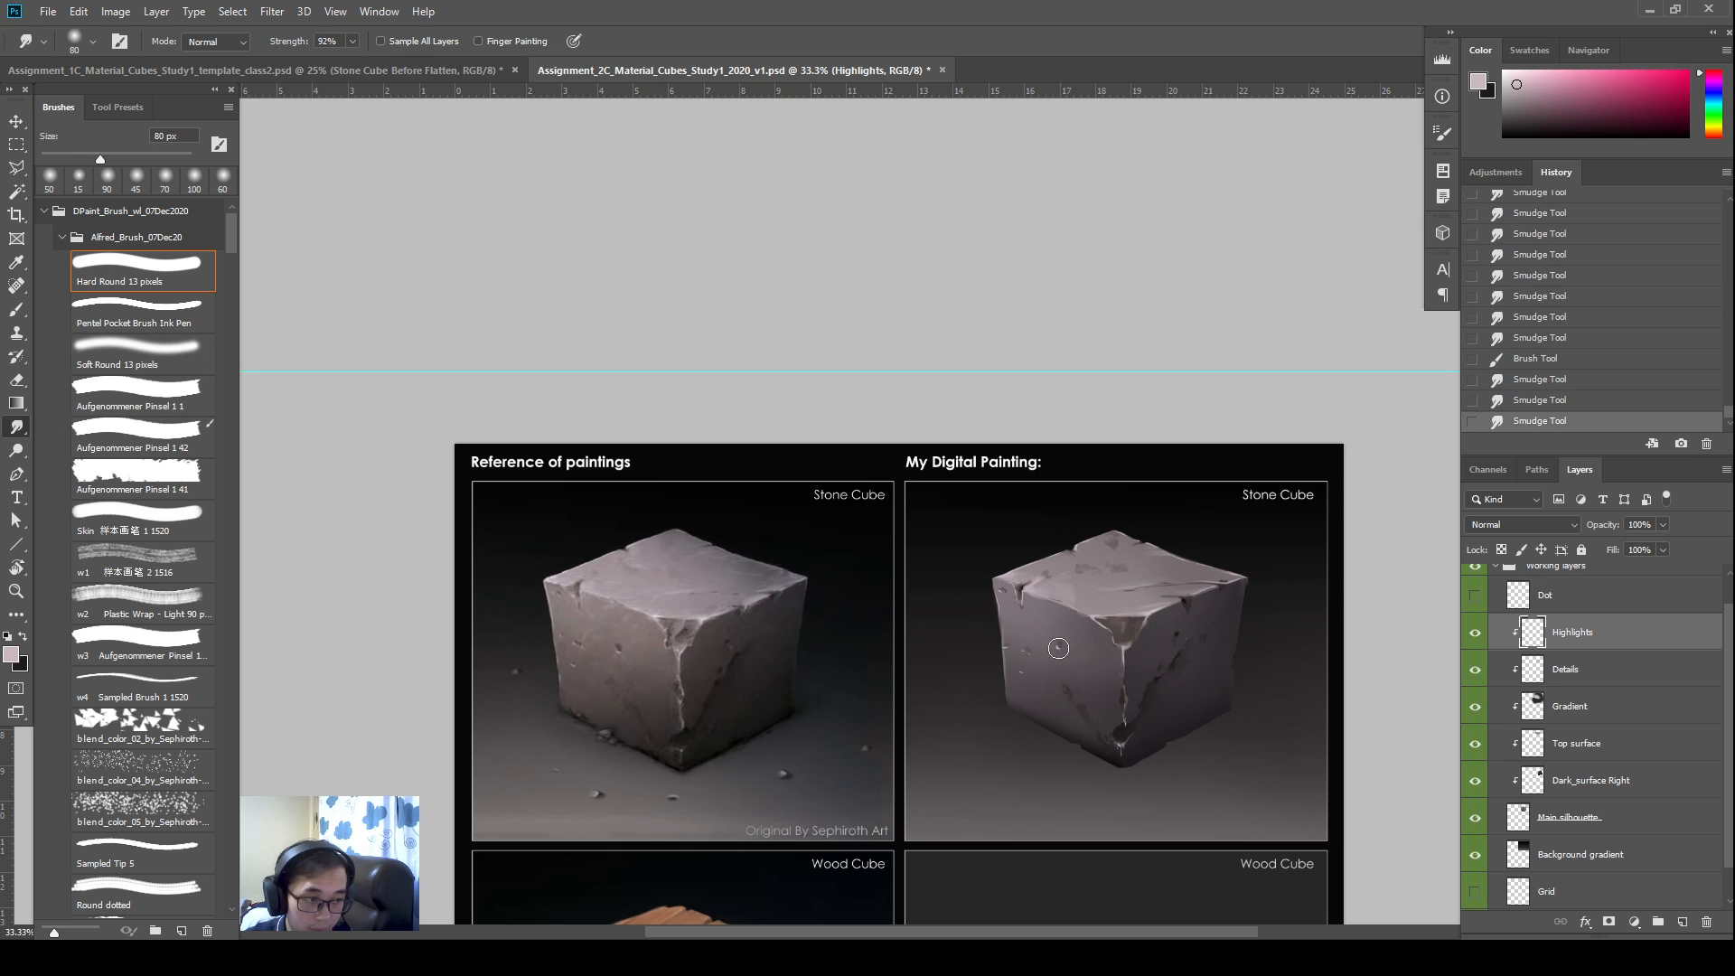
pyautogui.click(1058, 650)
pyautogui.click(1058, 649)
pyautogui.moveTo(1058, 649); pyautogui.dragTo(1060, 643)
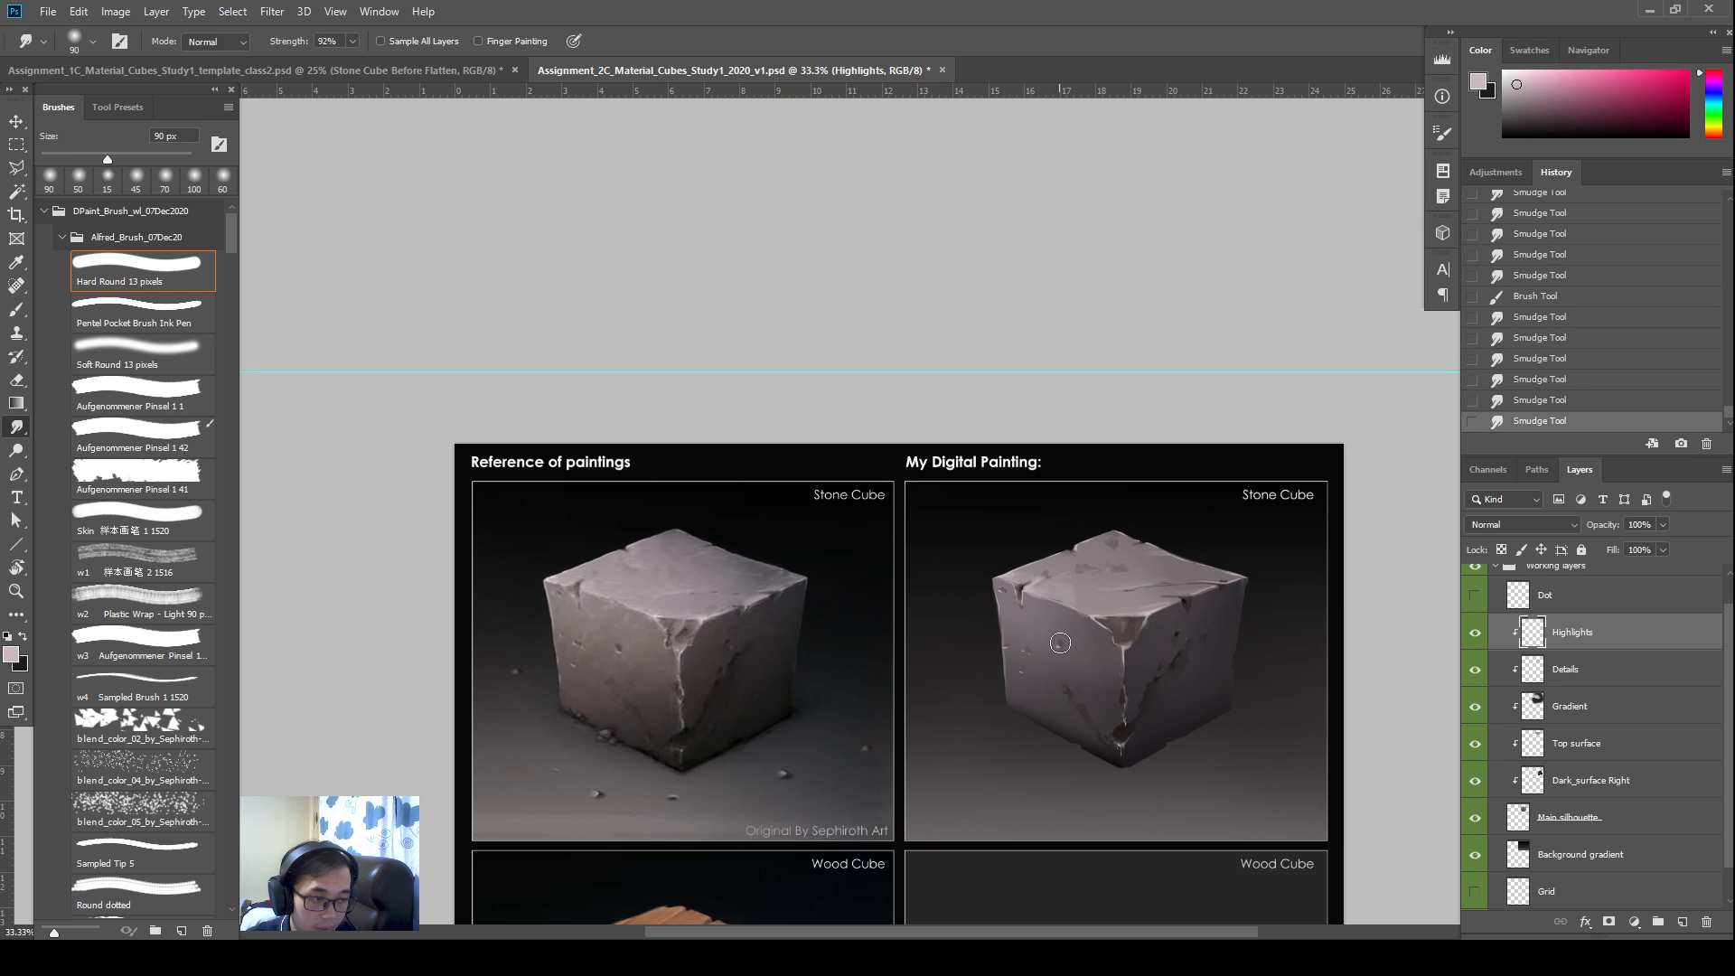
pyautogui.click(1062, 644)
pyautogui.hotkey('ctrl', 'z')
# Reduce the smudge brush to 45 px and refine the highlight around the left face's central pit
pyautogui.press('[')
pyautogui.press('[')
pyautogui.press('[')
pyautogui.press('[')
pyautogui.press('[')
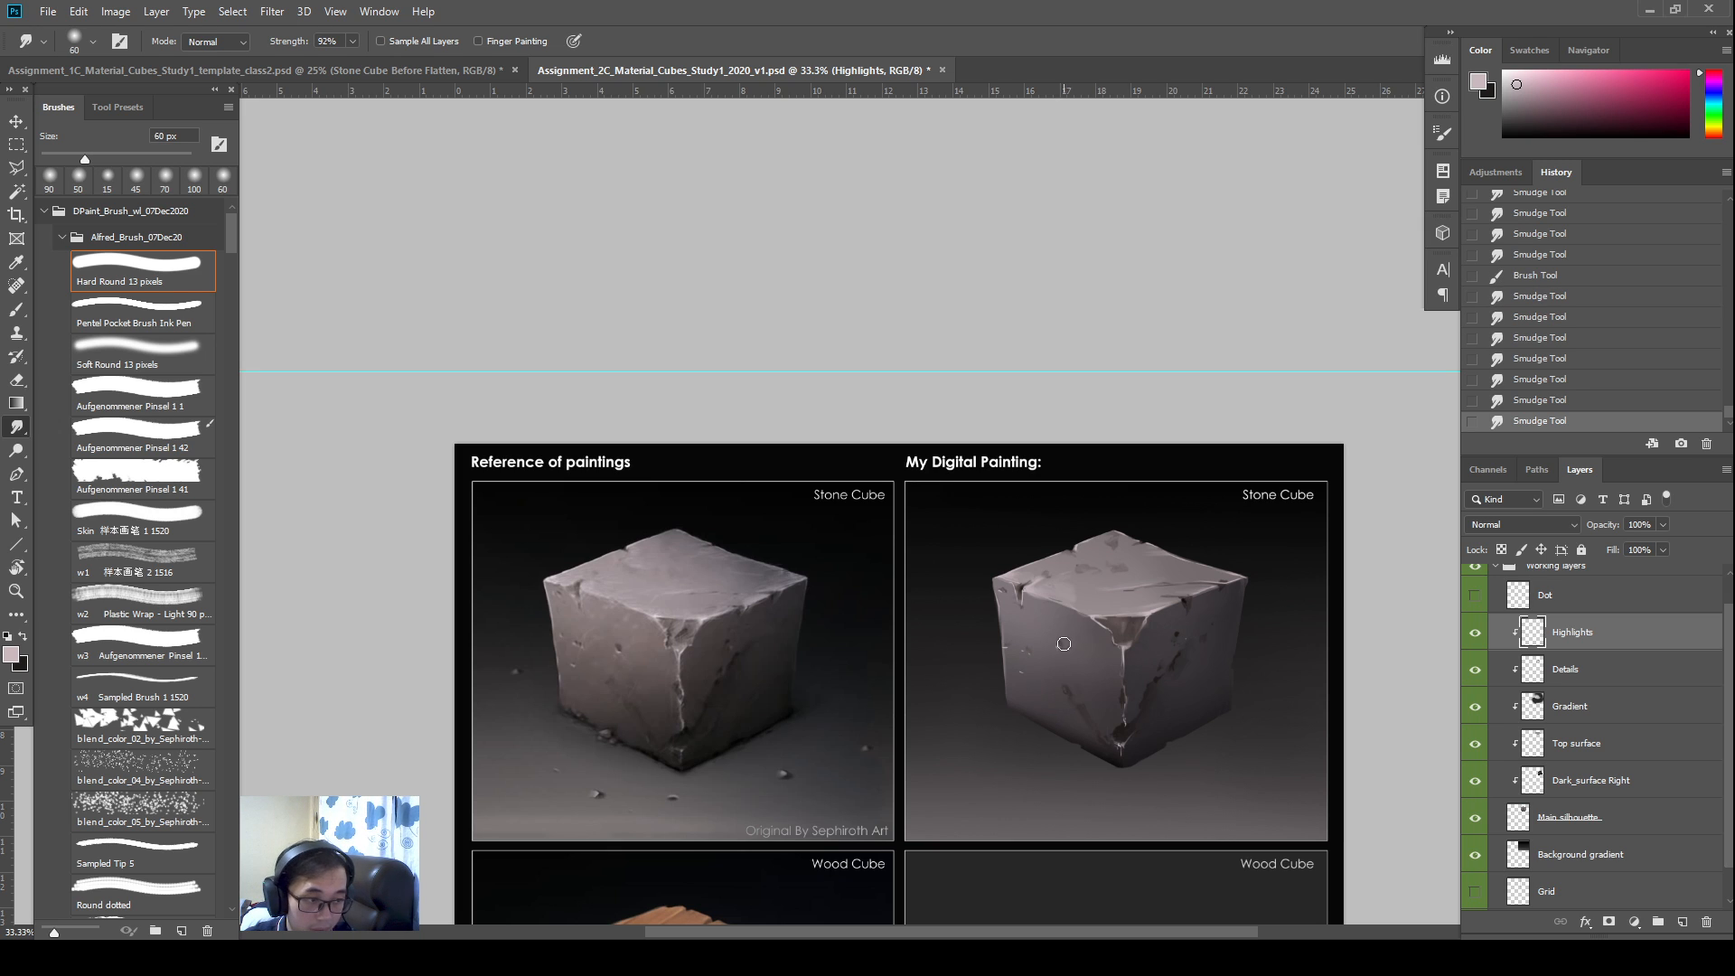
pyautogui.click(1062, 646)
pyautogui.click(1067, 643)
pyautogui.click(1059, 643)
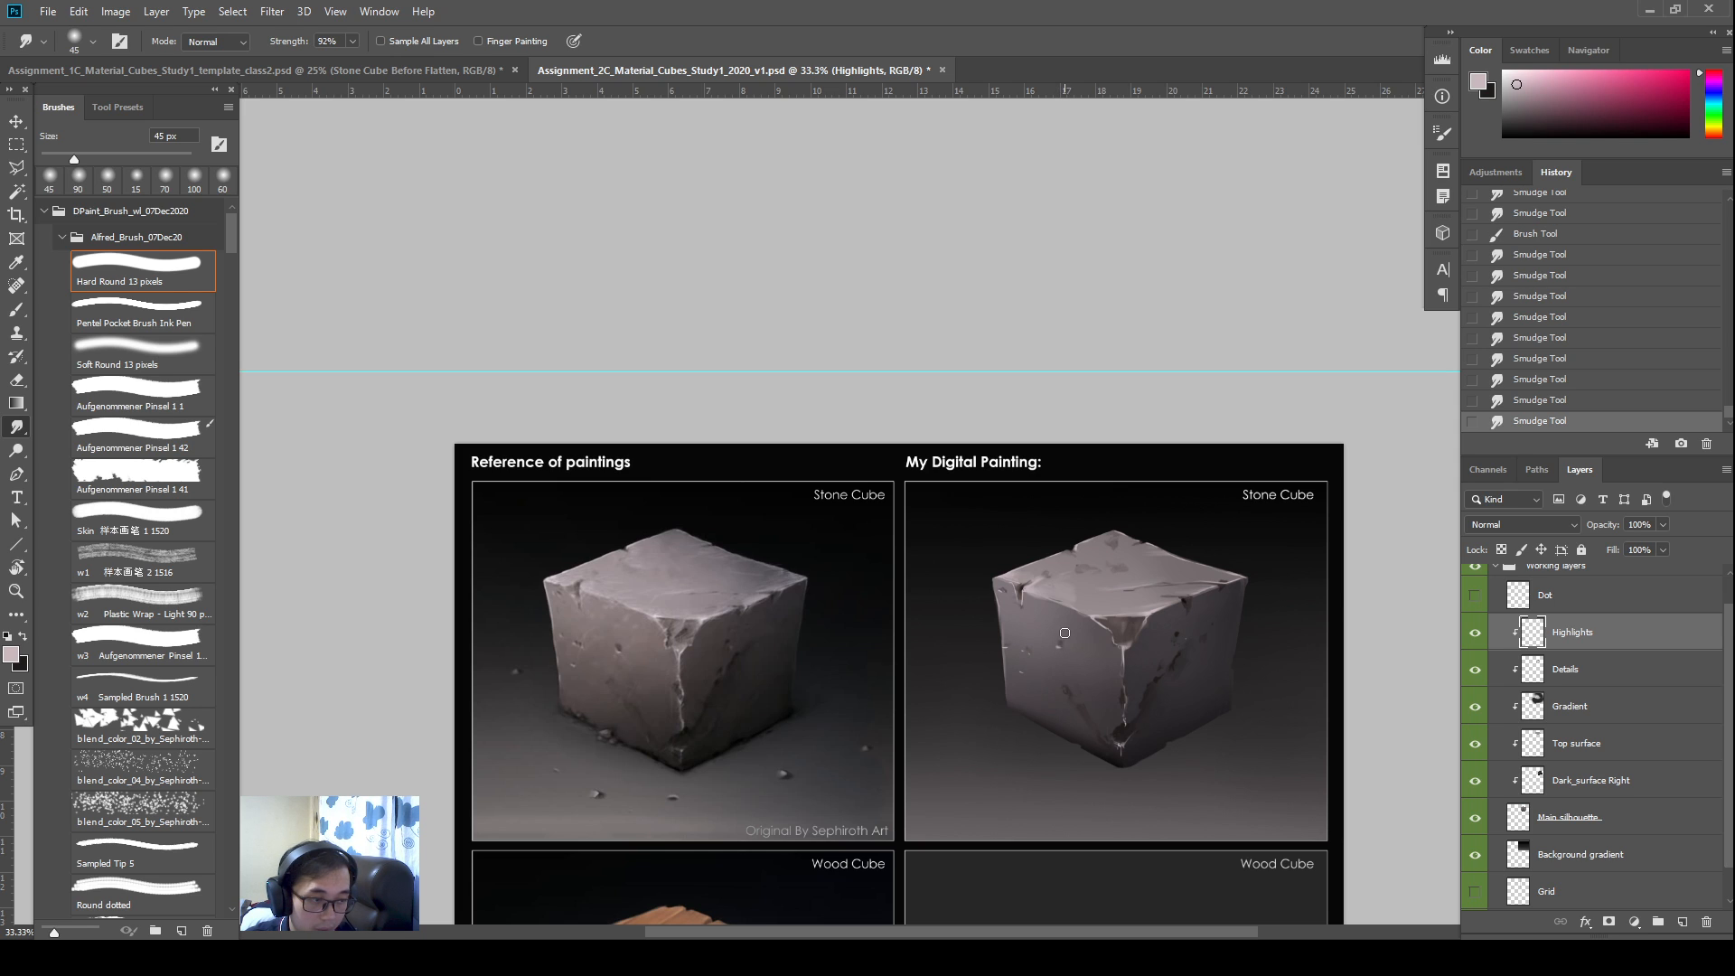
# Soften the remaining highlight just below the left face's central pit with short 45 px smudge dabs
pyautogui.click(1059, 643)
pyautogui.click(1059, 645)
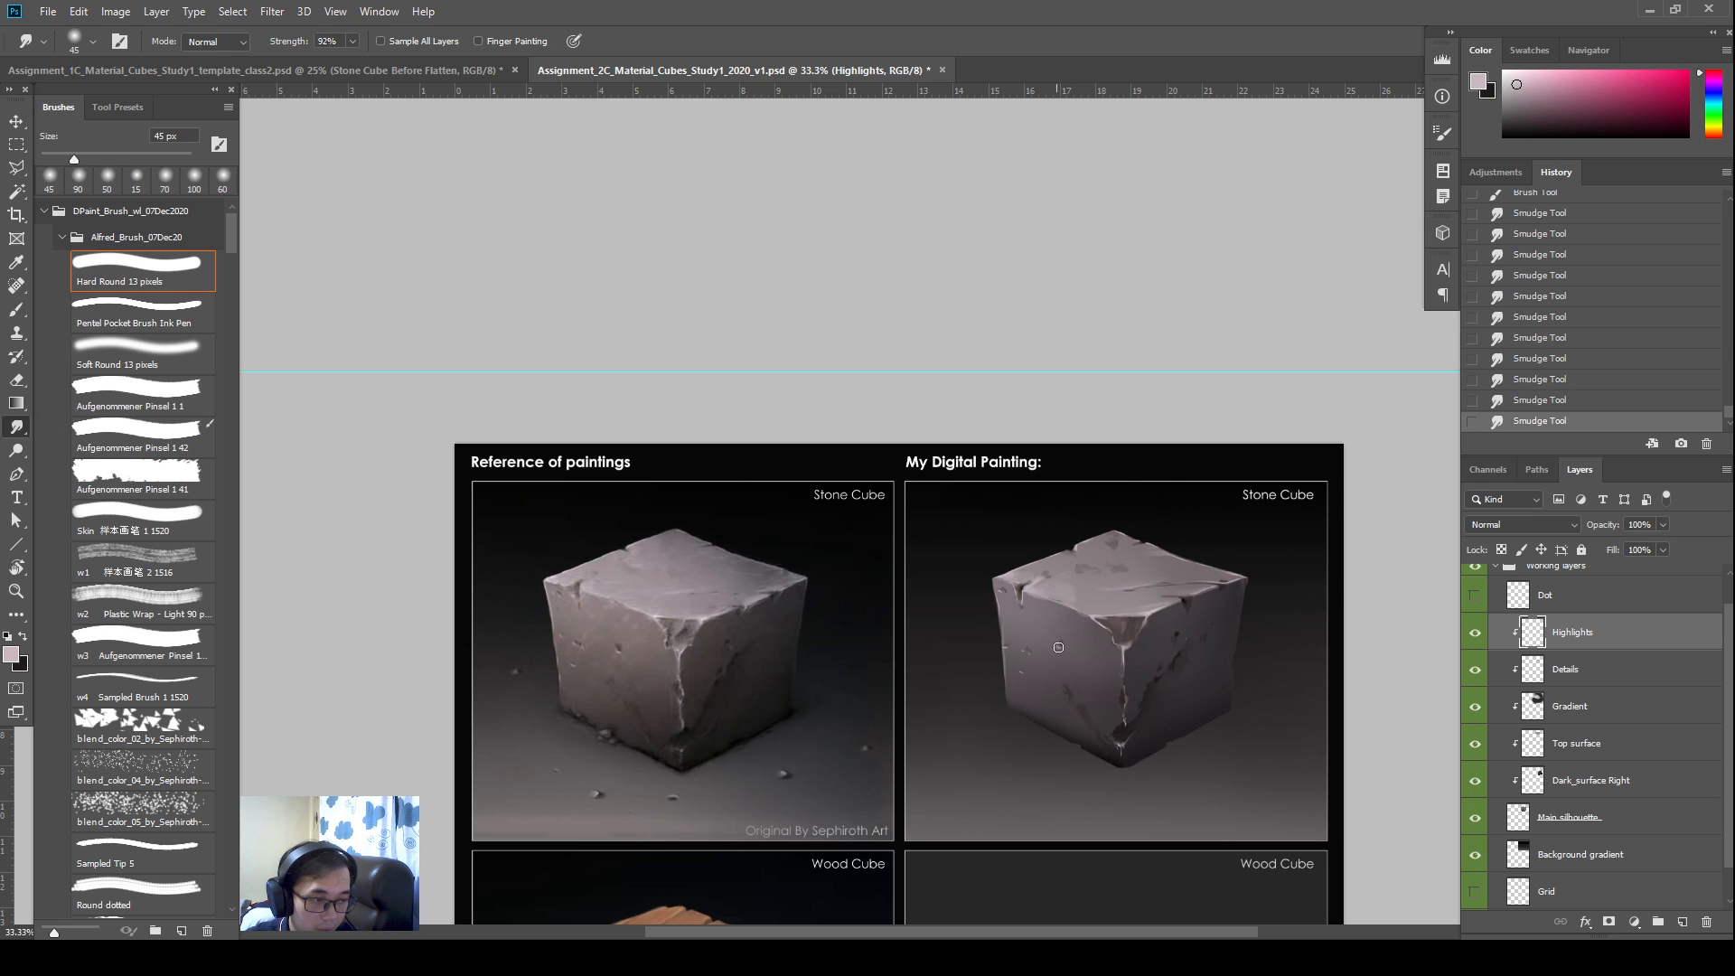
pyautogui.click(1059, 646)
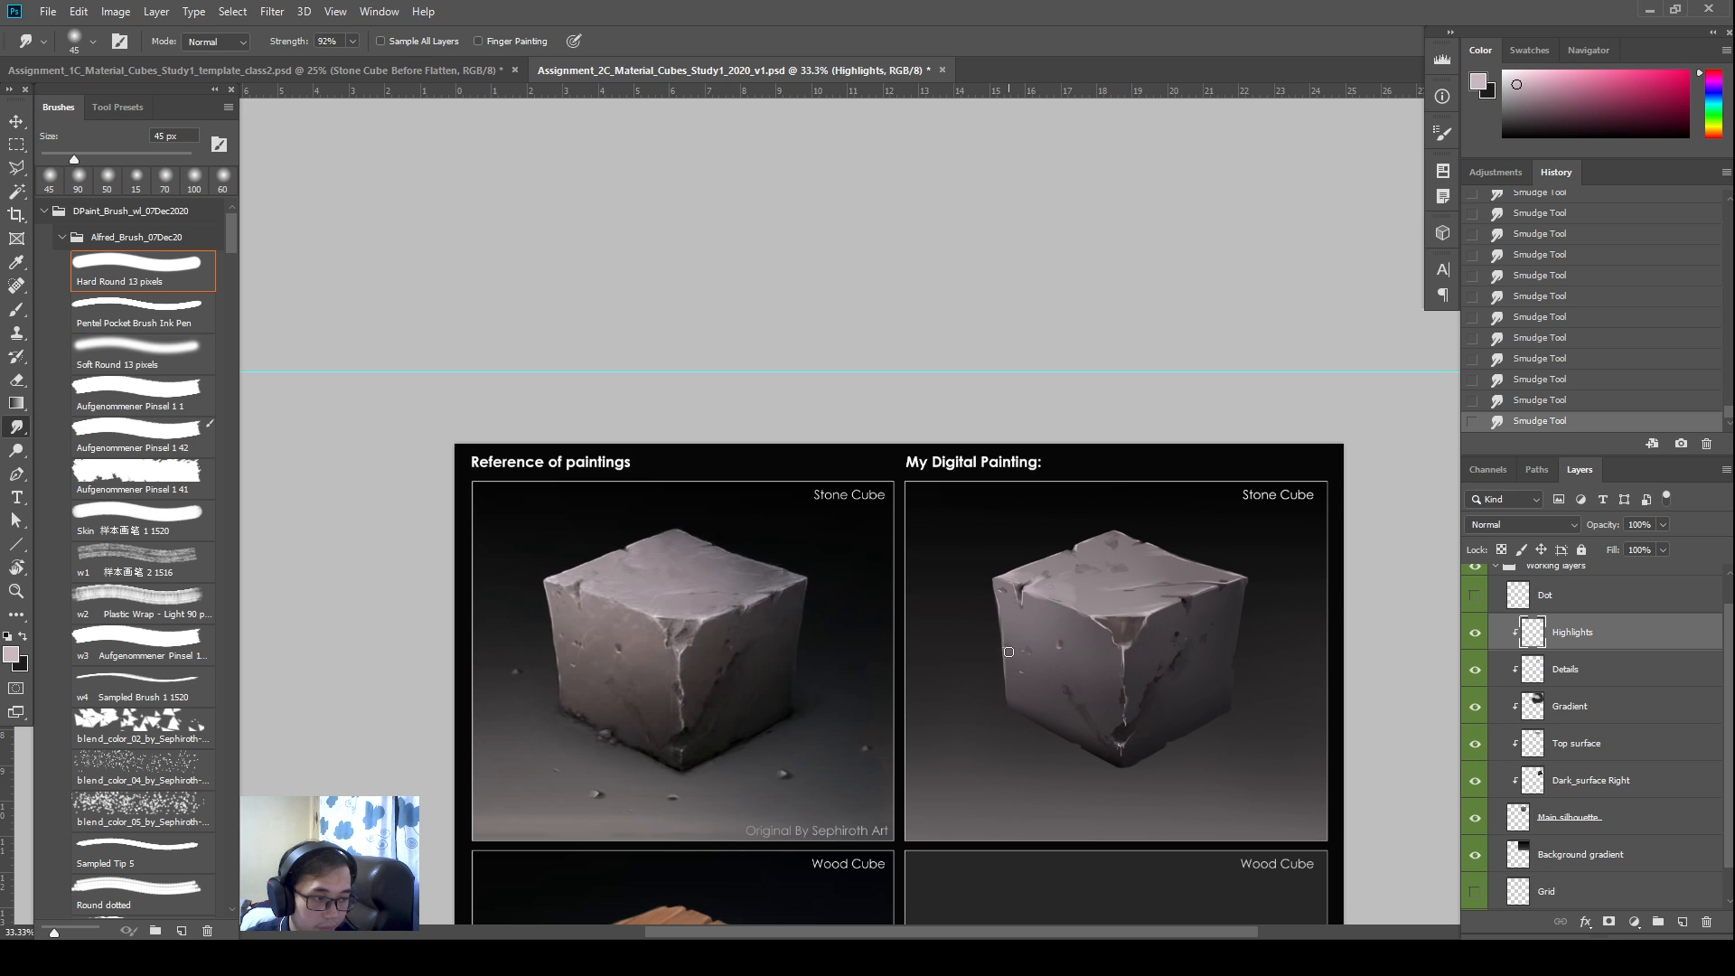
# Dab 15 px highlights on the small pits near the left face's outer edge and blend them with the 45 px smudge brush
pyautogui.press('b')
pyautogui.click(1011, 623)
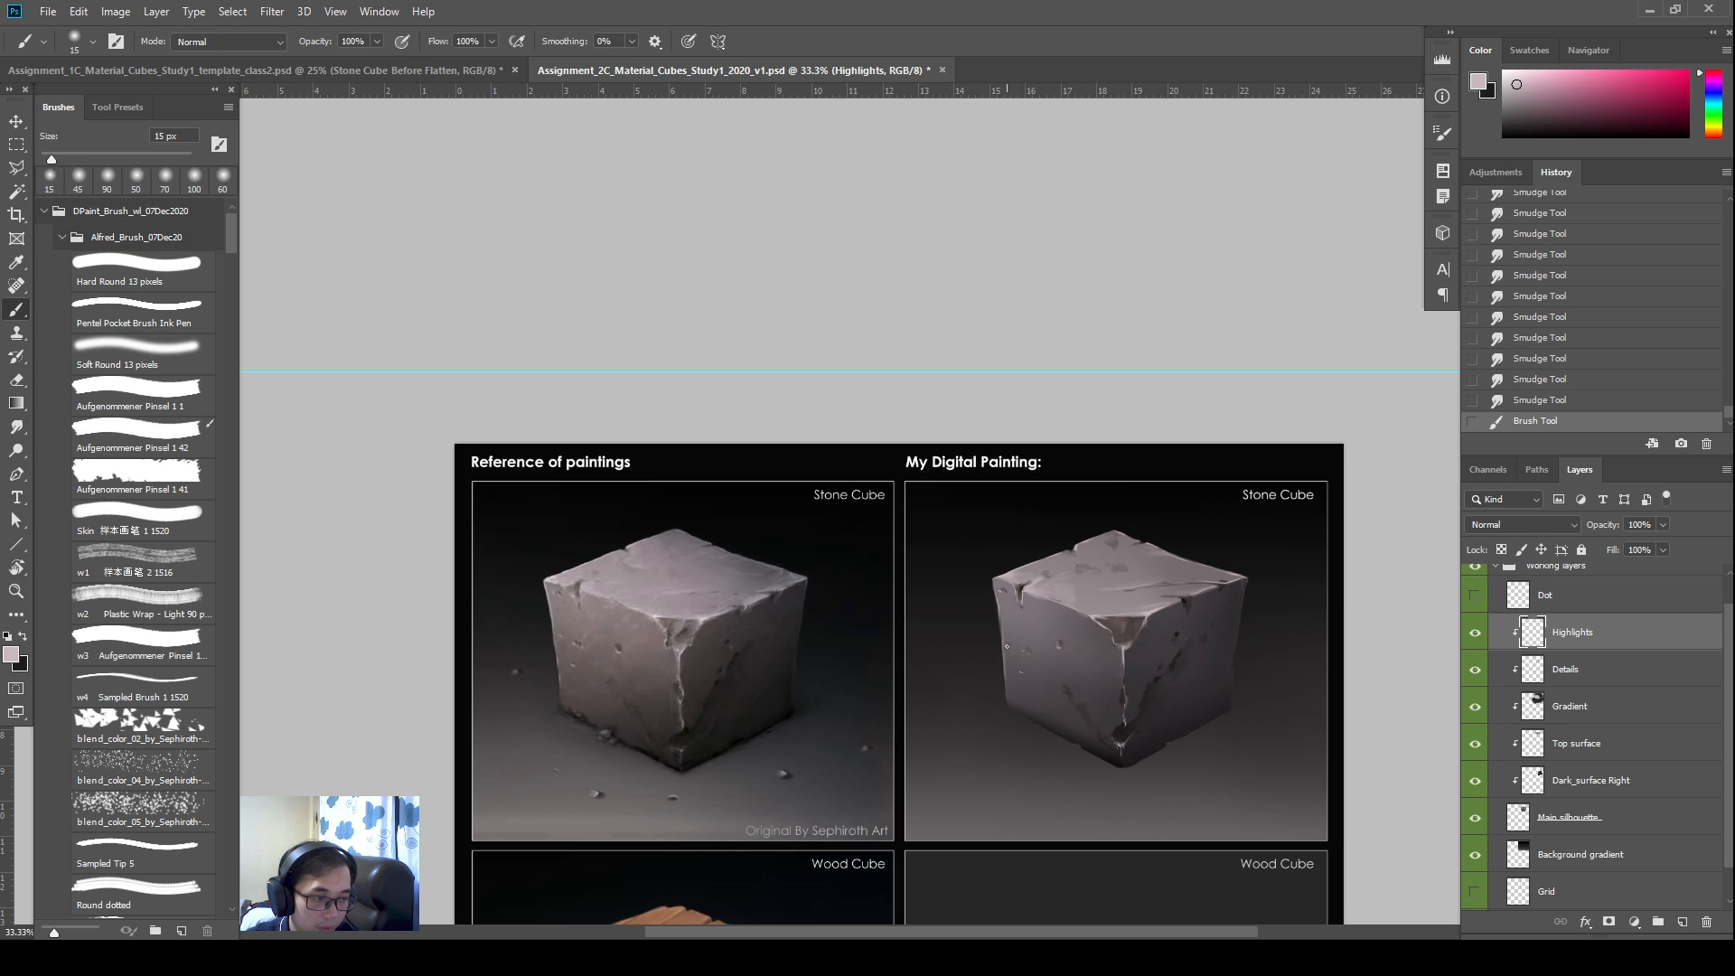
pyautogui.click(1011, 623)
pyautogui.moveTo(998, 621)
pyautogui.mouseDown()
pyautogui.moveTo(1012, 679)
pyautogui.moveTo(1040, 652)
pyautogui.moveTo(1024, 643)
pyautogui.mouseUp()
pyautogui.press('r')
pyautogui.moveTo(1023, 634); pyautogui.dragTo(1024, 642)
pyautogui.moveTo(1022, 633); pyautogui.dragTo(1024, 642)
pyautogui.moveTo(1022, 635); pyautogui.dragTo(1022, 641)
pyautogui.moveTo(1019, 632); pyautogui.dragTo(988, 661)
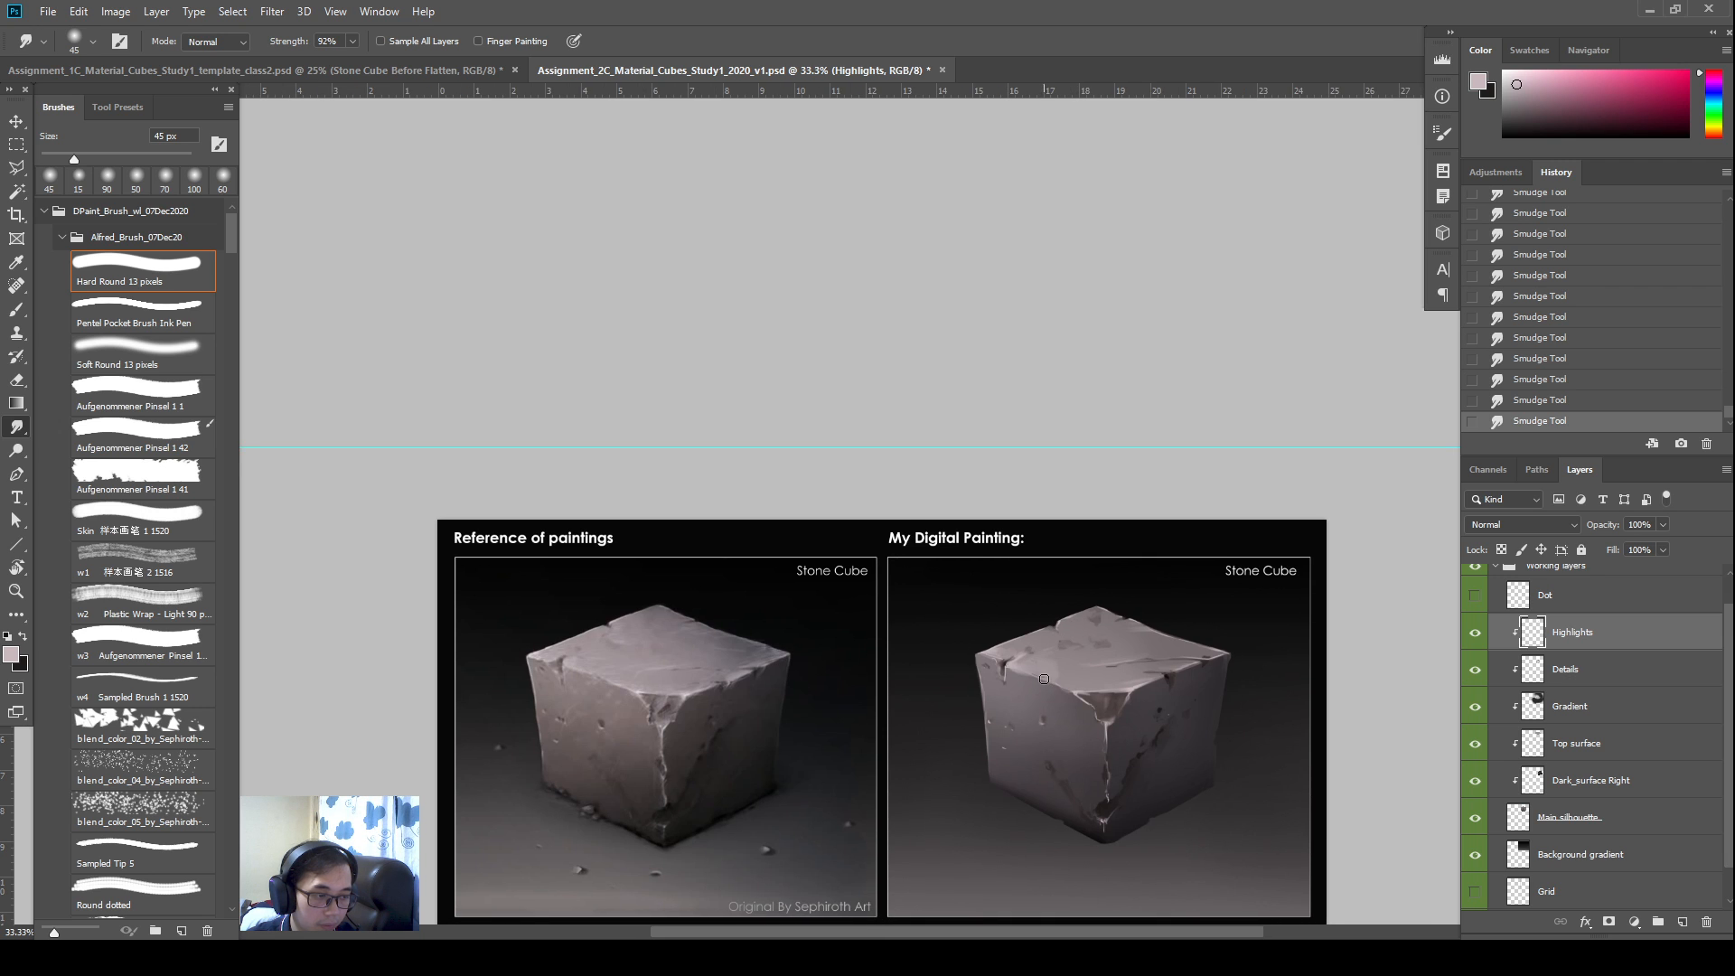
# Add 15 px highlight touches to the left face's outer pits and surface, and smudge them into the stone
pyautogui.press('b')
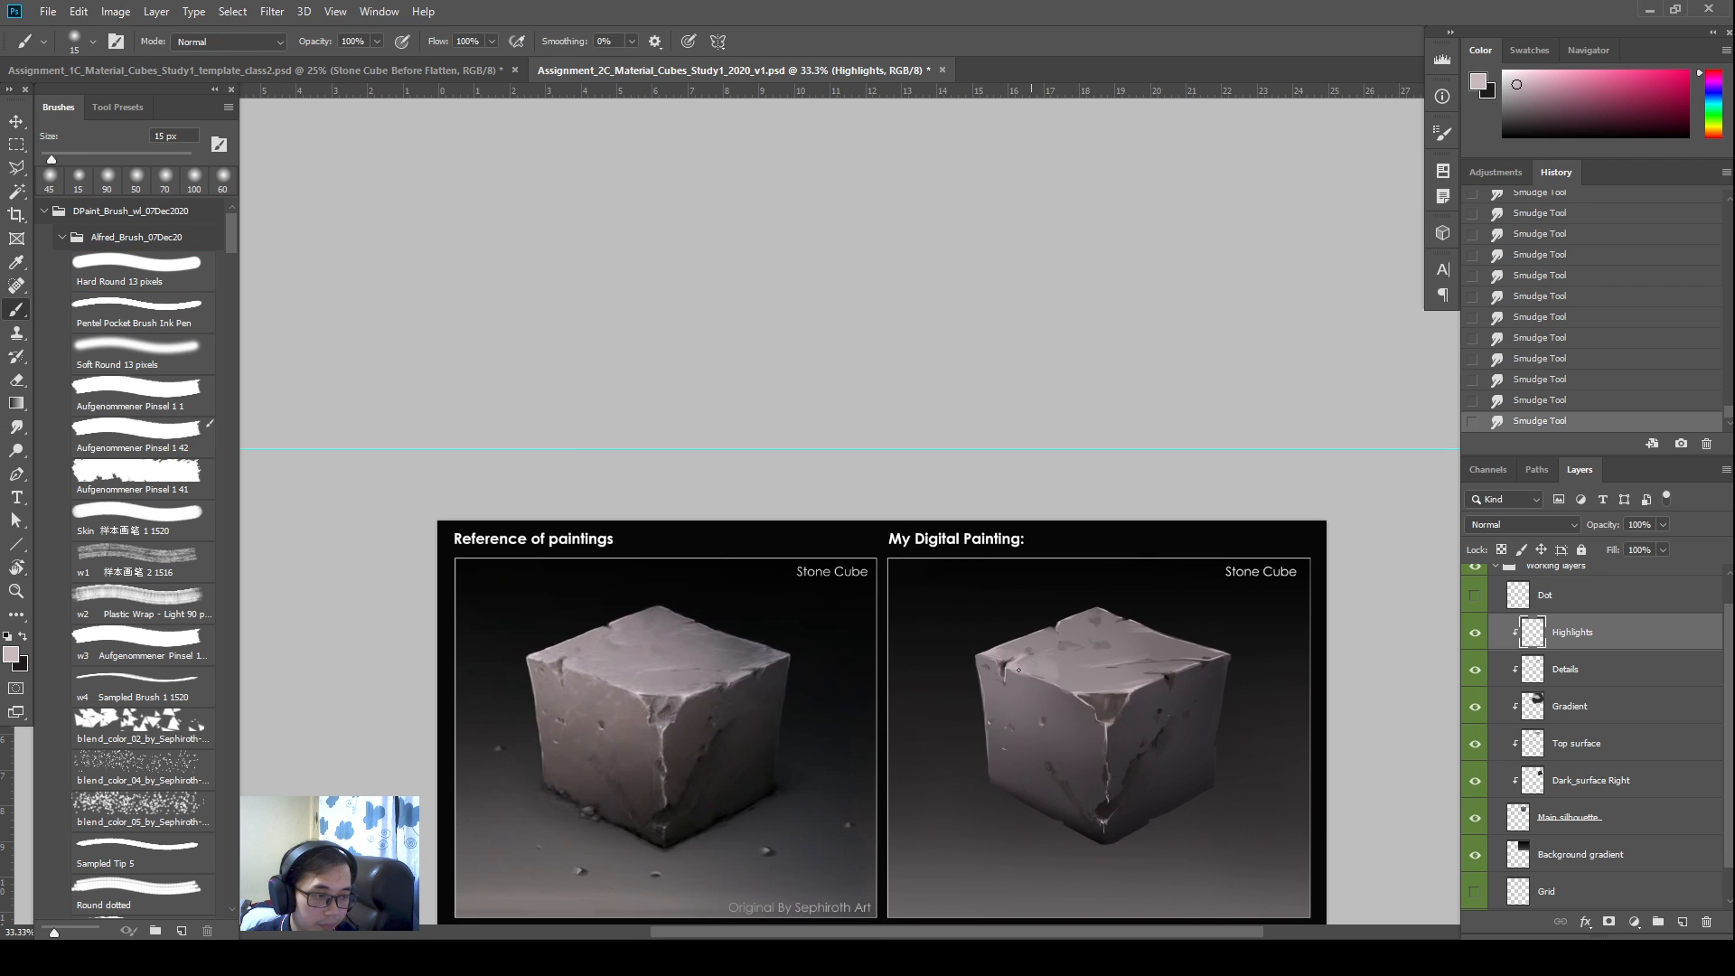
pyautogui.moveTo(1118, 667); pyautogui.dragTo(1131, 663)
pyautogui.moveTo(1138, 657)
pyautogui.mouseDown()
pyautogui.moveTo(1142, 575)
pyautogui.moveTo(1092, 686)
pyautogui.moveTo(1104, 665)
pyautogui.mouseUp()
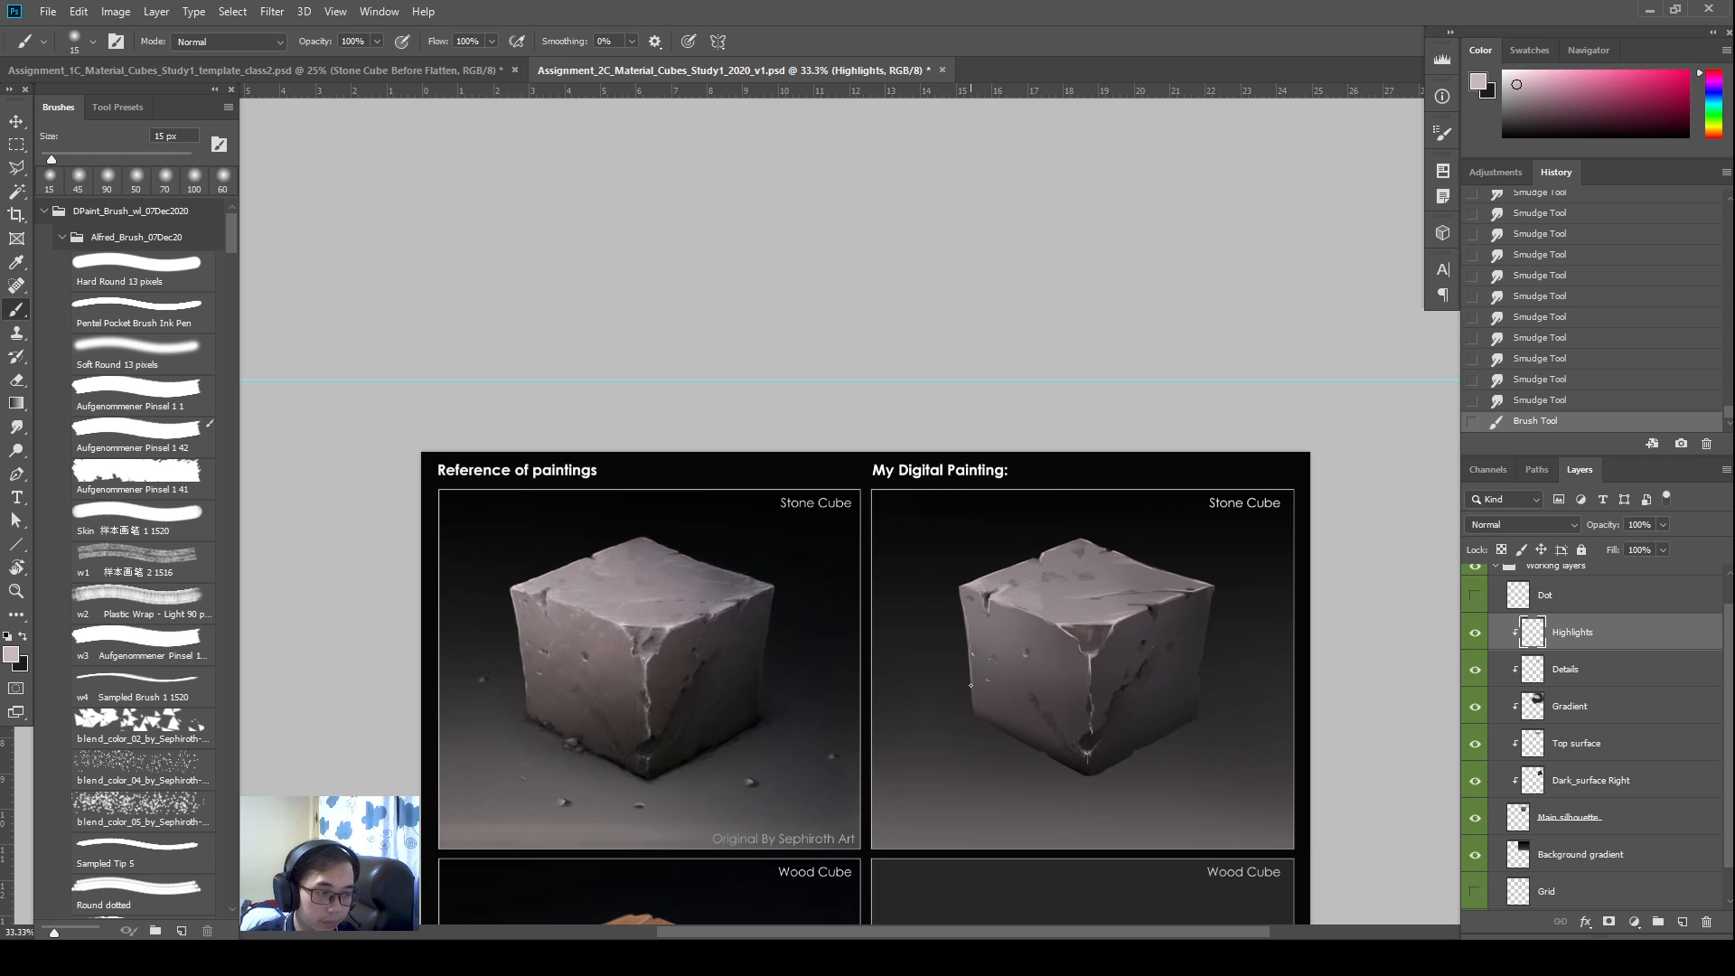
pyautogui.moveTo(992, 677); pyautogui.dragTo(987, 679)
pyautogui.press('r')
pyautogui.moveTo(991, 675)
pyautogui.mouseDown()
pyautogui.moveTo(1055, 644)
pyautogui.moveTo(1072, 714)
pyautogui.mouseUp()
pyautogui.moveTo(1074, 704); pyautogui.dragTo(1073, 712)
pyautogui.moveTo(1077, 703); pyautogui.dragTo(1070, 707)
# Paint short highlight strokes on the left face beside the lower front vertical edge and blend them with the smudge brush
pyautogui.press('b')
pyautogui.moveTo(1071, 698); pyautogui.dragTo(1069, 705)
pyautogui.moveTo(1071, 698); pyautogui.dragTo(1069, 704)
pyautogui.moveTo(1071, 696); pyautogui.dragTo(1067, 708)
pyautogui.press('r')
pyautogui.moveTo(1070, 699); pyautogui.dragTo(1067, 707)
pyautogui.moveTo(1068, 701); pyautogui.dragTo(1076, 698)
# Fade the highlights around the front vertical edge with a 90 px eraser at 41% opacity, undoing a stray stroke
pyautogui.press('e')
pyautogui.moveTo(1077, 687)
pyautogui.mouseDown()
pyautogui.moveTo(1088, 665)
pyautogui.moveTo(1073, 678)
pyautogui.mouseUp()
pyautogui.press('b')
pyautogui.hotkey('ctrl', 'z')
pyautogui.moveTo(1073, 674); pyautogui.dragTo(1074, 661)
pyautogui.press('r')
pyautogui.moveTo(1075, 663); pyautogui.dragTo(1080, 689)
pyautogui.press('e')
pyautogui.moveTo(1079, 690); pyautogui.dragTo(1088, 694)
pyautogui.moveTo(1095, 696); pyautogui.dragTo(1136, 710)
pyautogui.hotkey('ctrl', '-')
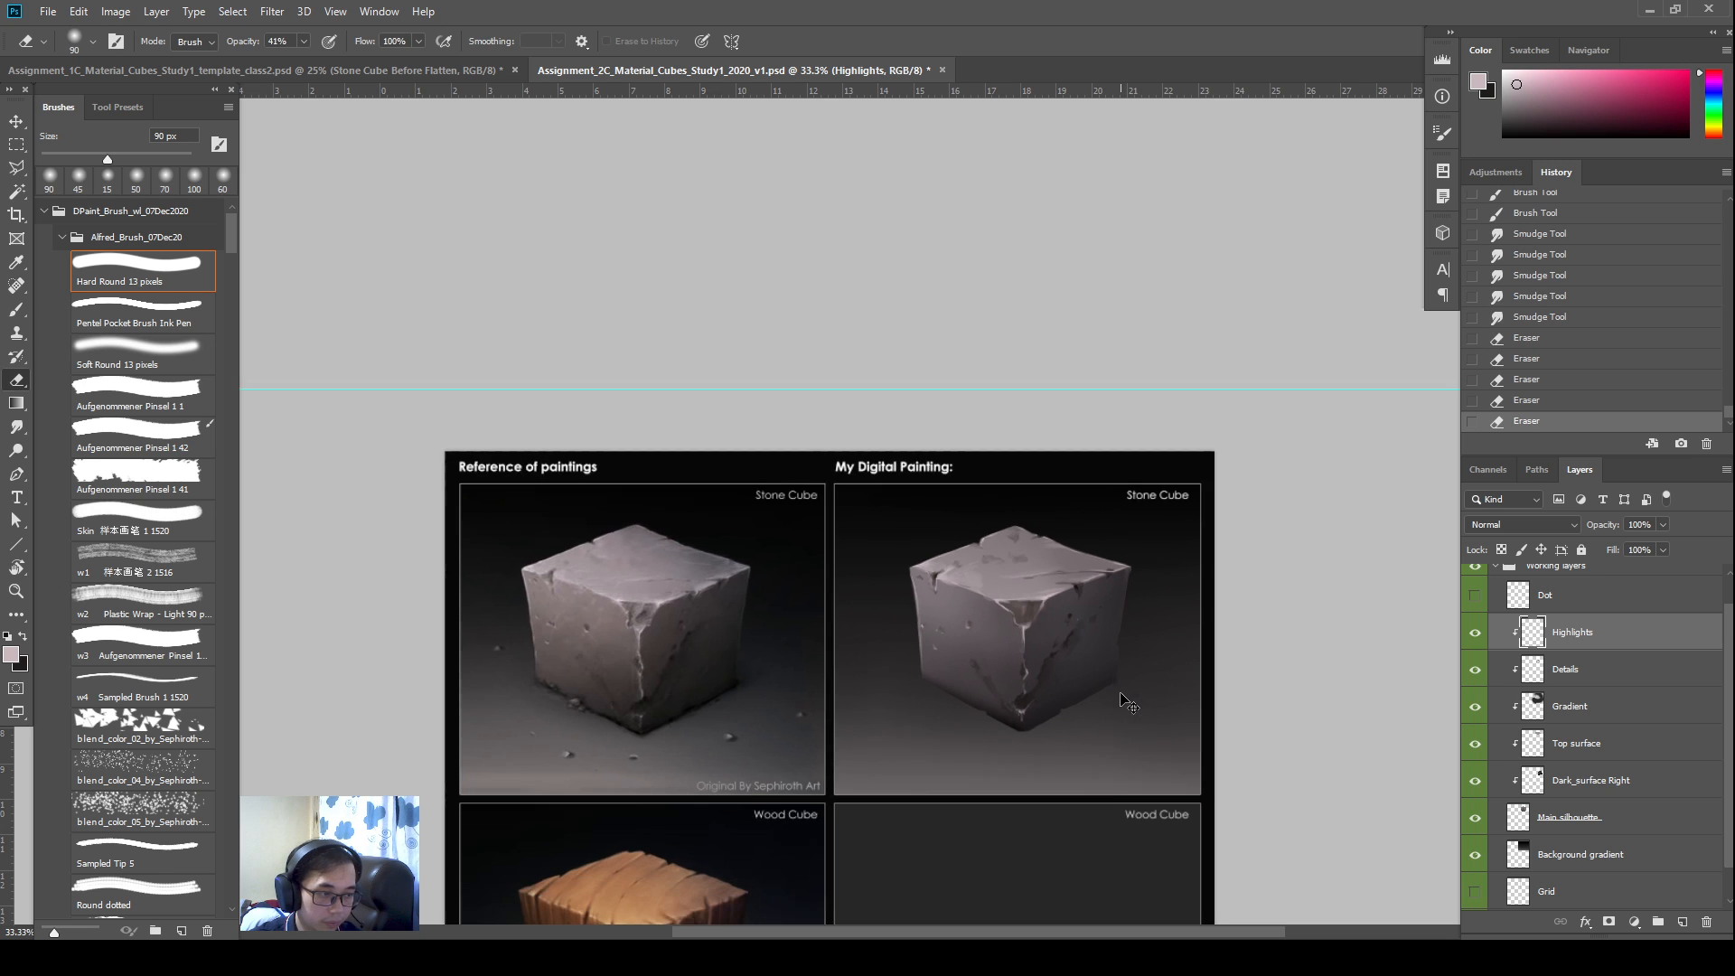